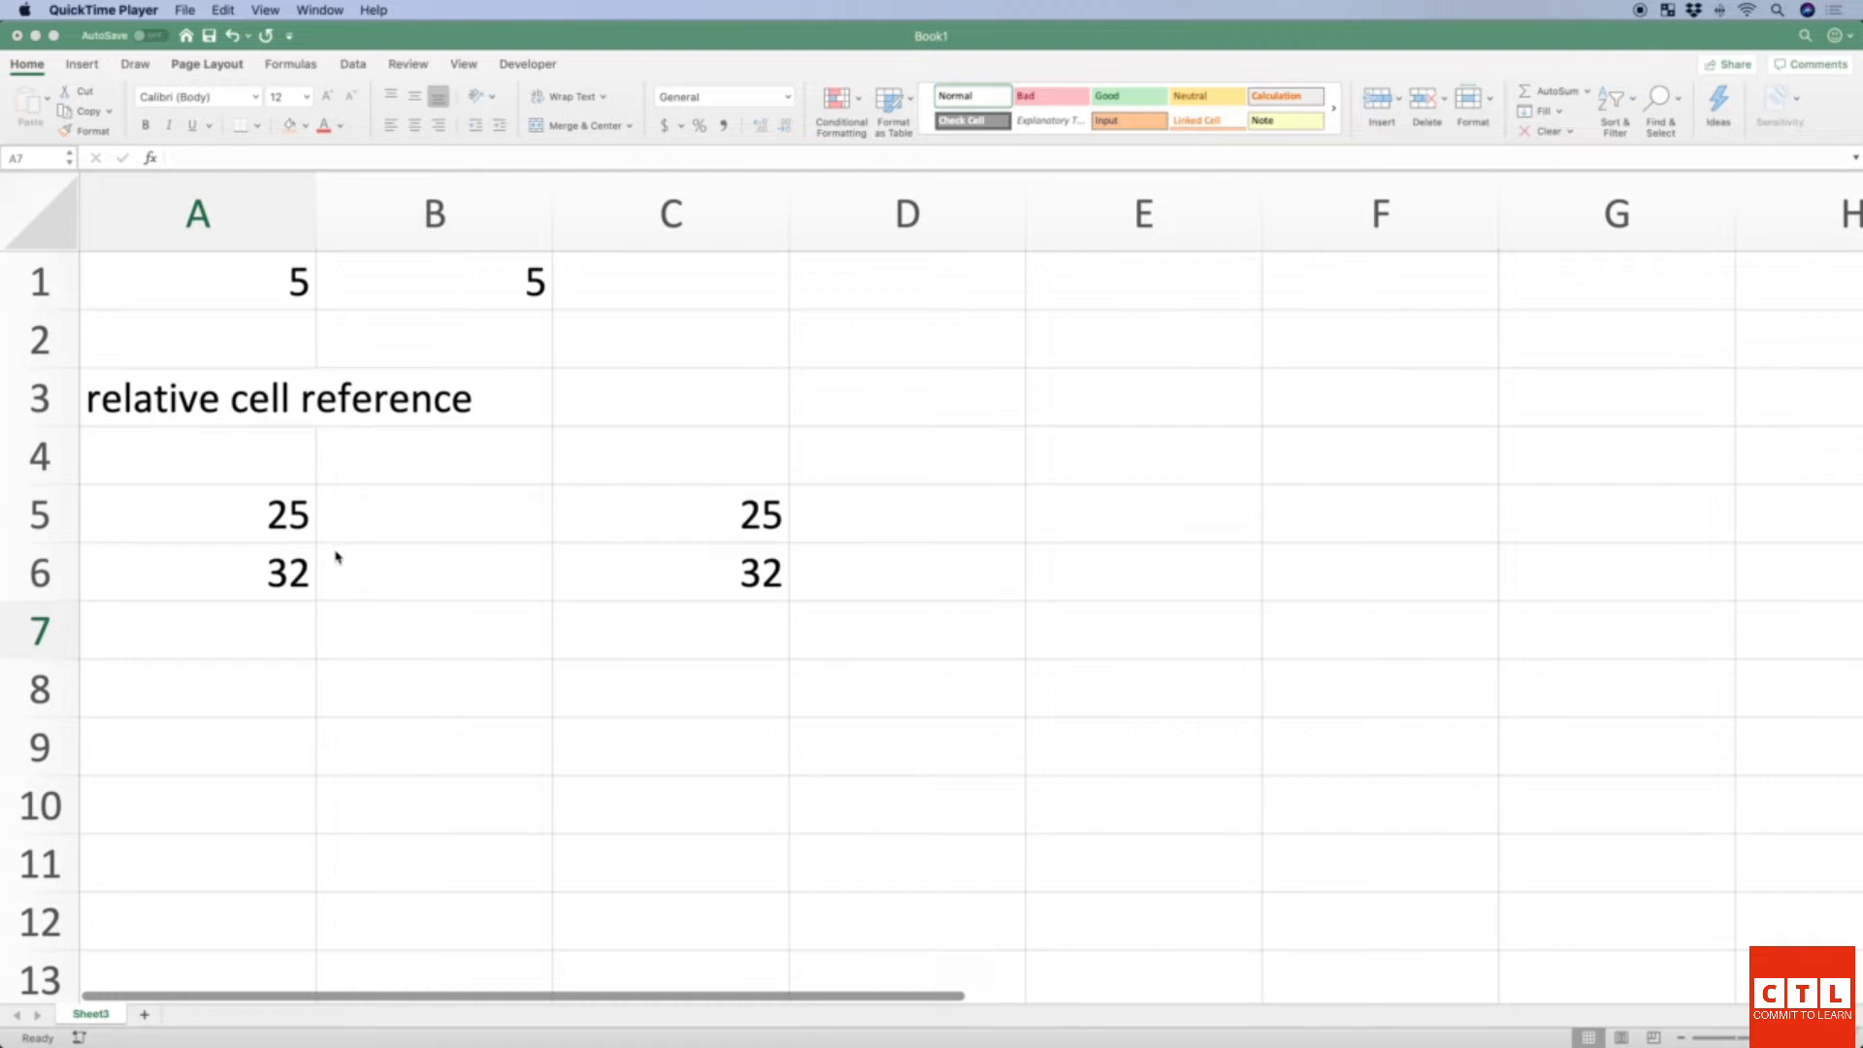
# Delete all existing cells and their contents across the entire worksheet.
pyautogui.click(287, 631)
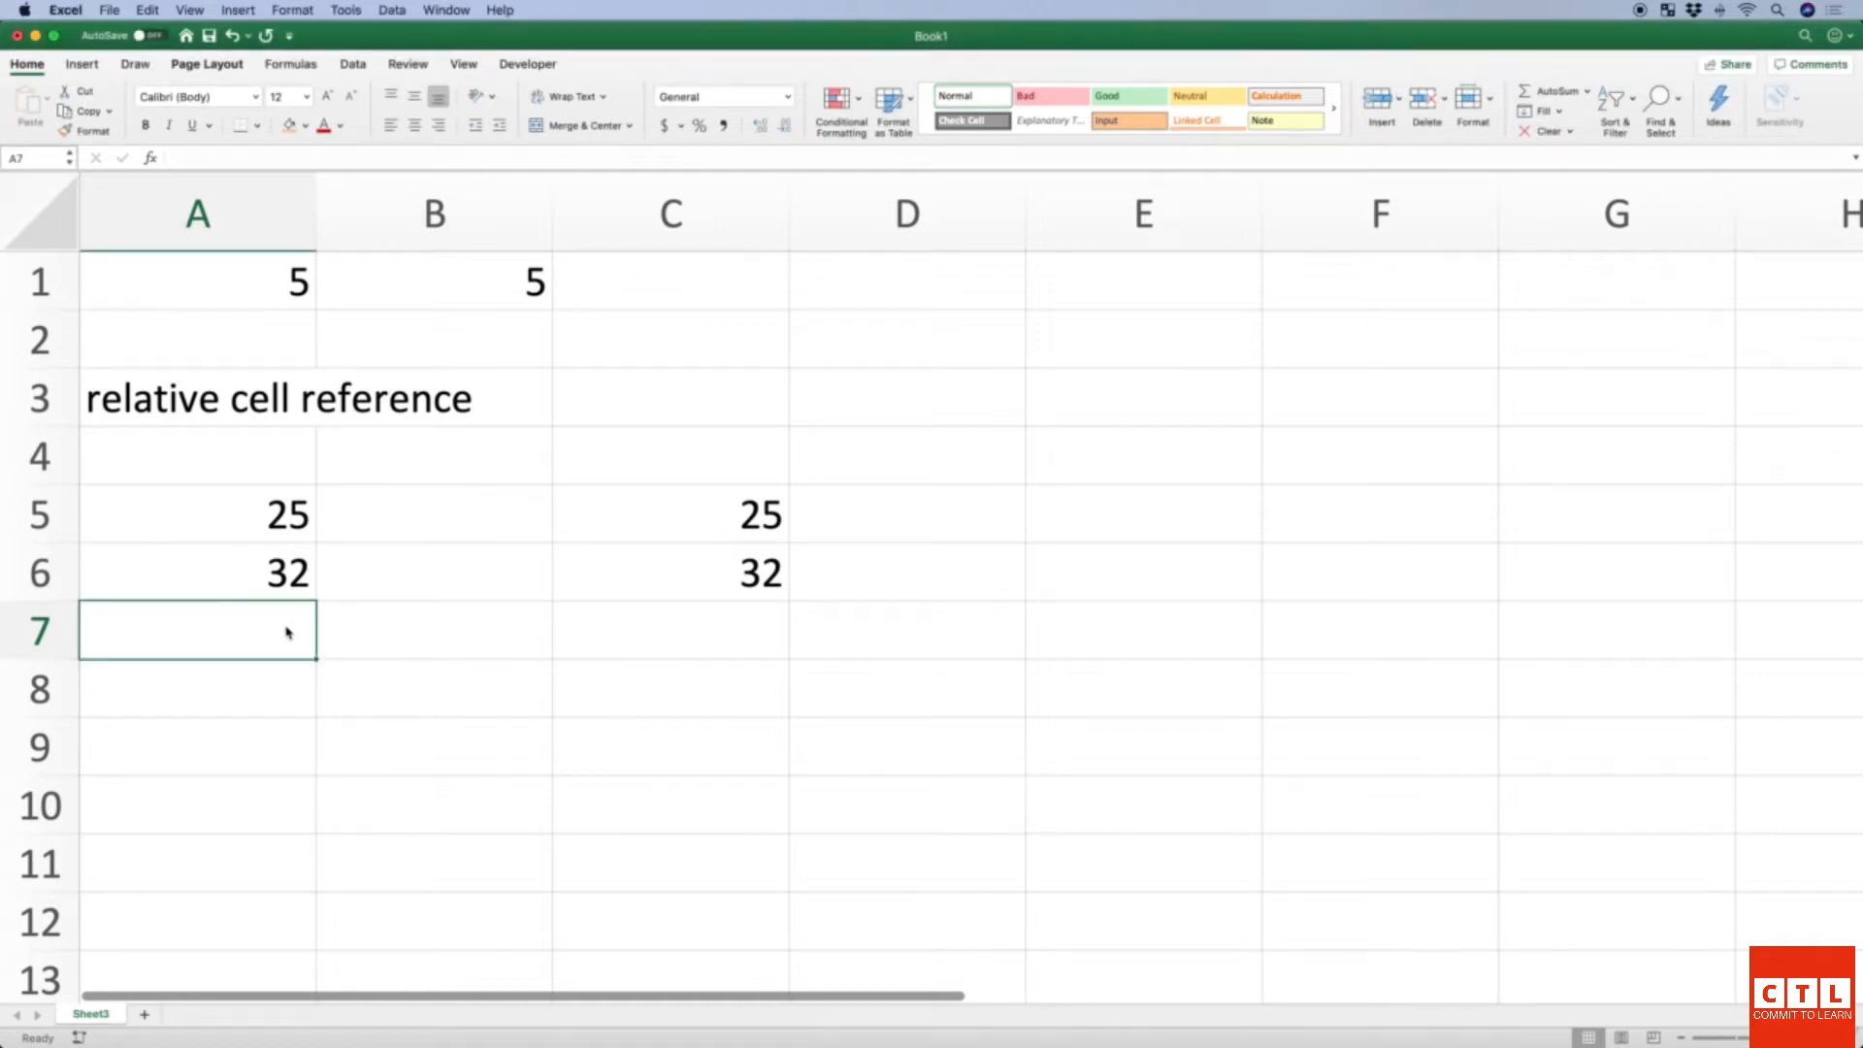
pyautogui.click(56, 220)
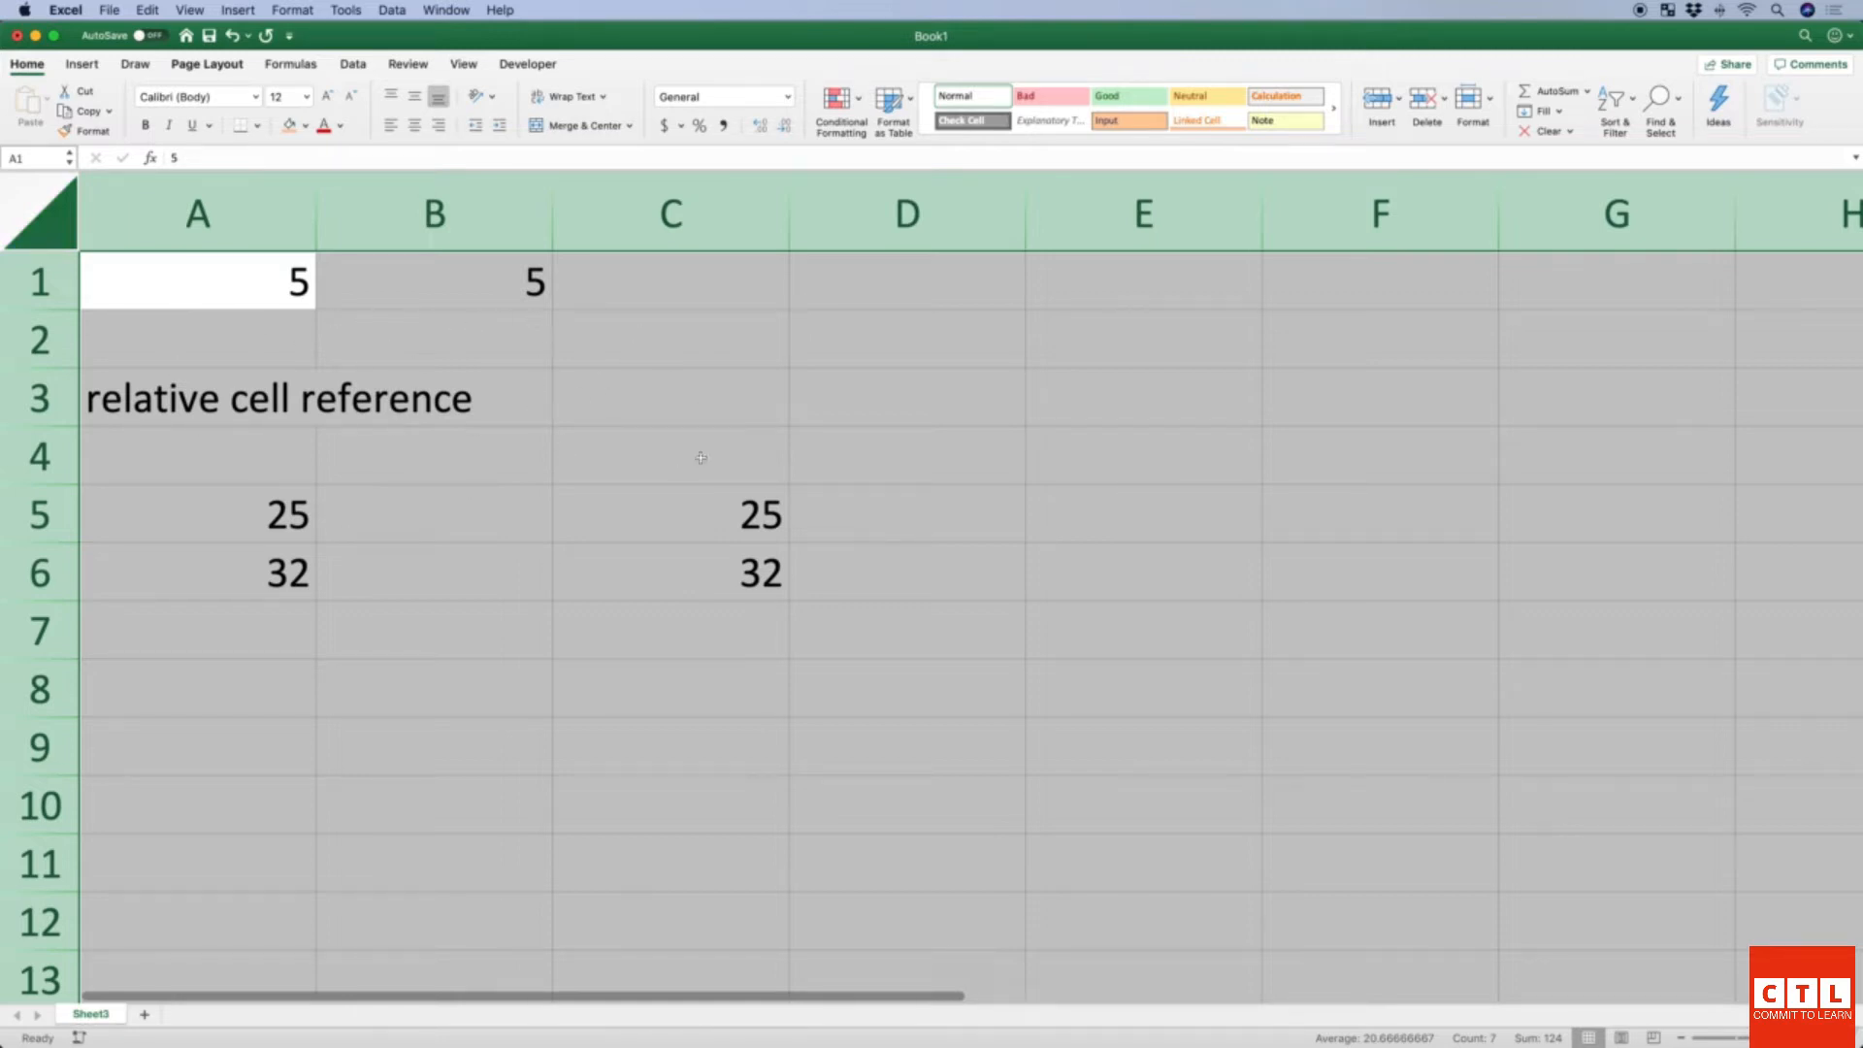
pyautogui.rightClick(617, 401)
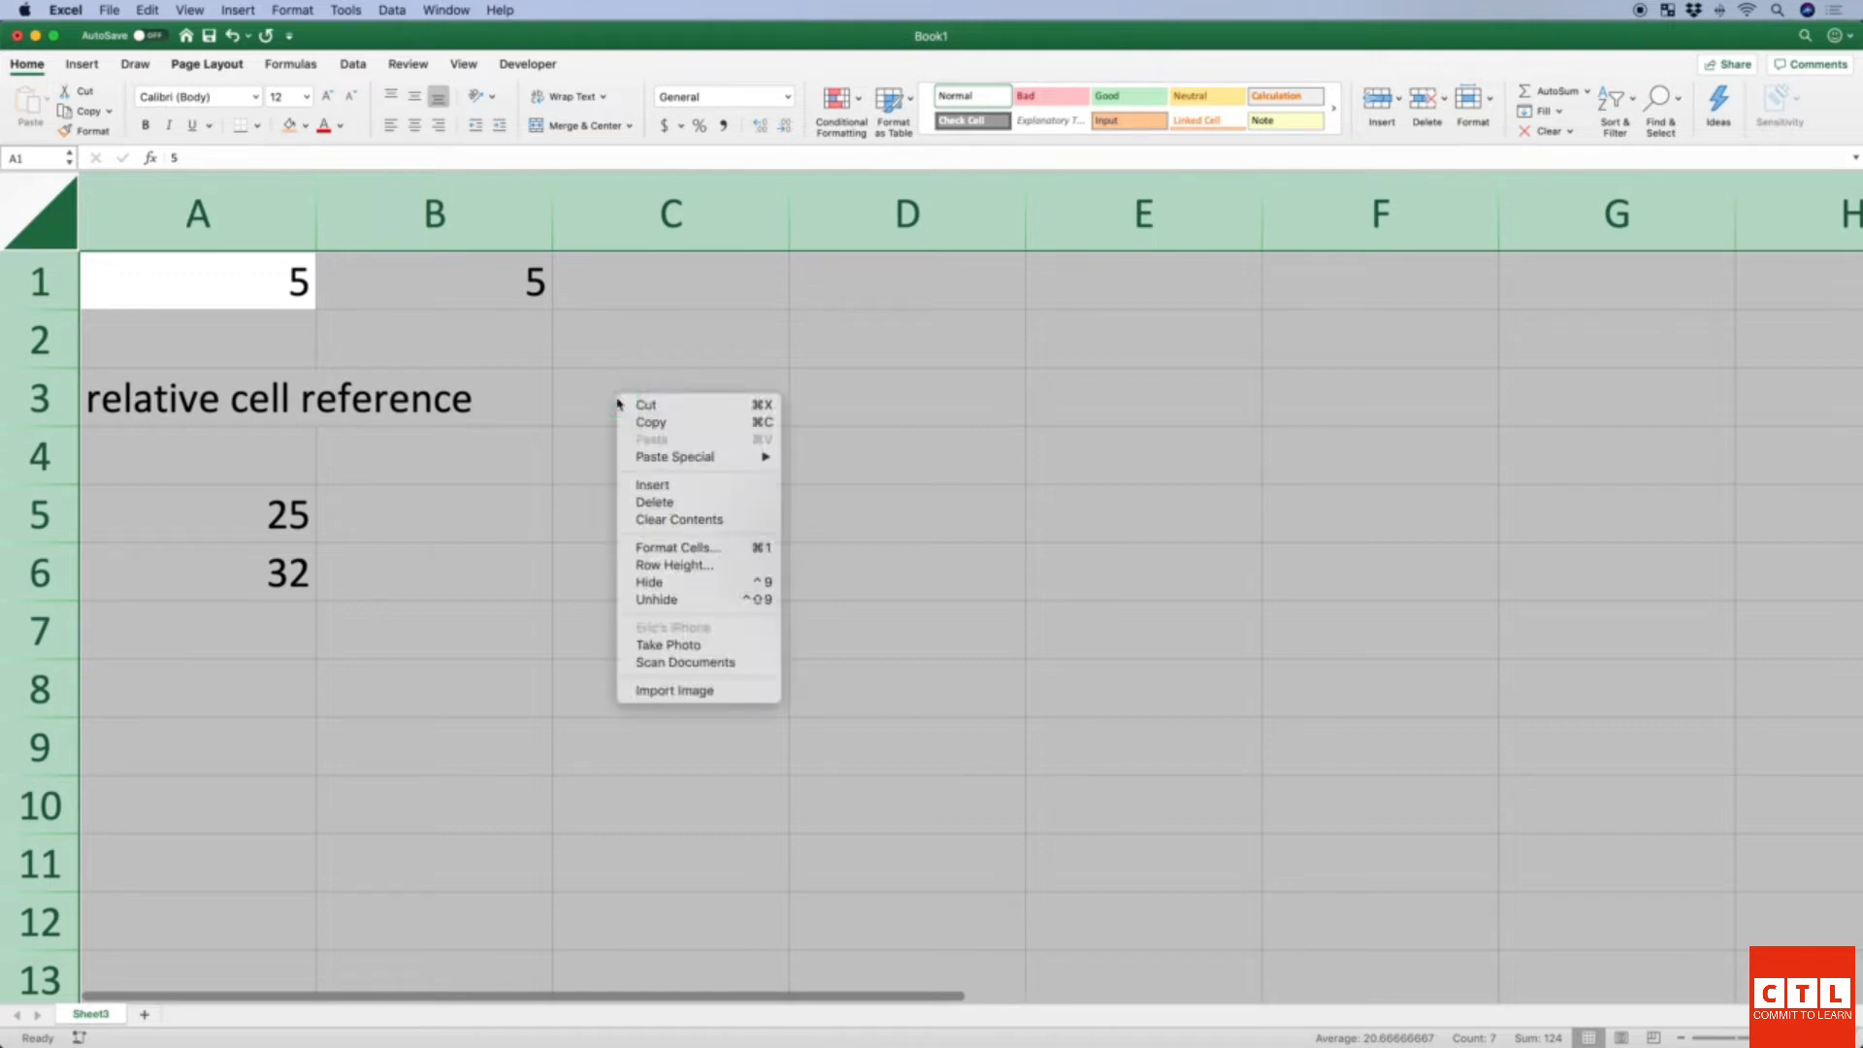
pyautogui.click(655, 503)
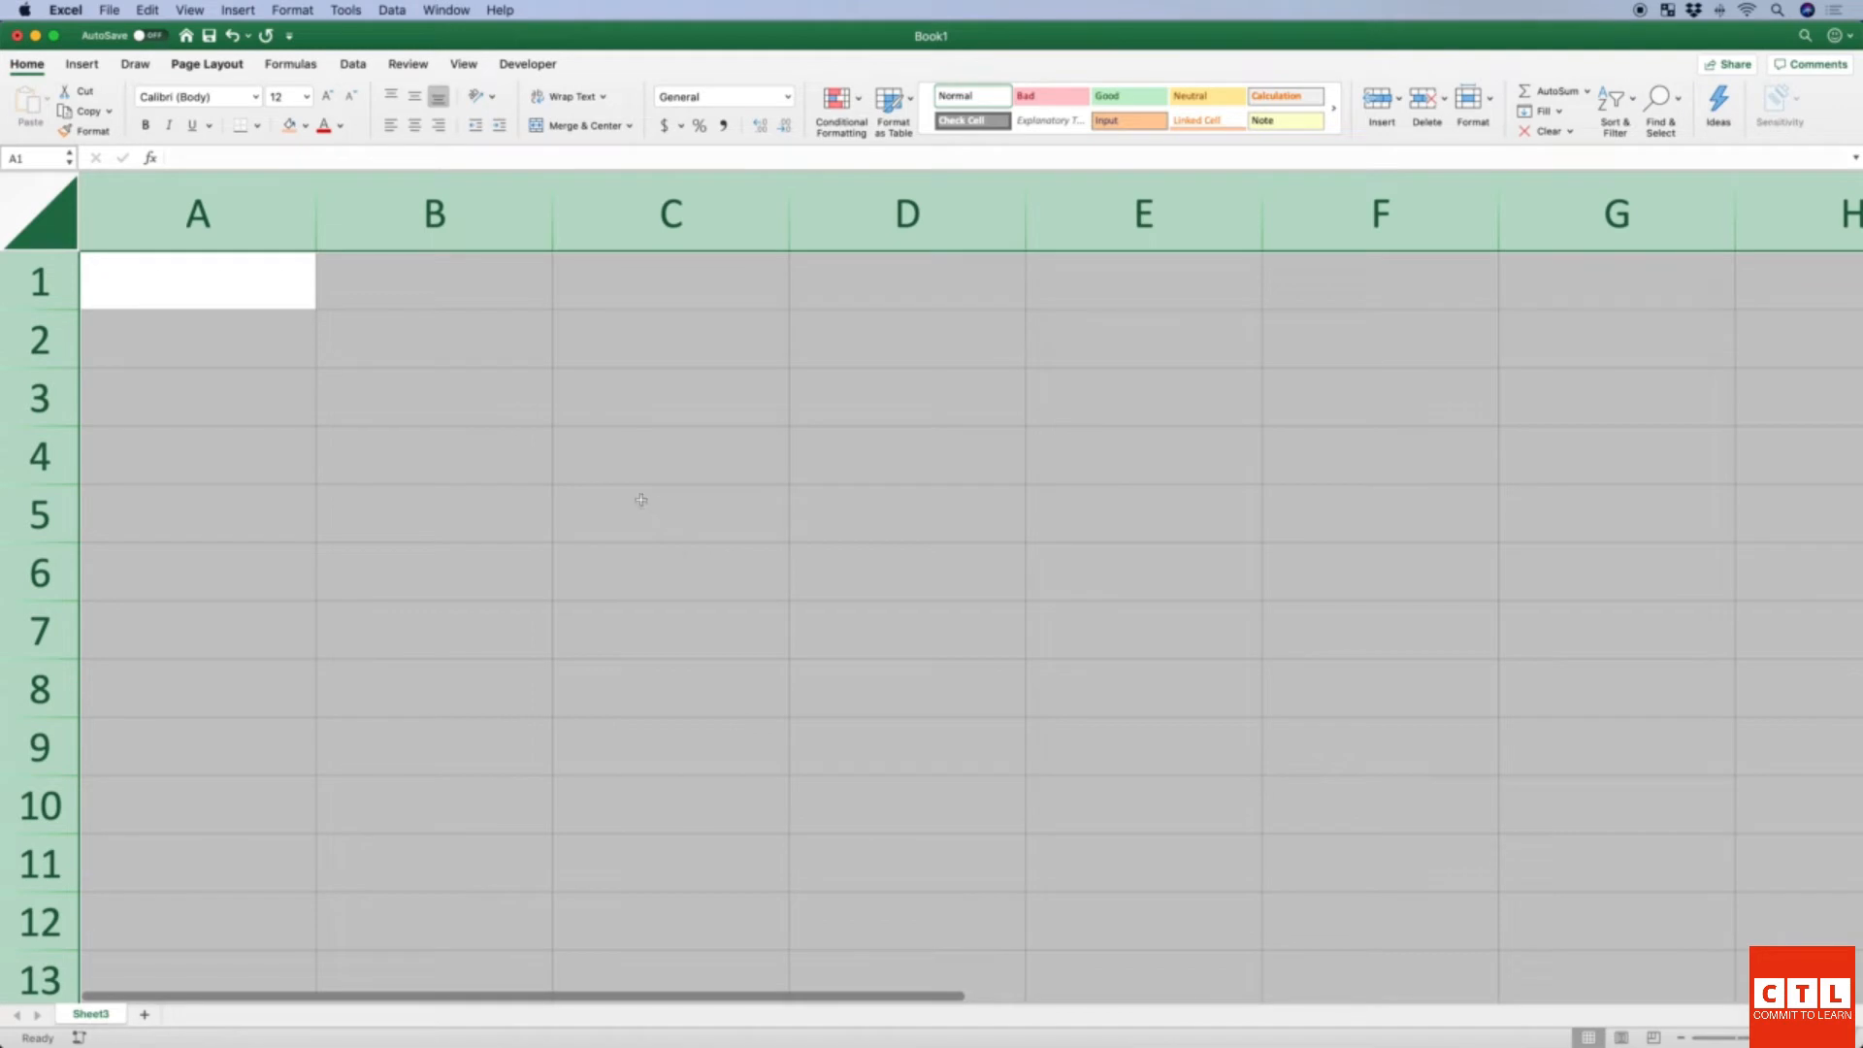
# Enter the column headers Quantity, Price and Revenue in cells A1, B1 and C1.
pyautogui.click(217, 285)
pyautogui.click(217, 285)
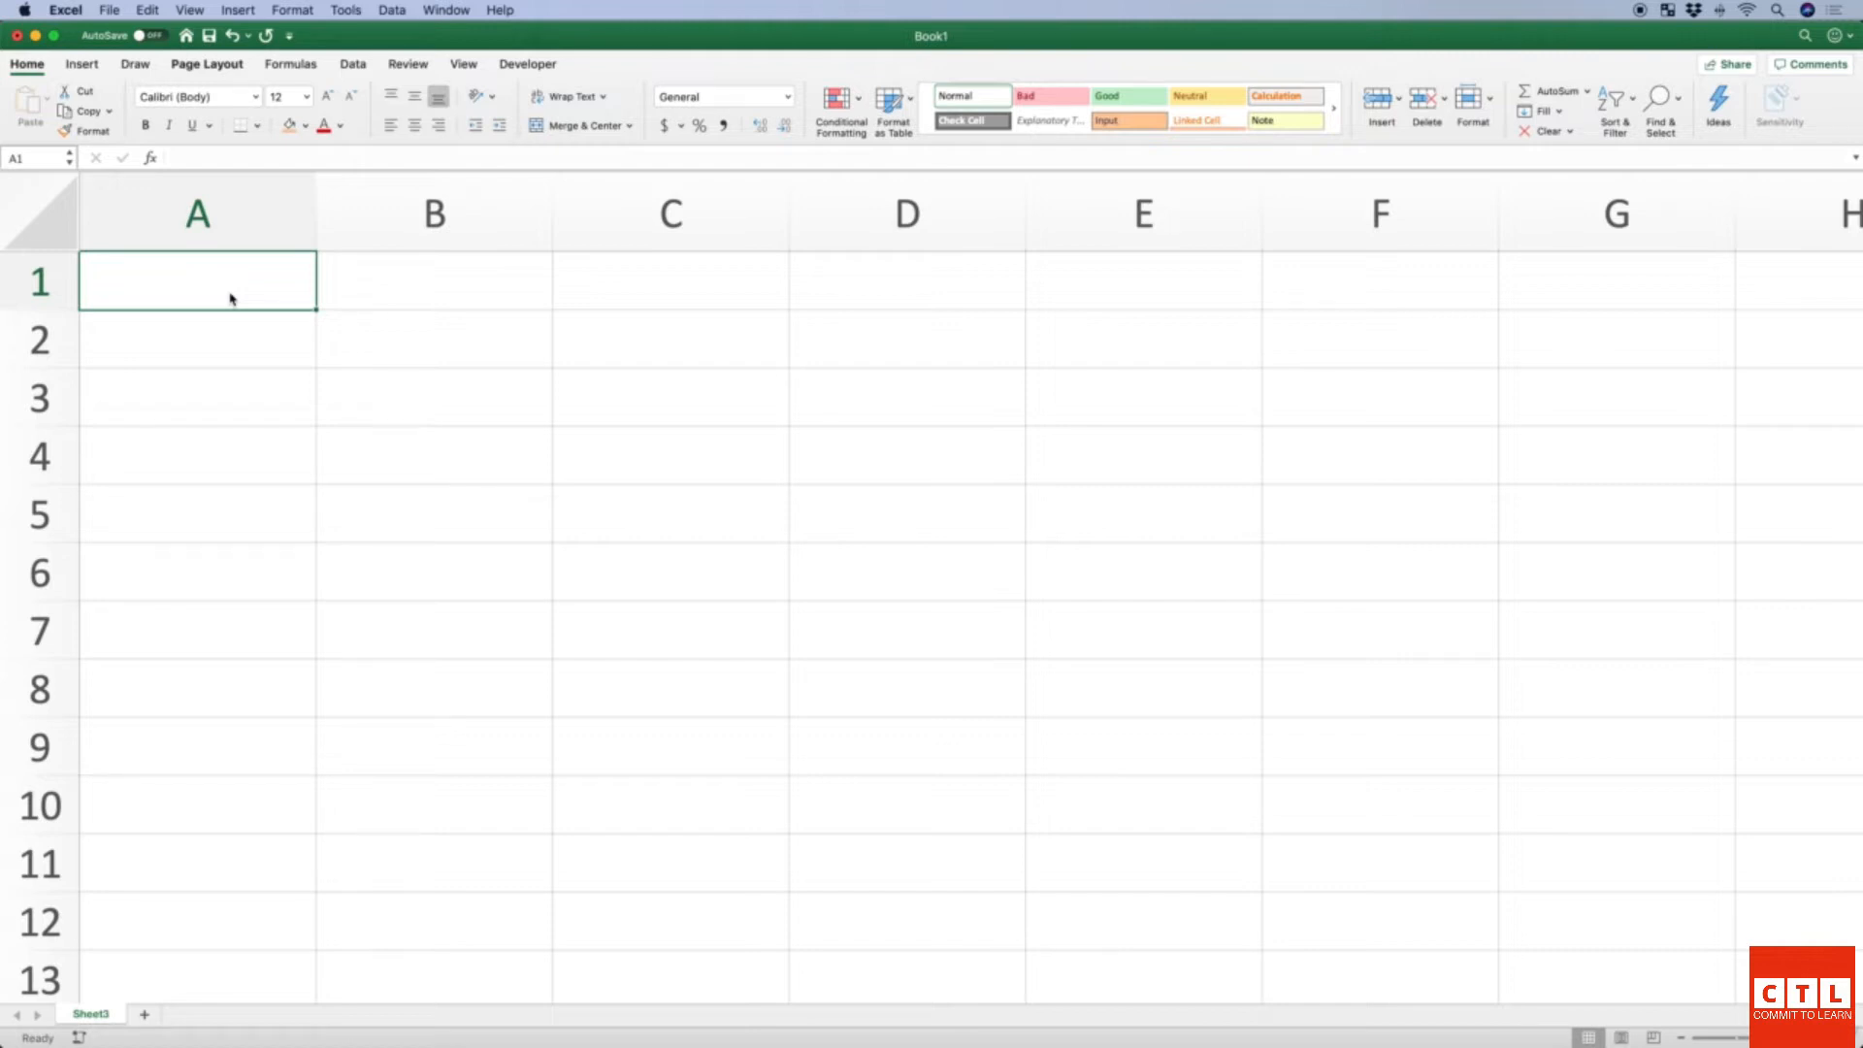
pyautogui.write('Quantity')
pyautogui.press('Tab')
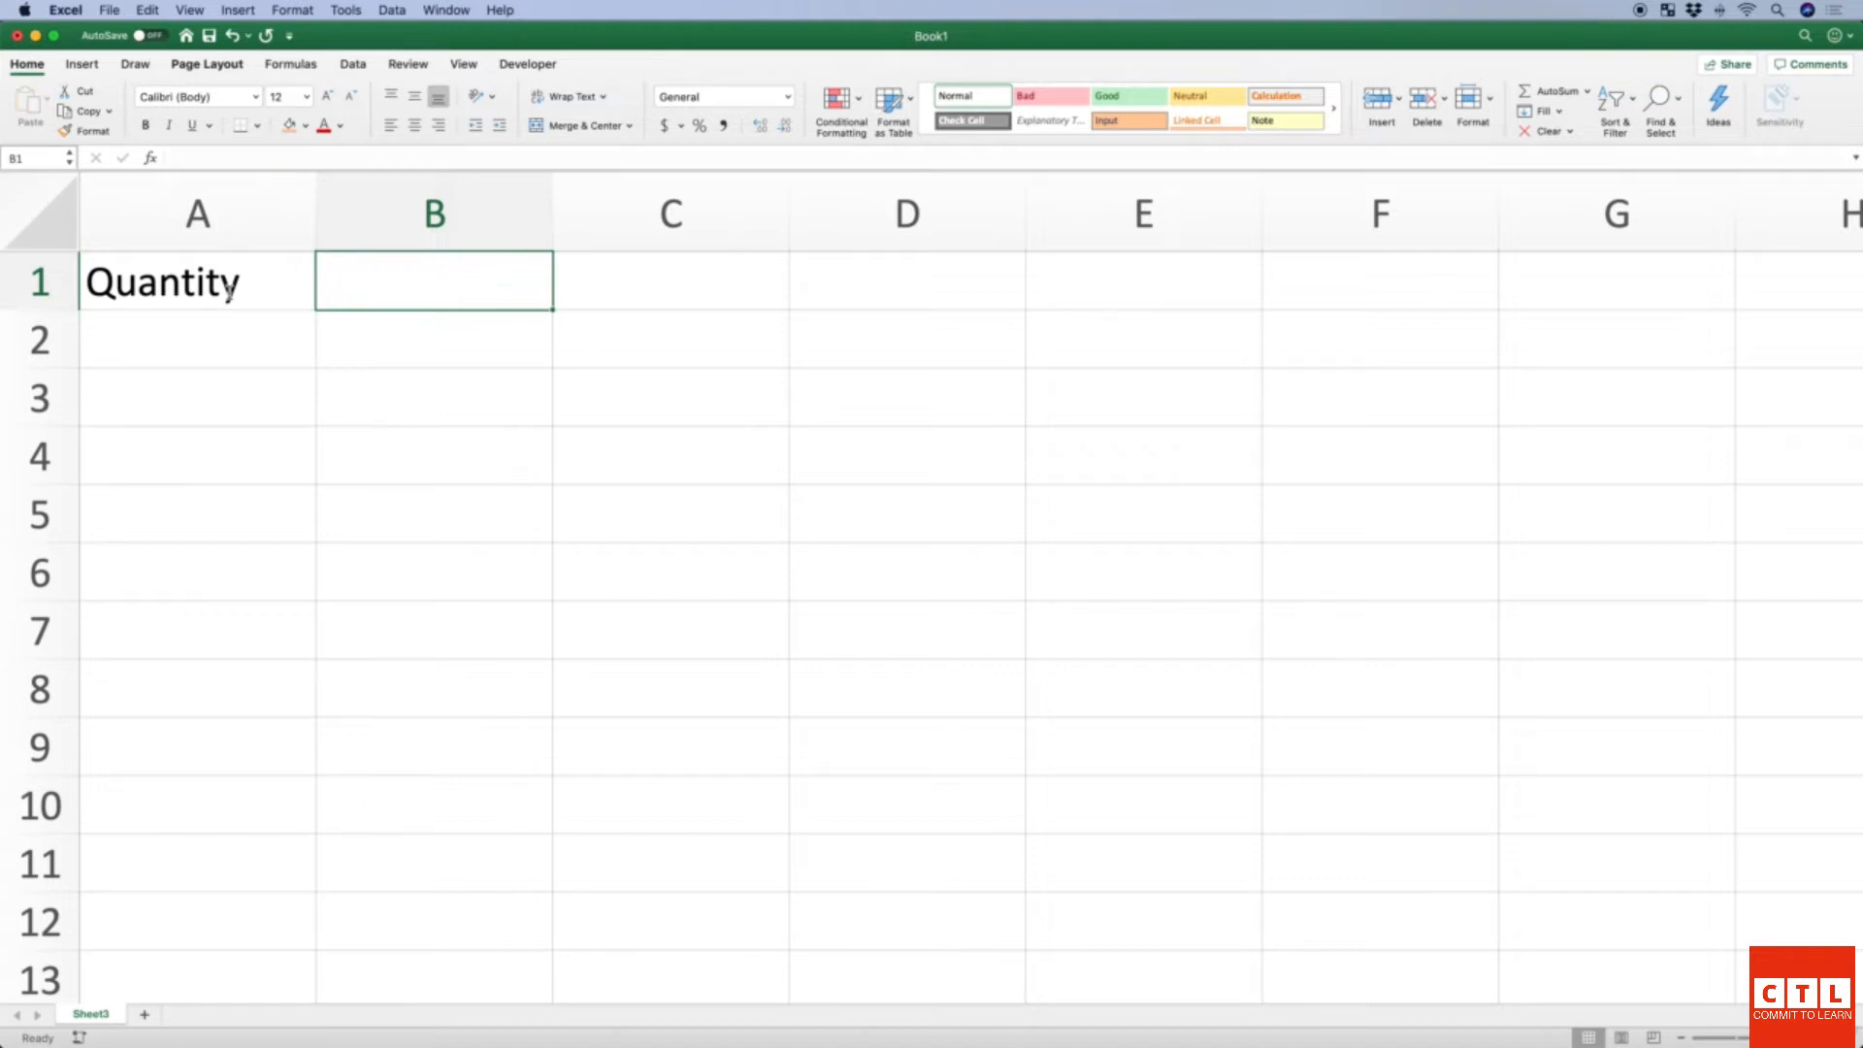
pyautogui.write('Price')
pyautogui.press('Tab')
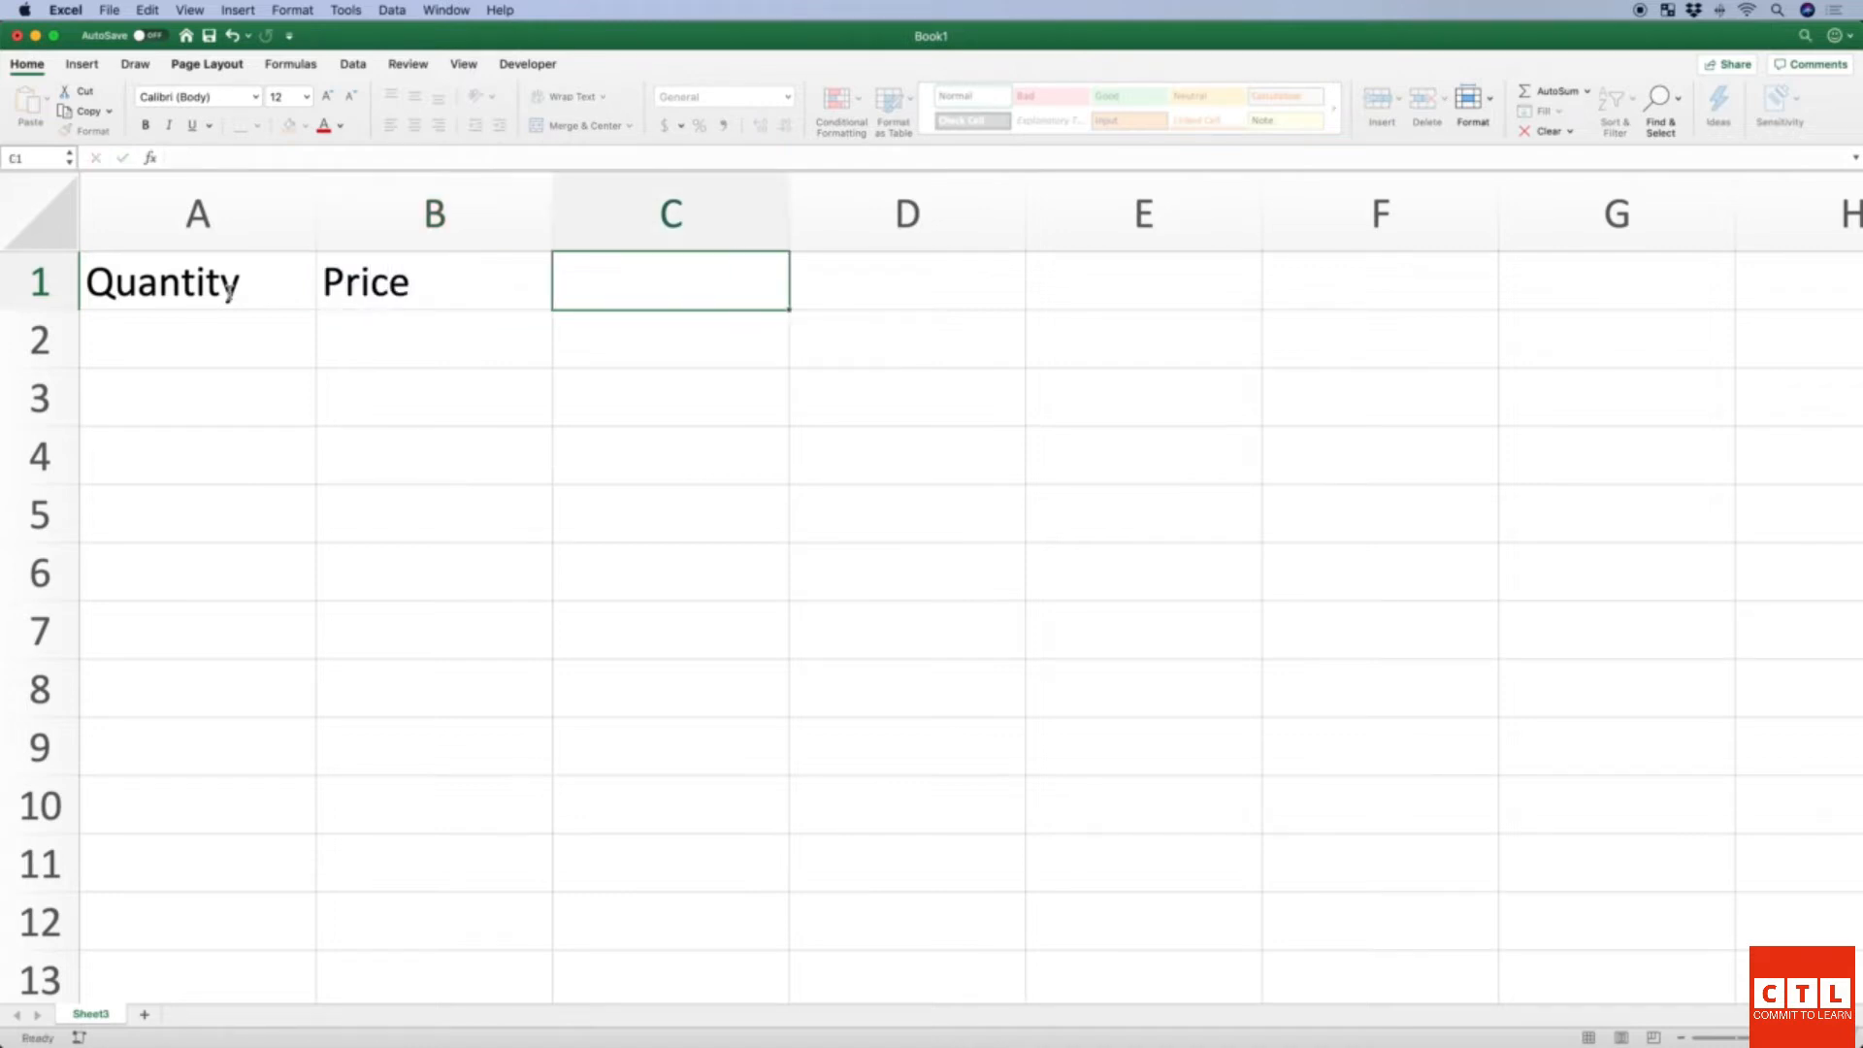
pyautogui.write('Revenue')
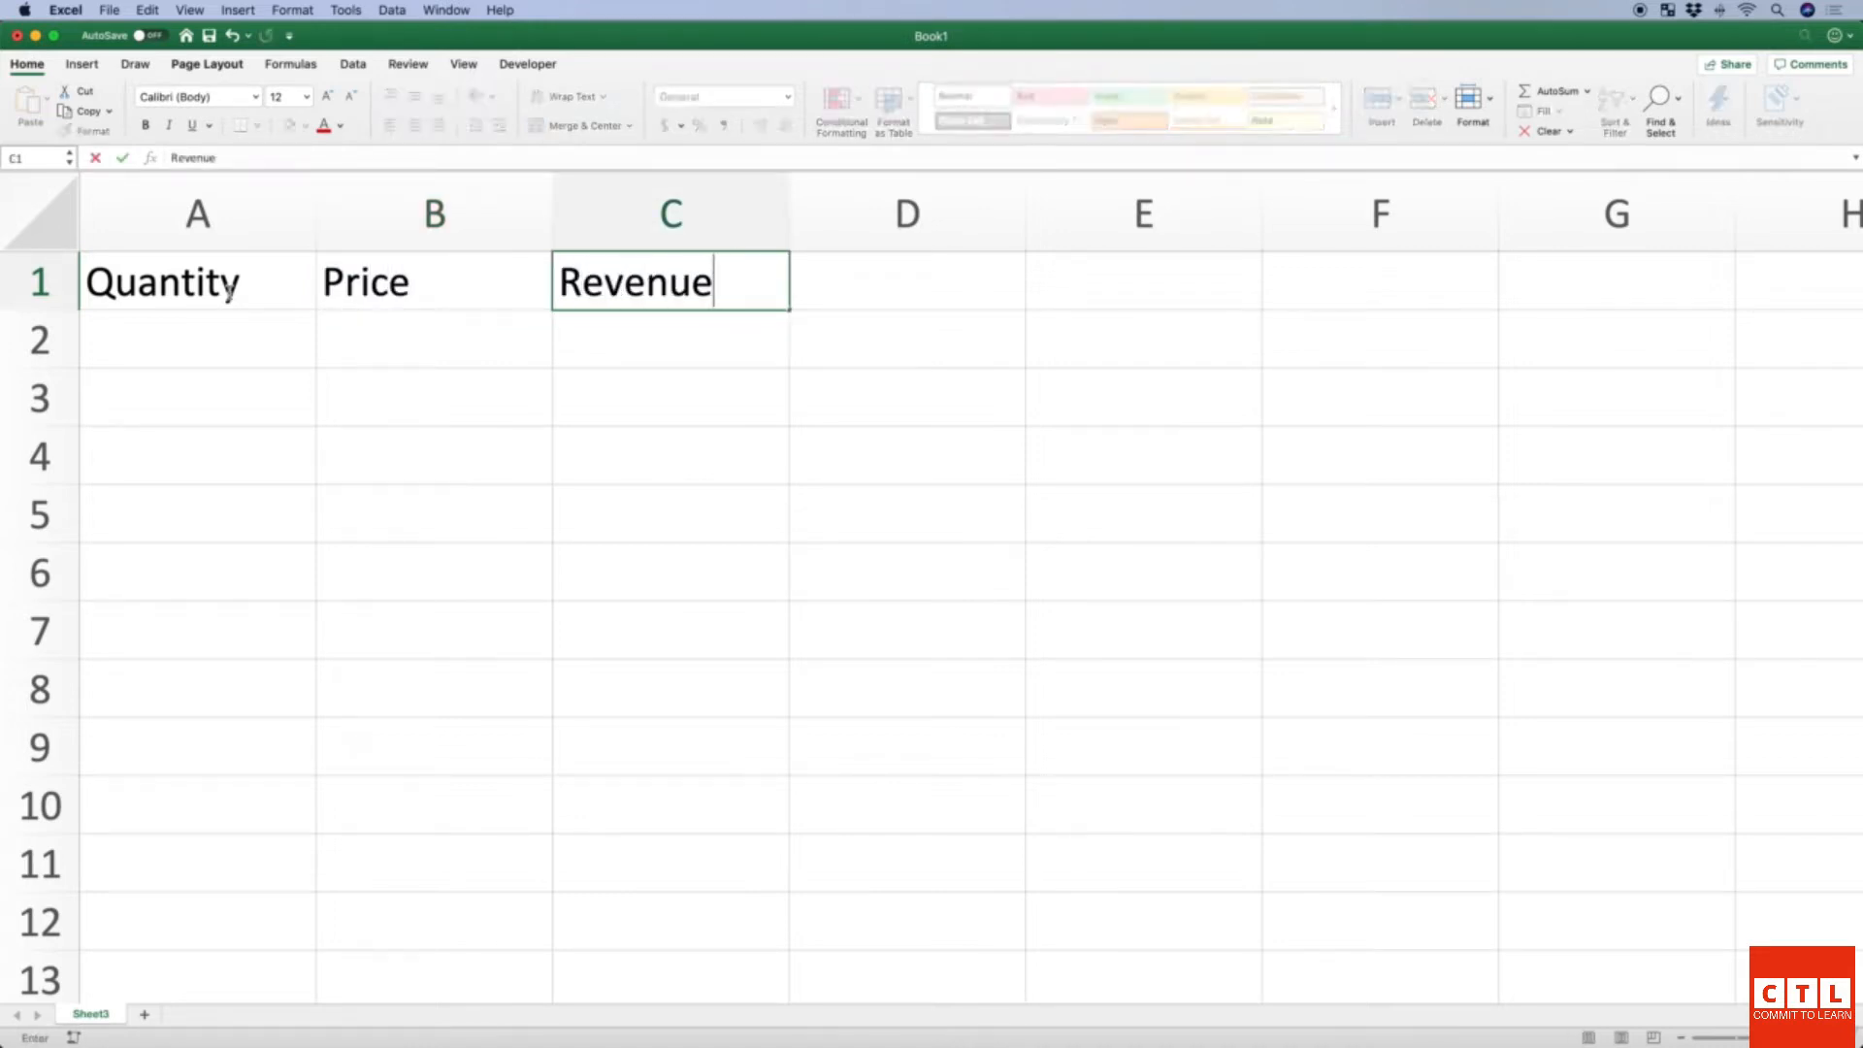
pyautogui.press('Return')
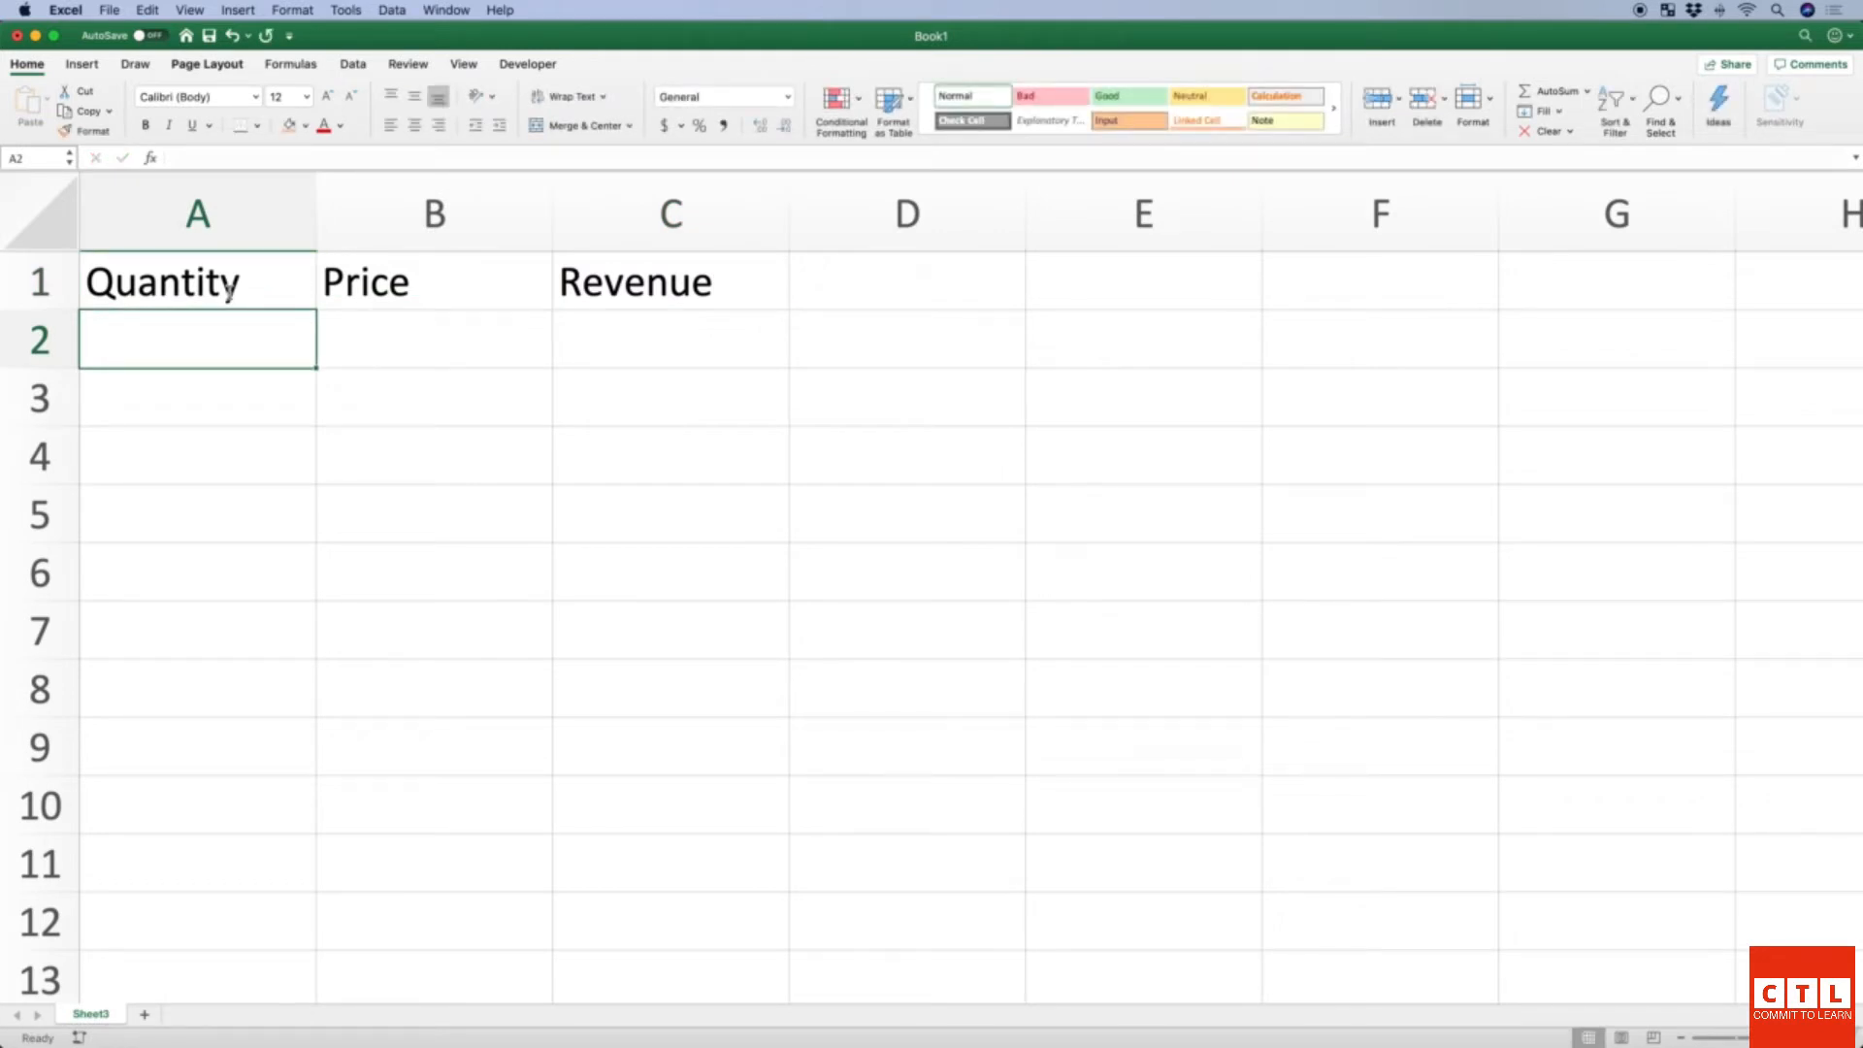
# Enter a quantity of 20 in A2 and a price of 10.99 in B2.
pyautogui.write('20')
pyautogui.press('Tab')
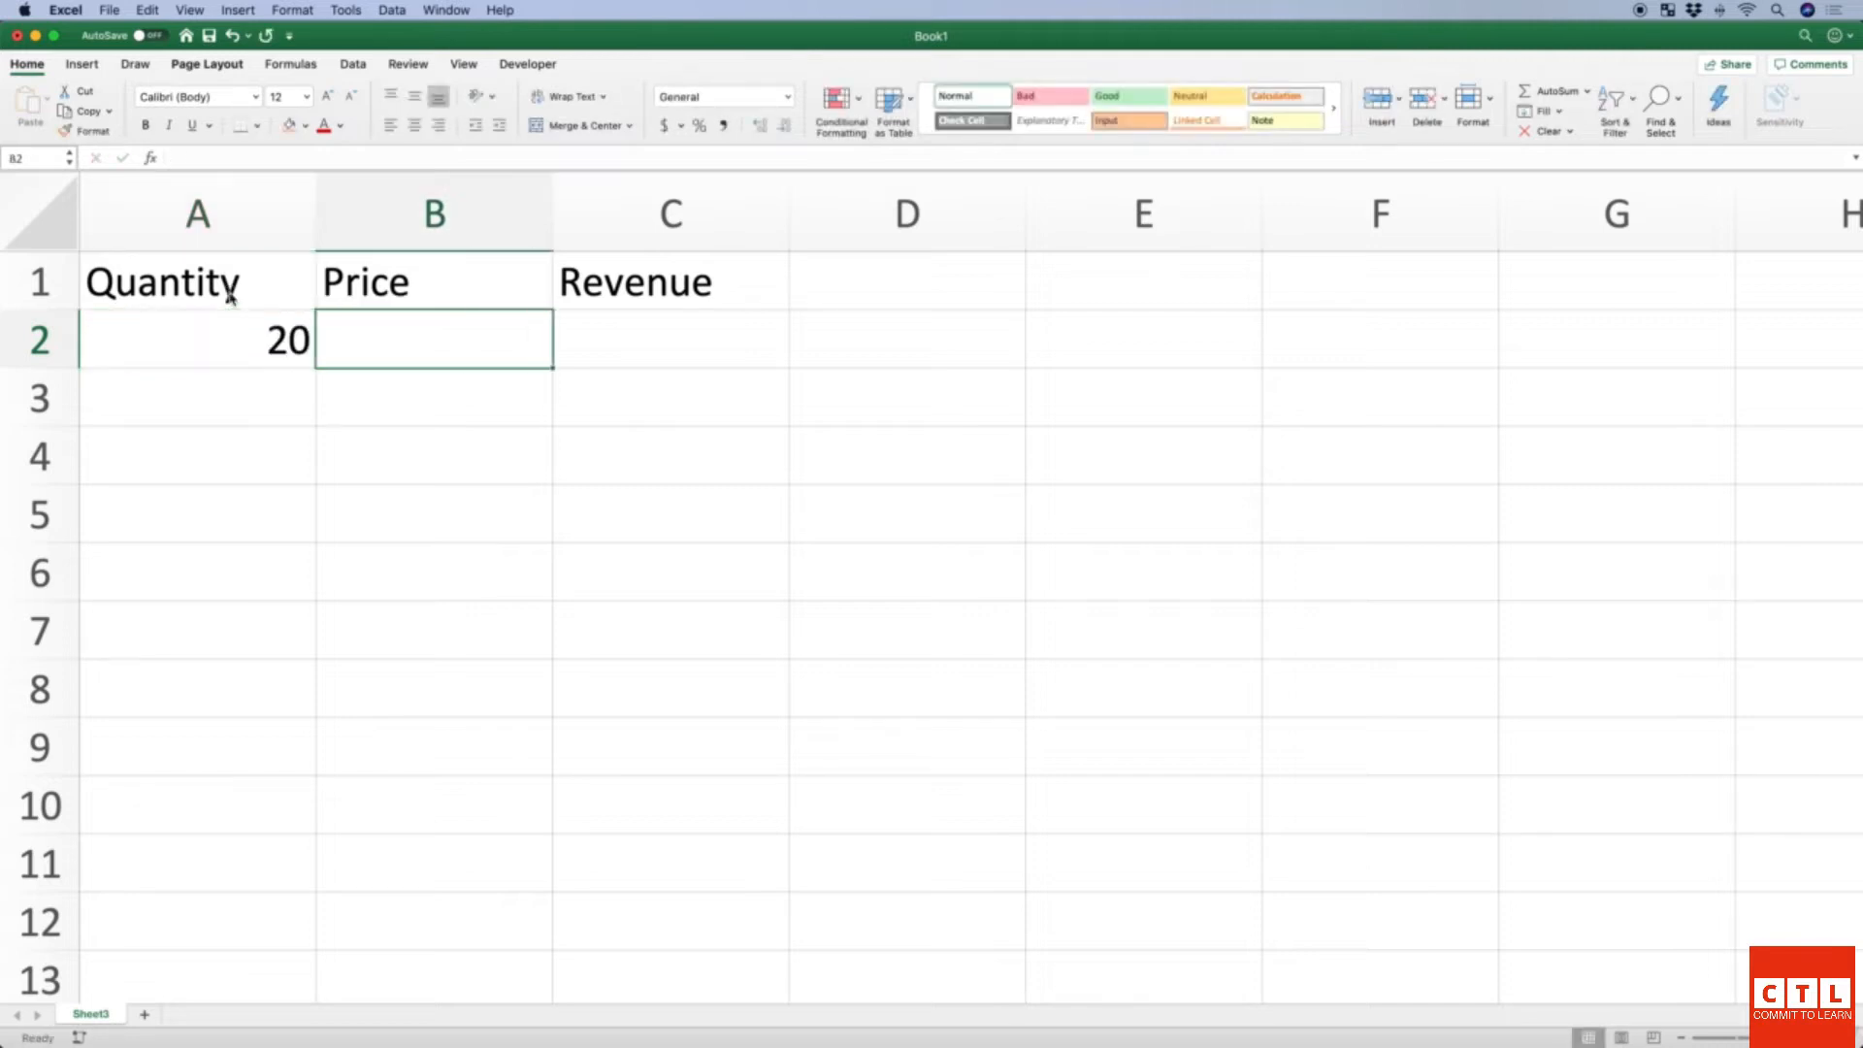
pyautogui.write('10.99')
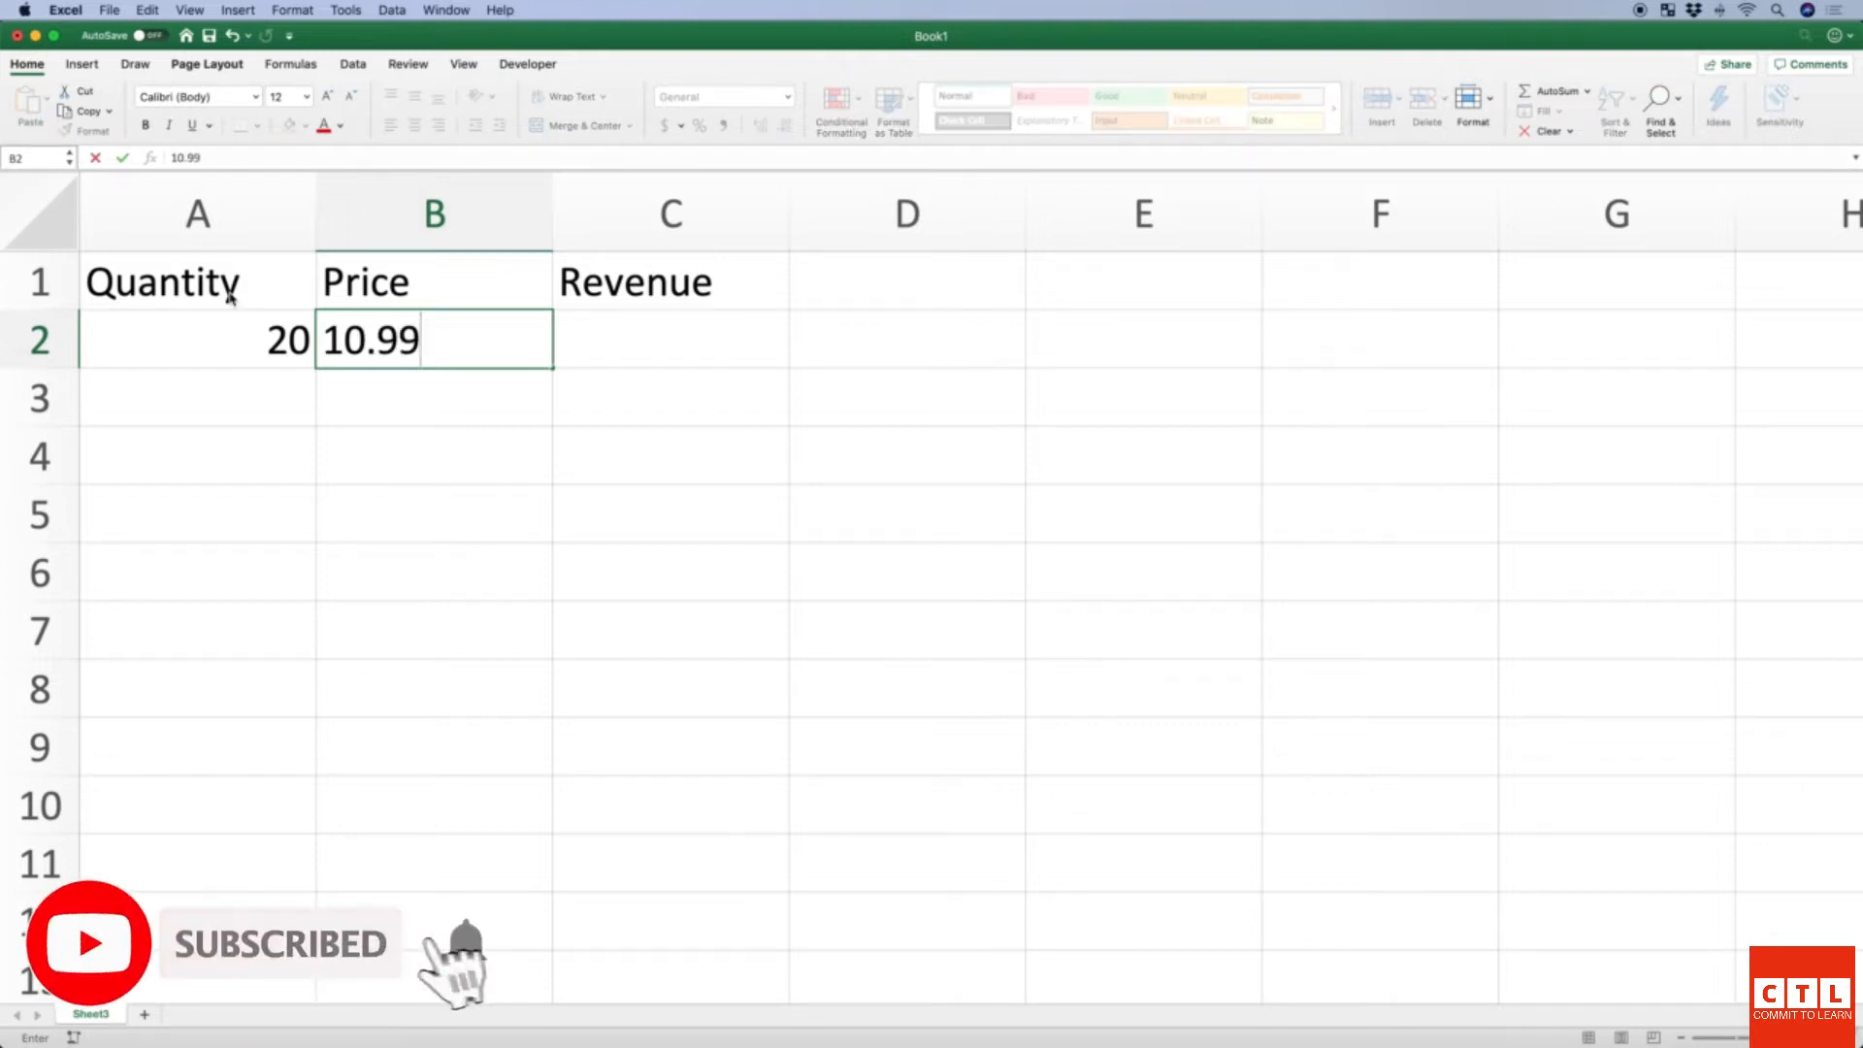
pyautogui.press('Tab')
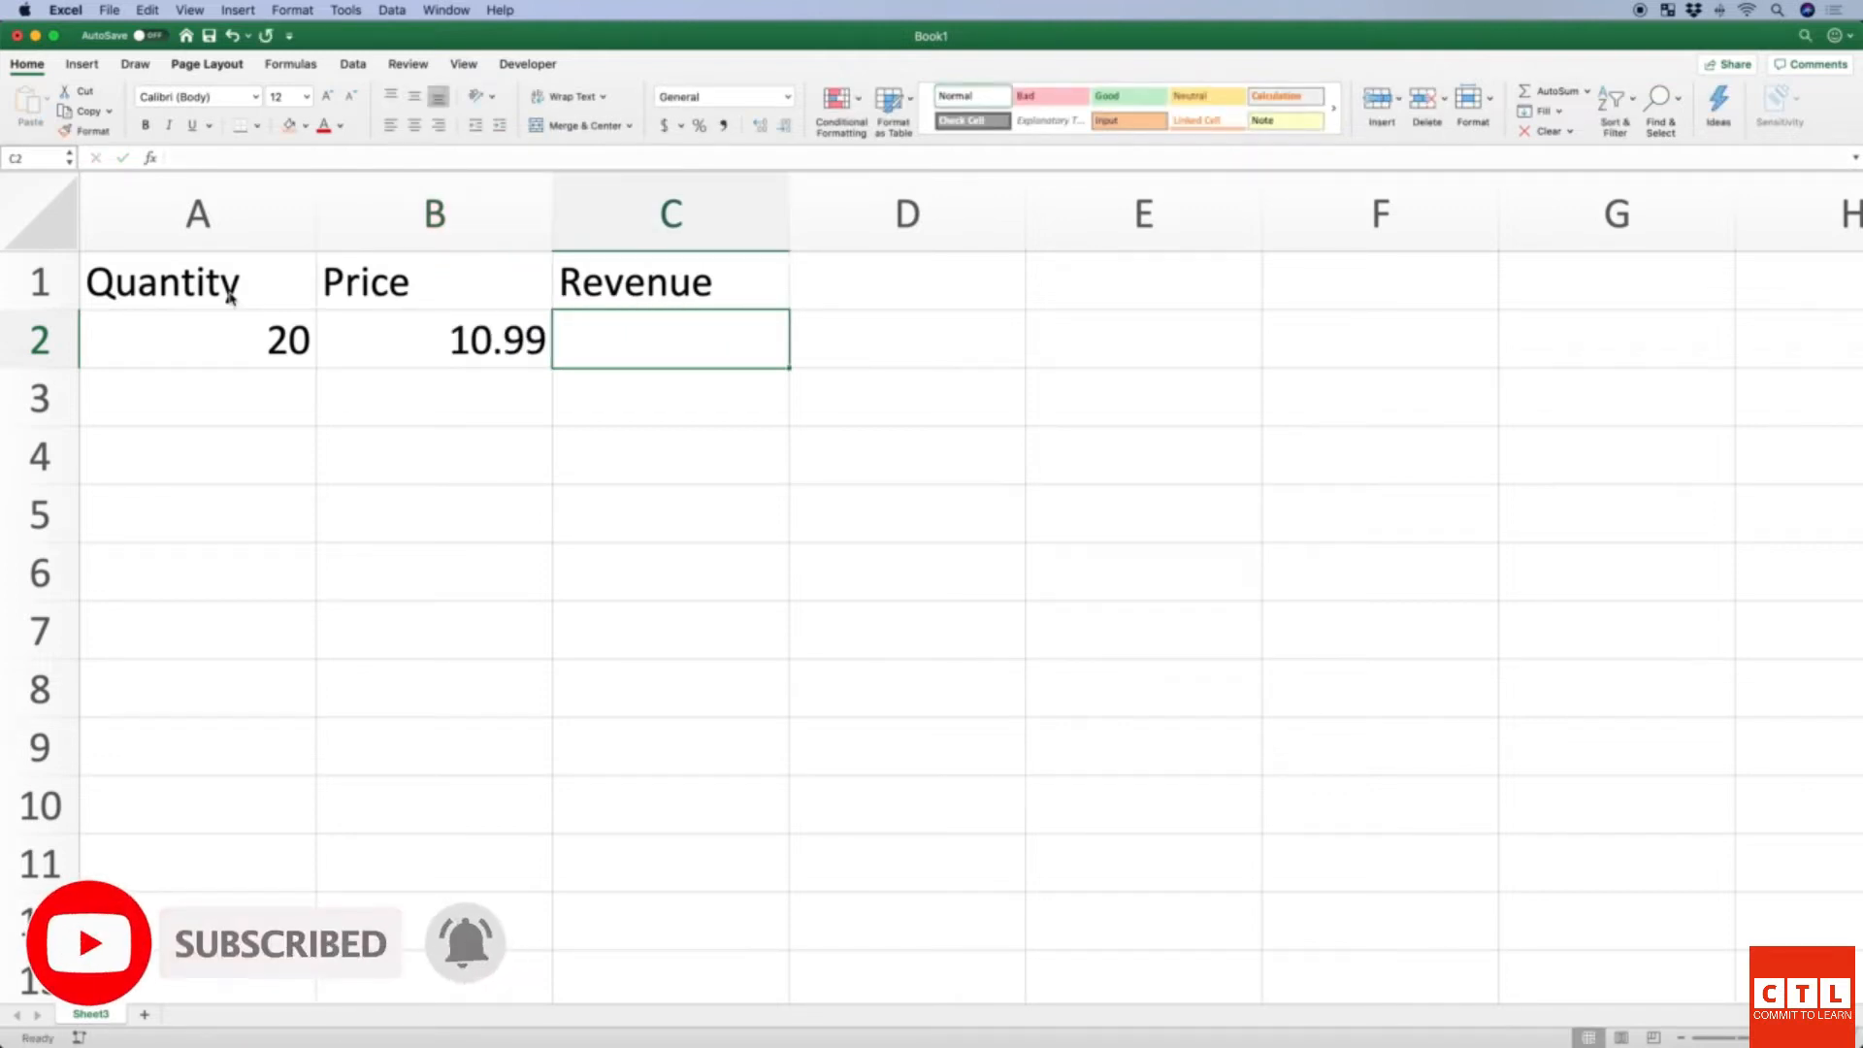
pyautogui.press('Down')
pyautogui.press('Up')
pyautogui.press('Left')
pyautogui.press('Left')
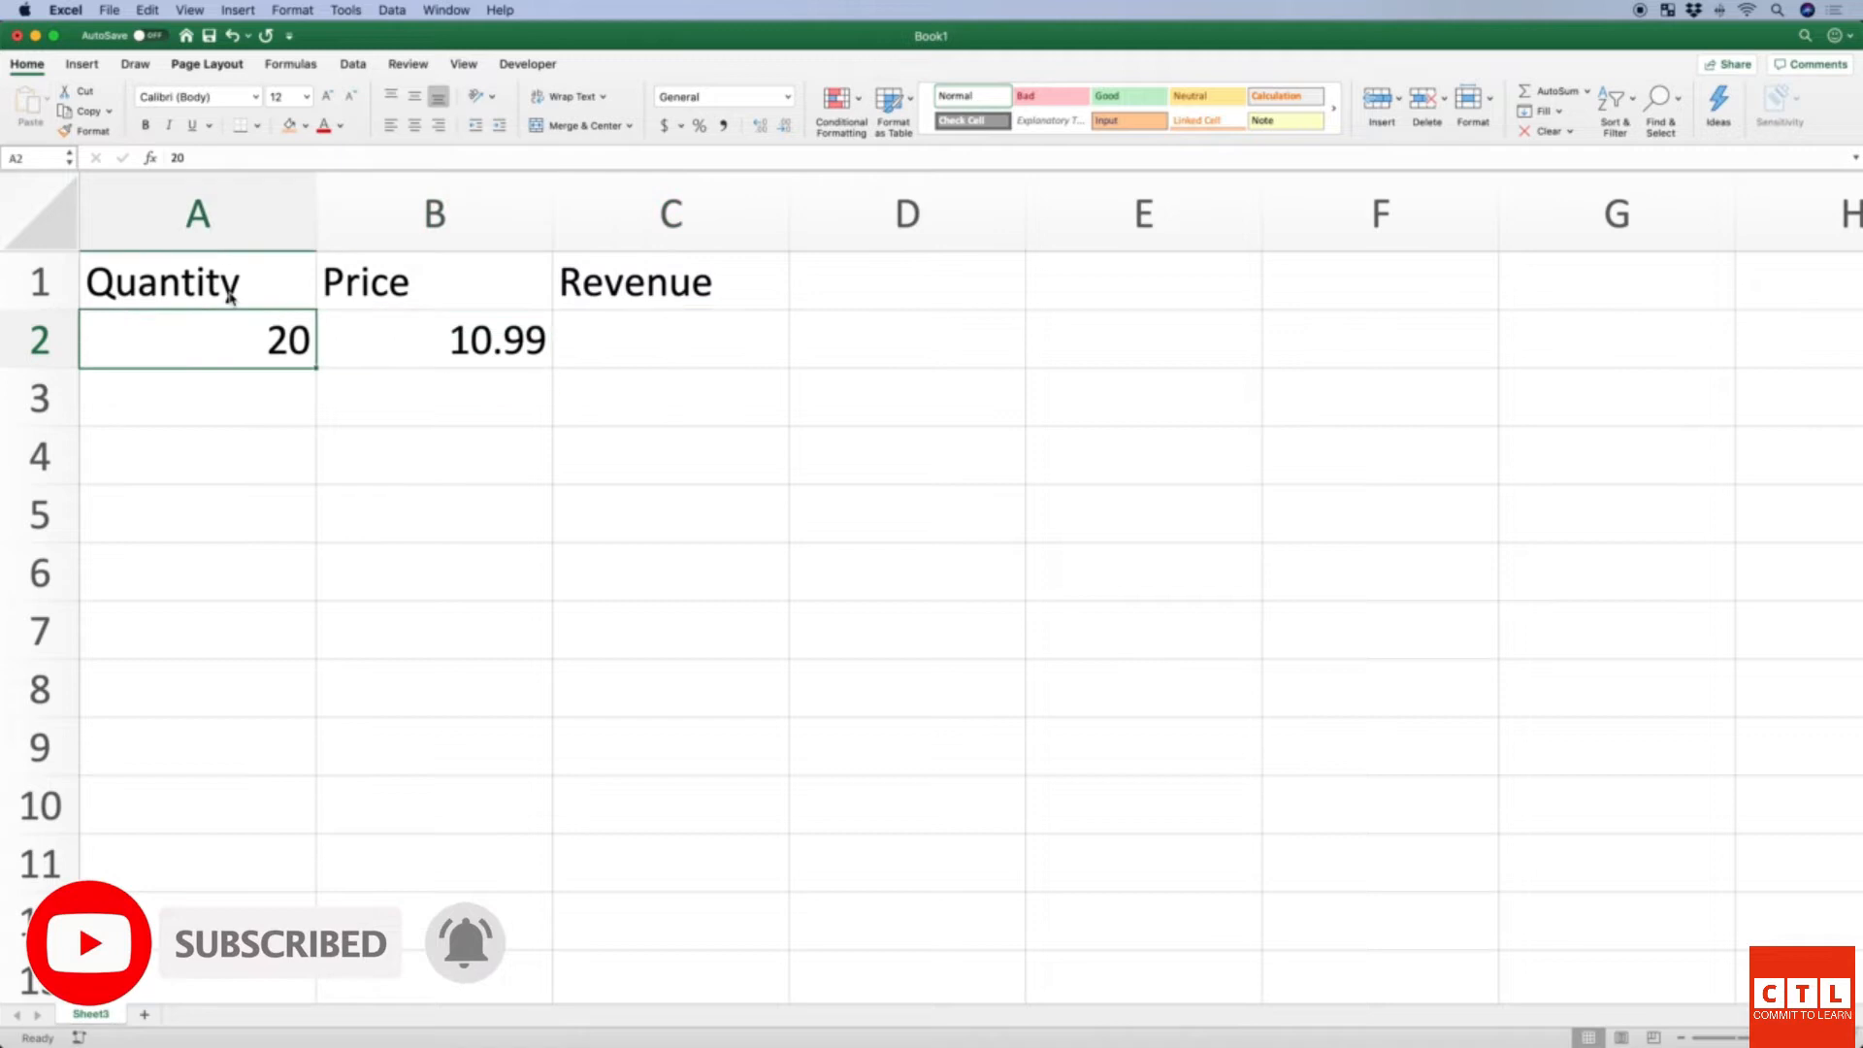
pyautogui.press('Right')
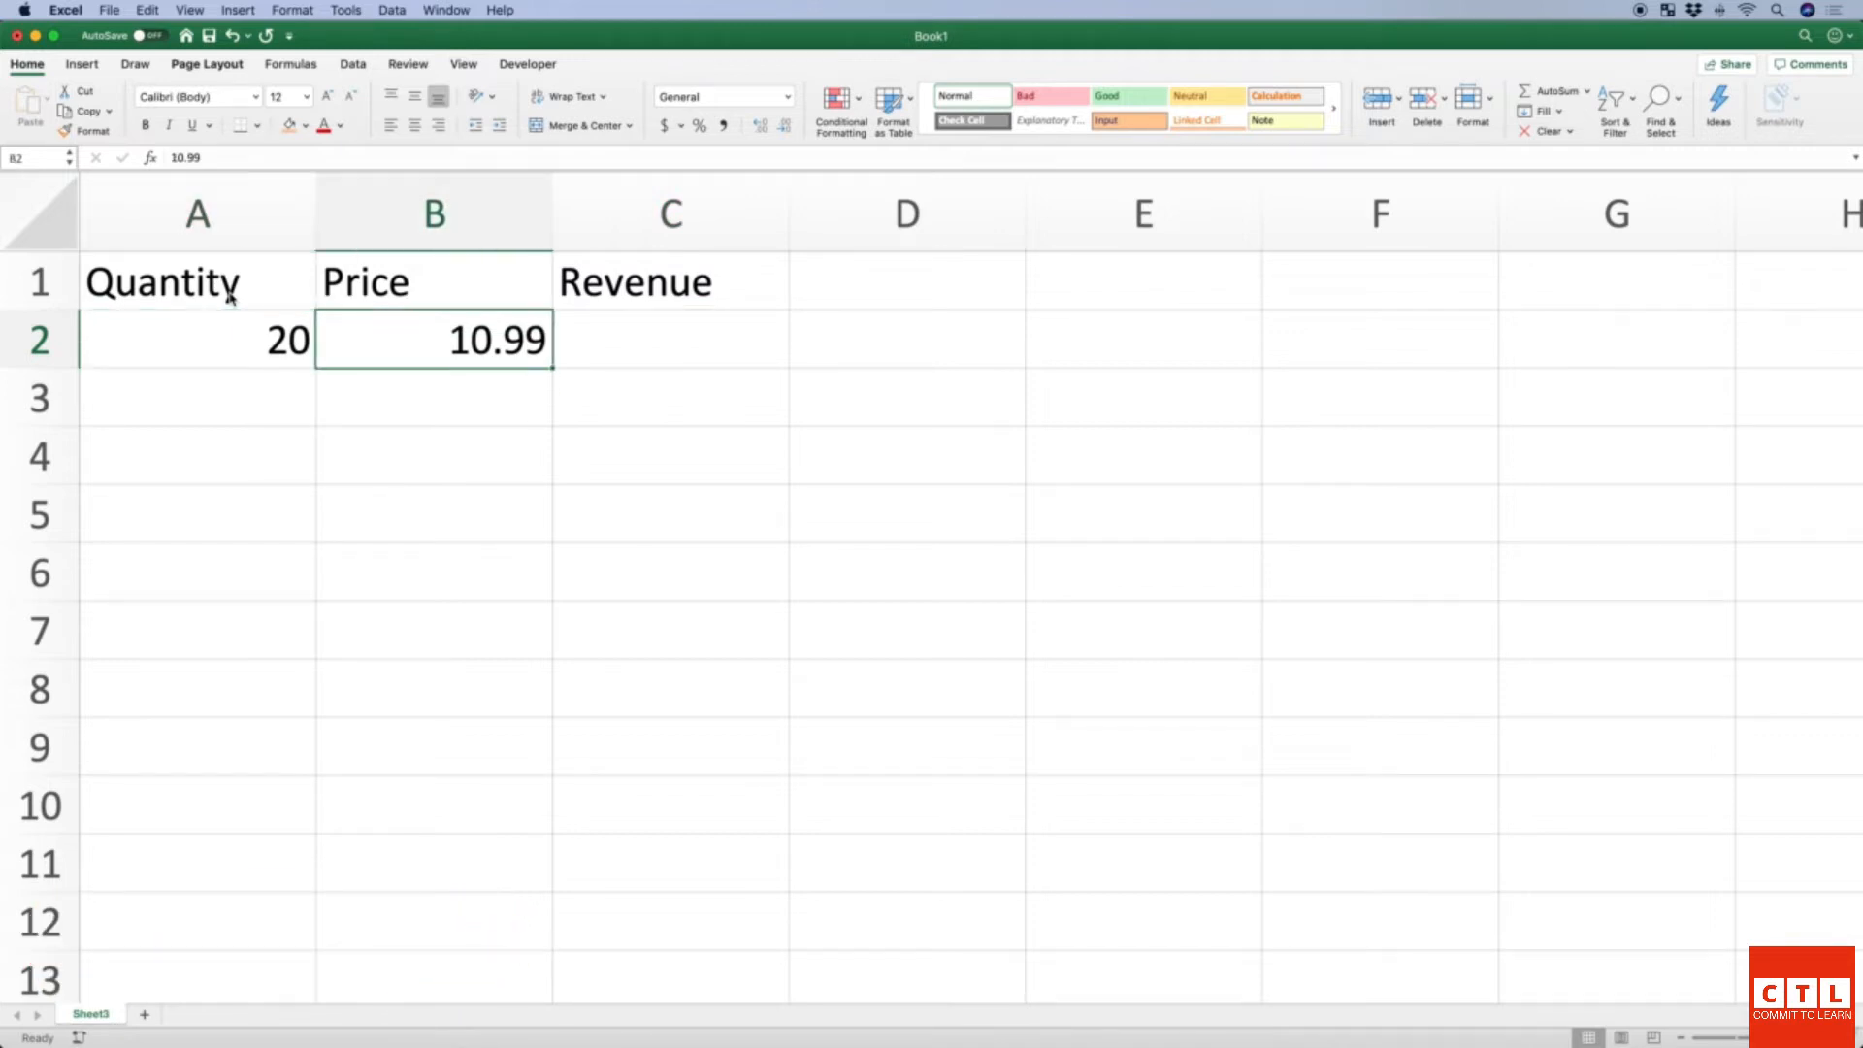
pyautogui.press('Right')
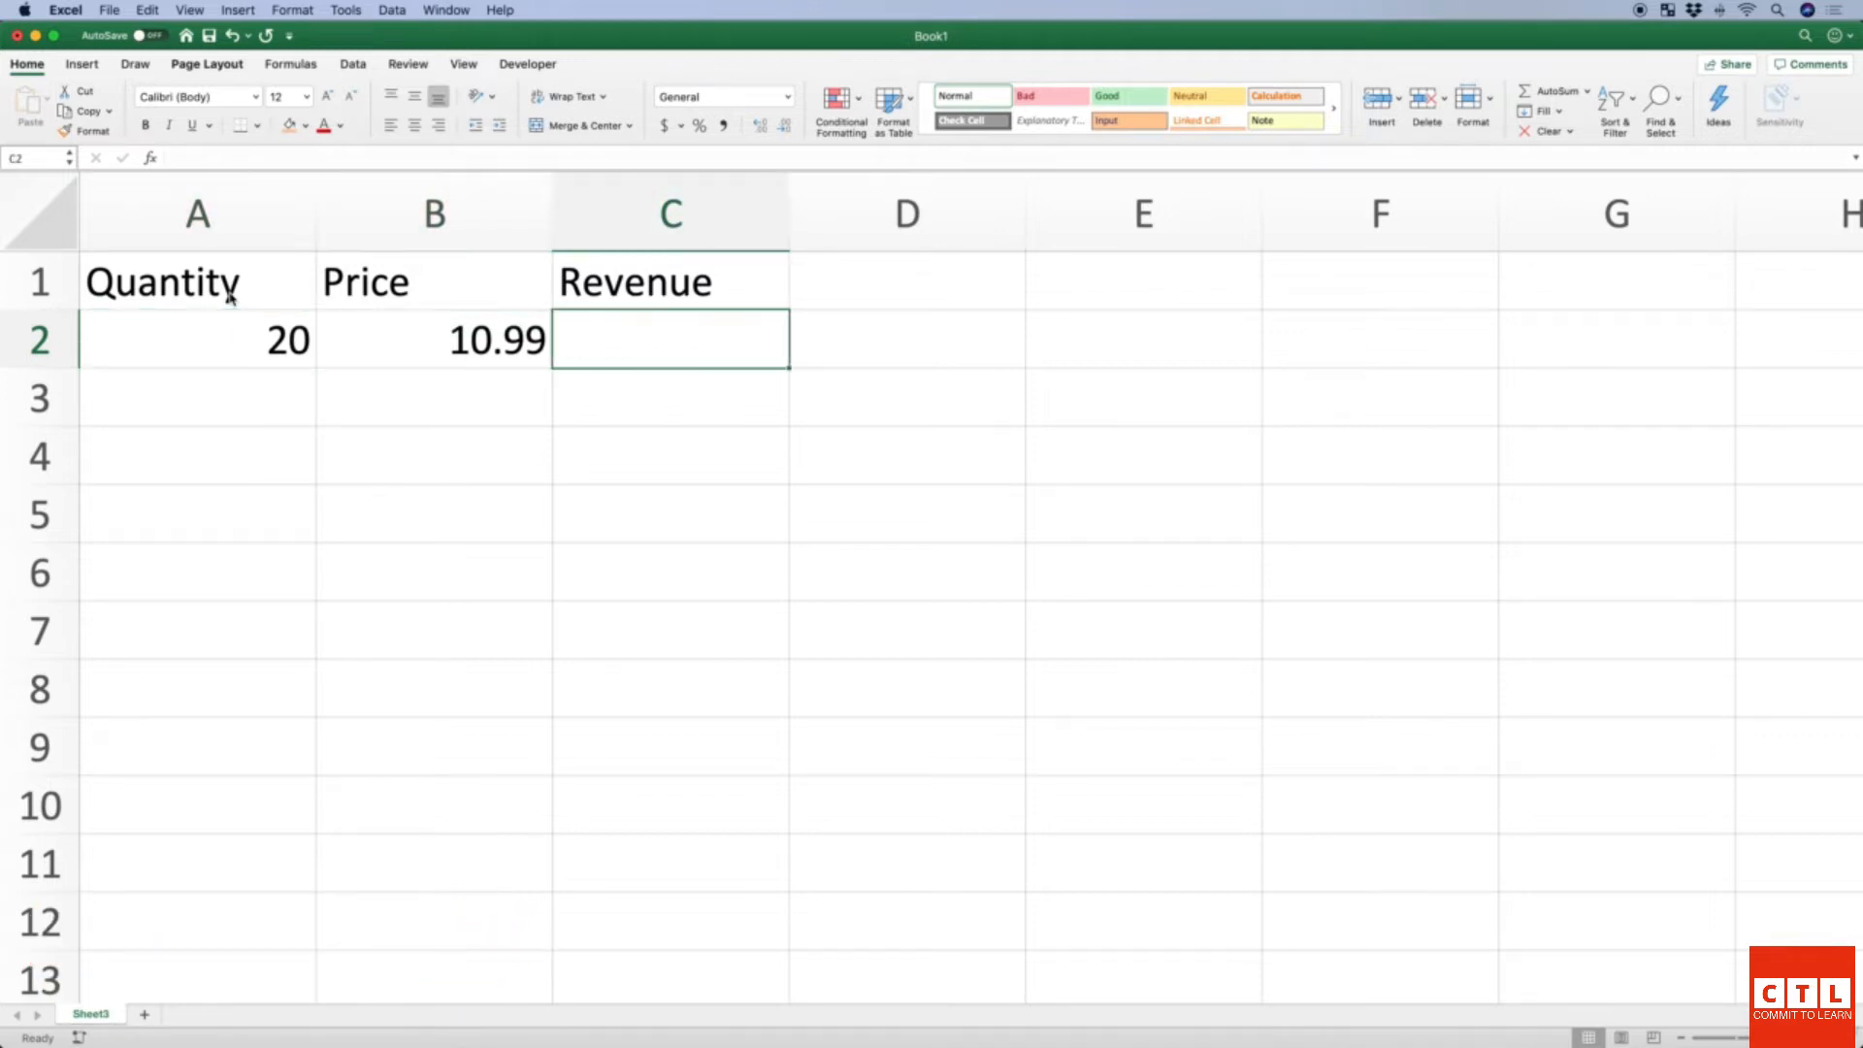
pyautogui.press('Left')
pyautogui.press('Left')
pyautogui.press('Right')
pyautogui.press('Right')
pyautogui.write('200')
pyautogui.press('BackSpace')
pyautogui.press('BackSpace')
pyautogui.press('BackSpace')
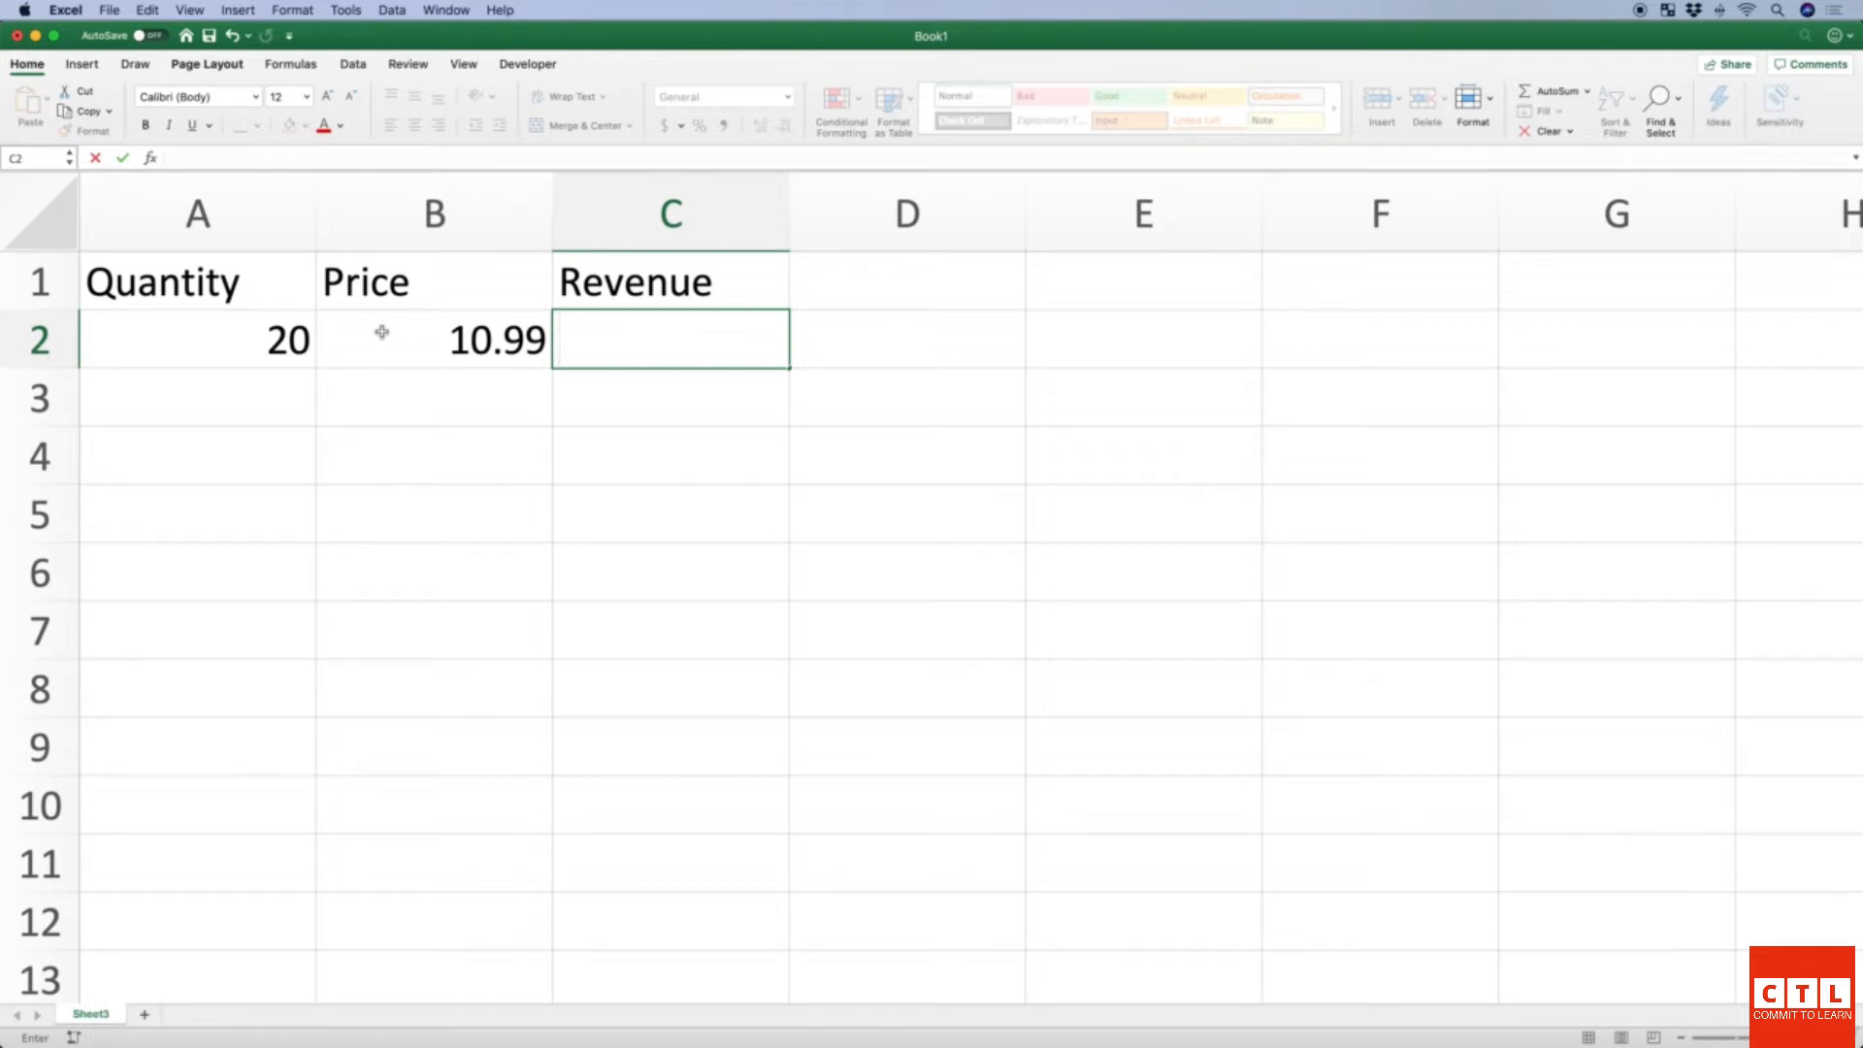
# Calculate the revenue in C2 with the formula =A2*B2.
pyautogui.write('=')
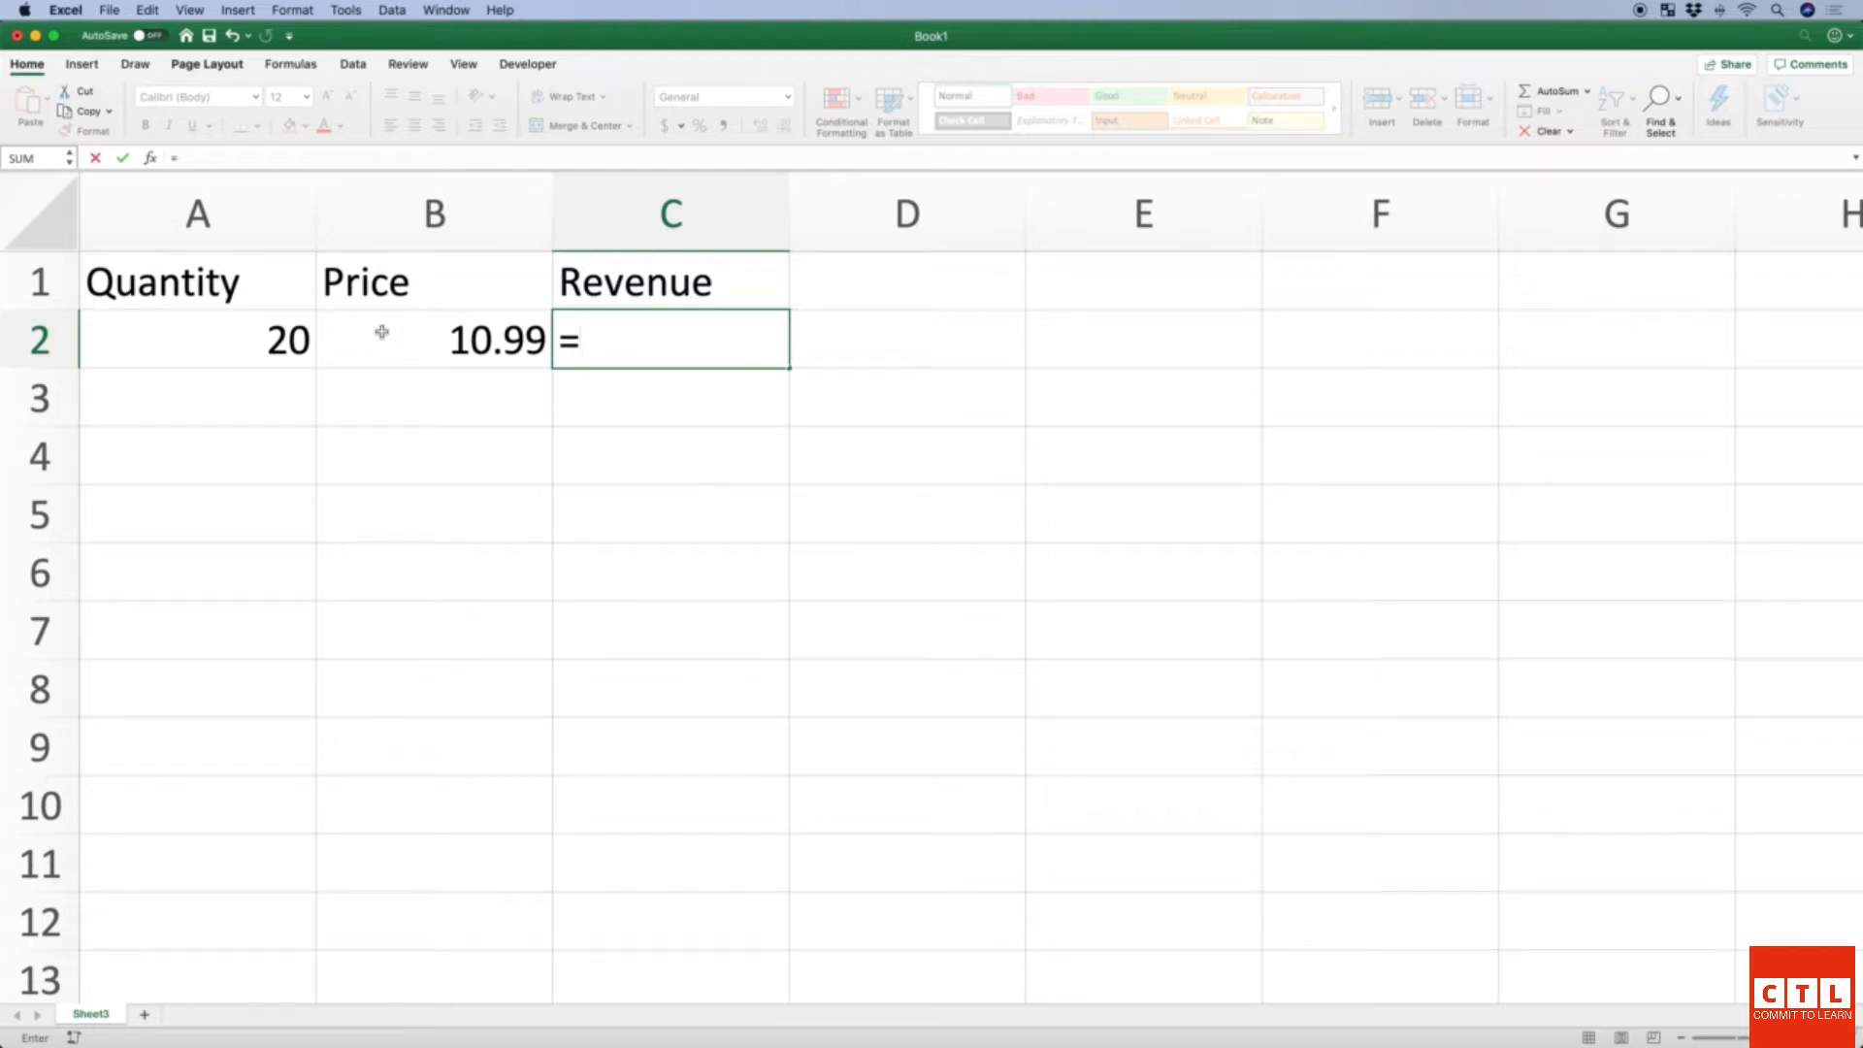
pyautogui.write('a2')
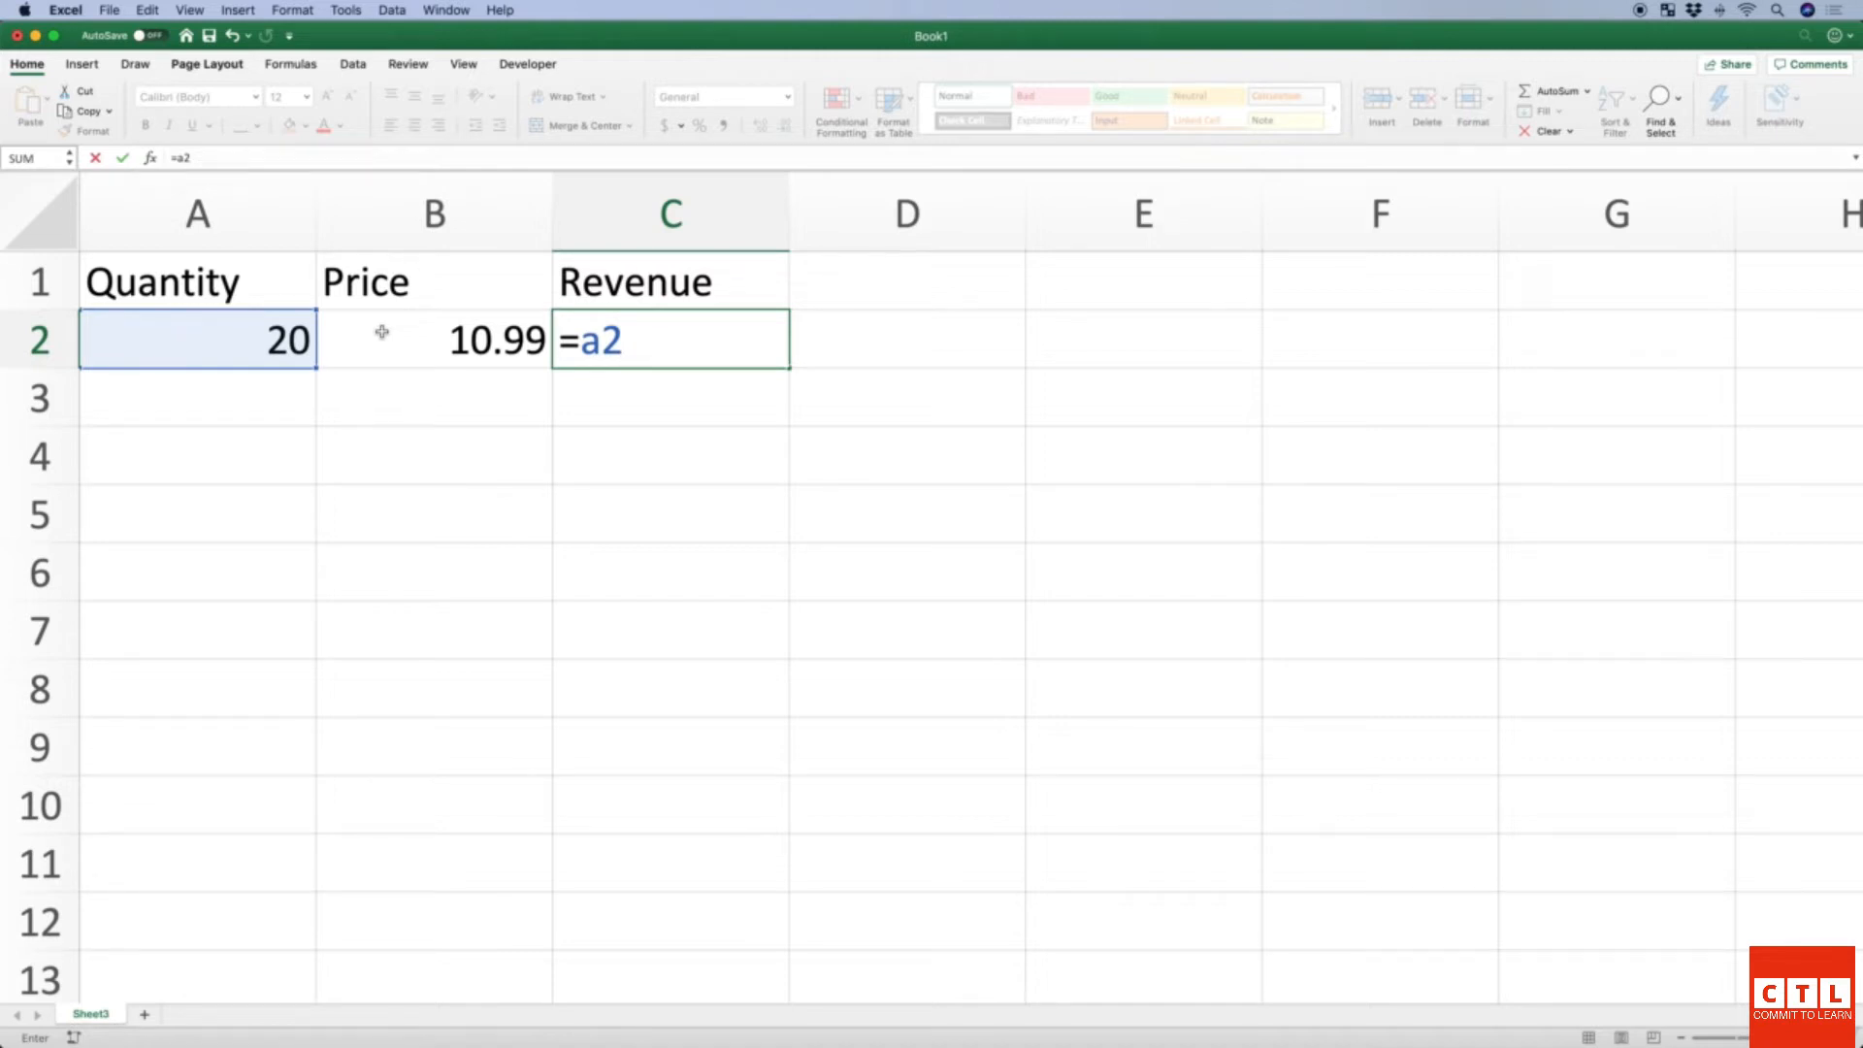
pyautogui.write('*b2')
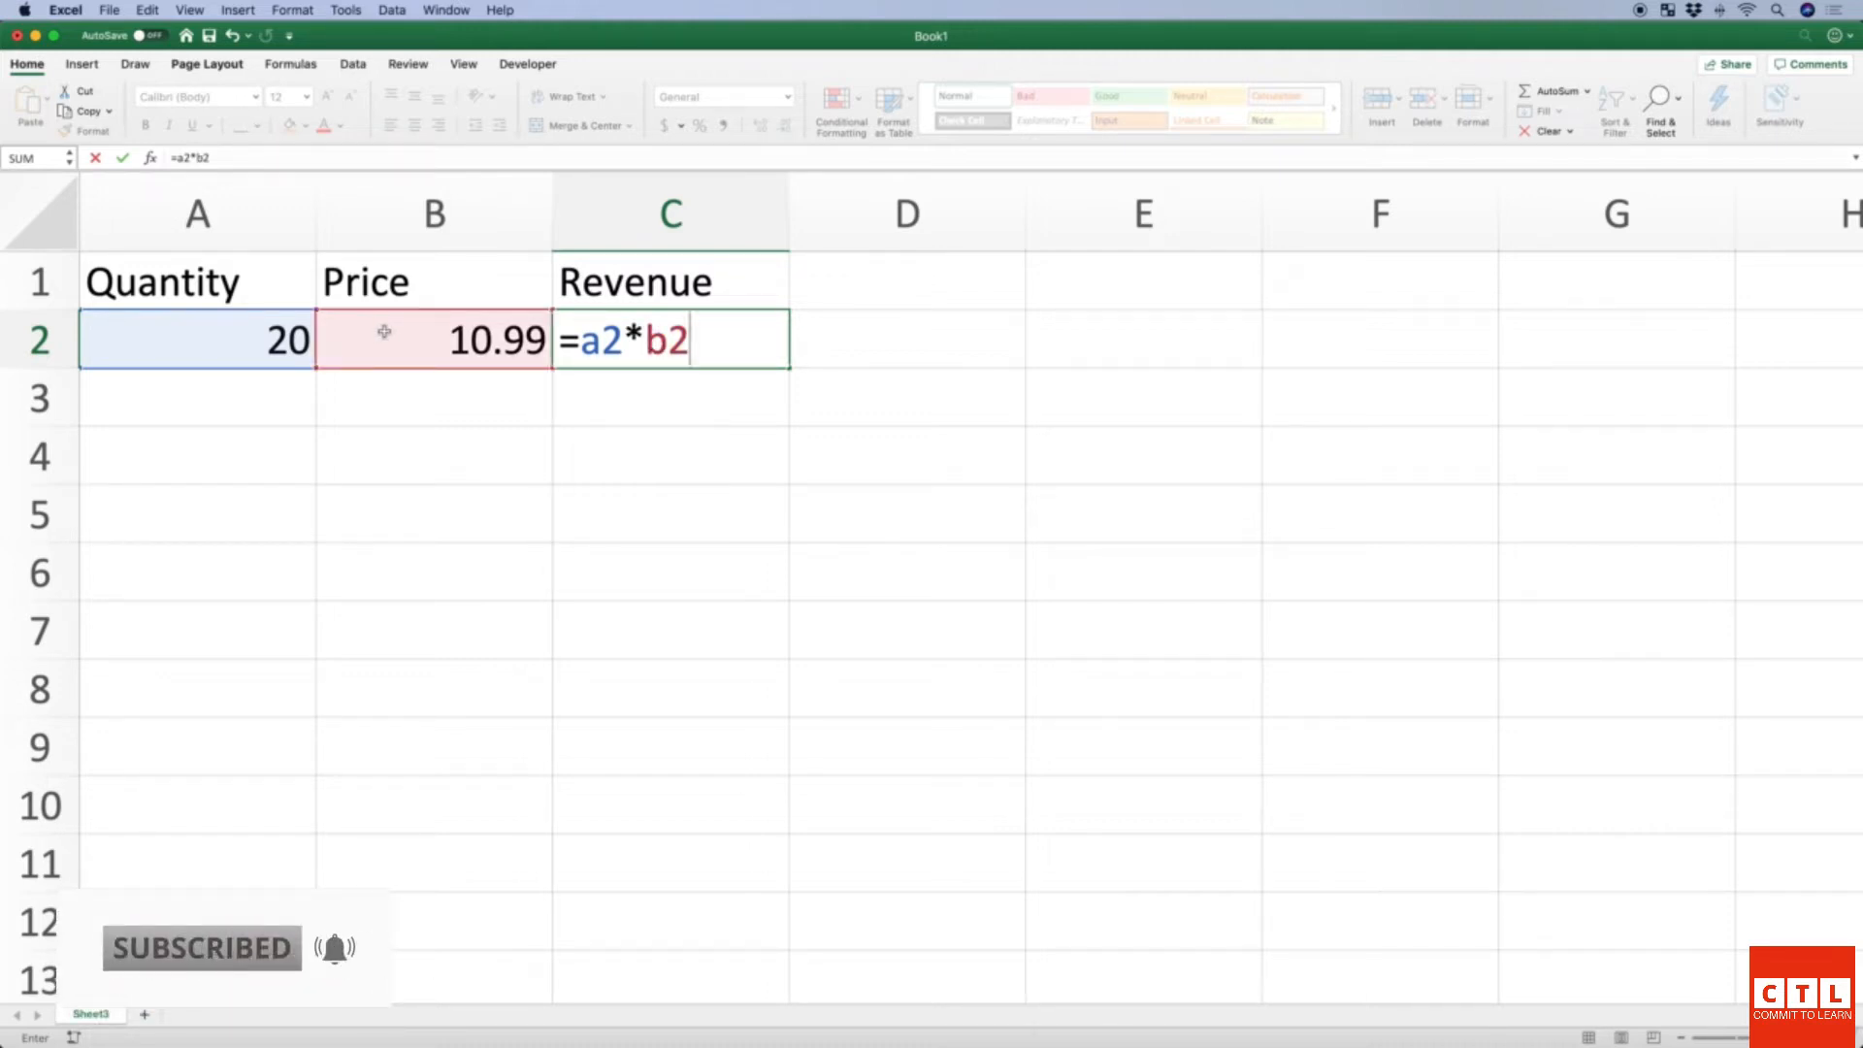
pyautogui.click(647, 334)
pyautogui.press('Return')
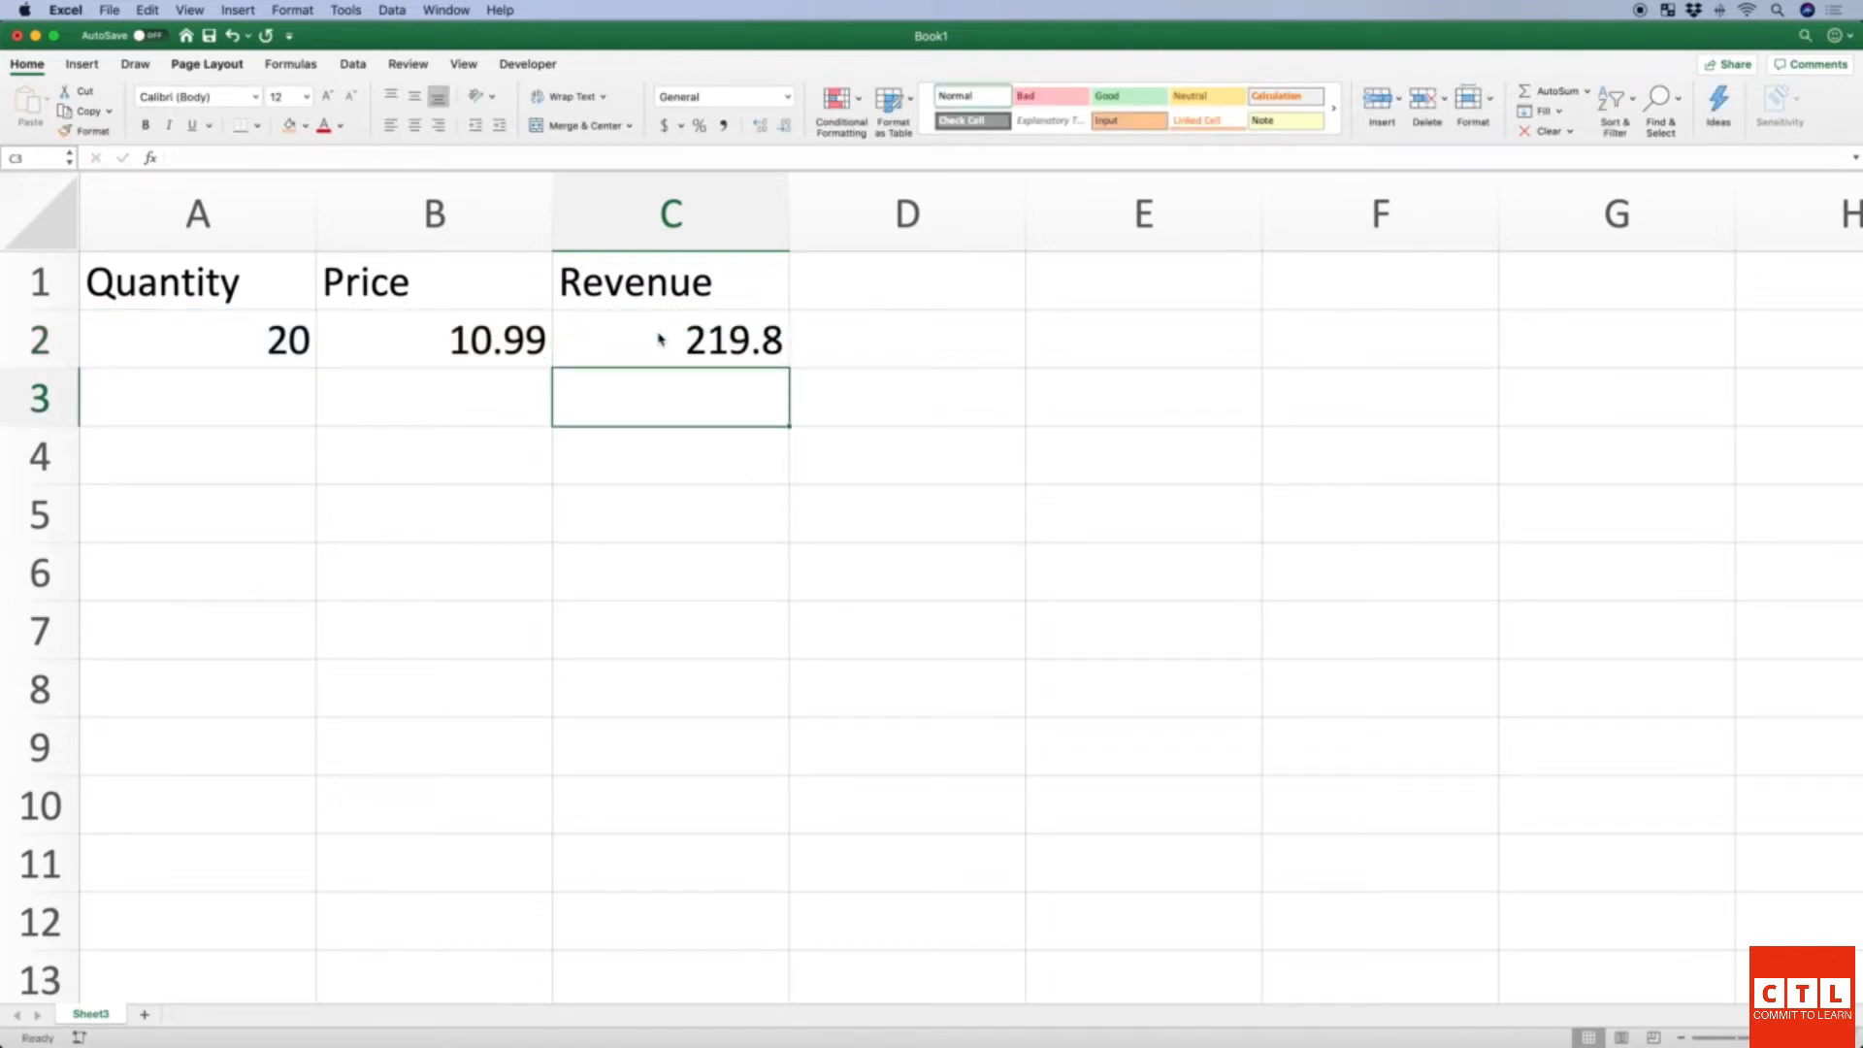
# Format the revenue cell C2 as Currency with the $ symbol and two decimal places.
pyautogui.click(659, 339)
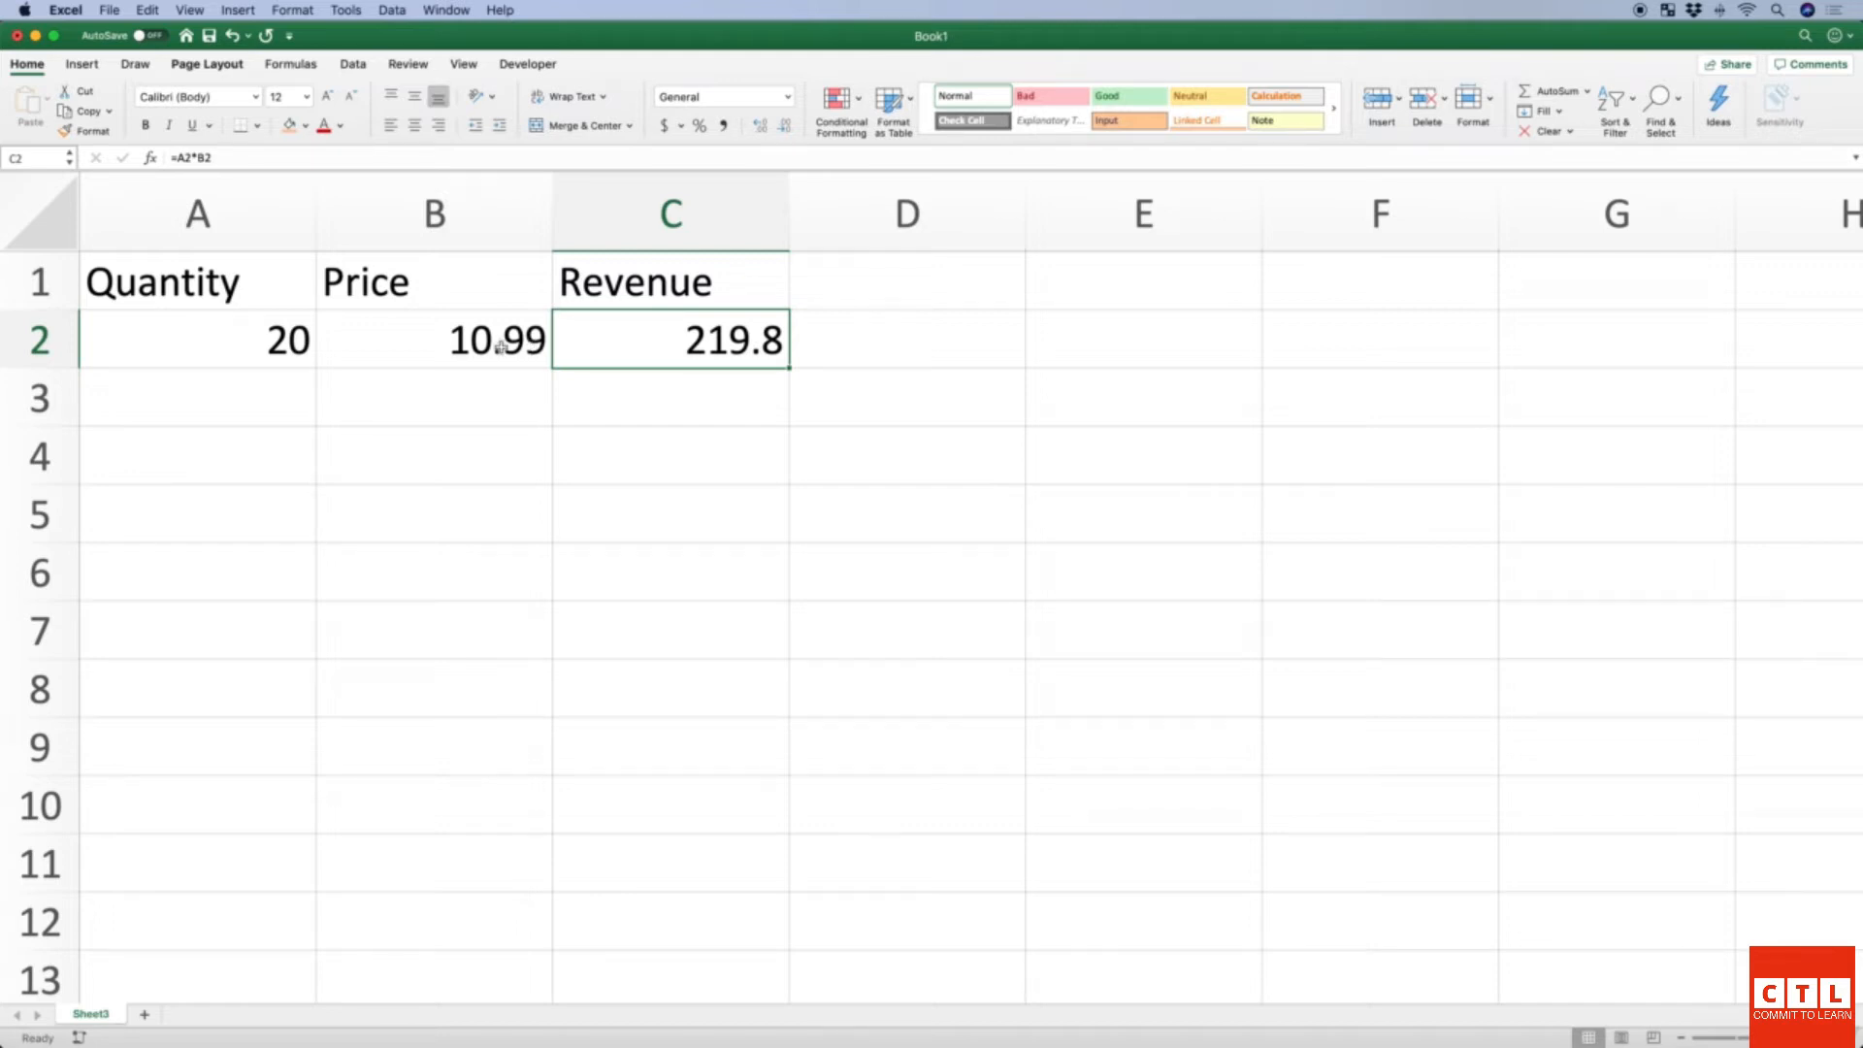
pyautogui.rightClick(647, 340)
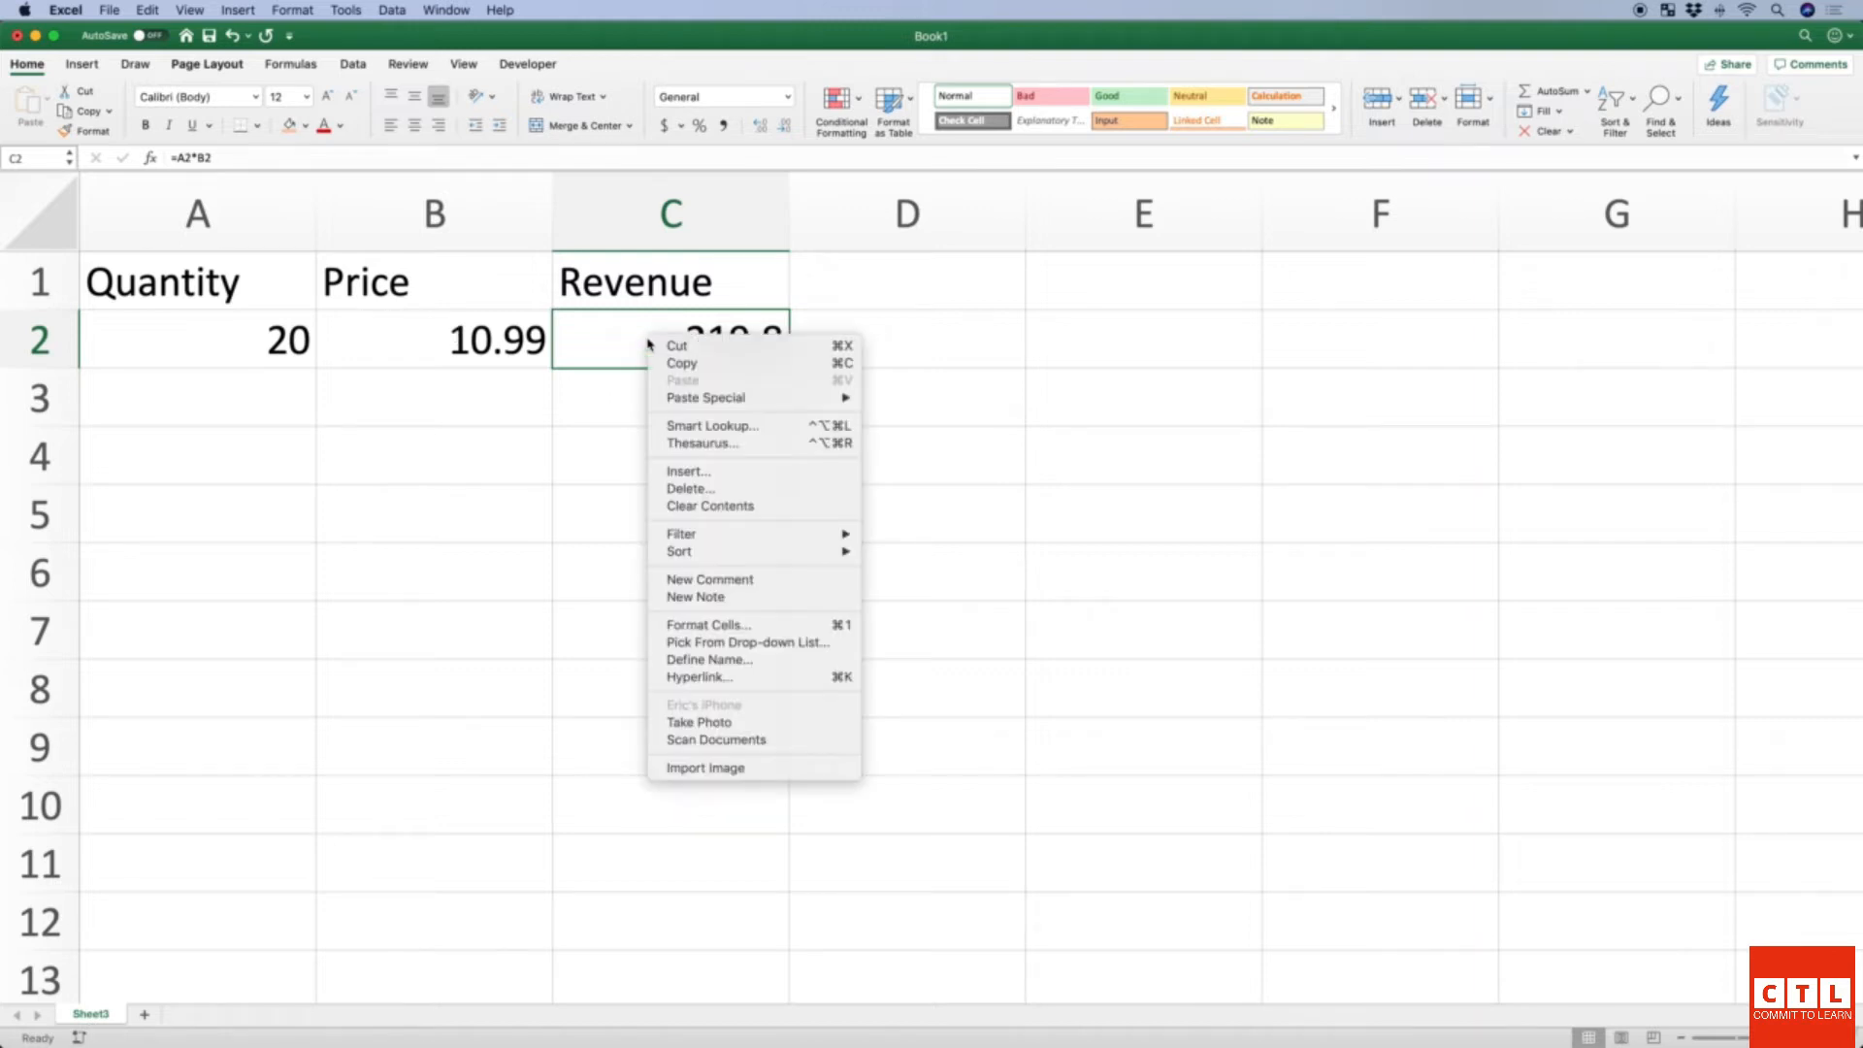
pyautogui.click(691, 627)
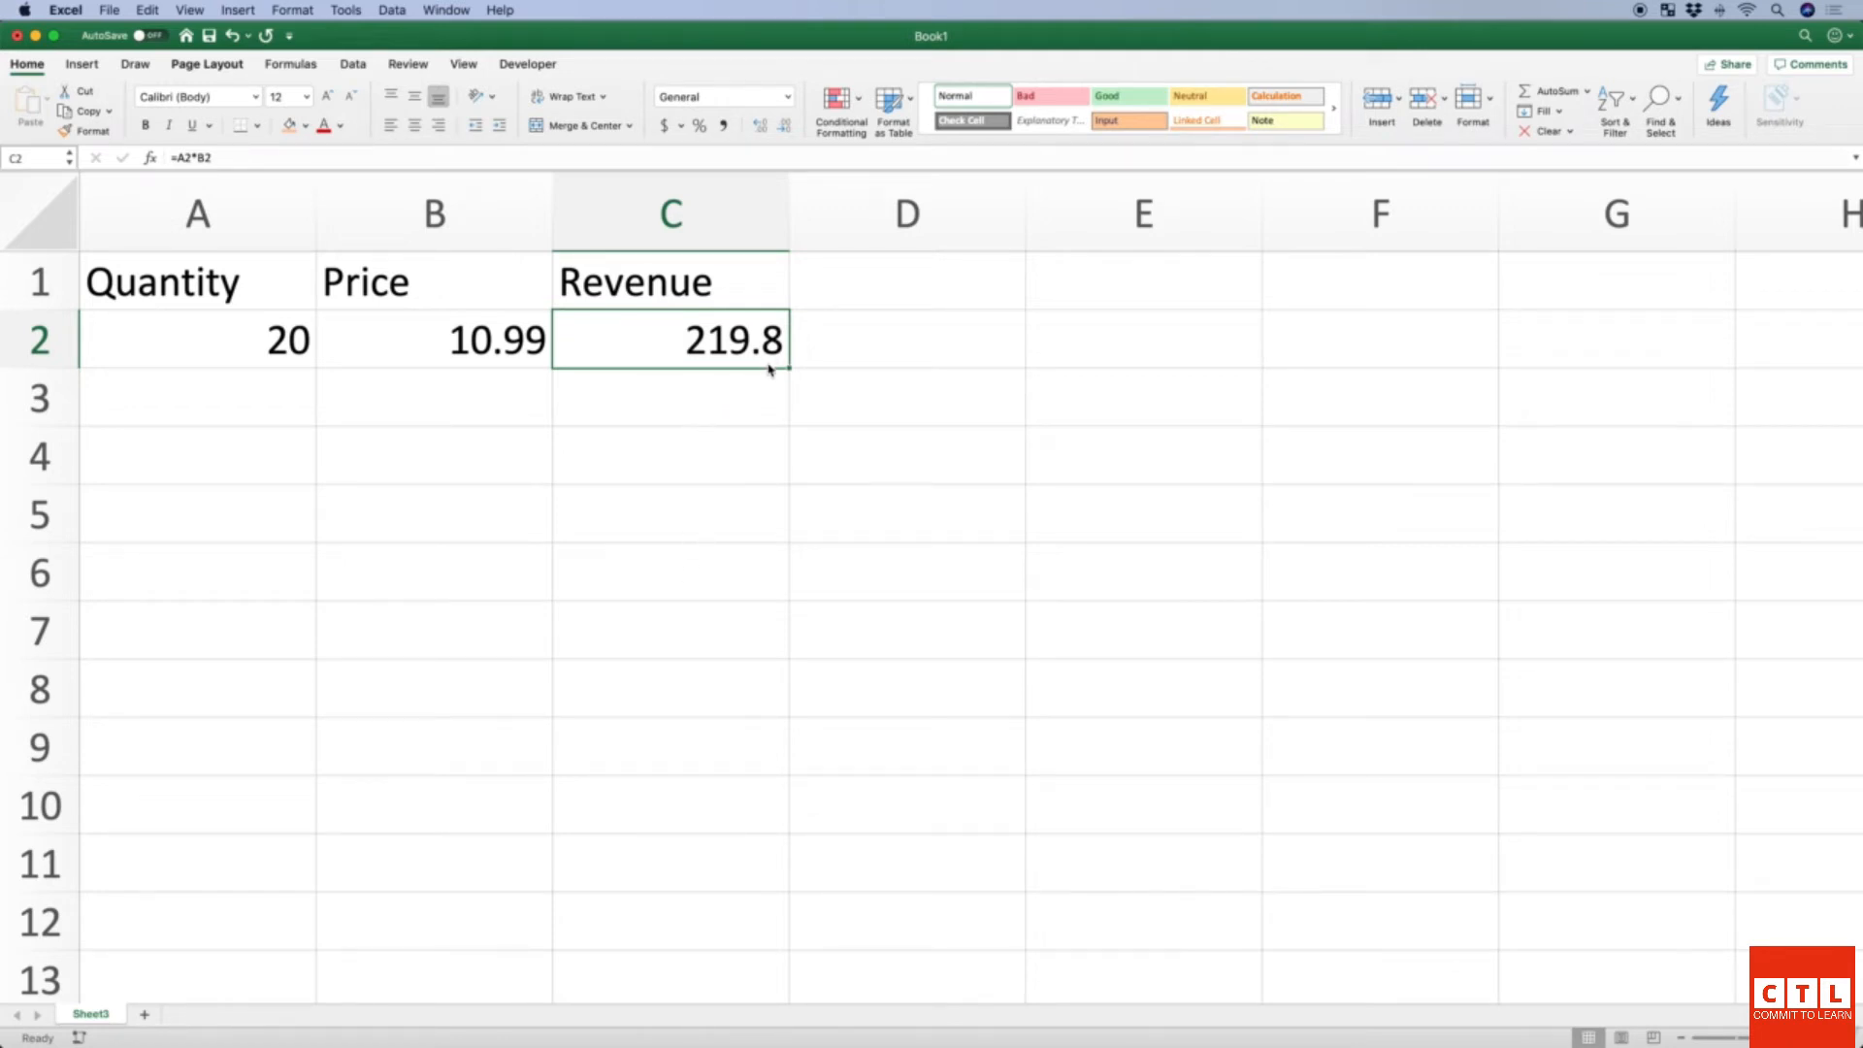
pyautogui.press('super+1')
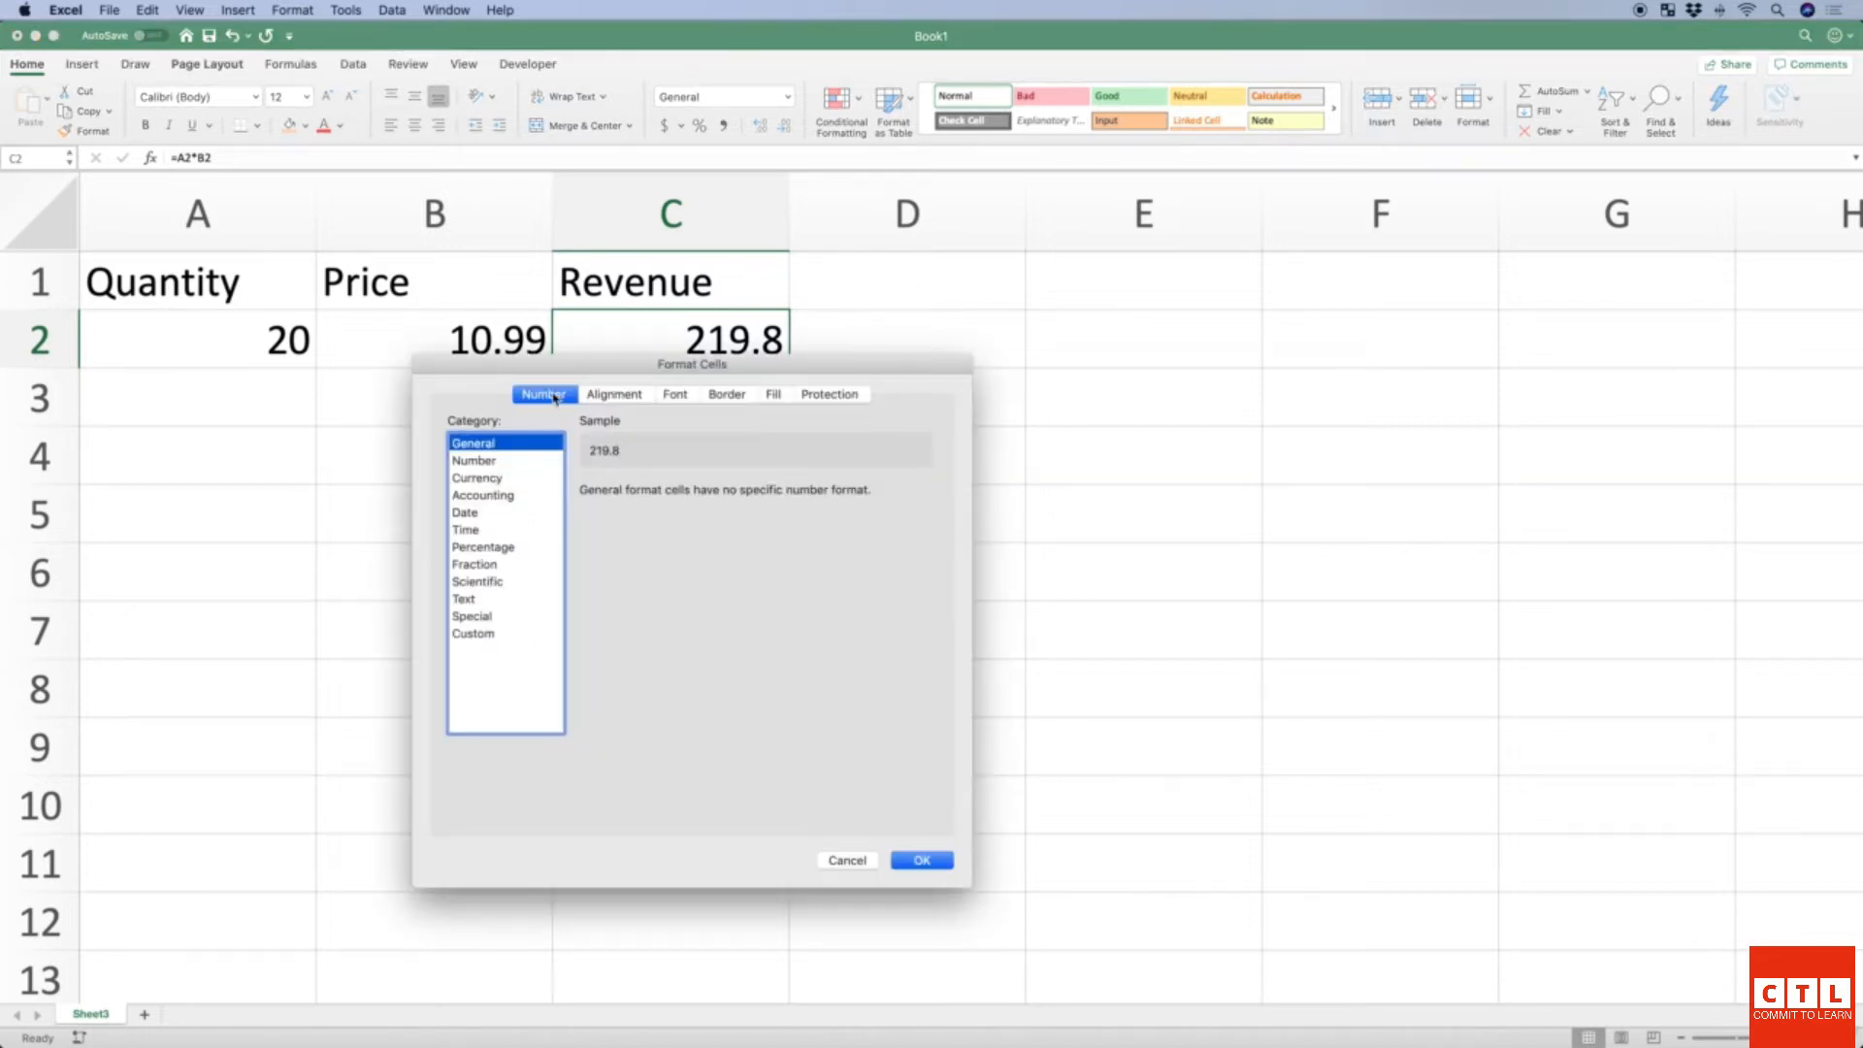
pyautogui.click(503, 479)
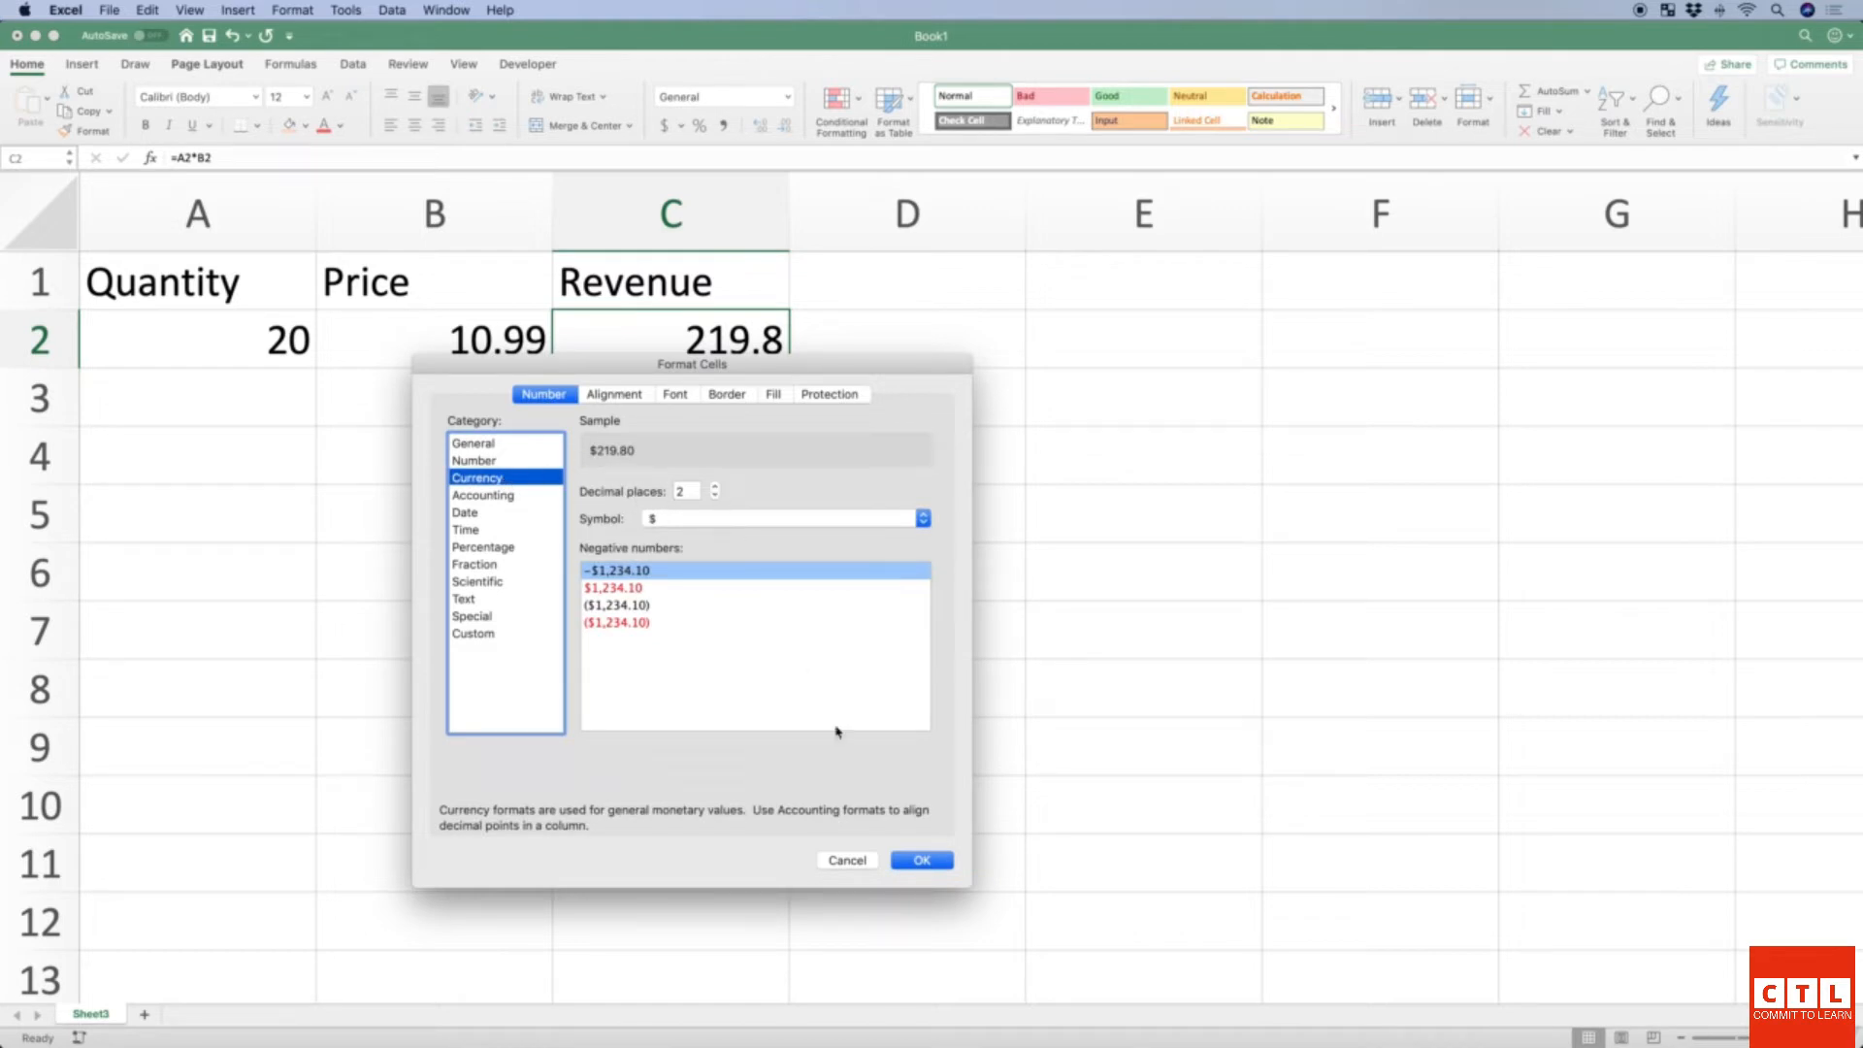
pyautogui.click(922, 860)
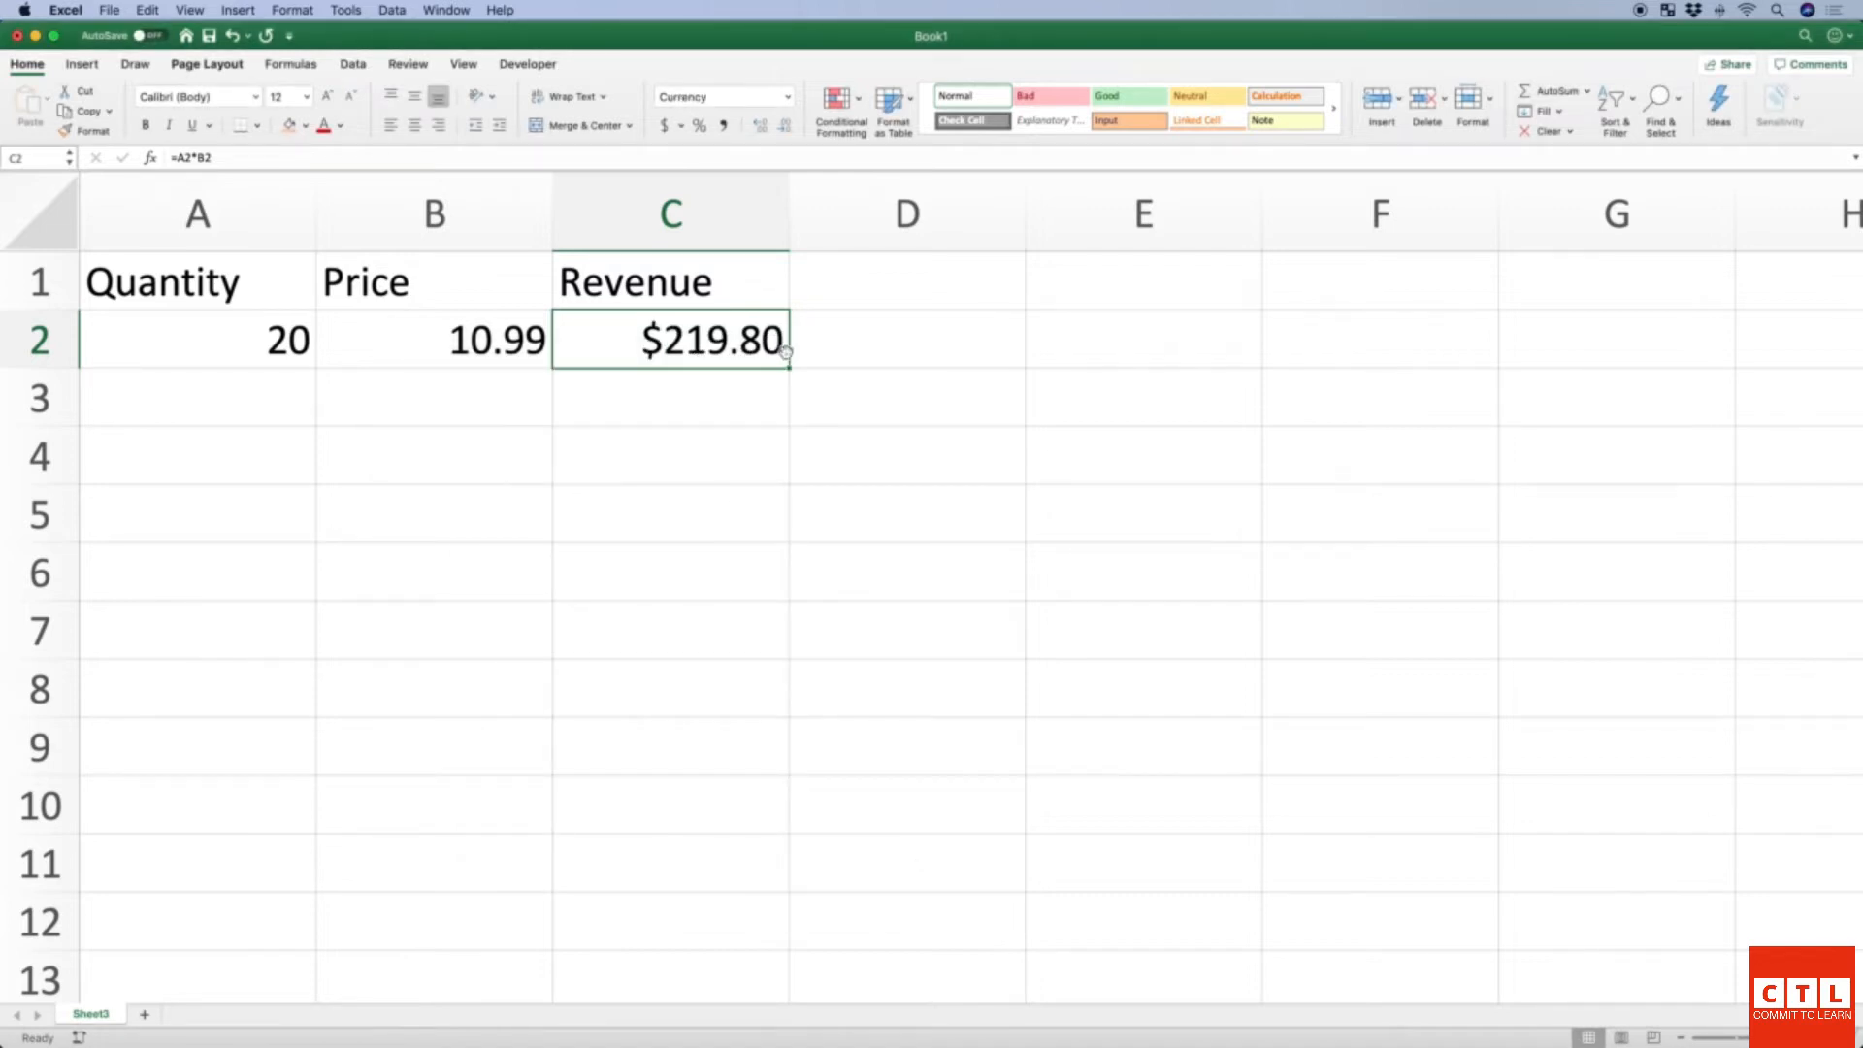
pyautogui.press('Return')
pyautogui.click(684, 343)
# Enter a quantity of 14 in A3 and a price of 29.99 in B3.
pyautogui.click(270, 389)
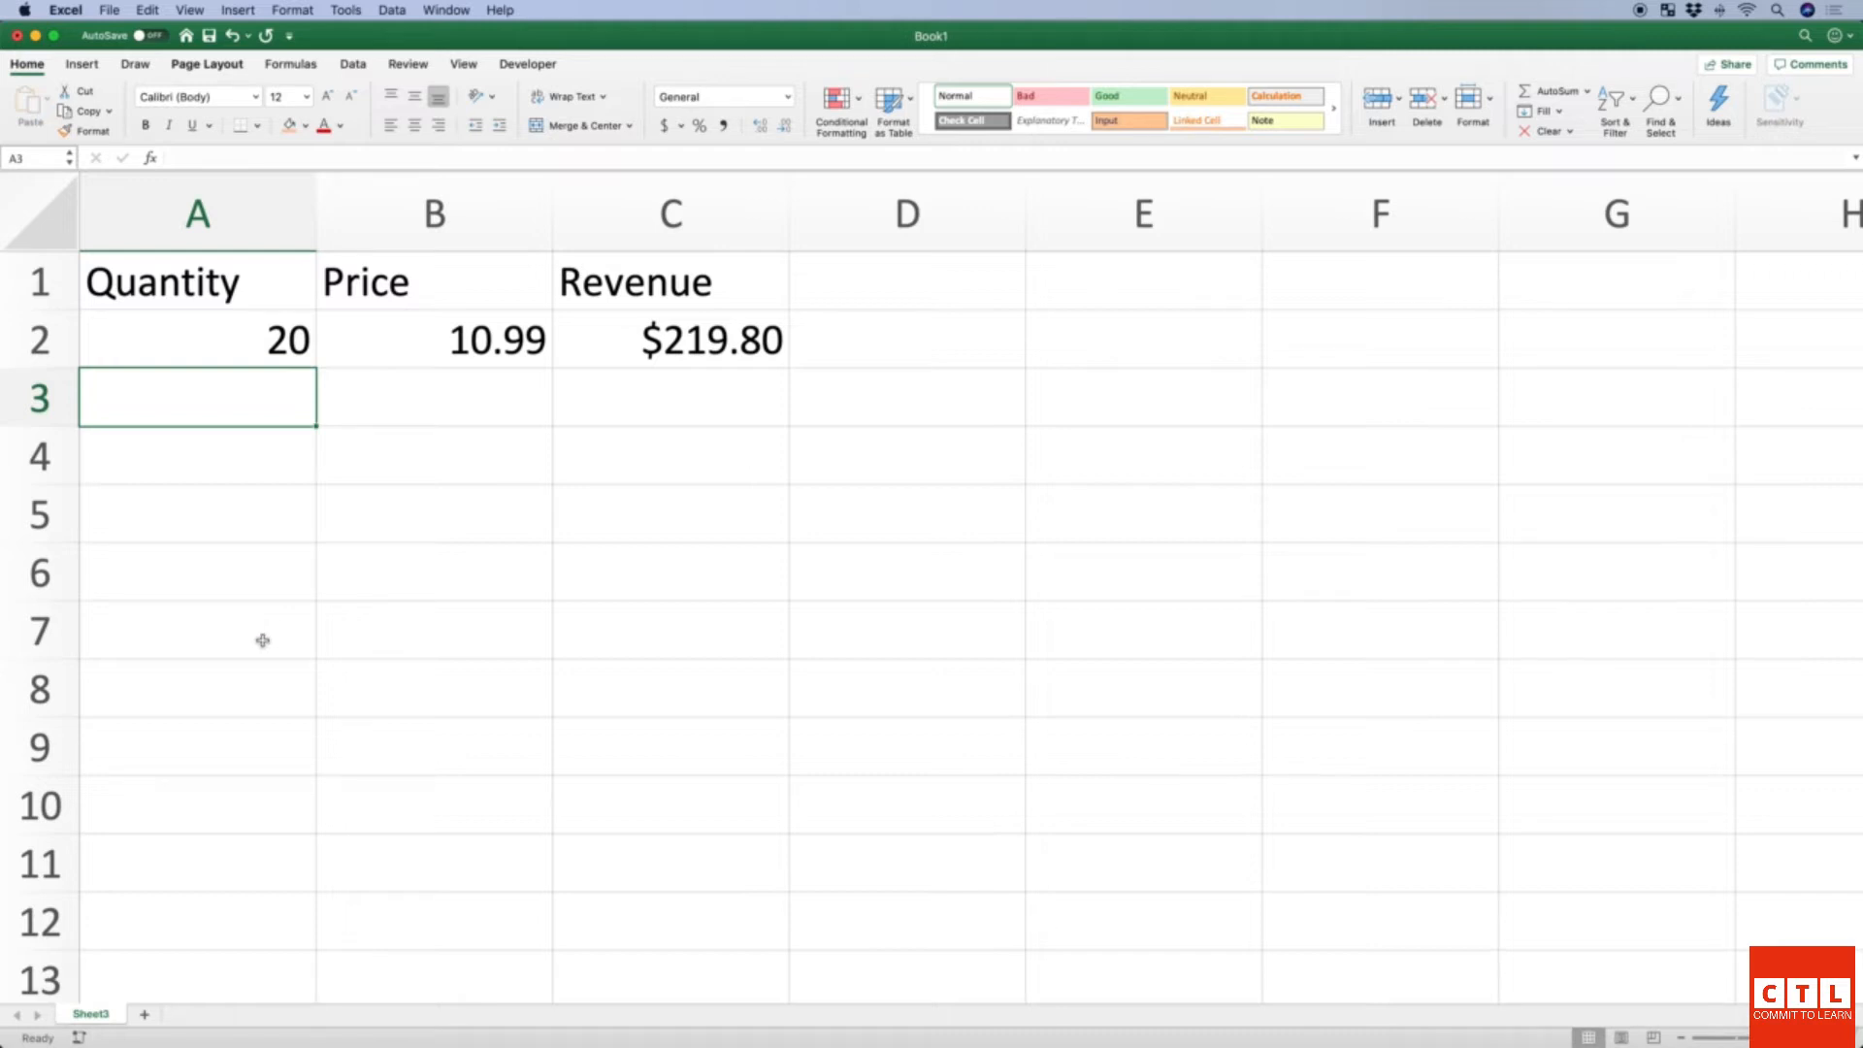
pyautogui.write('14')
pyautogui.press('Tab')
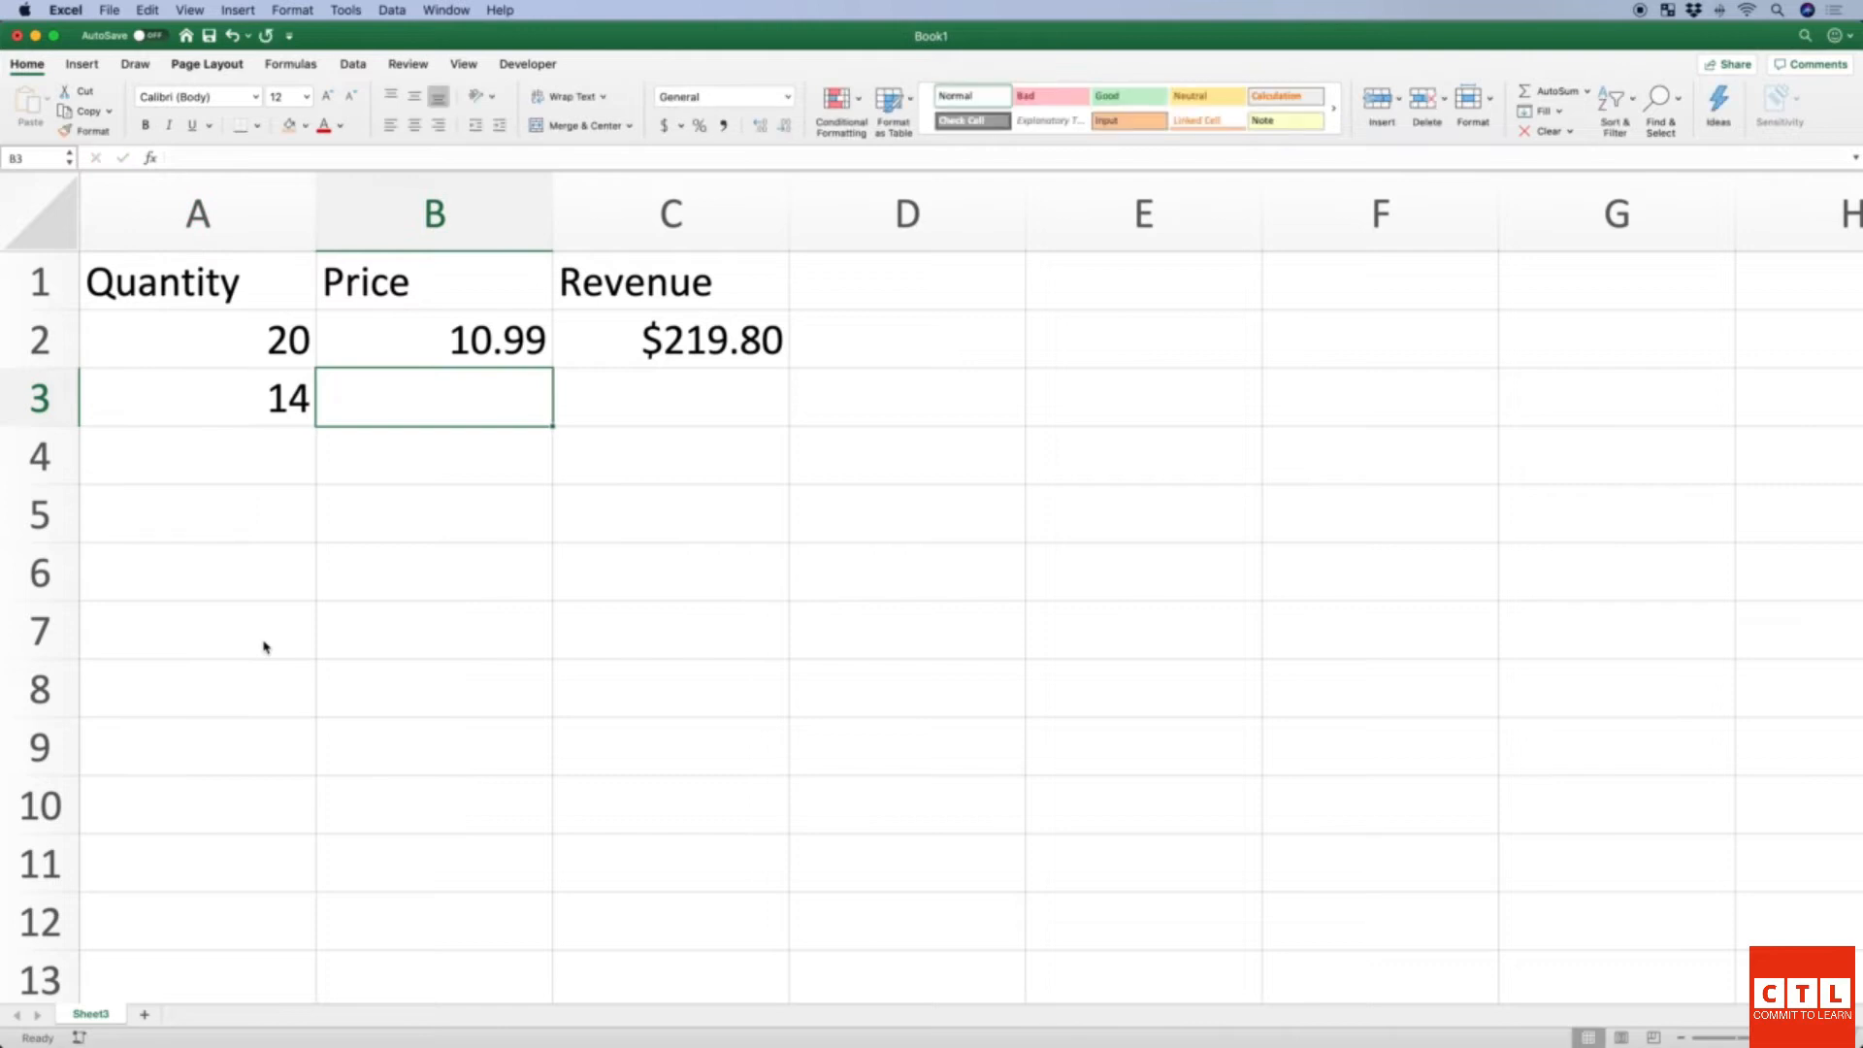
pyautogui.write('29')
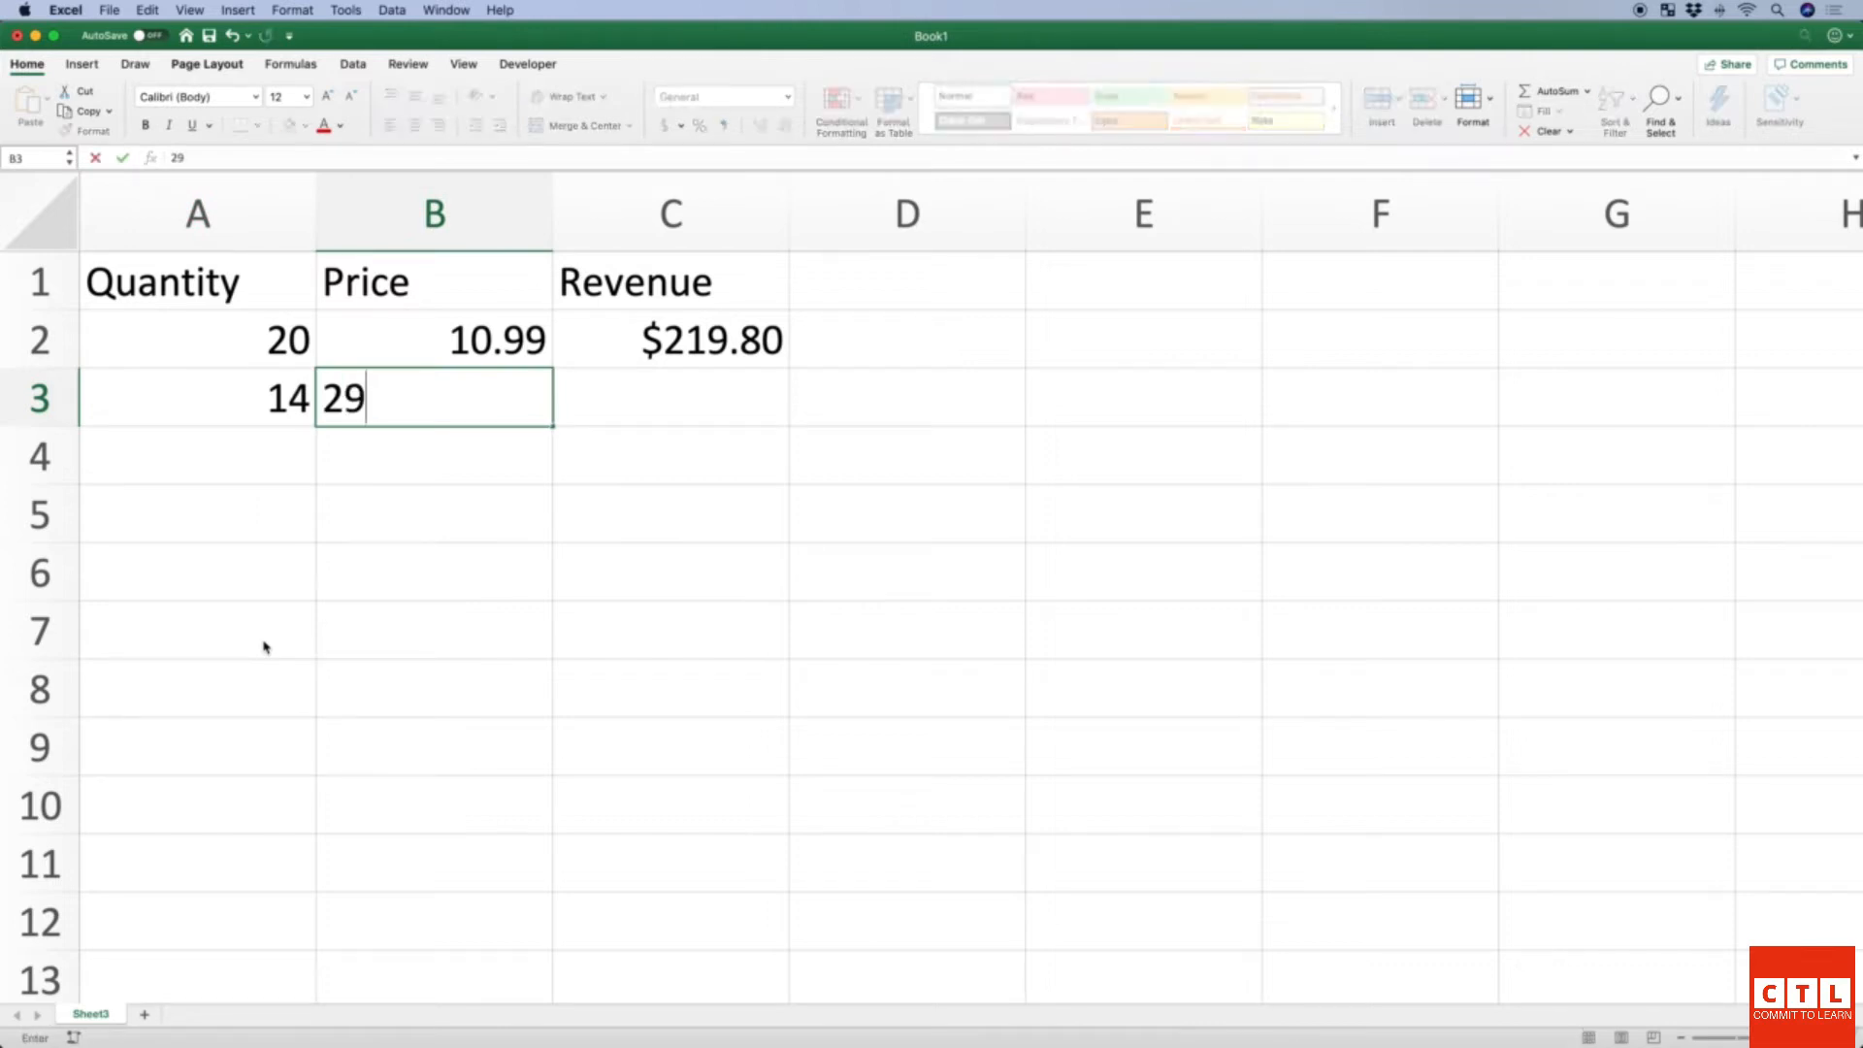
pyautogui.write('.99')
pyautogui.press('Tab')
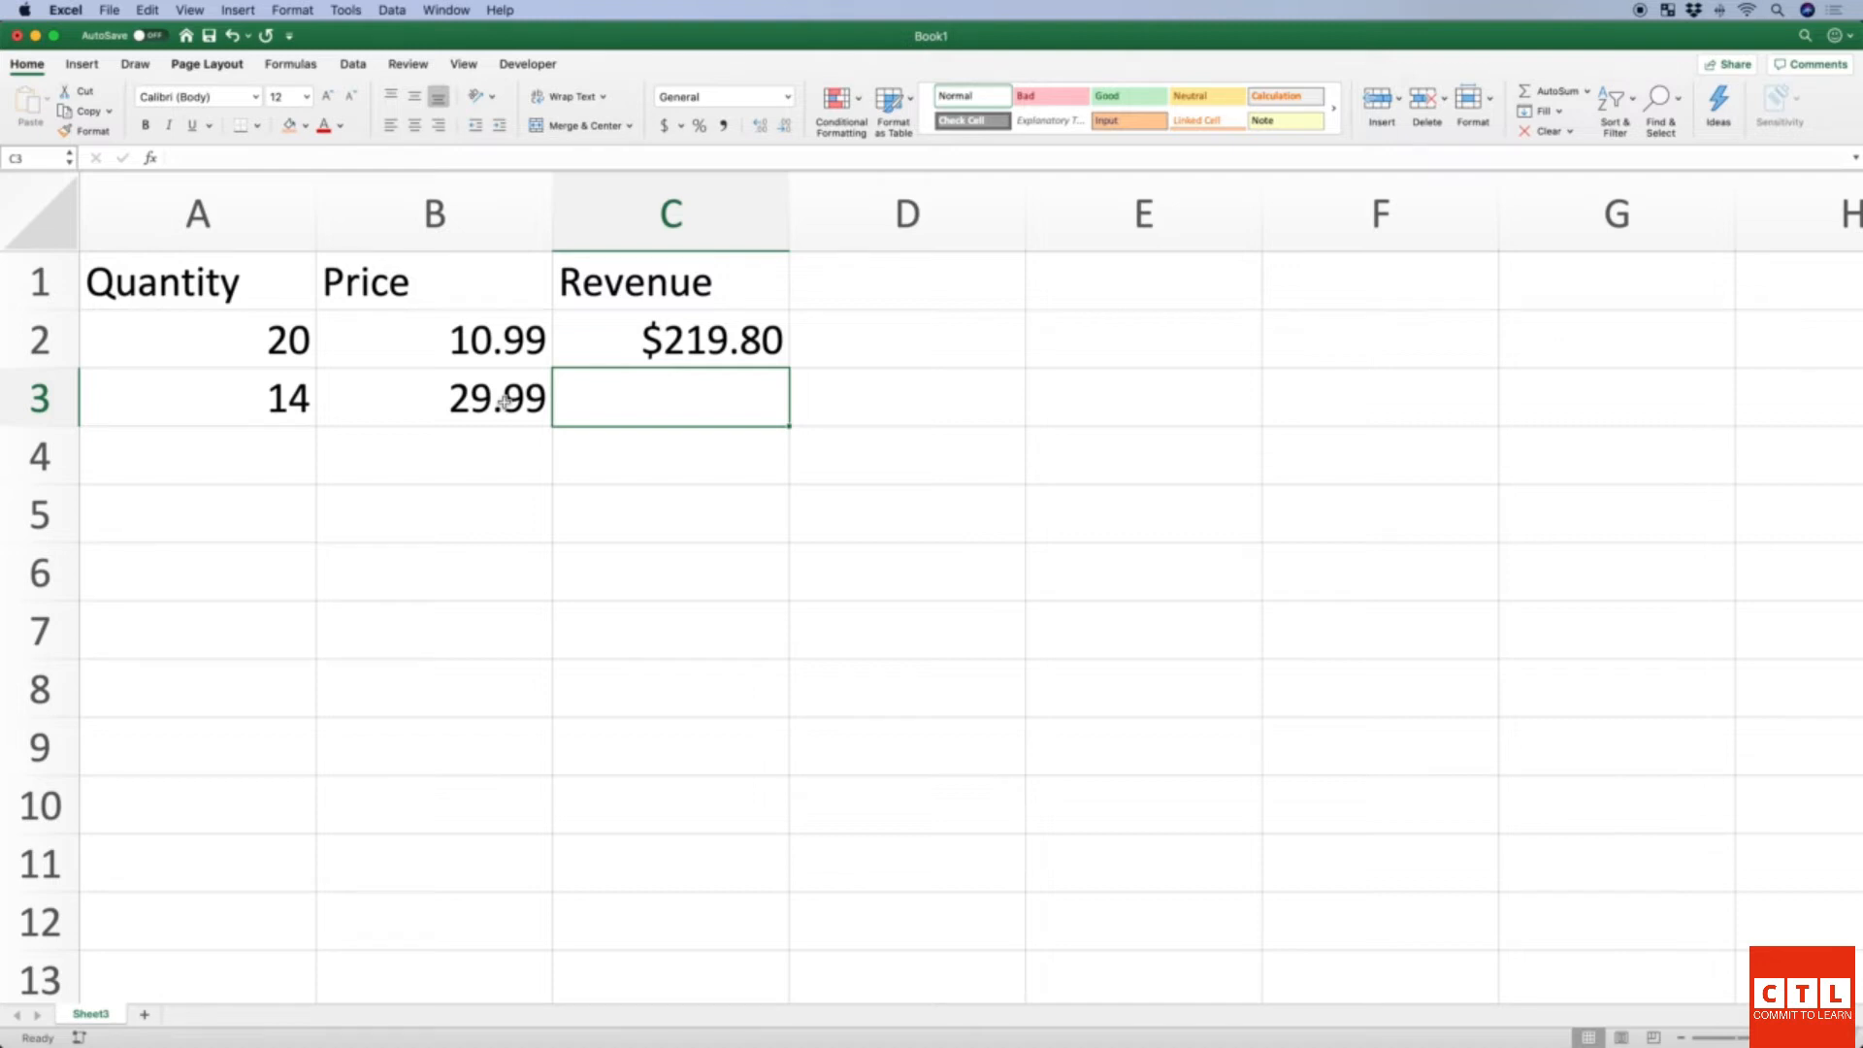
# Calculate the revenue in C3 with the formula =A3*B3.
pyautogui.write('=')
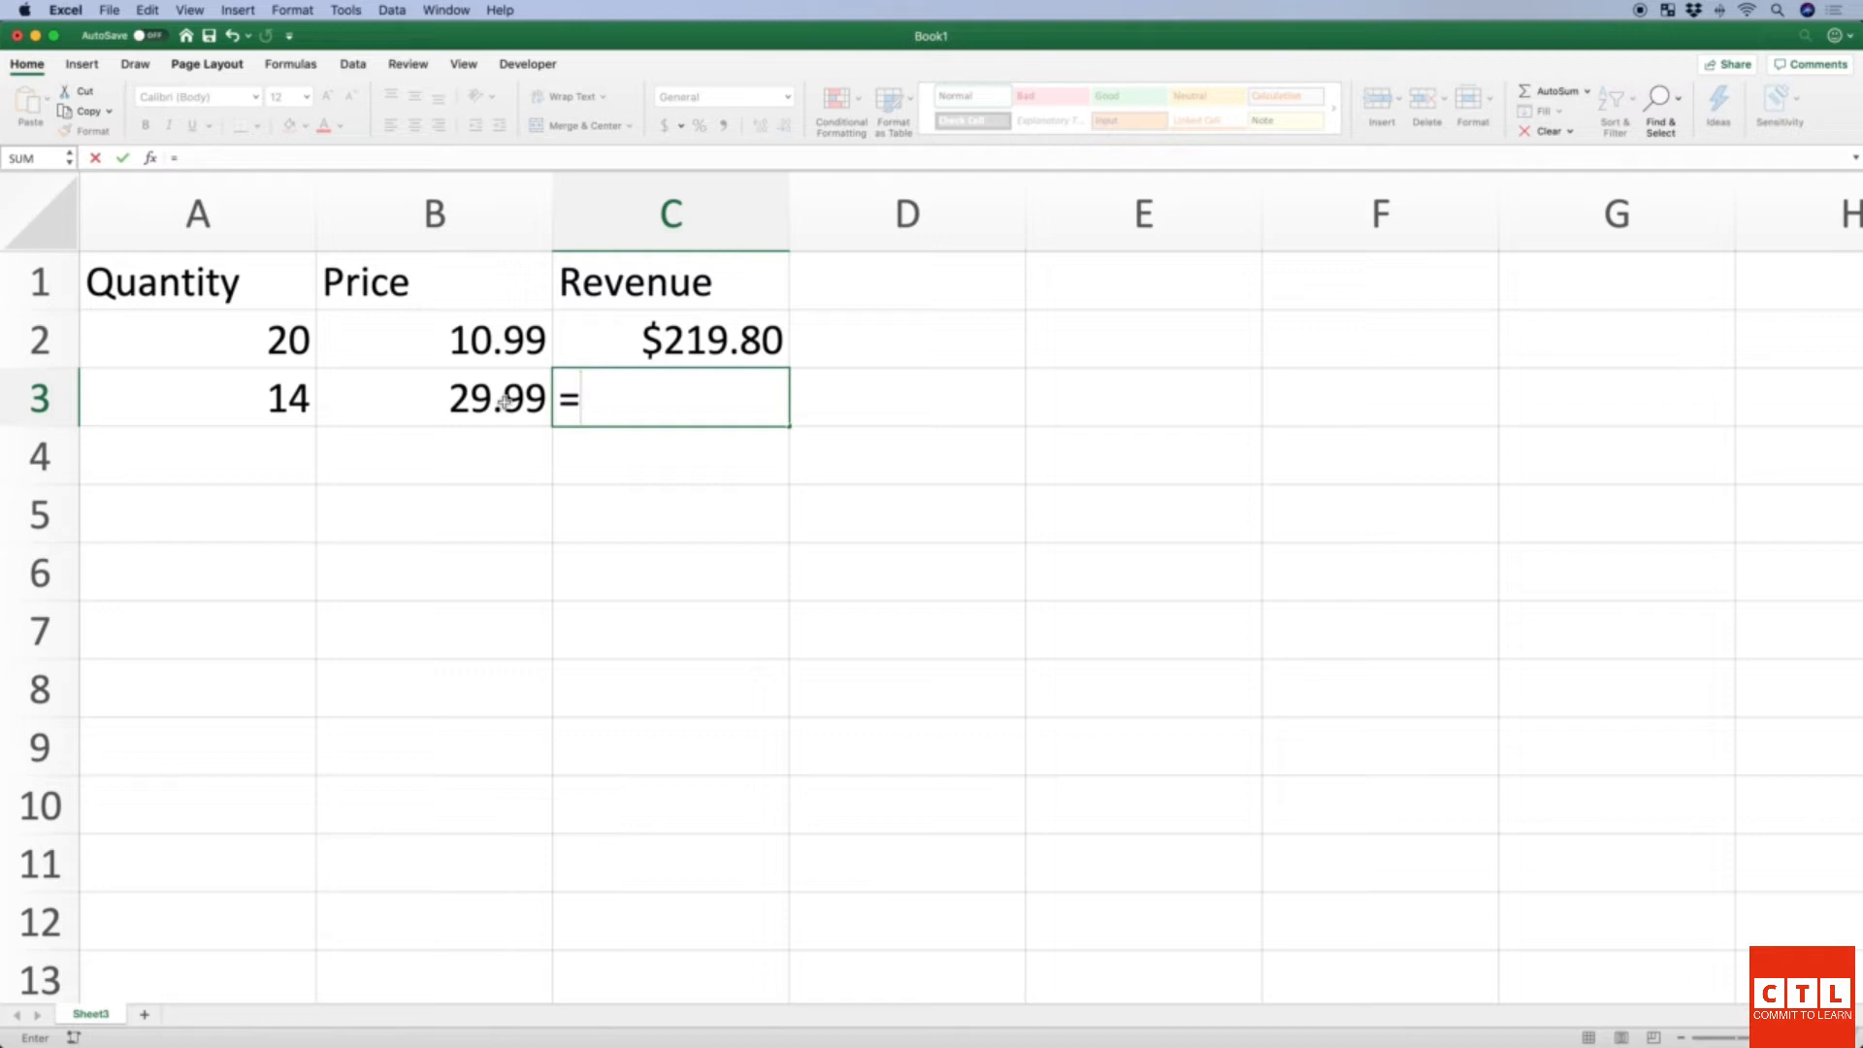
pyautogui.press('Left')
pyautogui.press('Left')
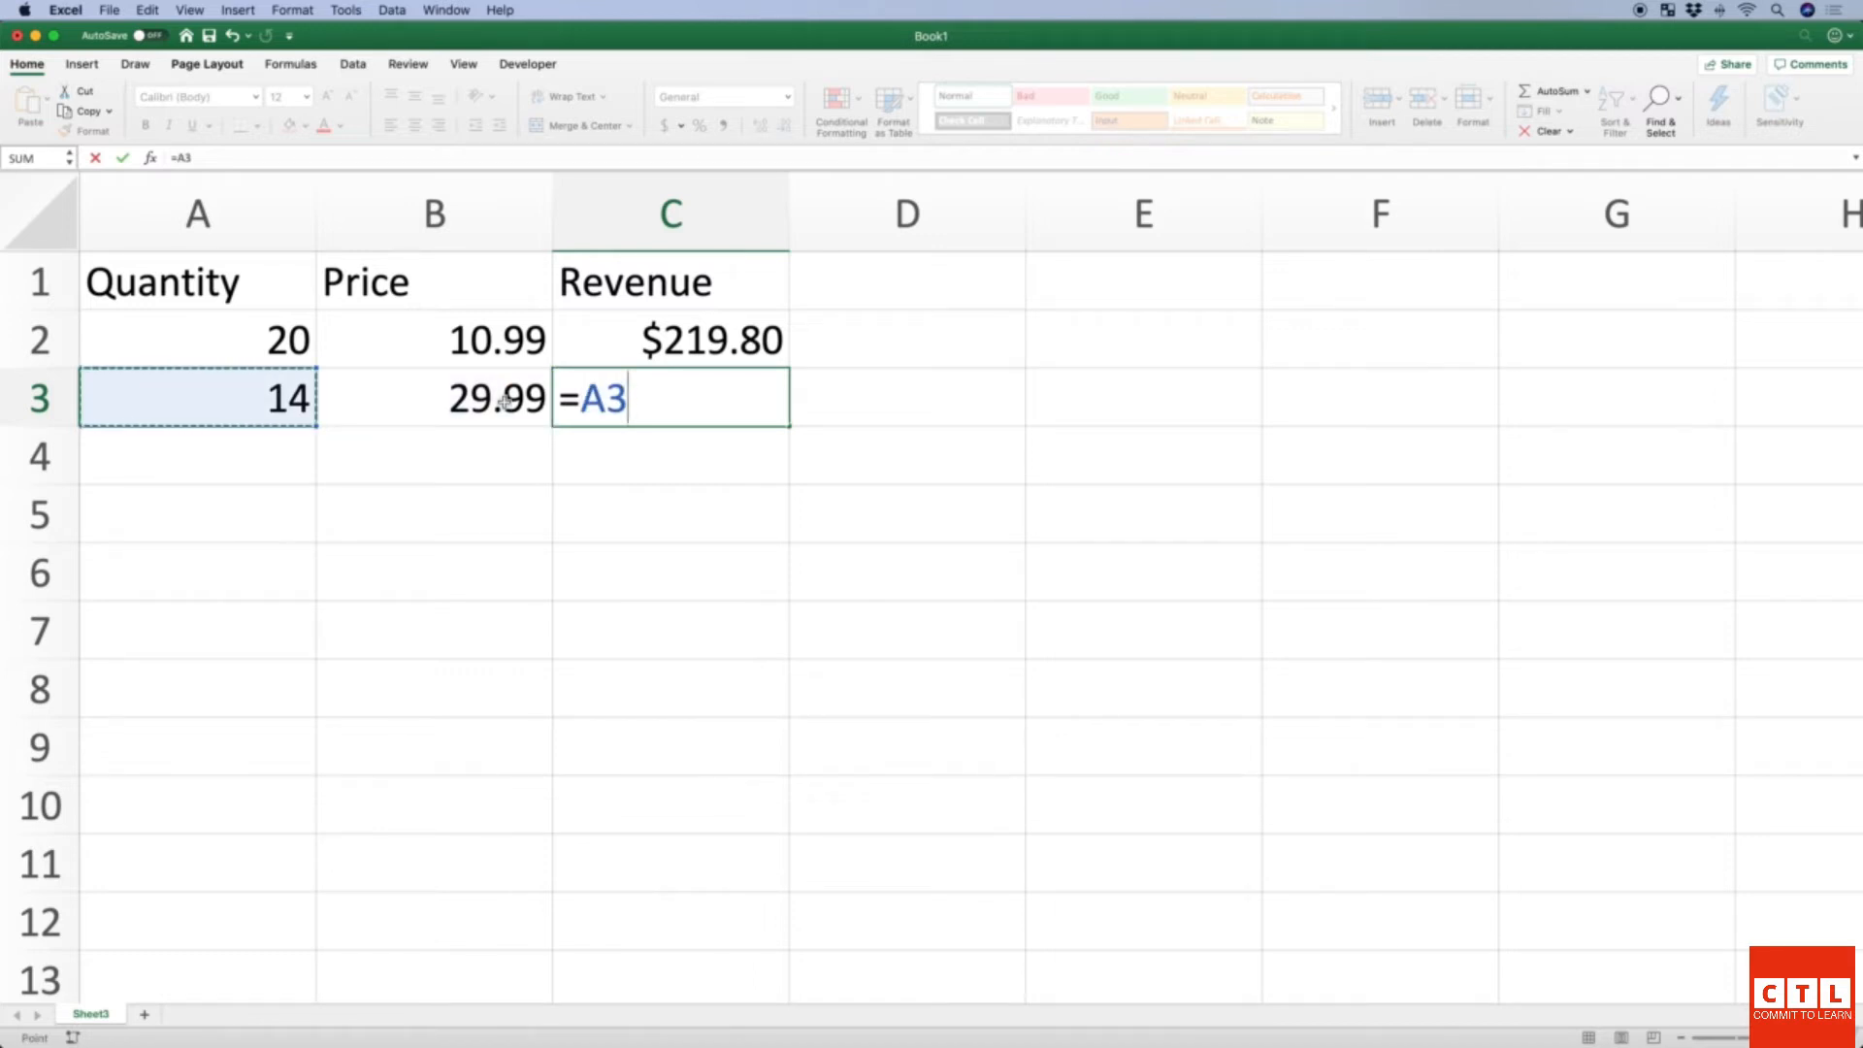
pyautogui.write('*')
pyautogui.press('Left')
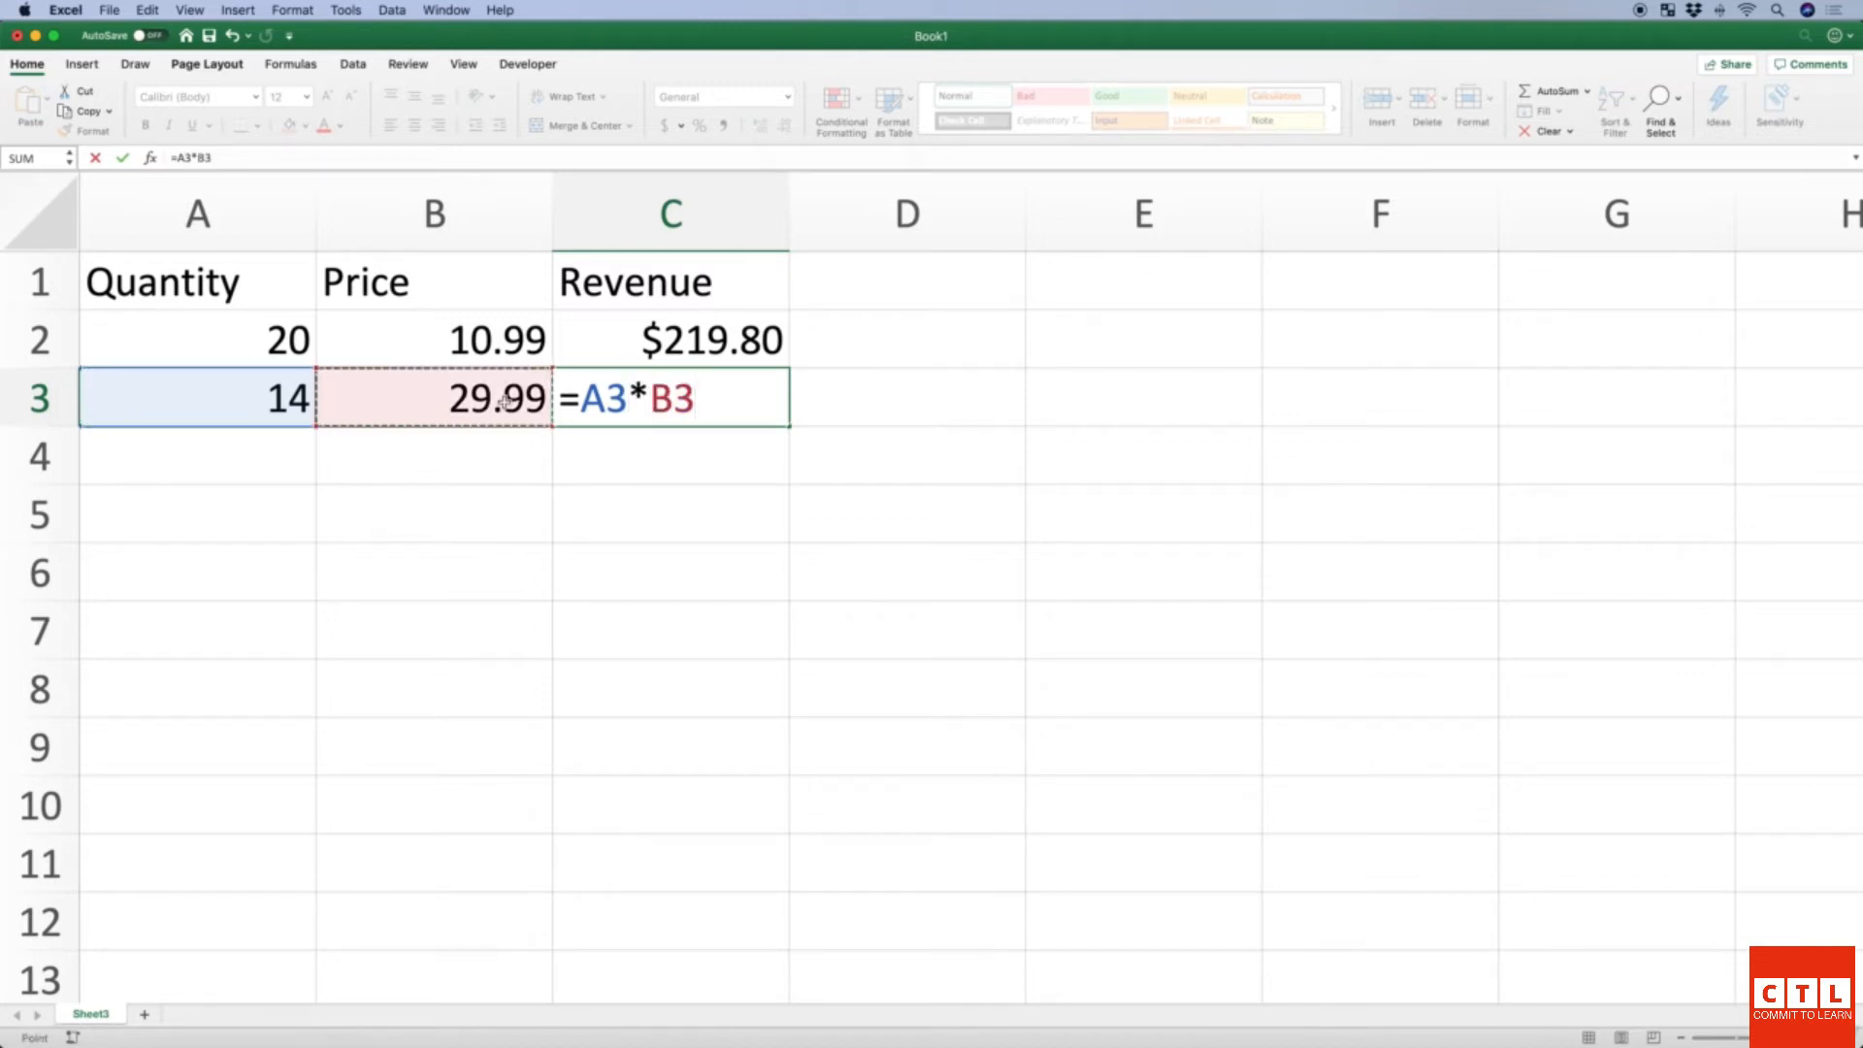
pyautogui.press('BackSpace')
pyautogui.press('BackSpace')
pyautogui.press('BackSpace')
pyautogui.press('BackSpace')
pyautogui.press('BackSpace')
pyautogui.write('a3')
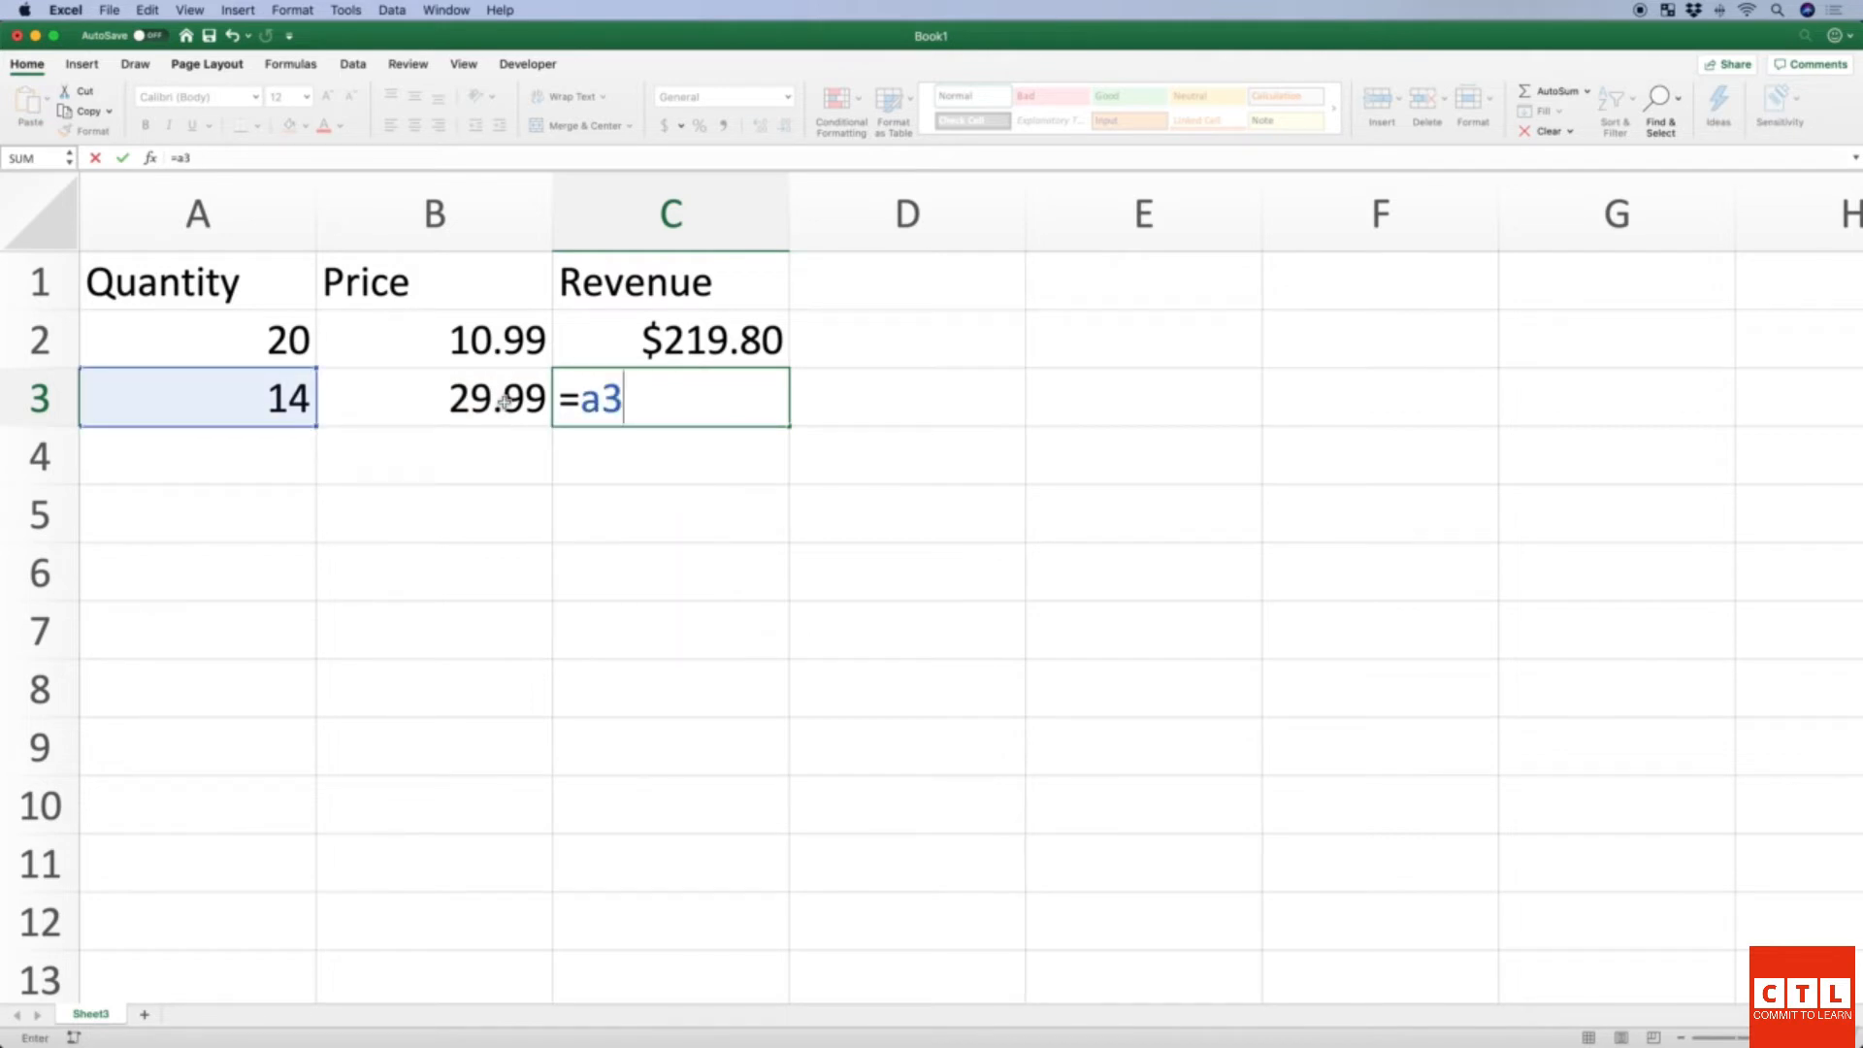
pyautogui.write('*b3')
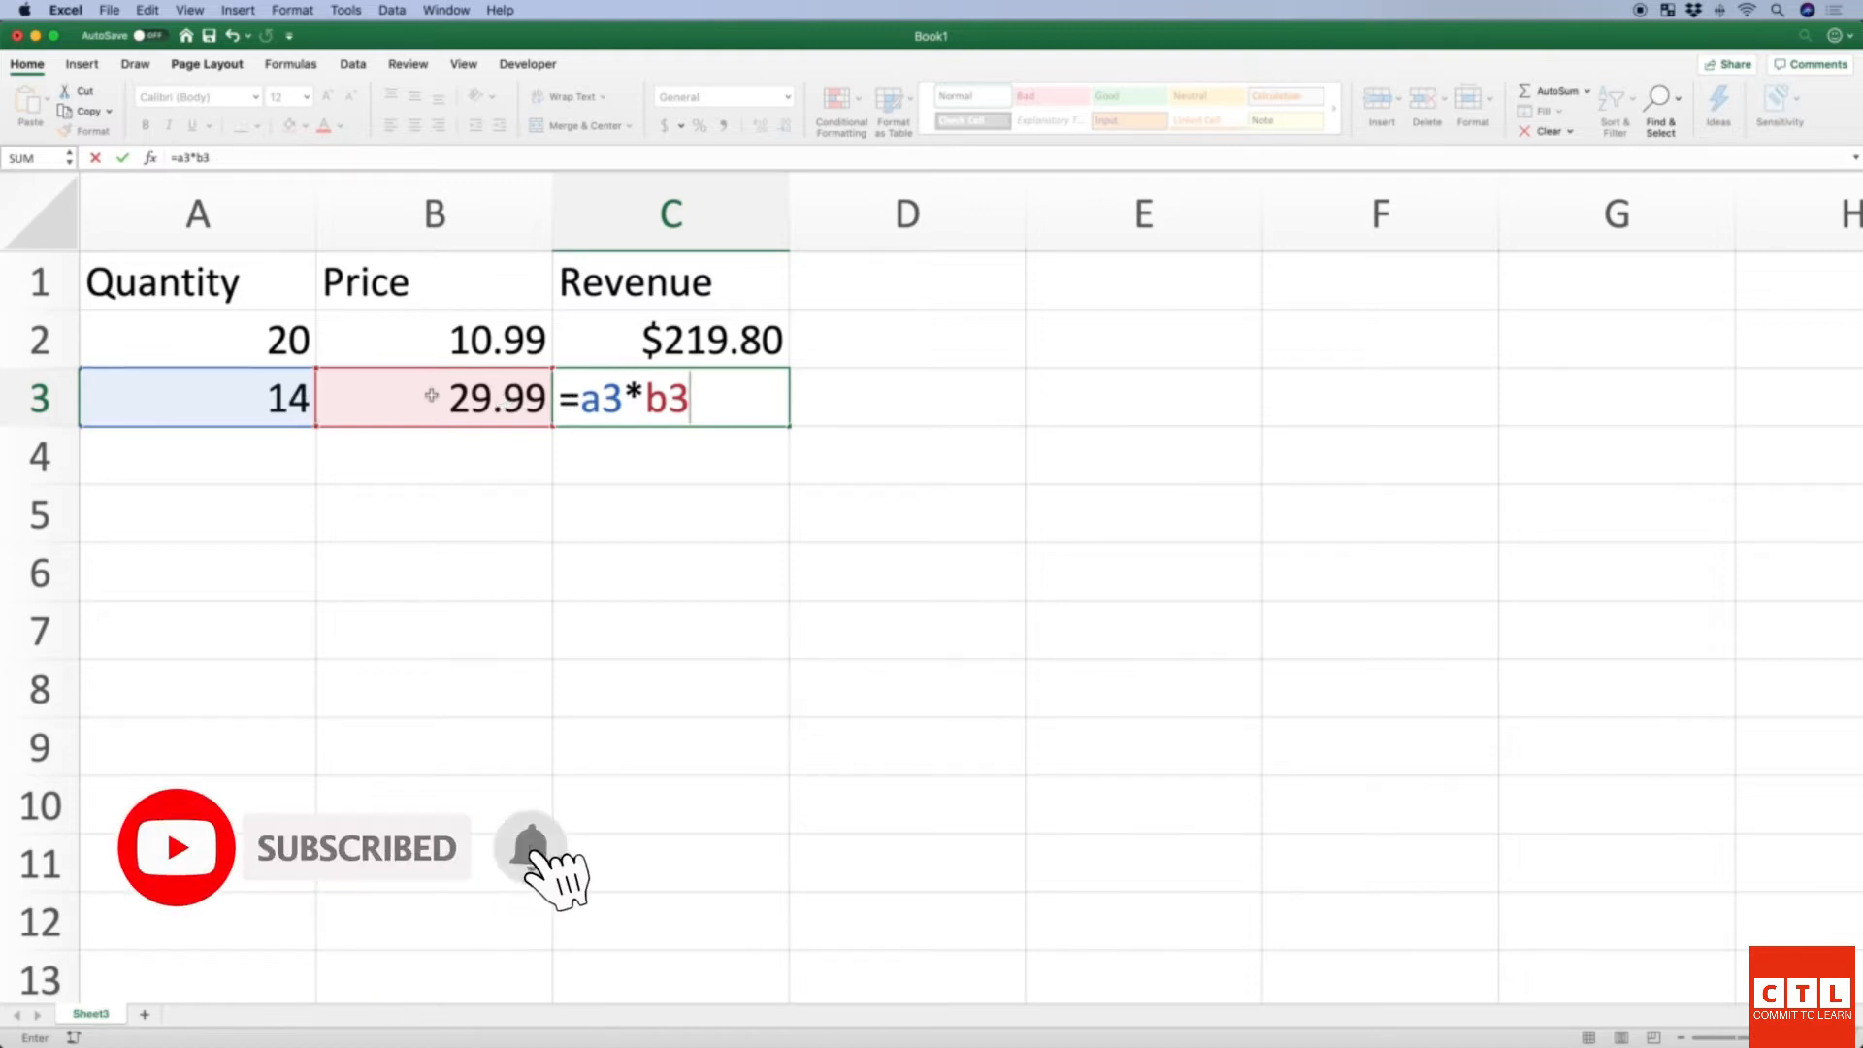
pyautogui.press('Return')
pyautogui.press('Right')
pyautogui.press('Right')
pyautogui.press('Up')
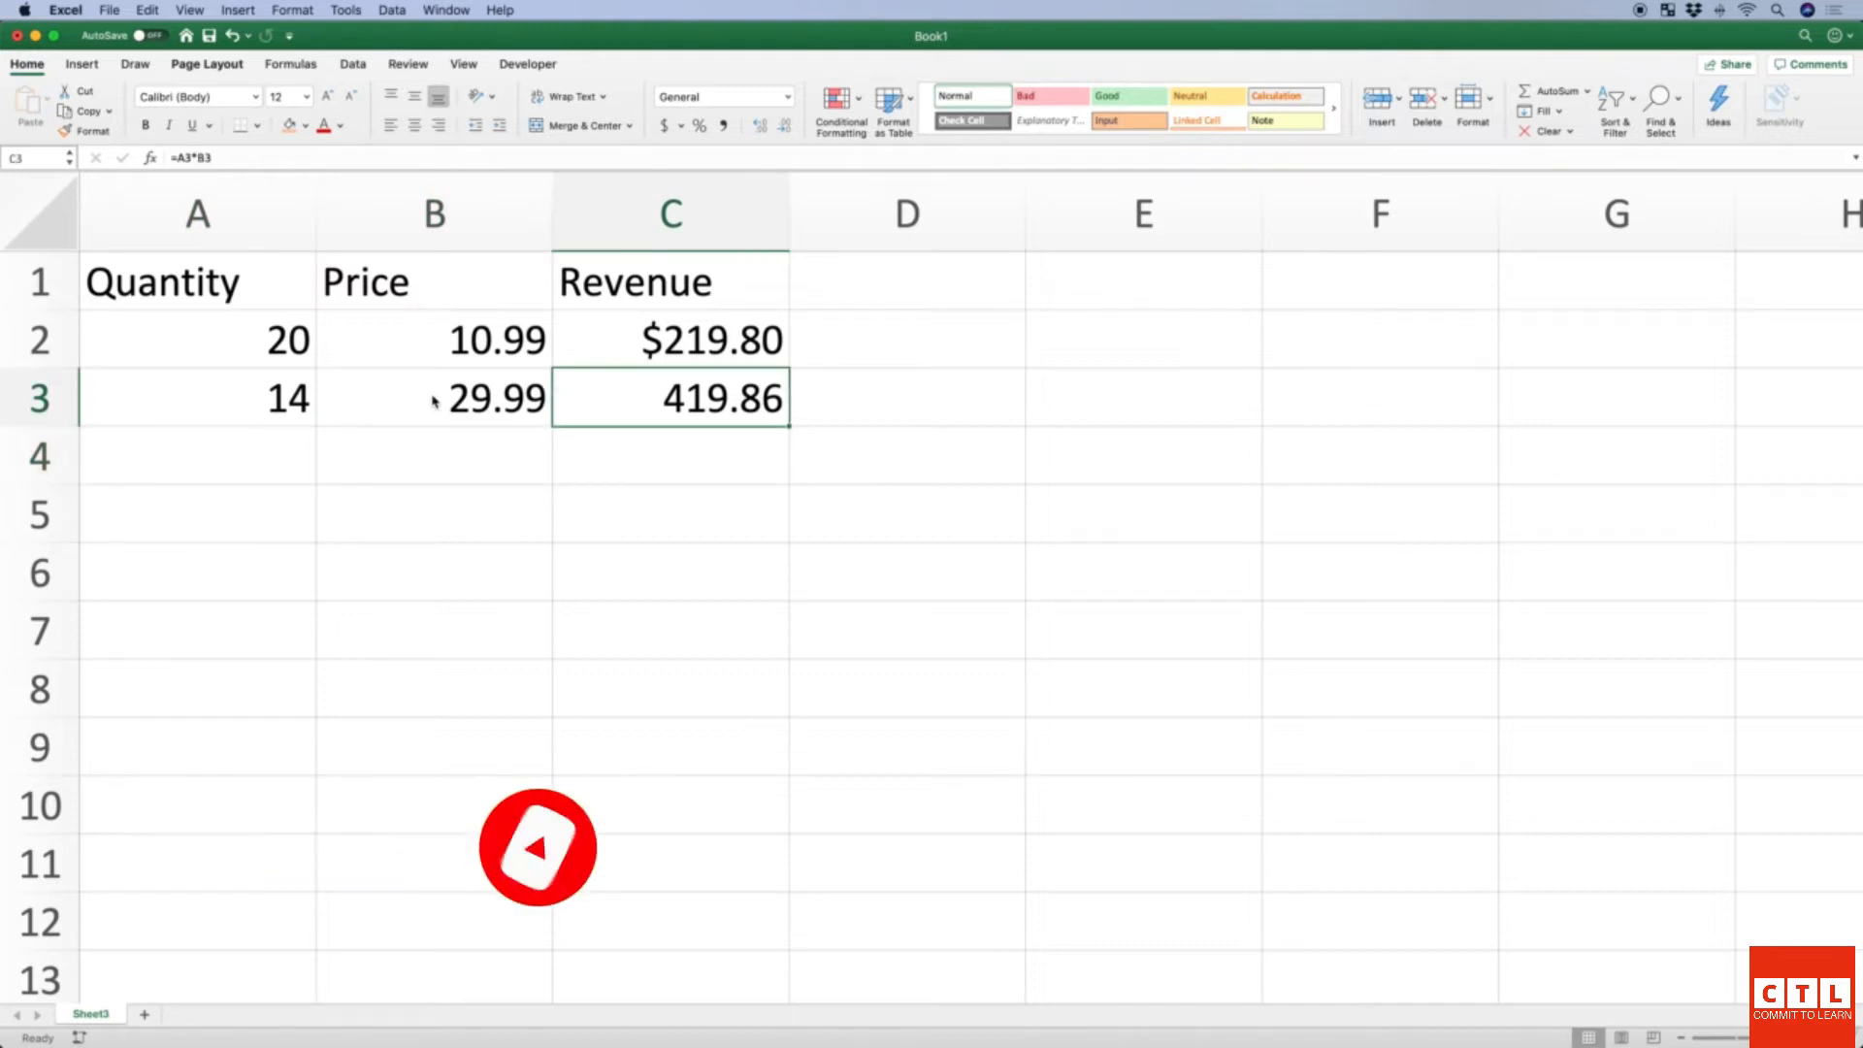
pyautogui.press('Up')
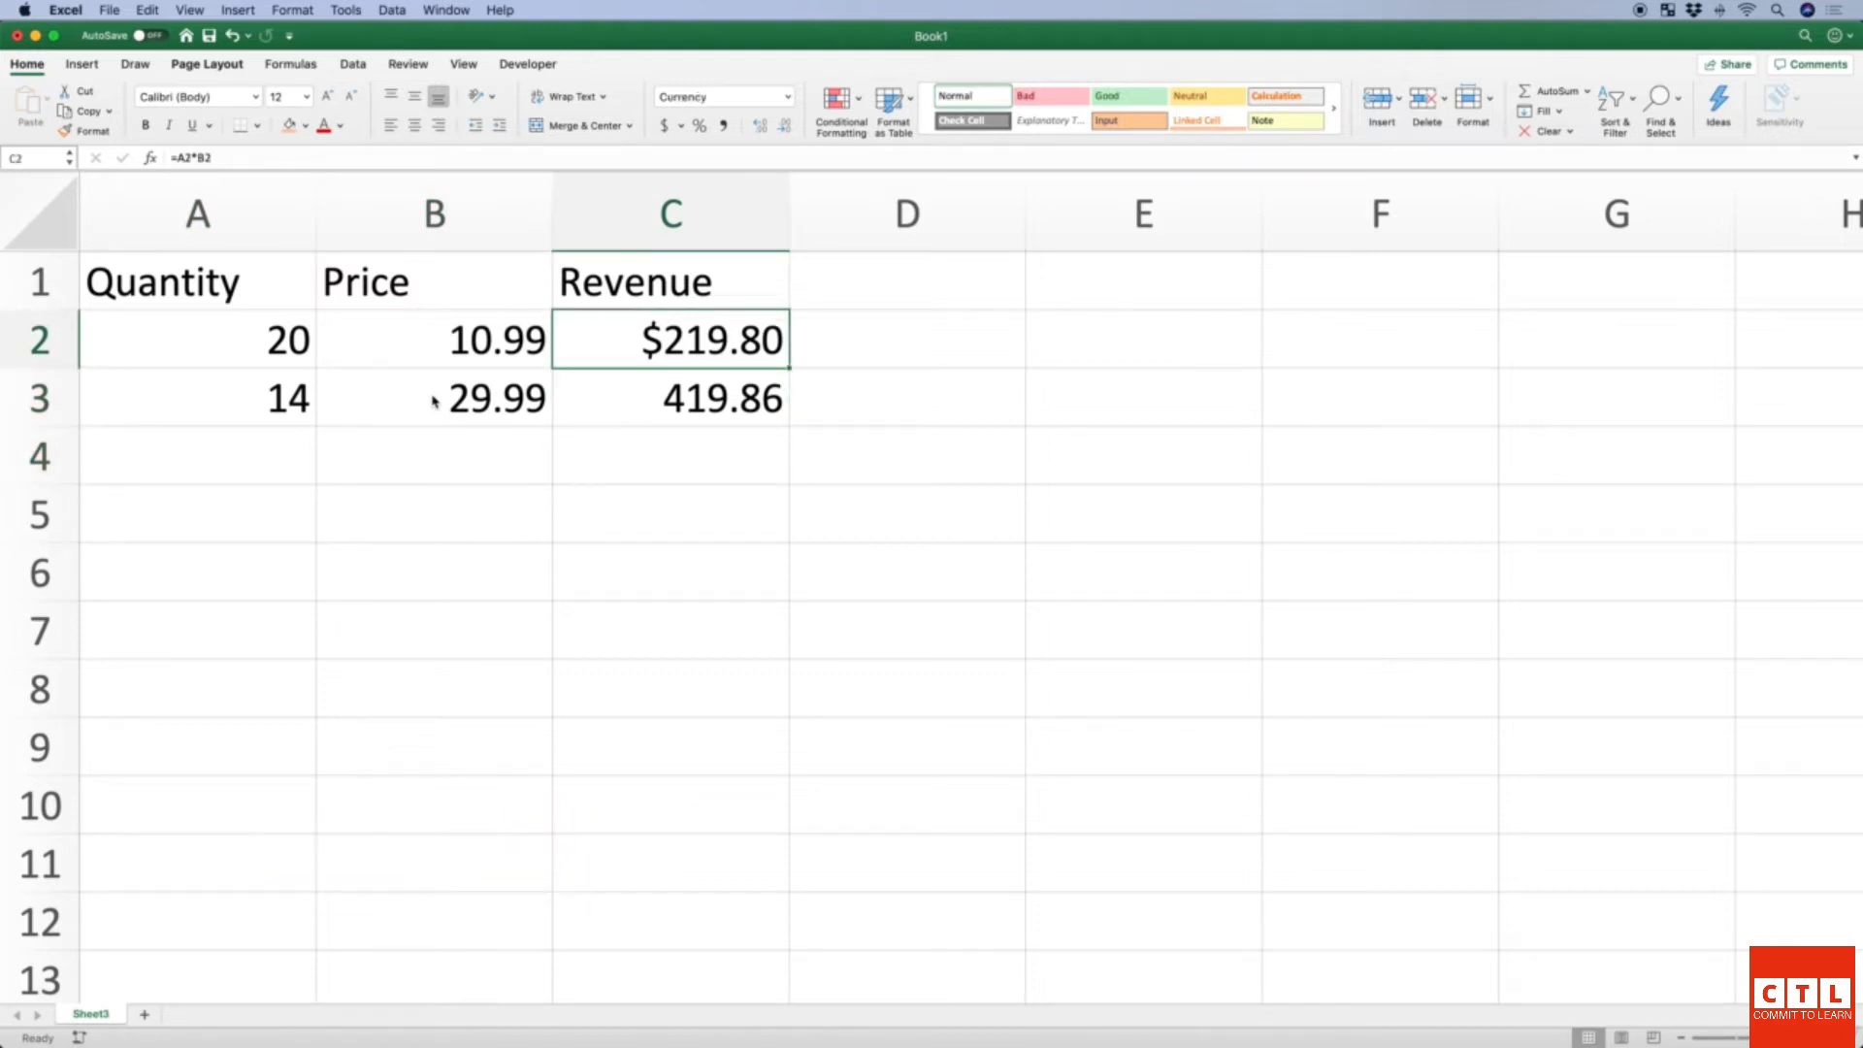
pyautogui.press('Down')
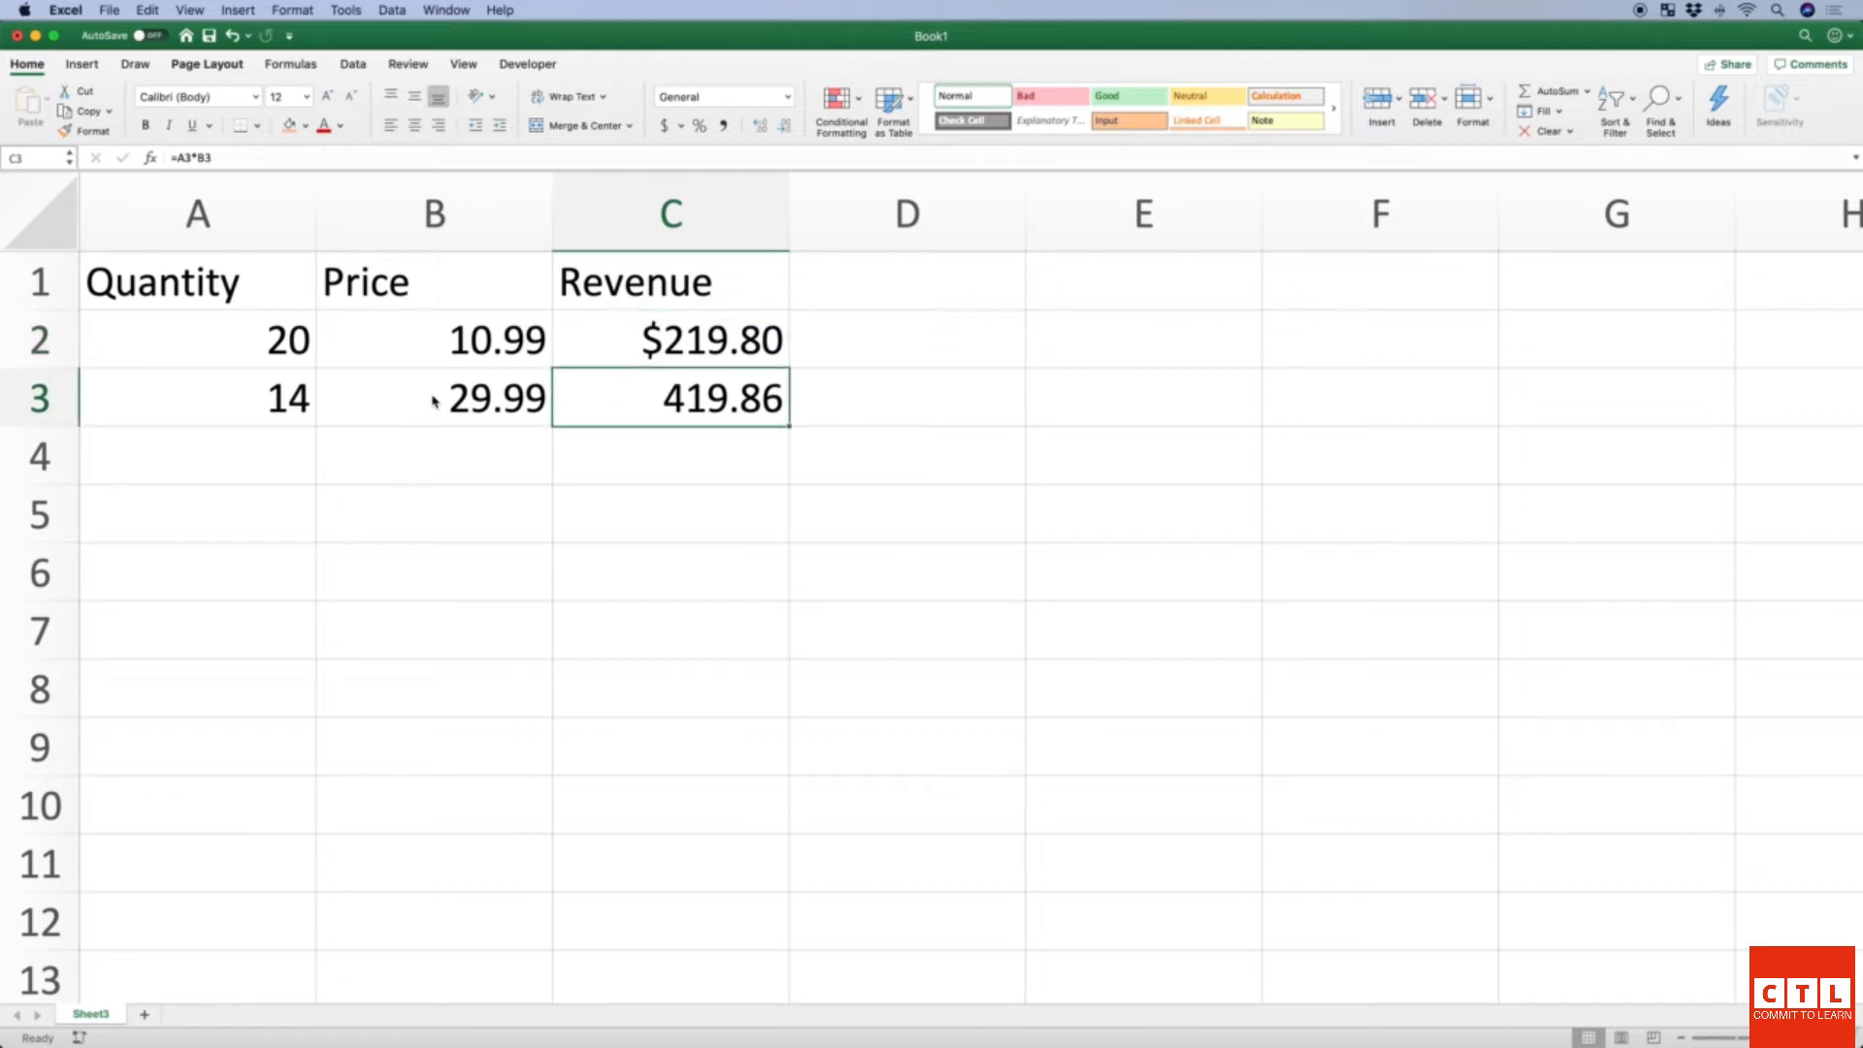
# Enter the quantities 15, 12, 10, 8 and 25 in cells A4 through A8.
pyautogui.click(267, 454)
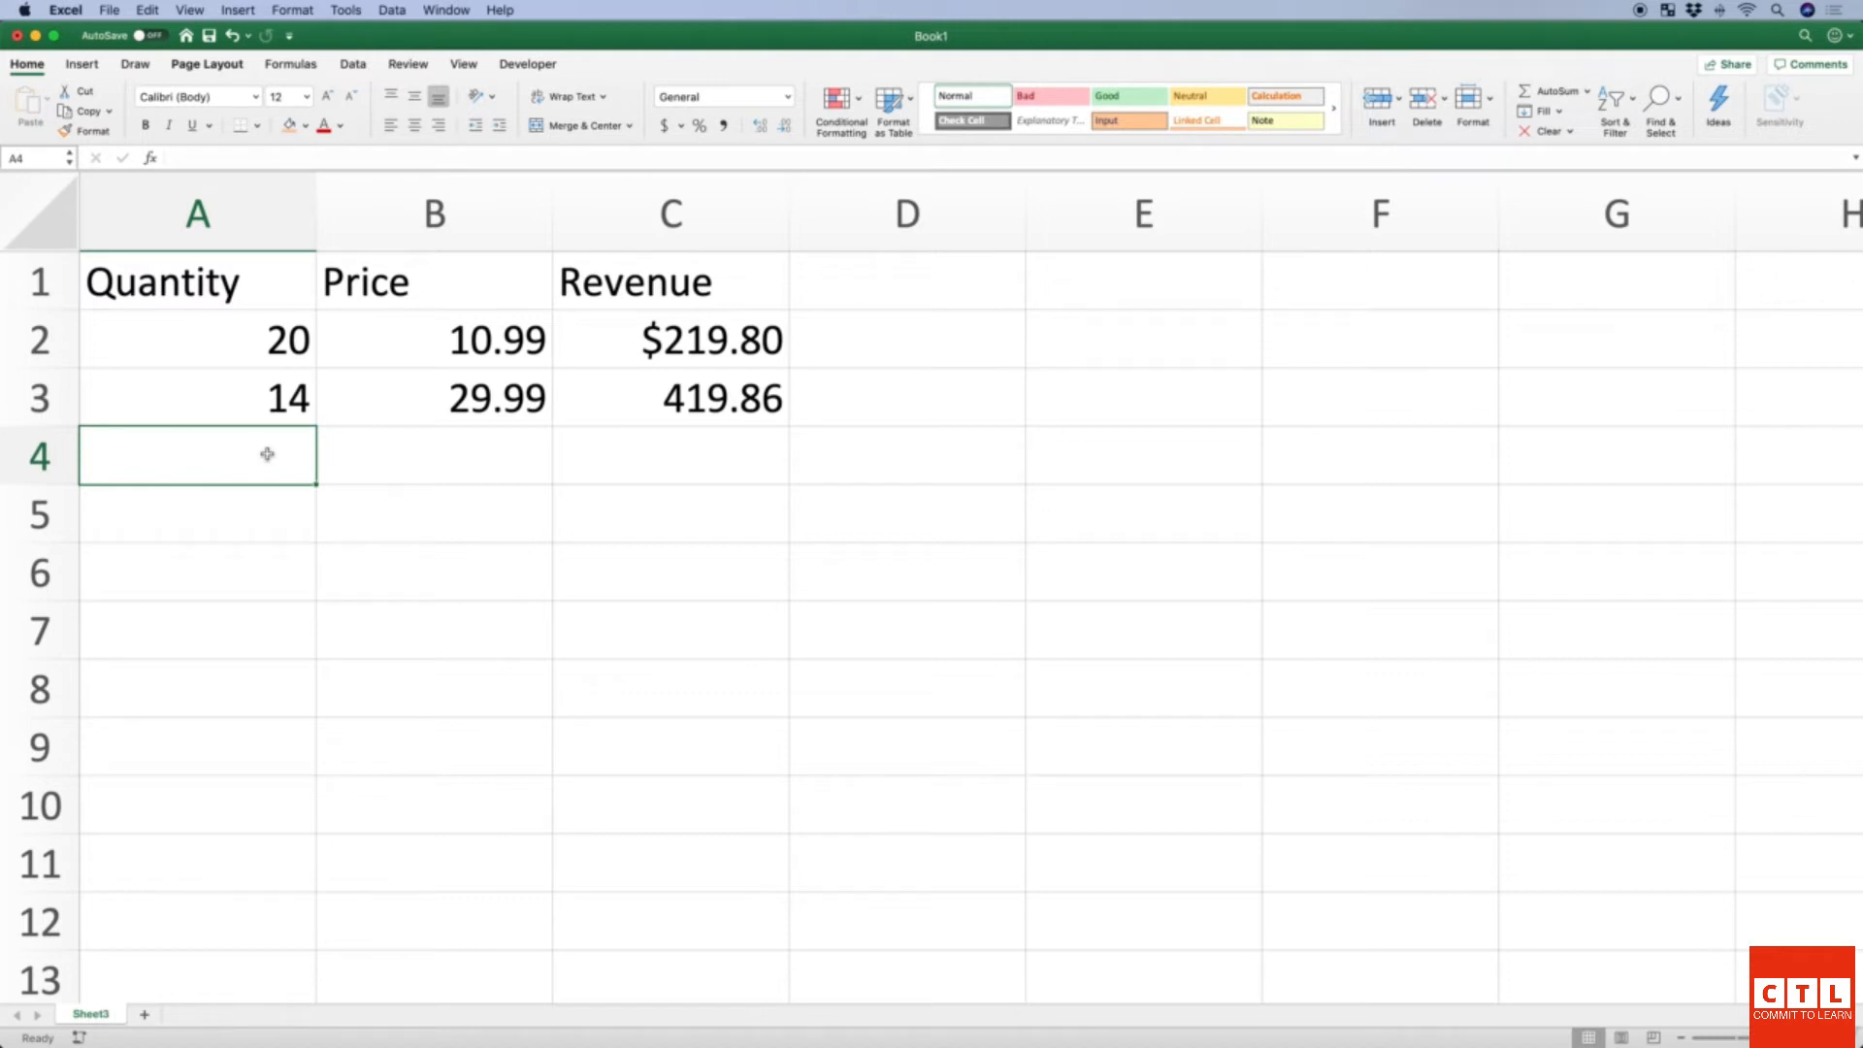
pyautogui.write('15')
pyautogui.press('Return')
pyautogui.write('12')
pyautogui.press('Return')
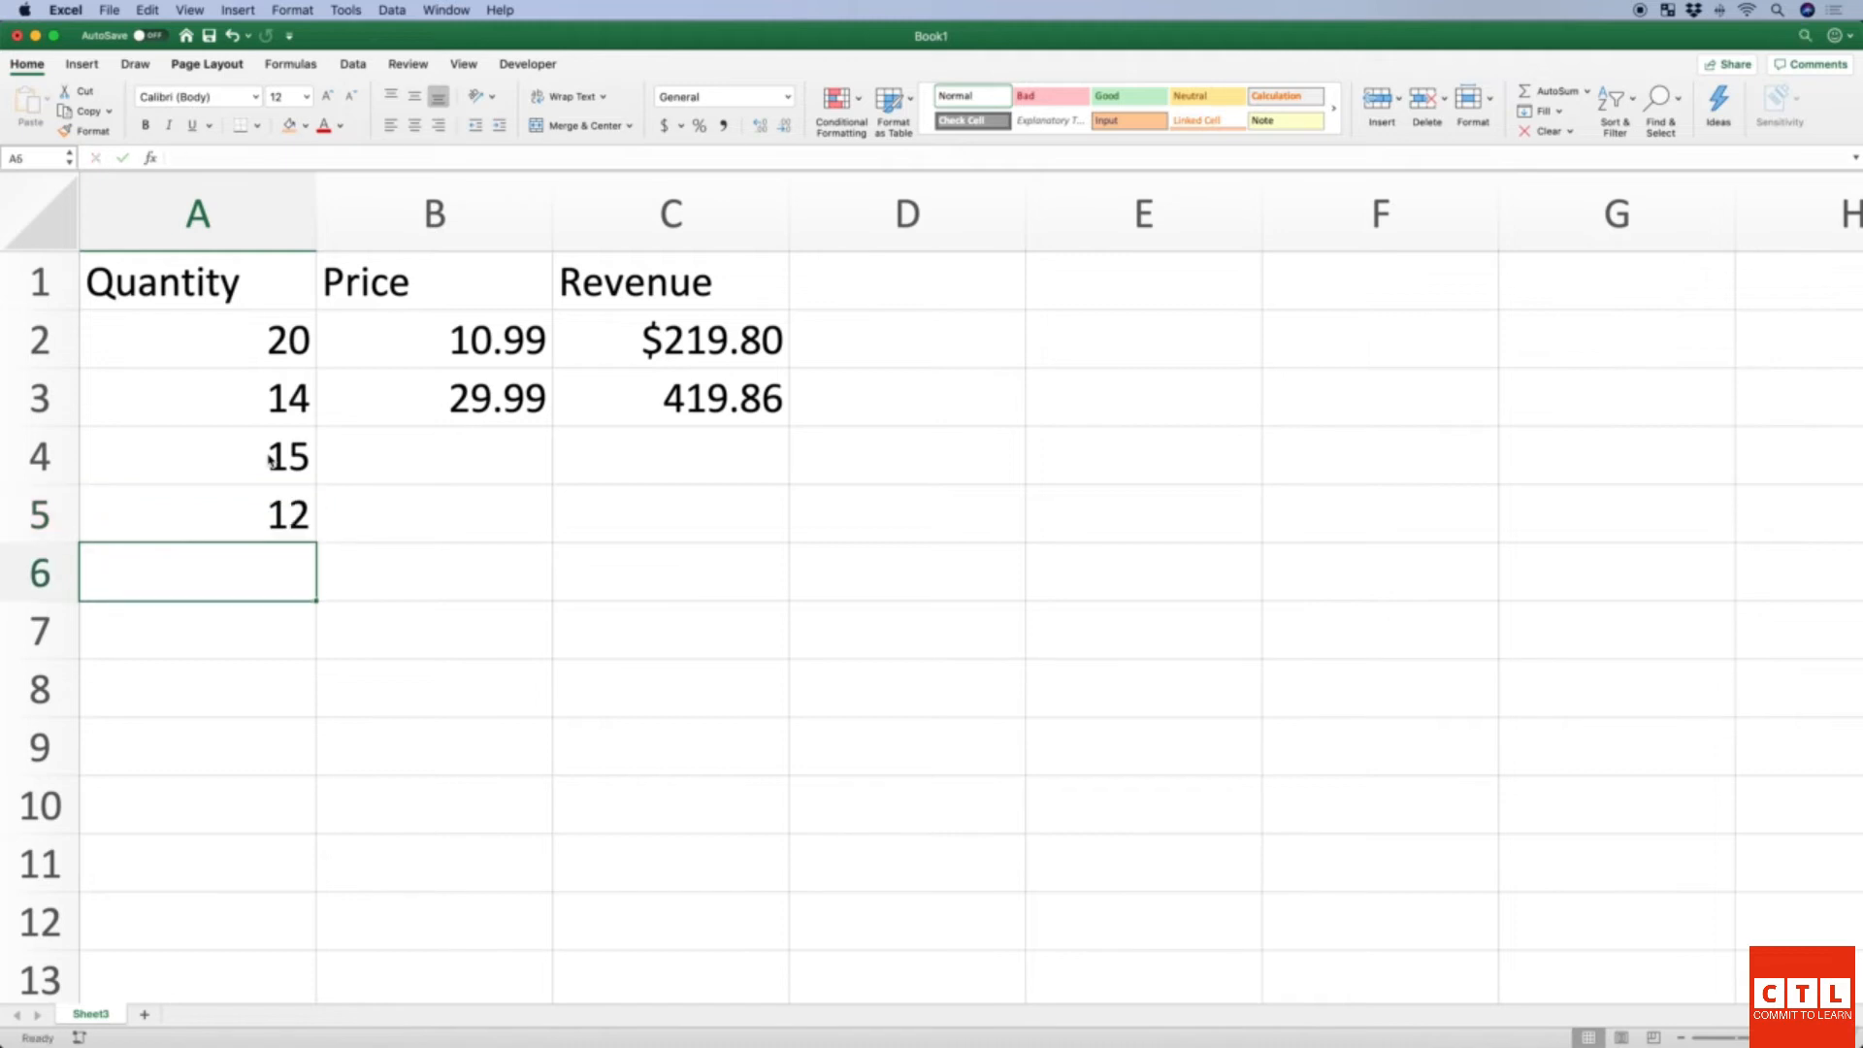
pyautogui.write('10')
pyautogui.press('Return')
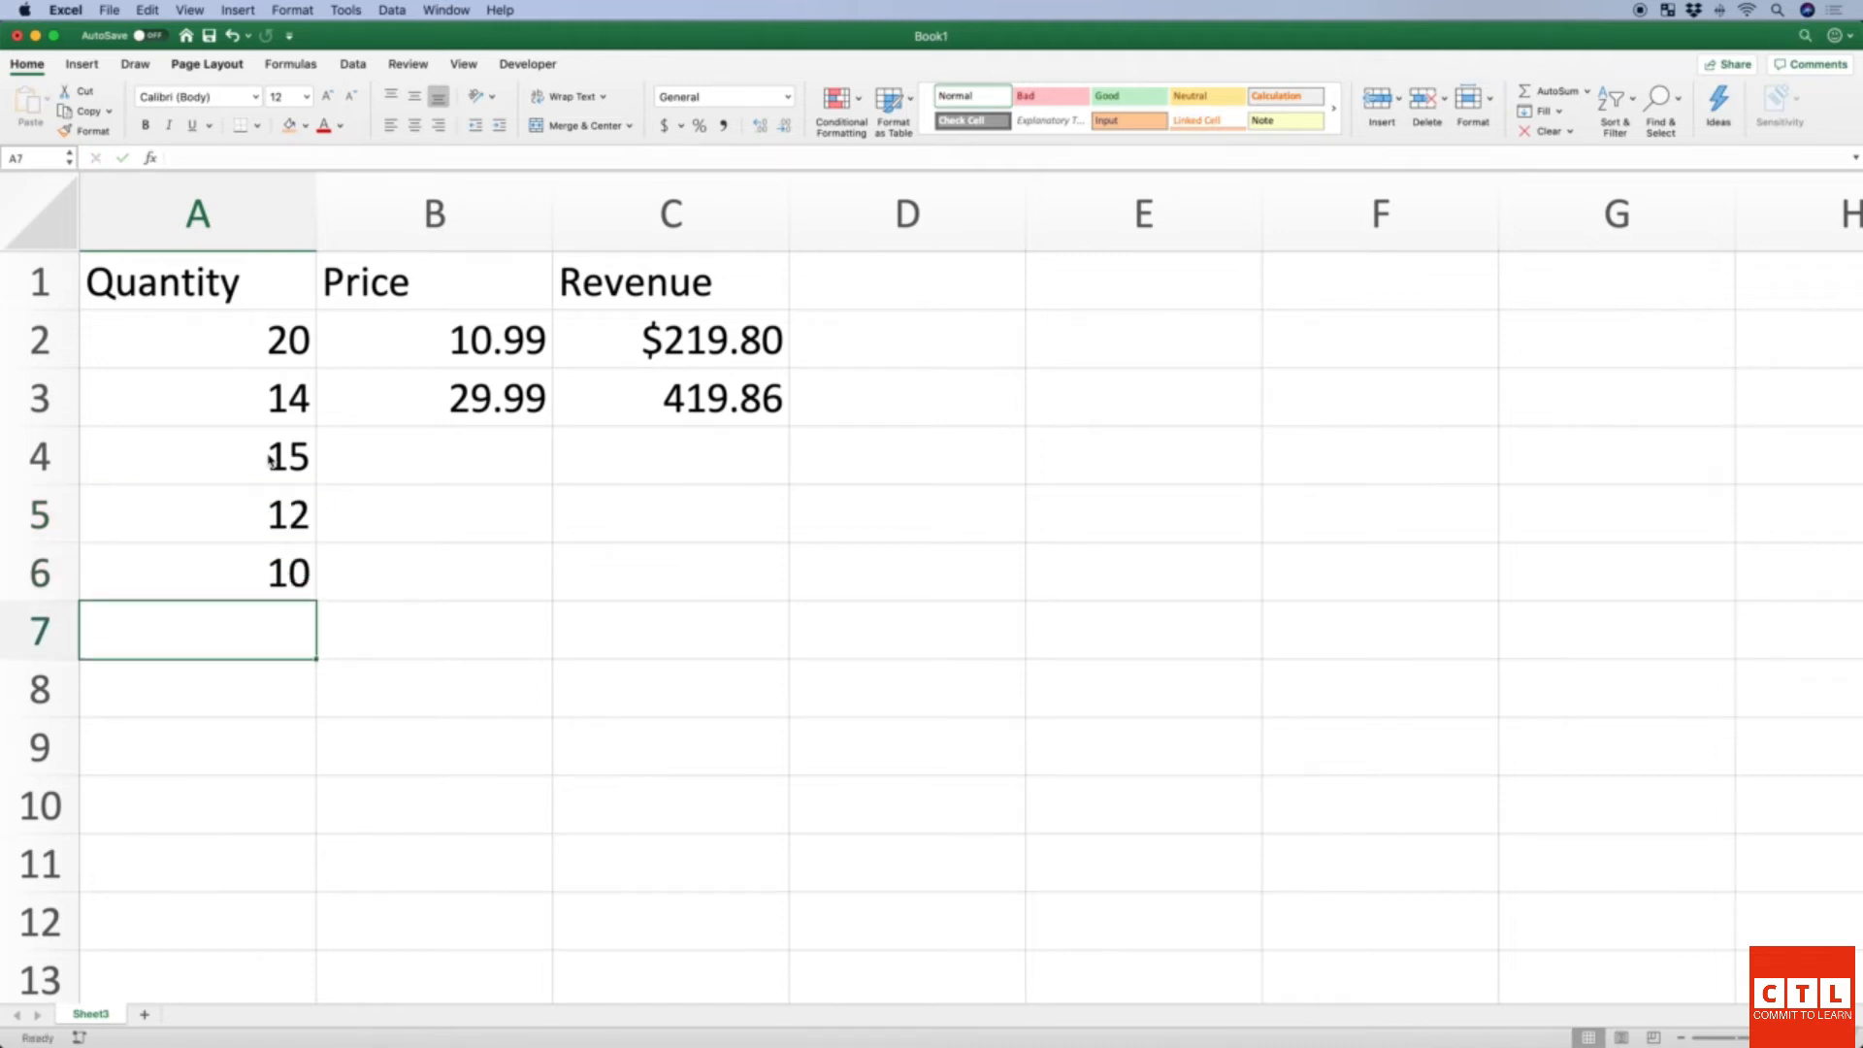
pyautogui.write('8')
pyautogui.press('Return')
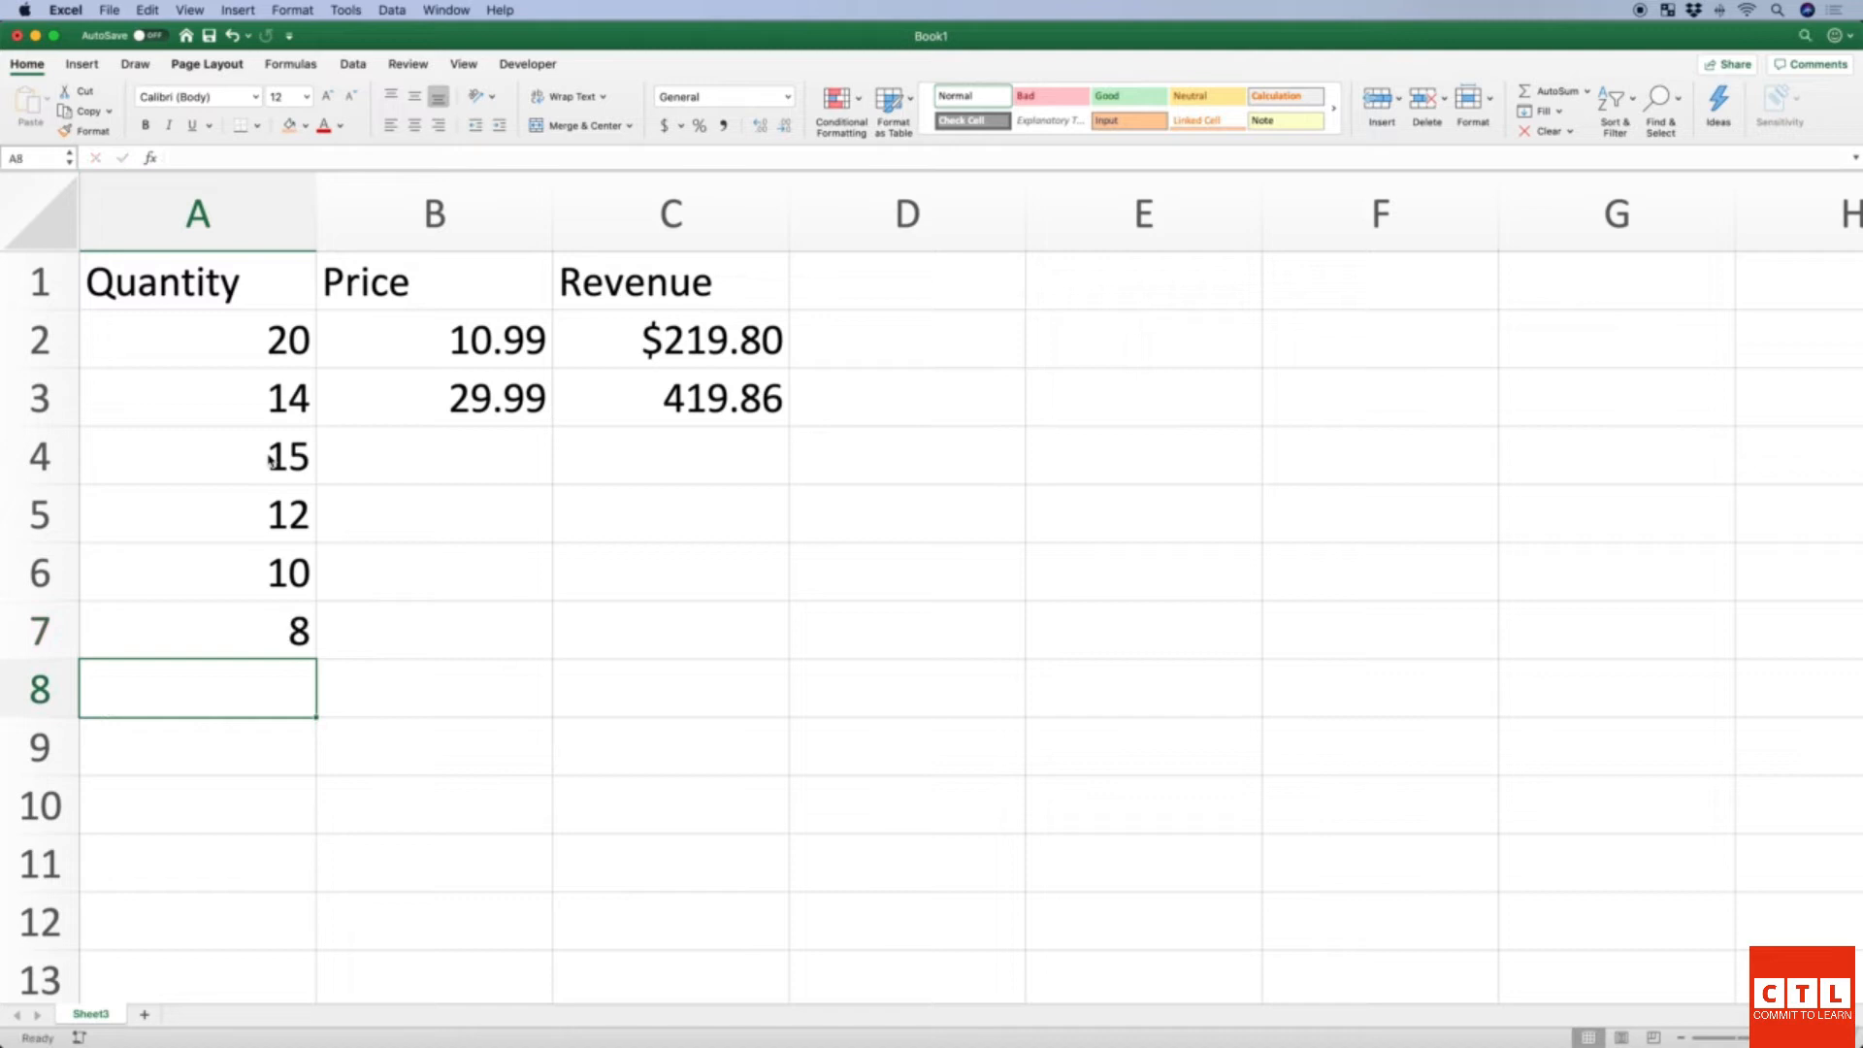
pyautogui.write('25')
pyautogui.press('Return')
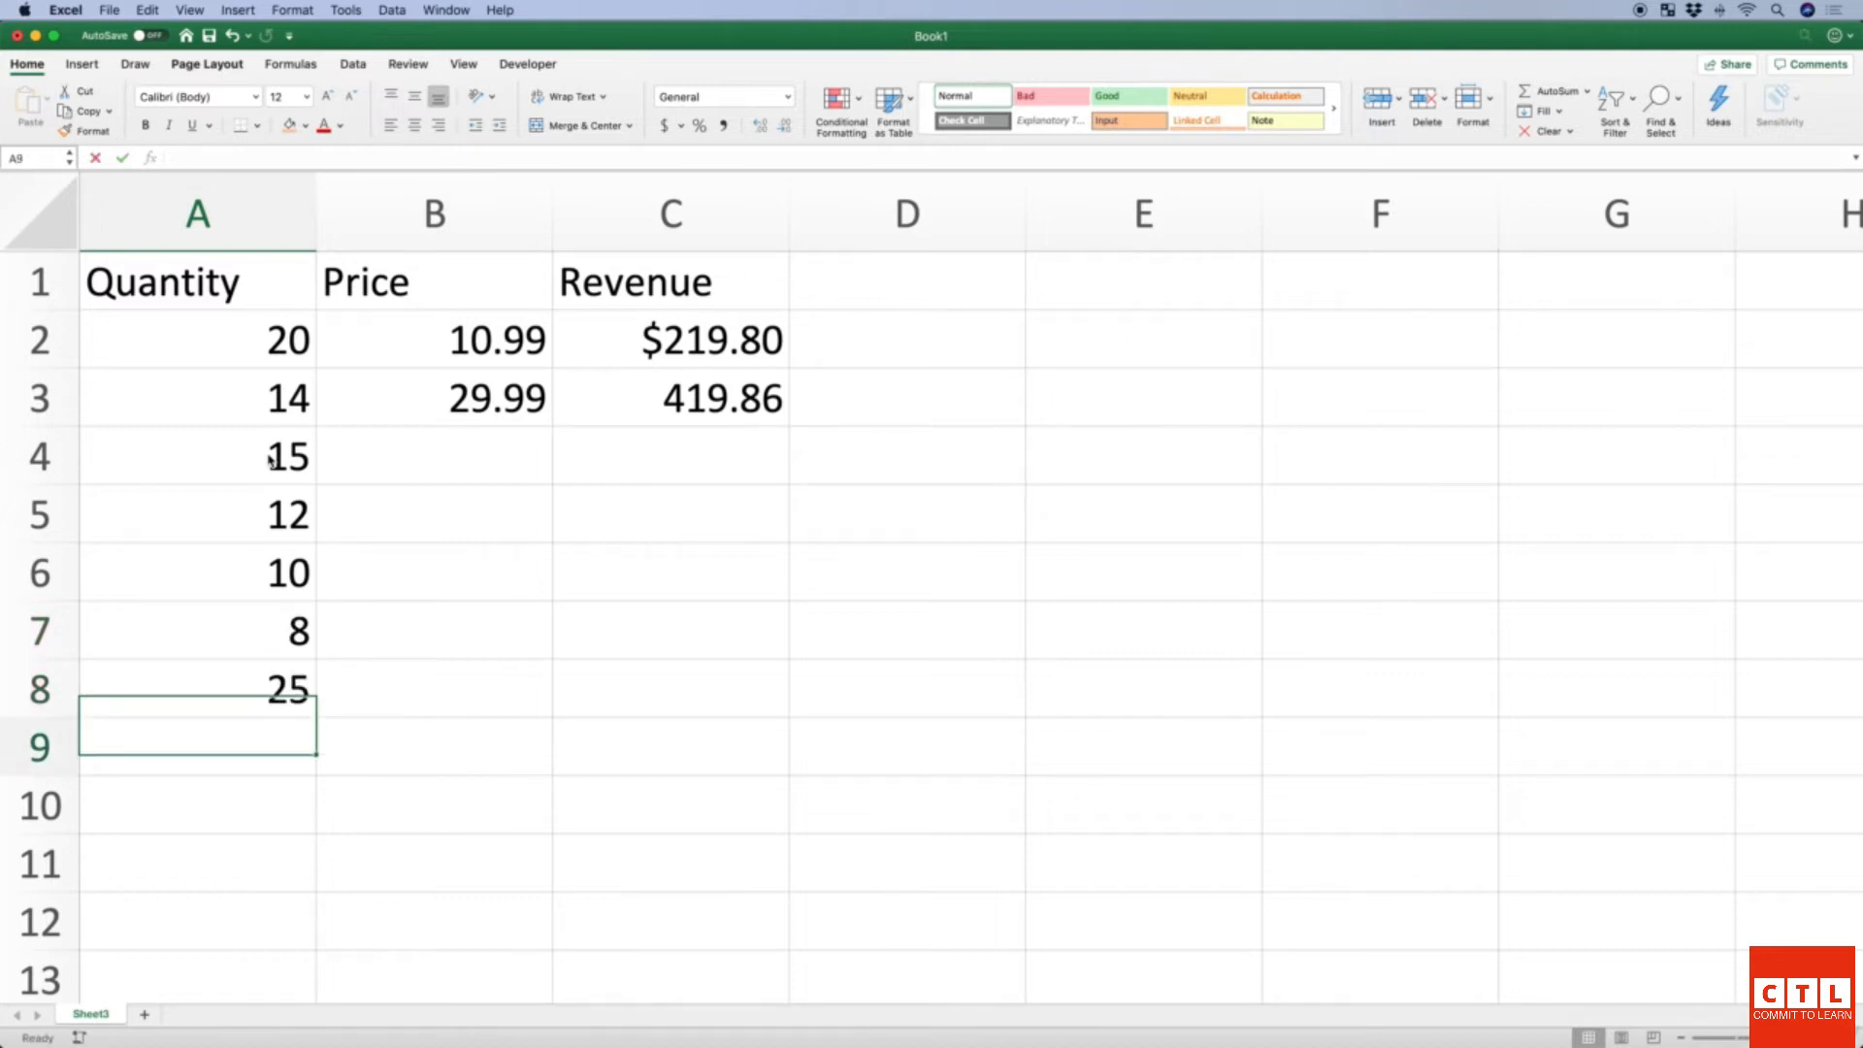
# Enter the prices 80, 70, 60, 50 and 40 in cells B4 through B8.
pyautogui.press('Right')
pyautogui.press('Up')
pyautogui.press('Up')
pyautogui.press('Up')
pyautogui.press('Up')
pyautogui.press('Up')
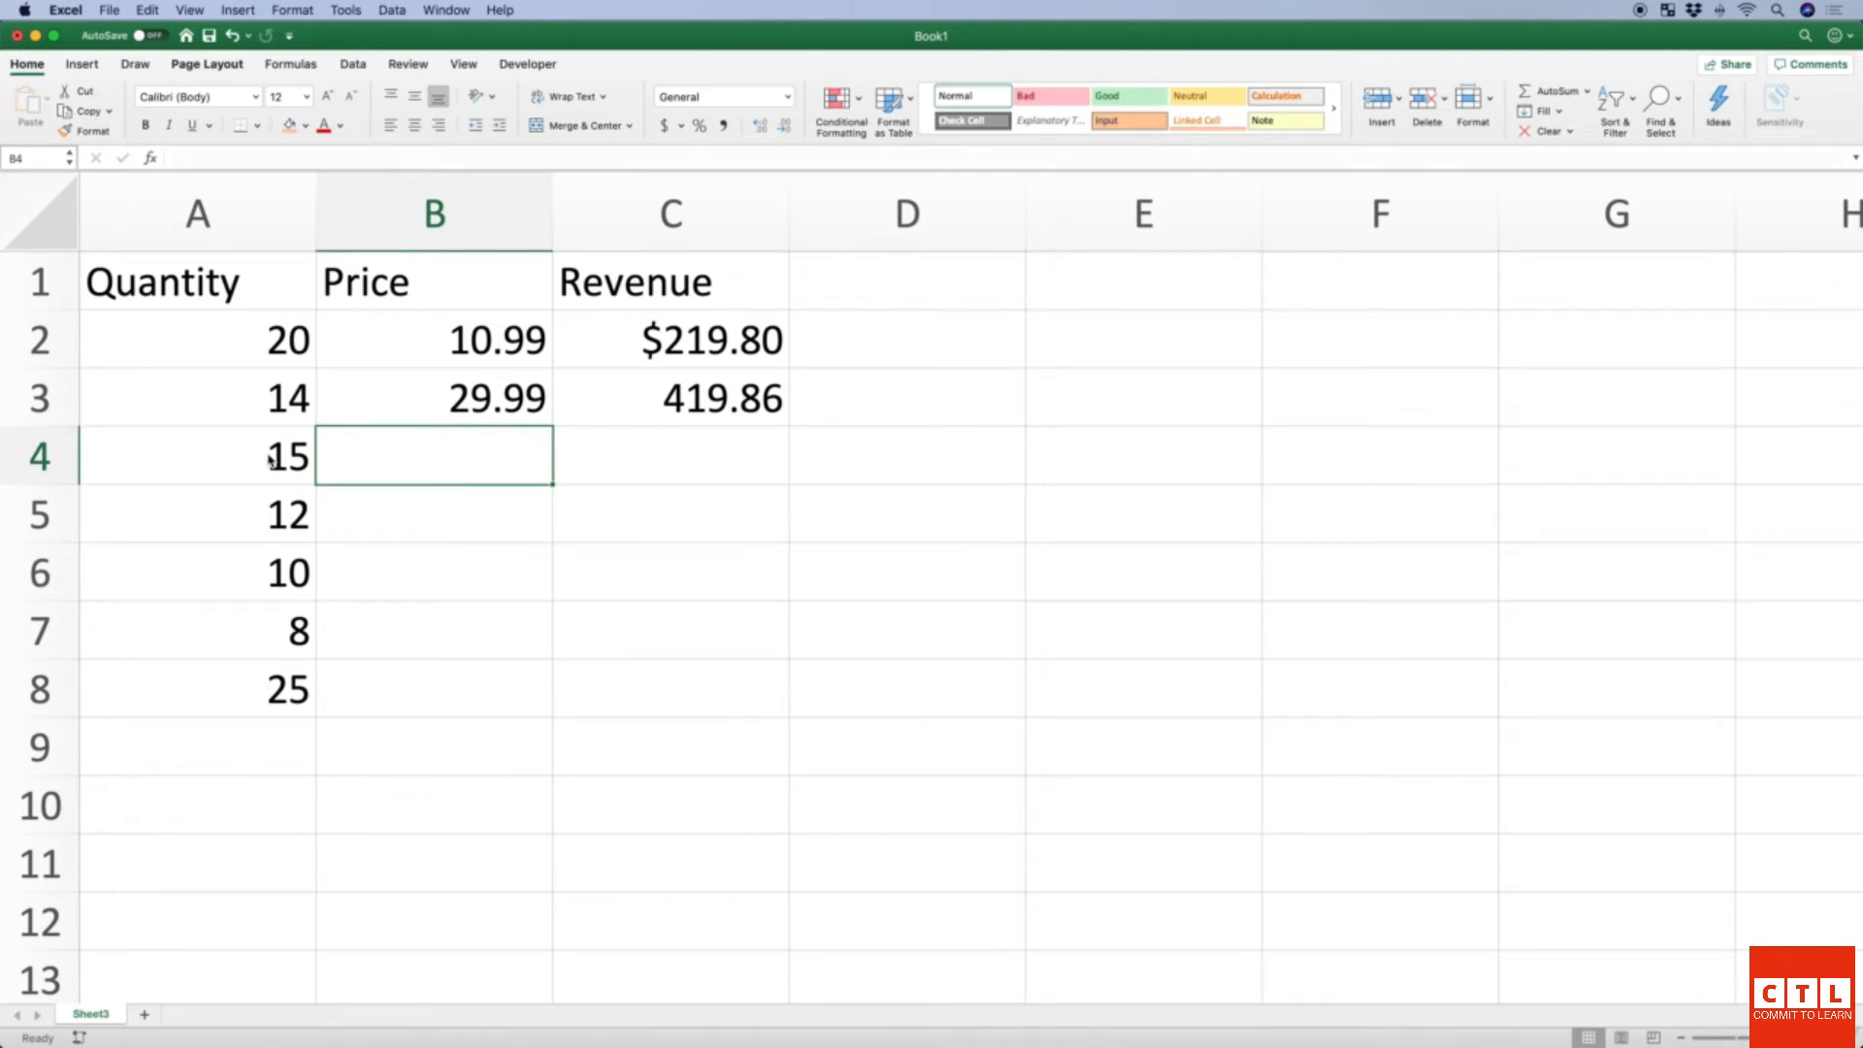
pyautogui.write('80')
pyautogui.press('Return')
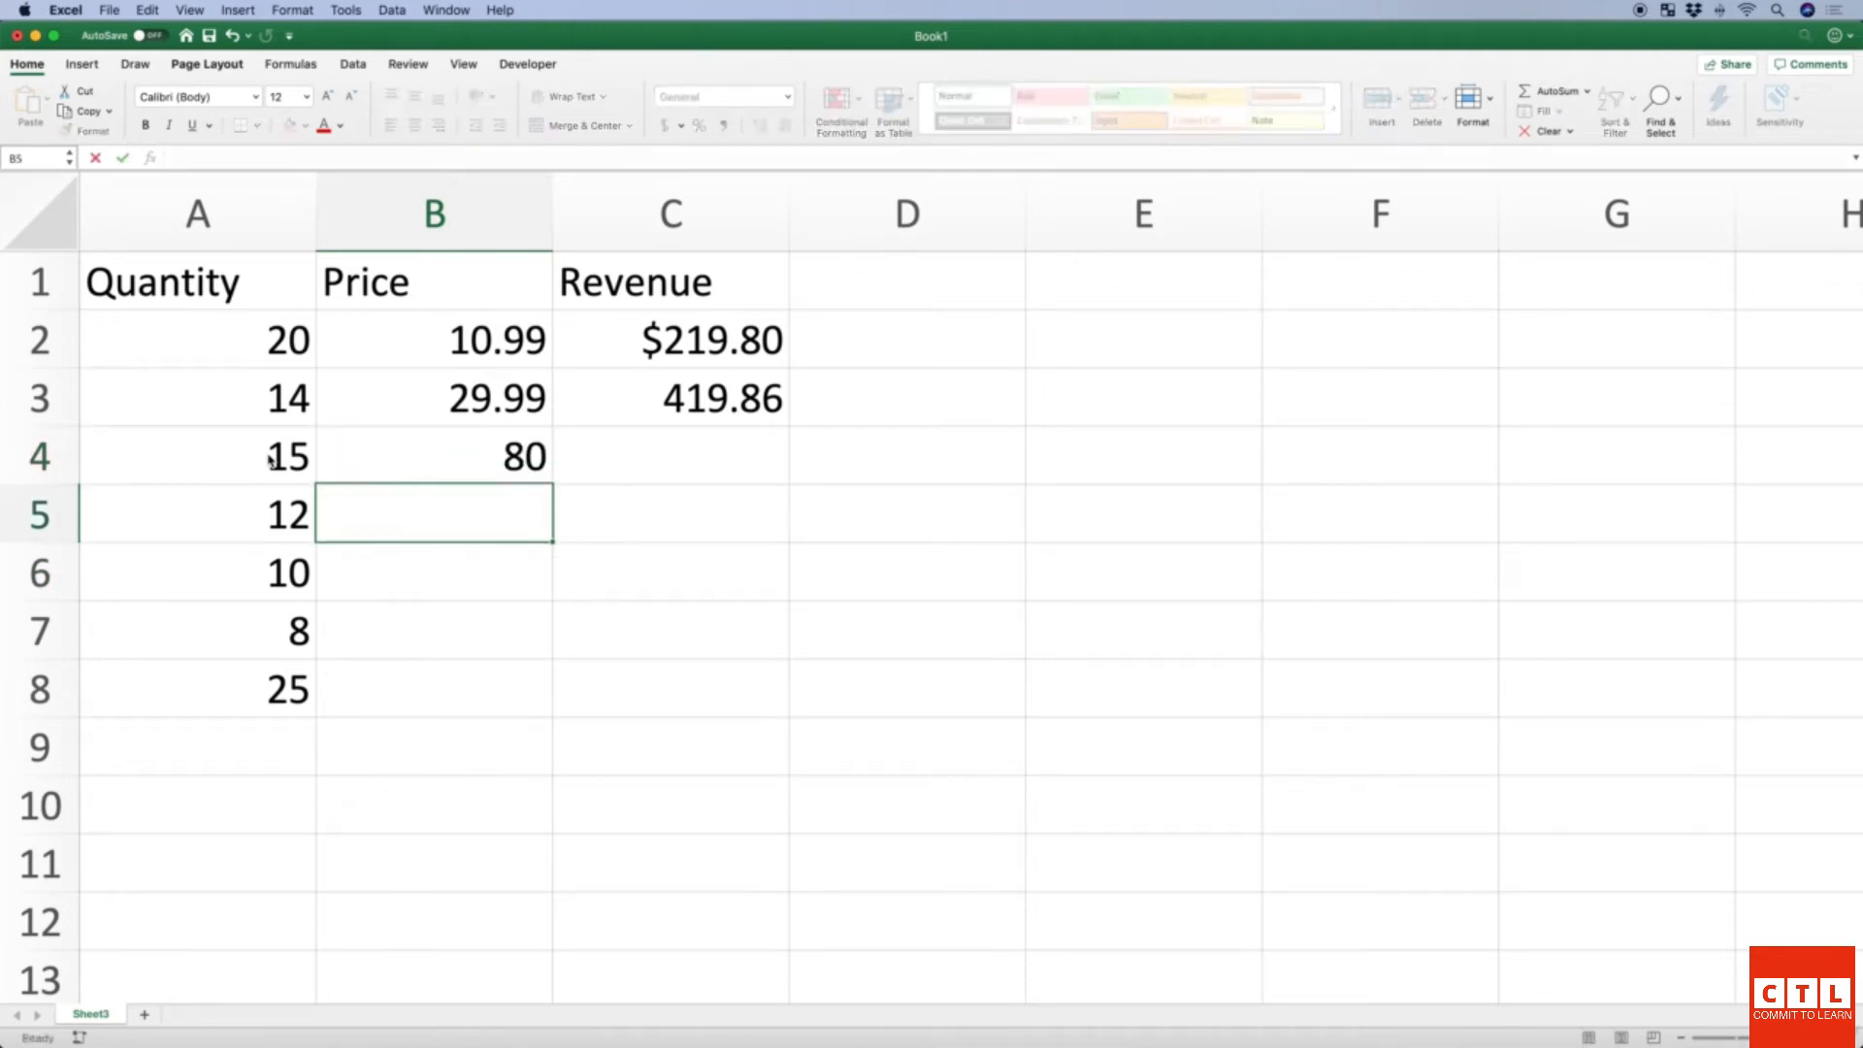
pyautogui.write('70')
pyautogui.press('Return')
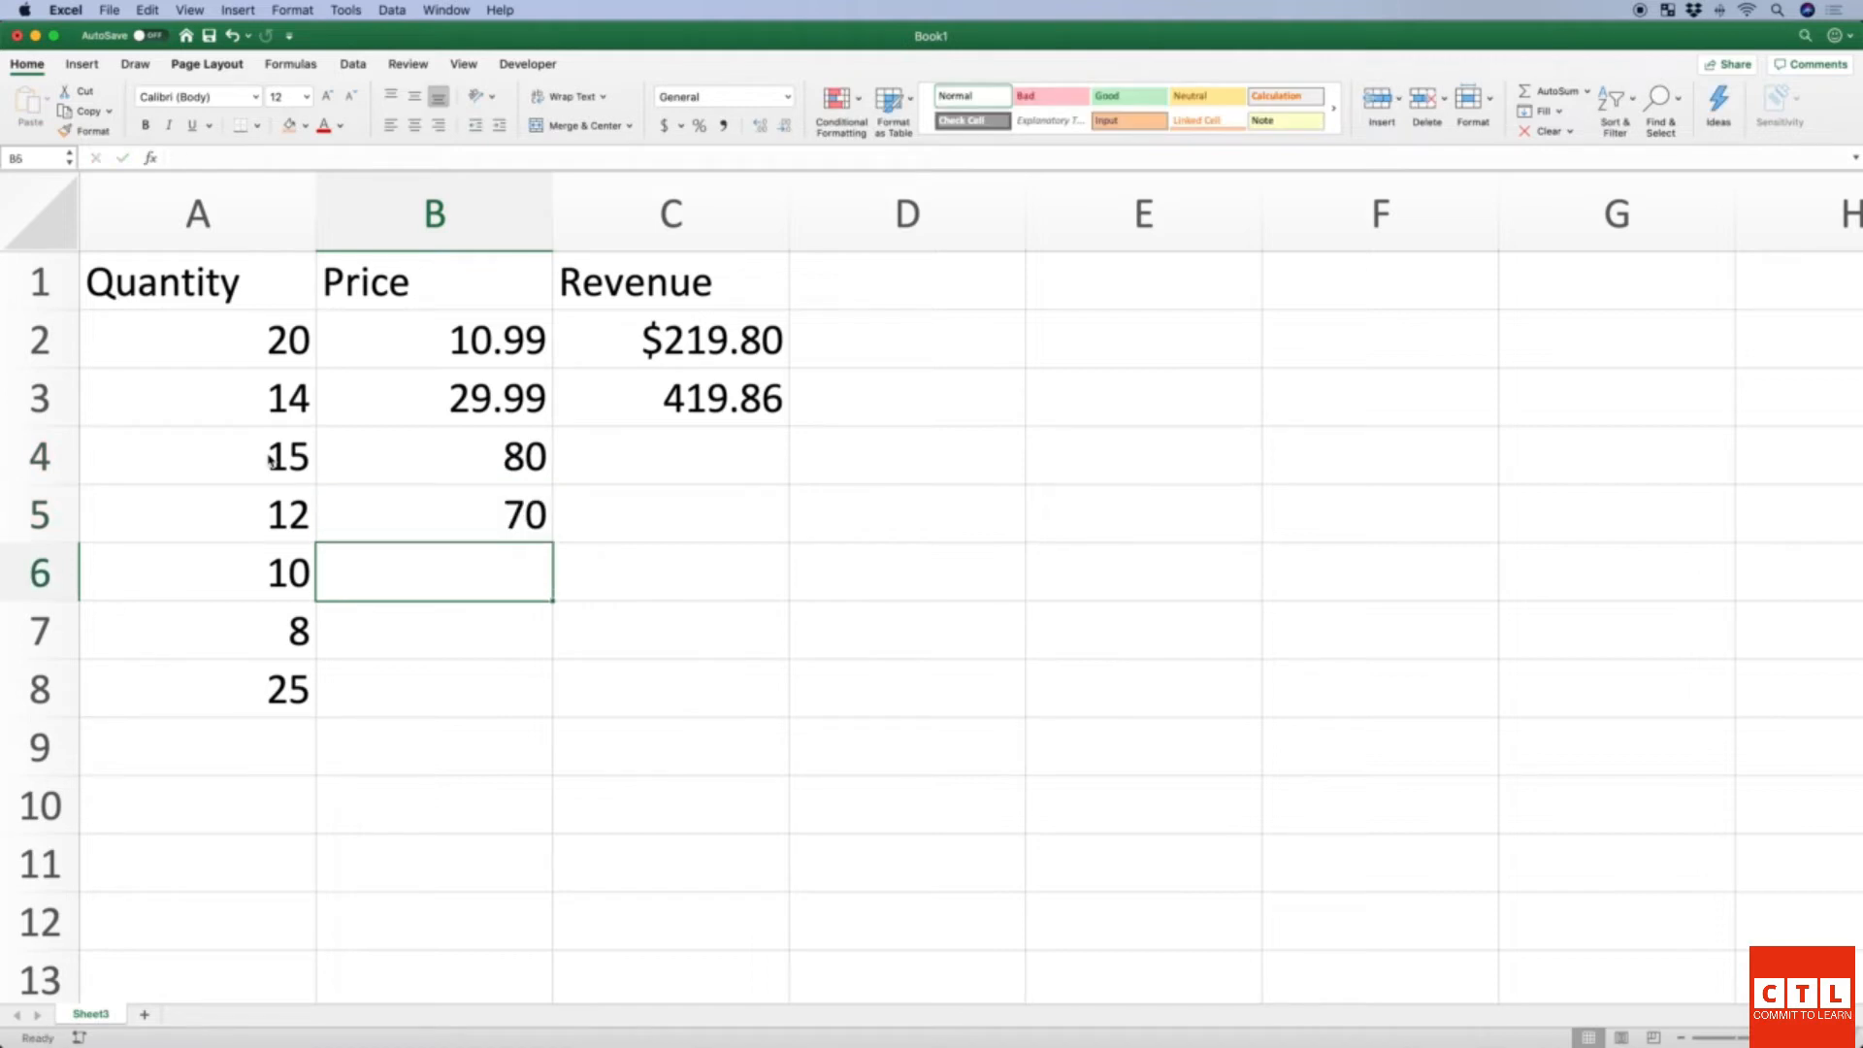
pyautogui.write('60')
pyautogui.press('Return')
pyautogui.write('50')
pyautogui.press('Return')
pyautogui.write('40')
pyautogui.press('Return')
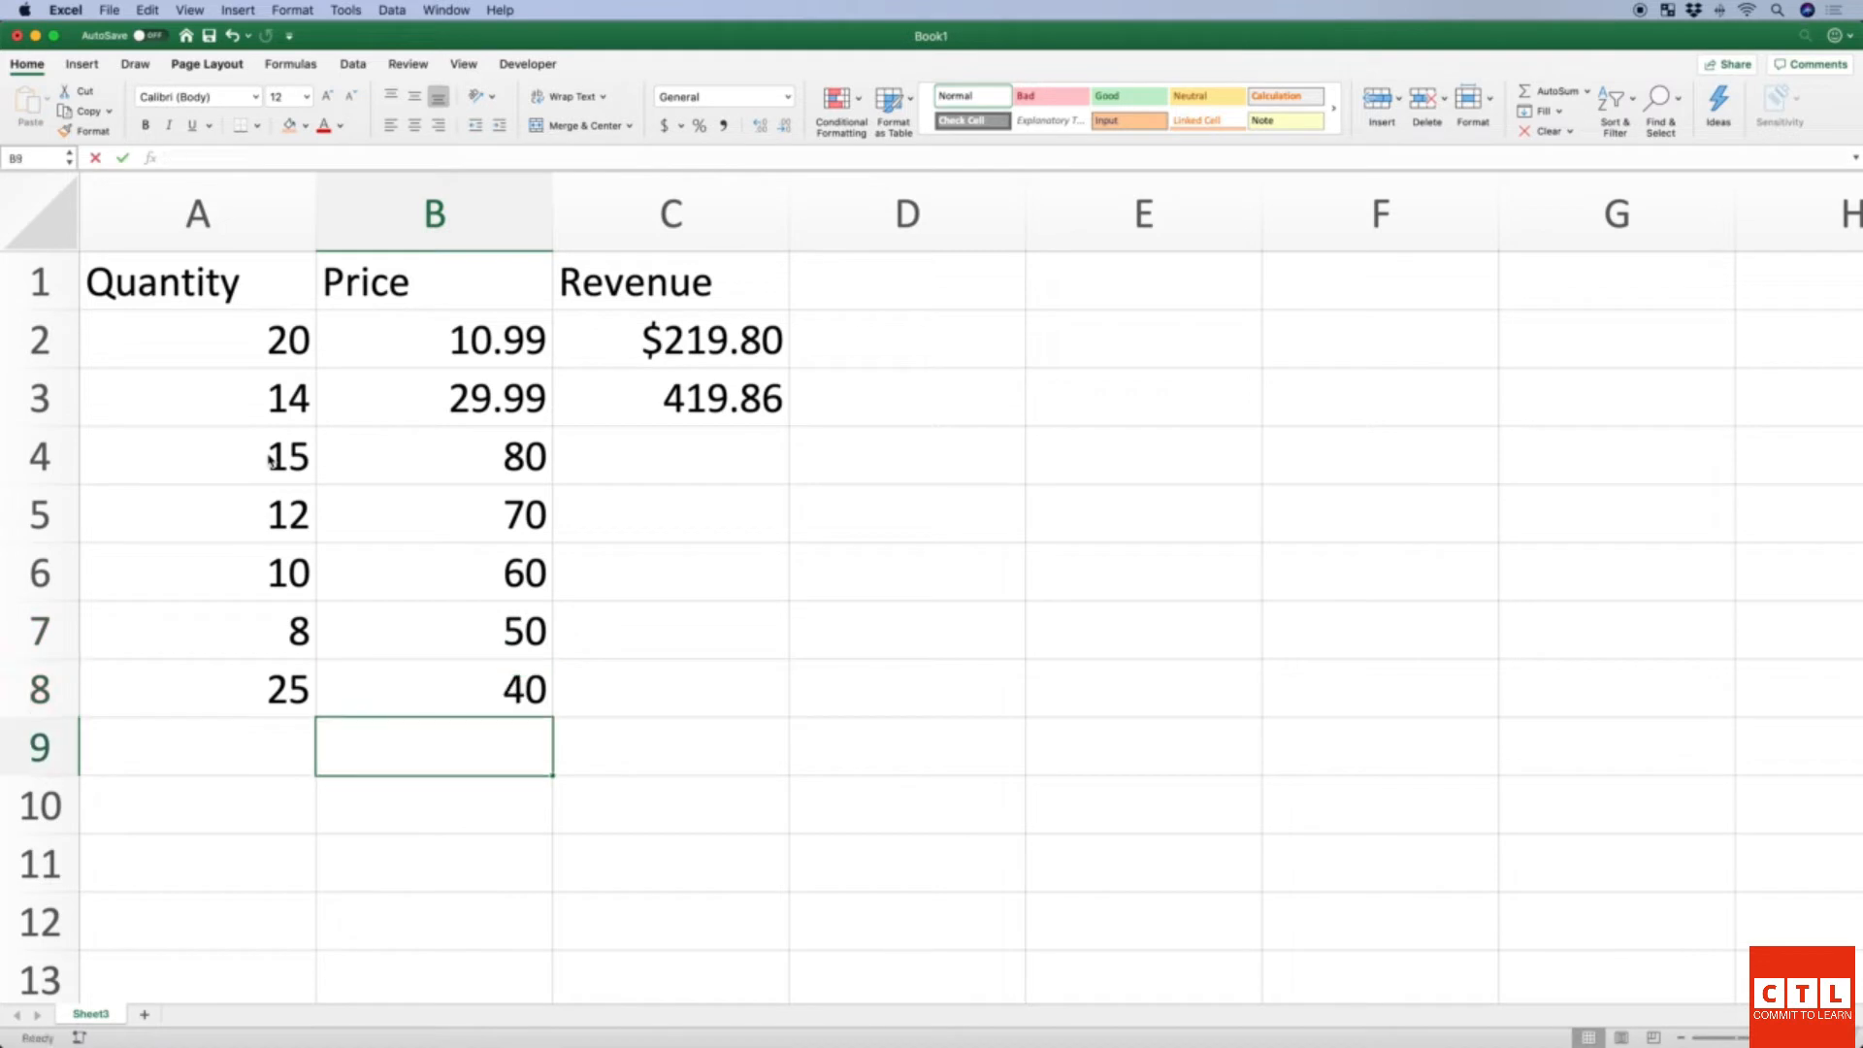
pyautogui.press('Right')
pyautogui.press('Up')
pyautogui.press('Up')
pyautogui.press('Up')
pyautogui.press('Left')
pyautogui.press('Up')
pyautogui.press('Up')
pyautogui.press('Left')
pyautogui.press('Right')
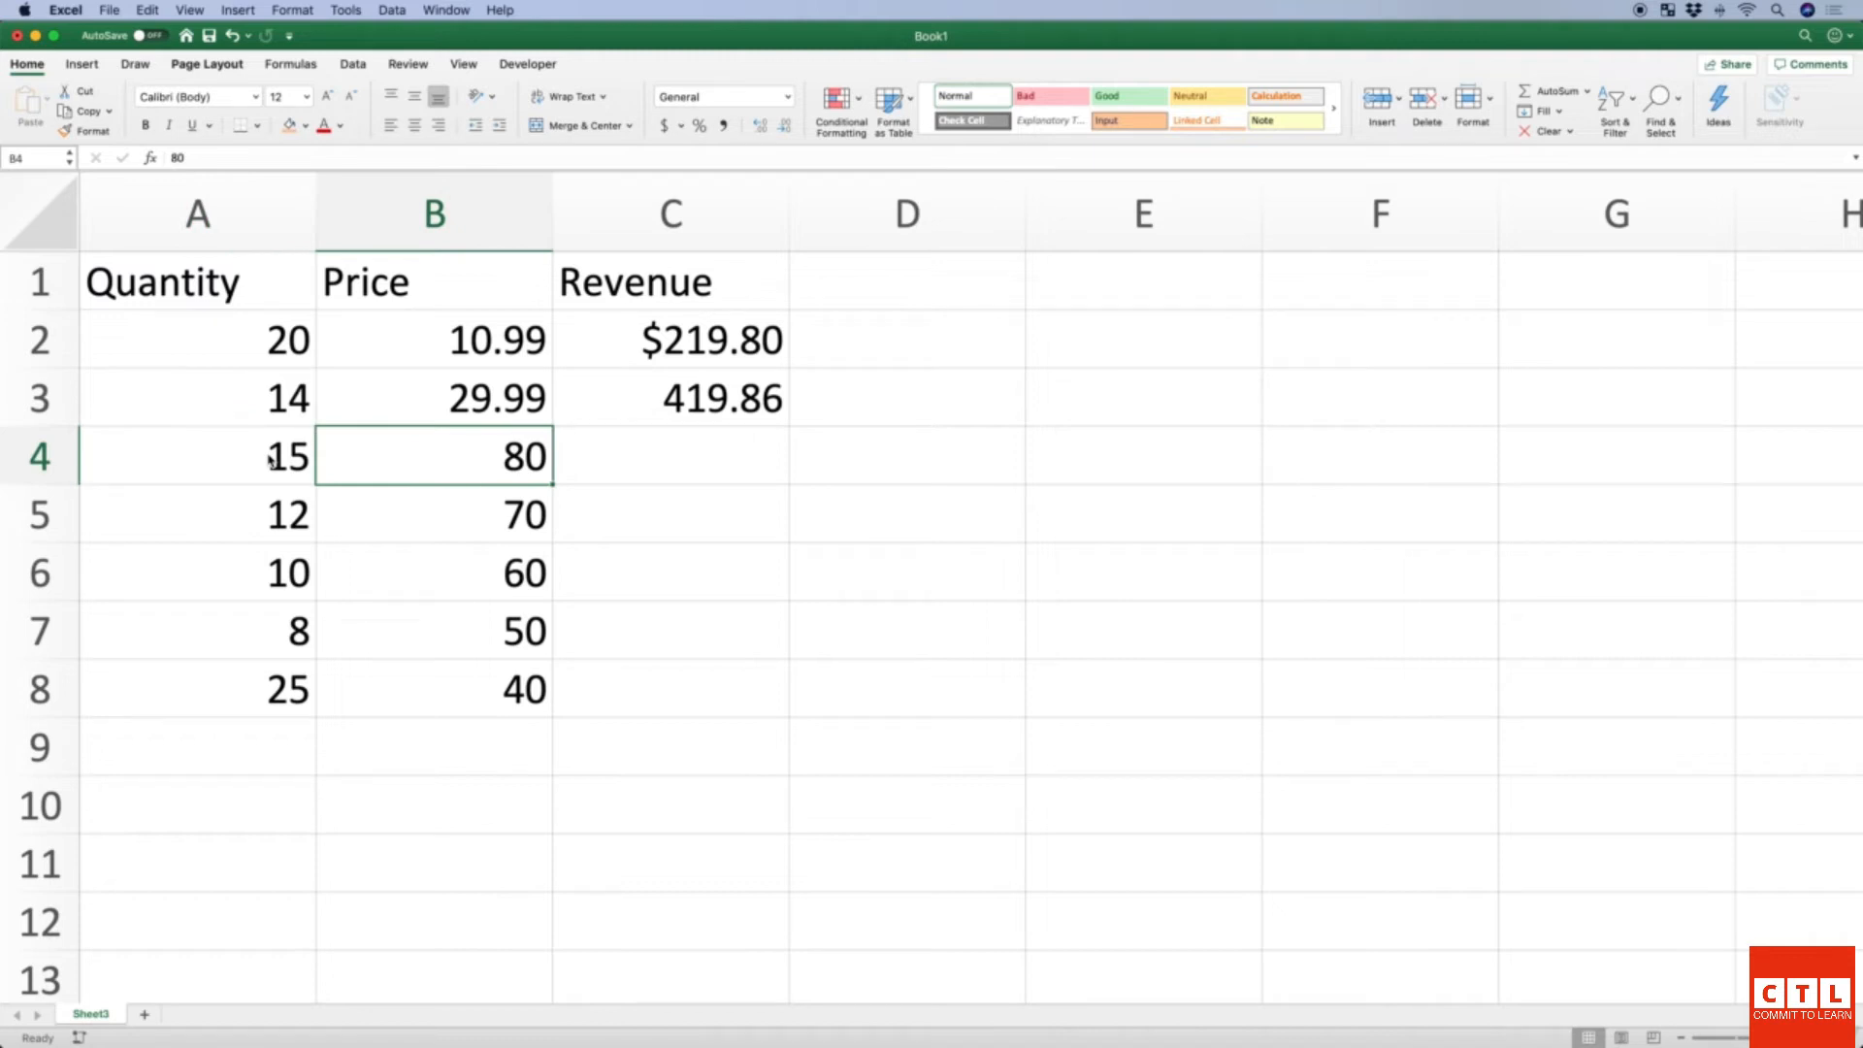
pyautogui.press('Right')
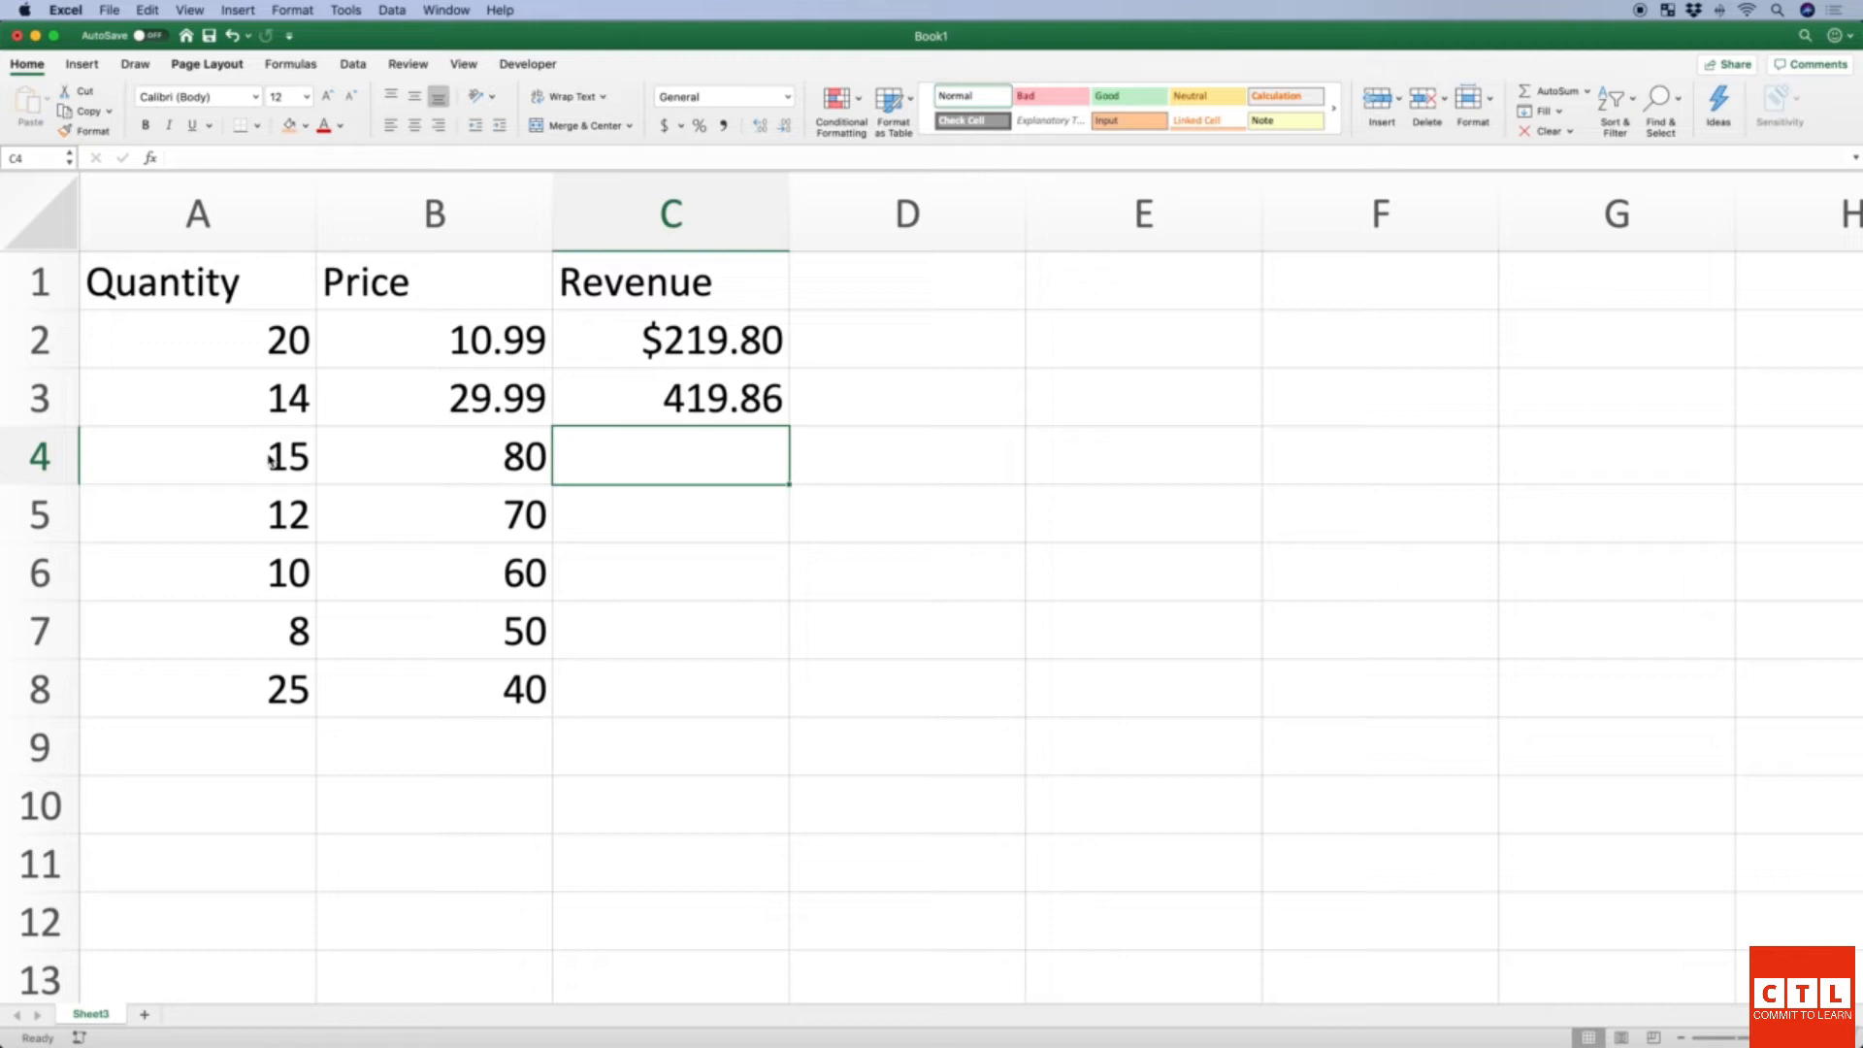
pyautogui.write('=')
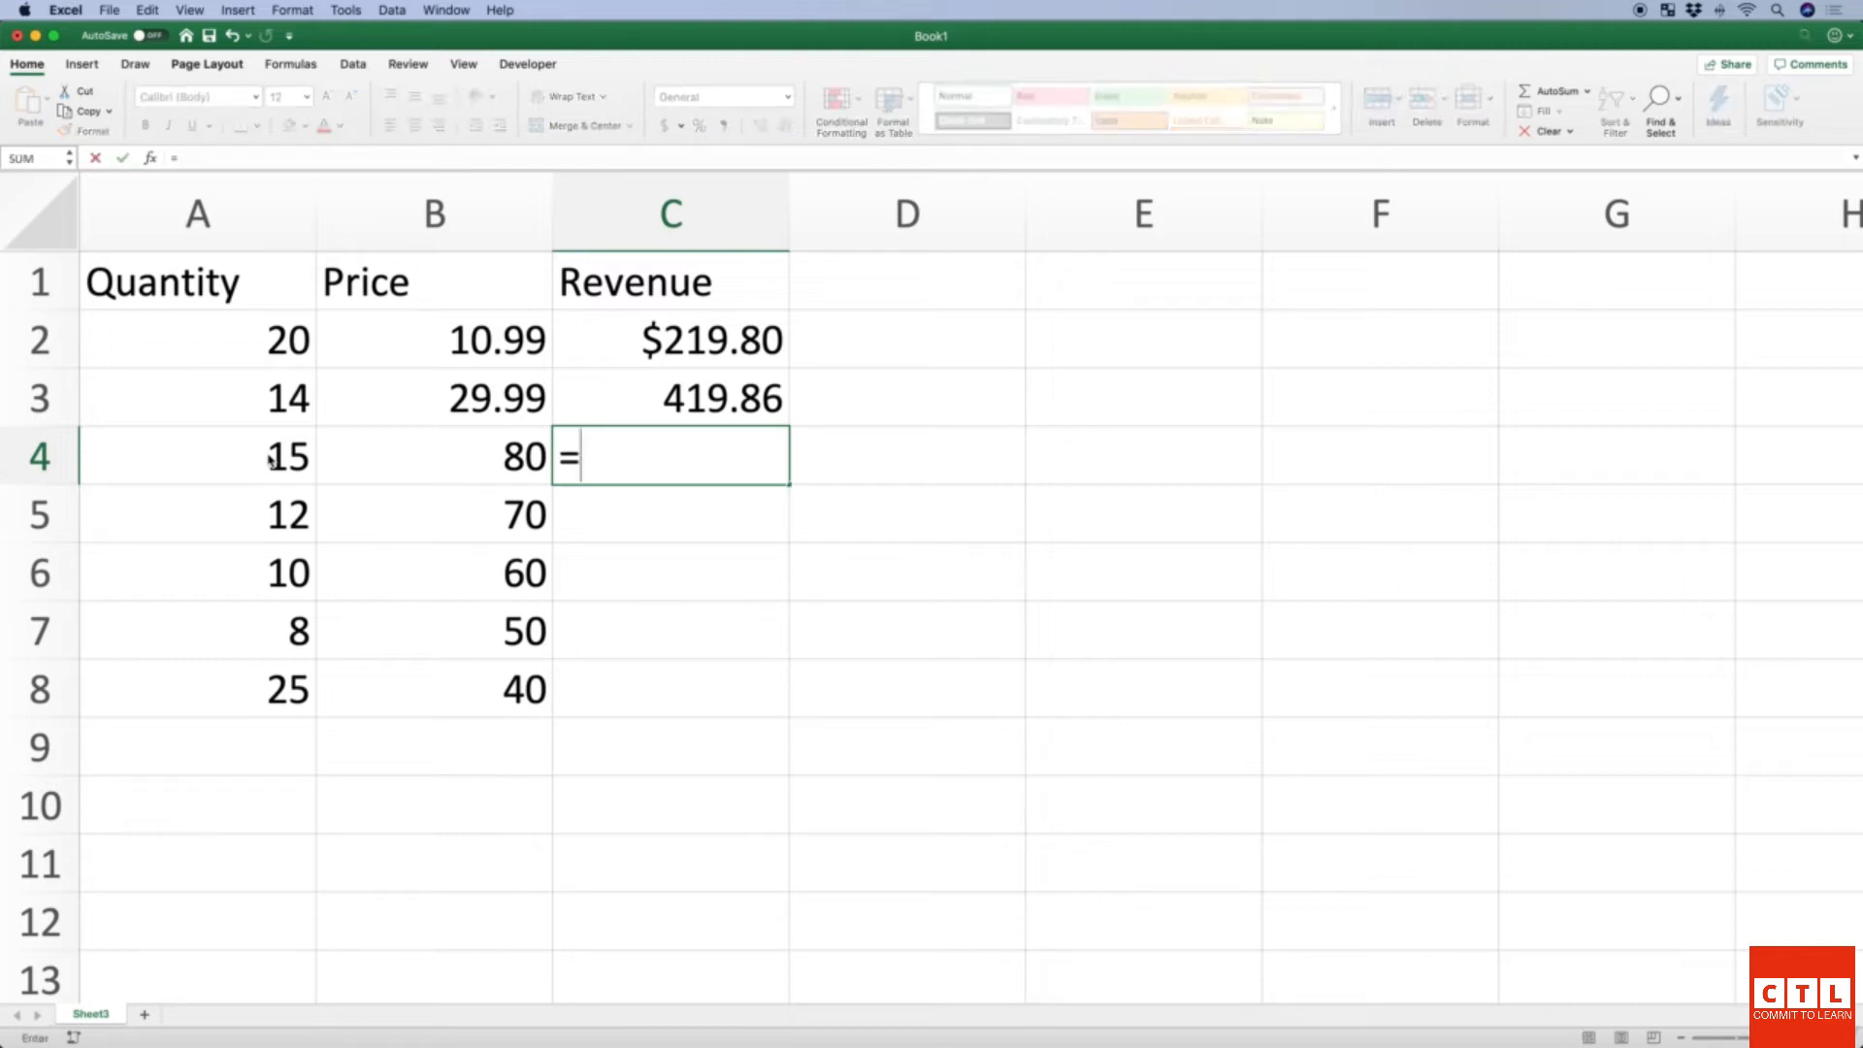
pyautogui.press('BackSpace')
pyautogui.press('Right')
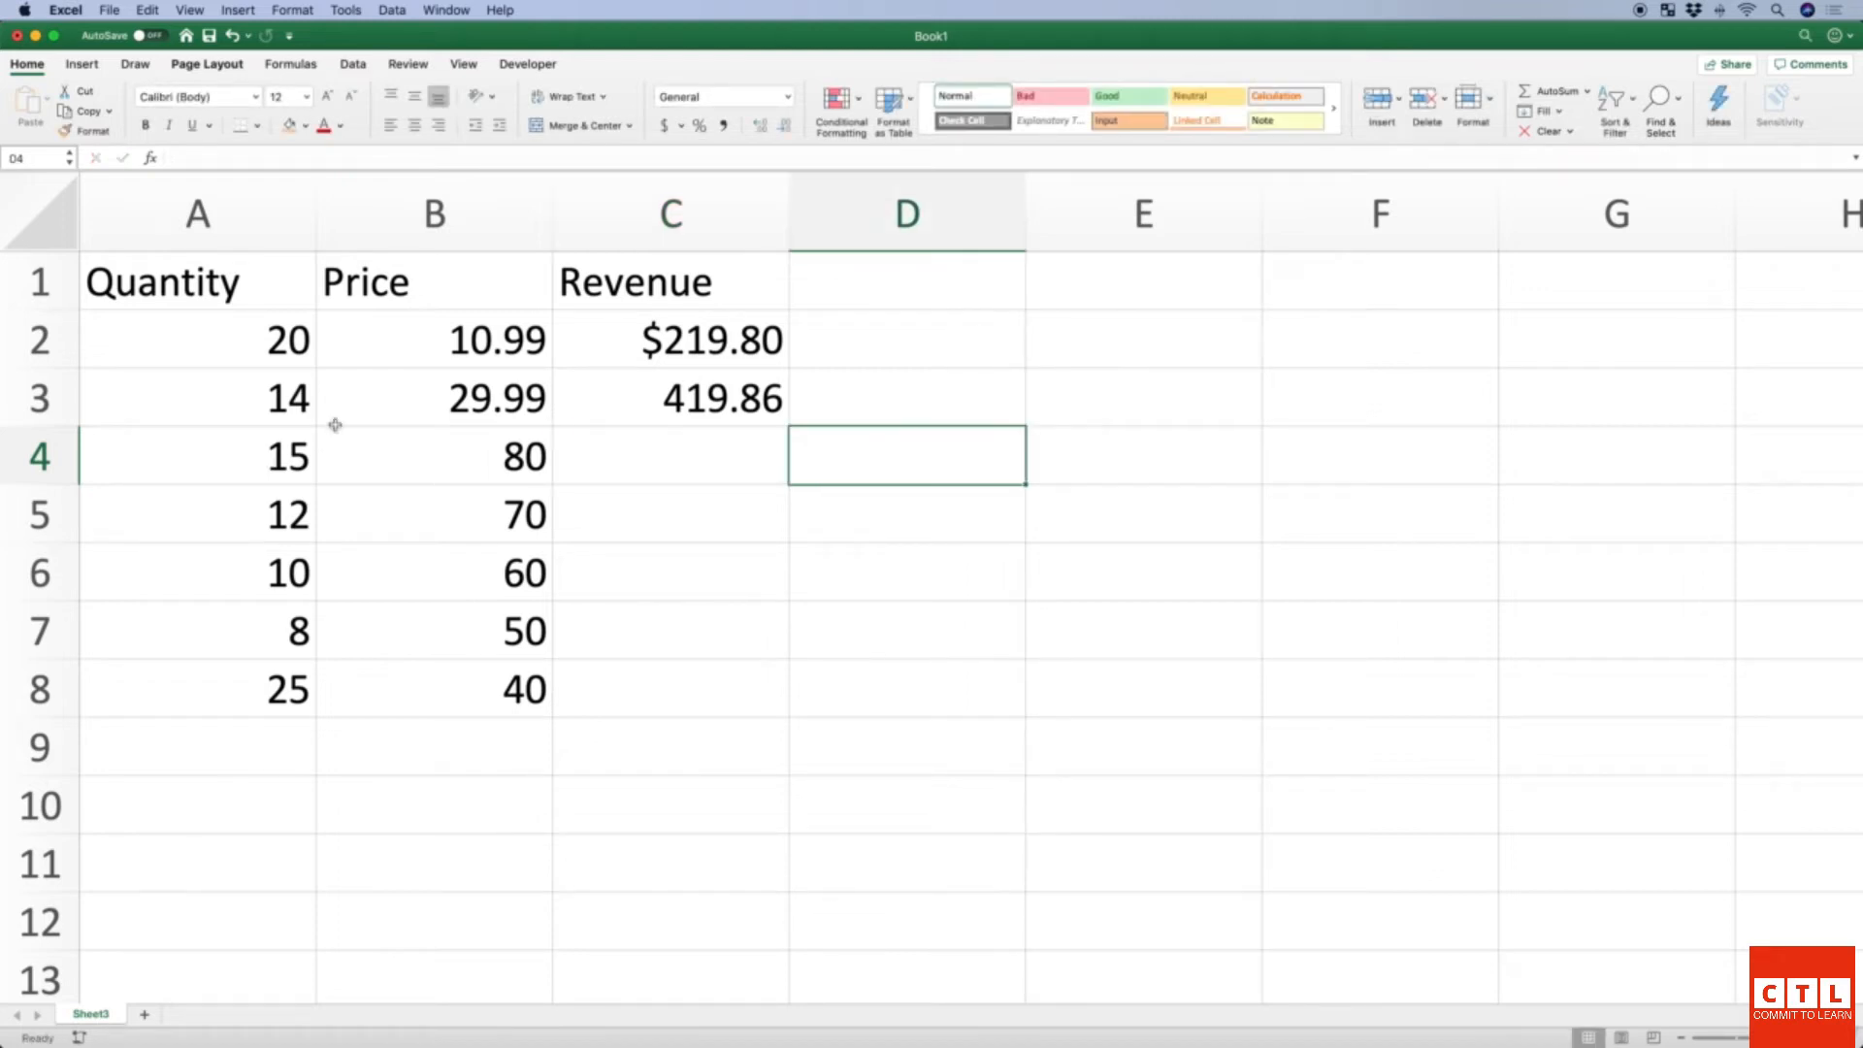
# Fill the revenue formula from C3 down through C8.
pyautogui.click(713, 400)
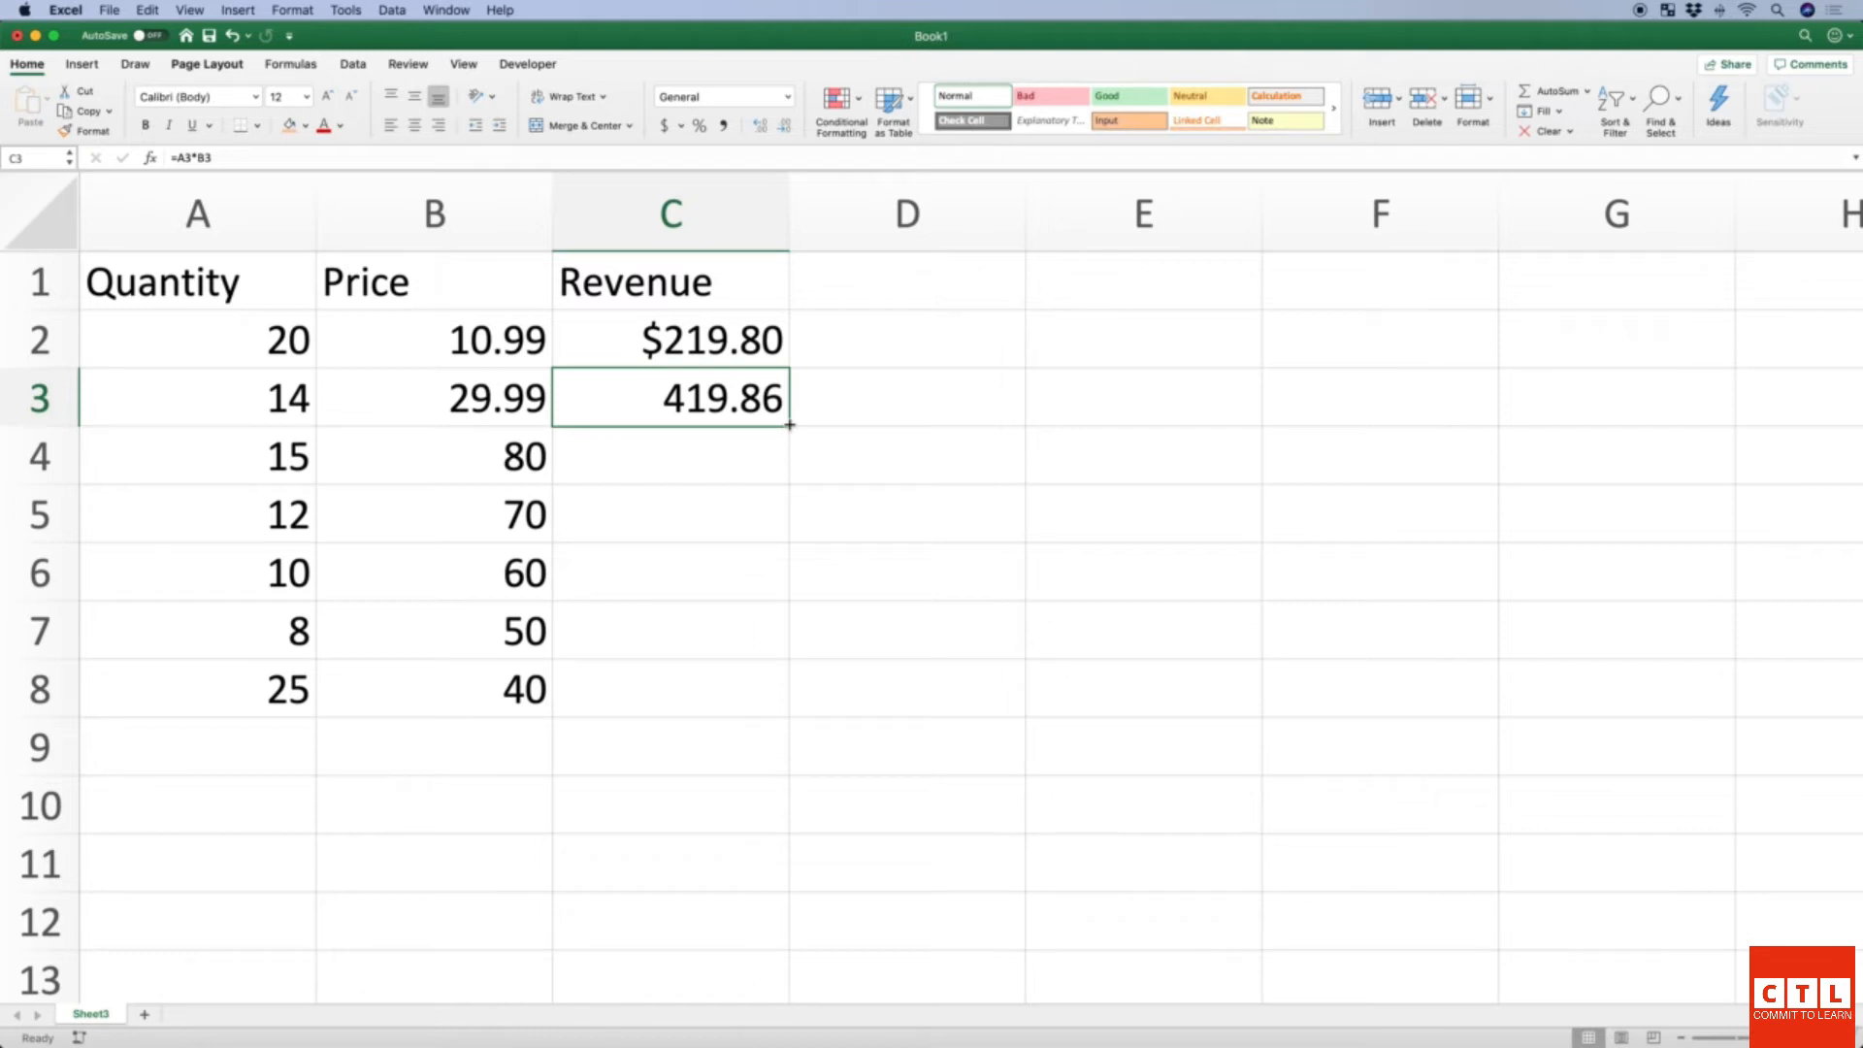
pyautogui.moveTo(789, 424); pyautogui.dragTo(781, 699)
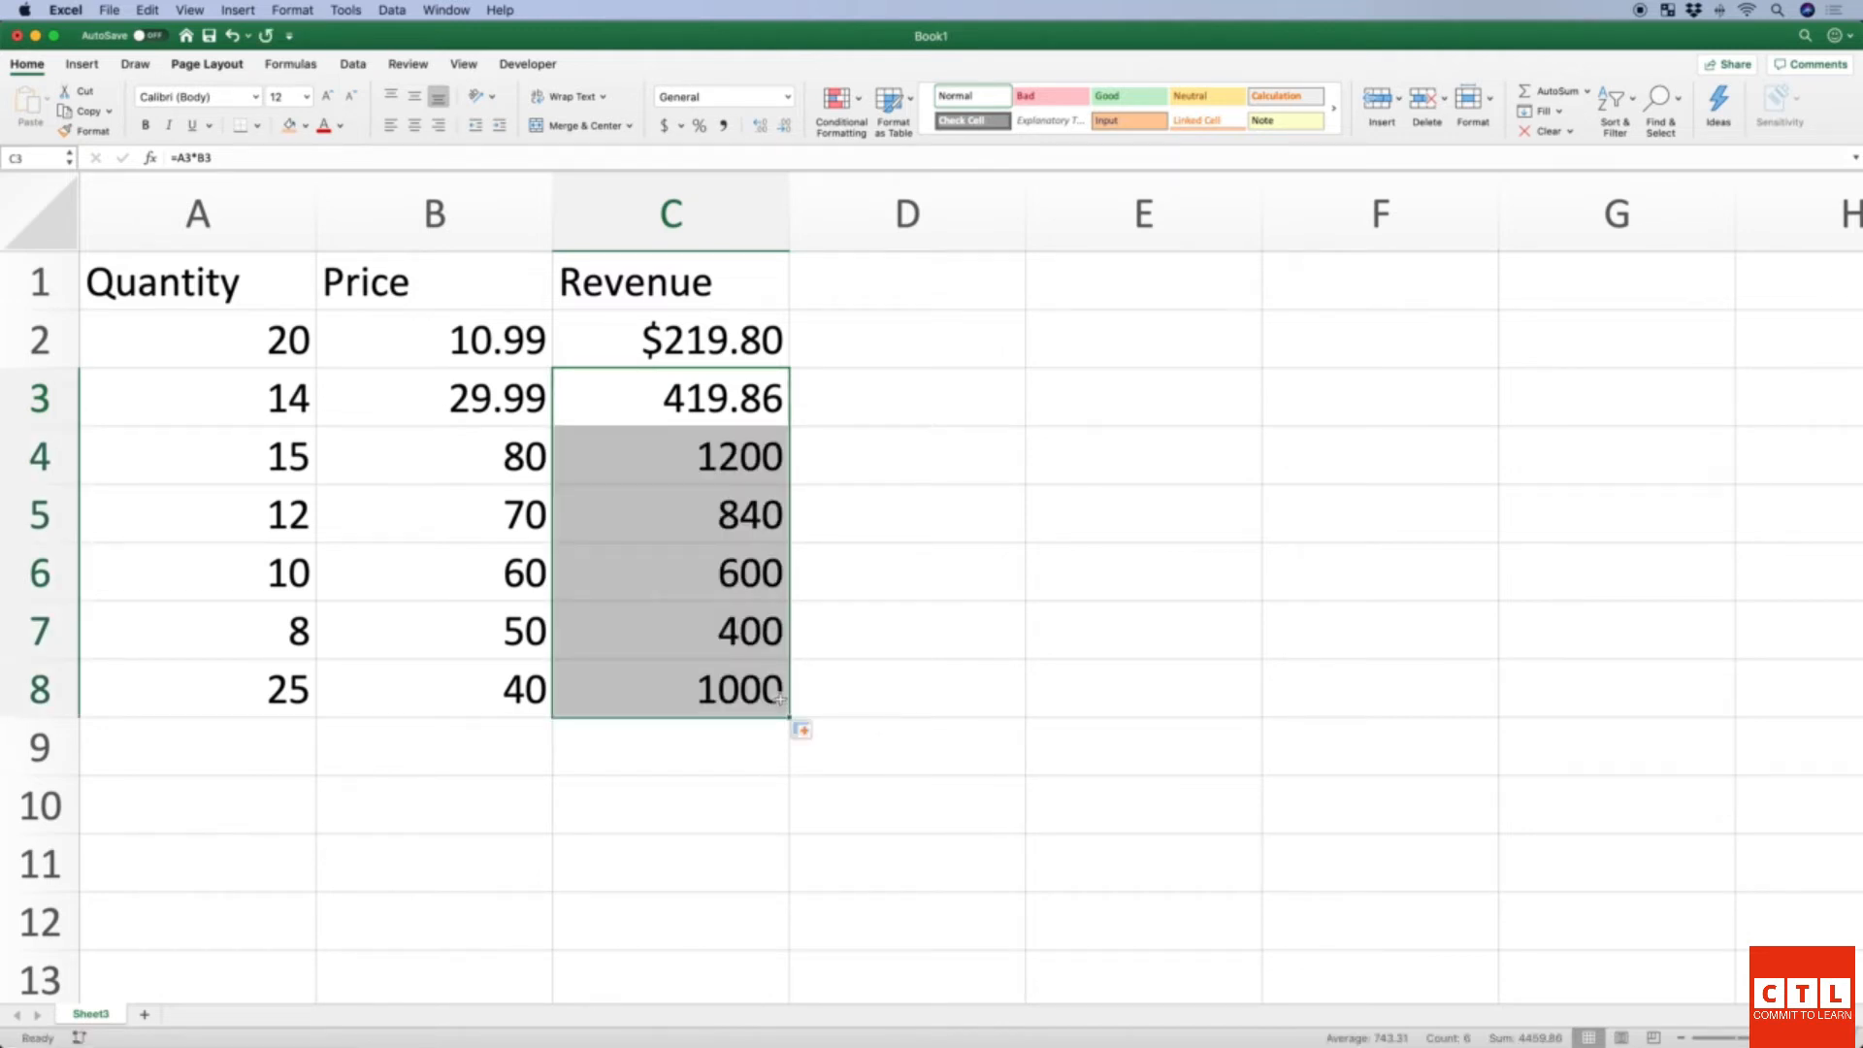
# Compare the cell references in the revenue formulas of C3 and C4, highlighting the cells that C4 uses.
pyautogui.click(708, 458)
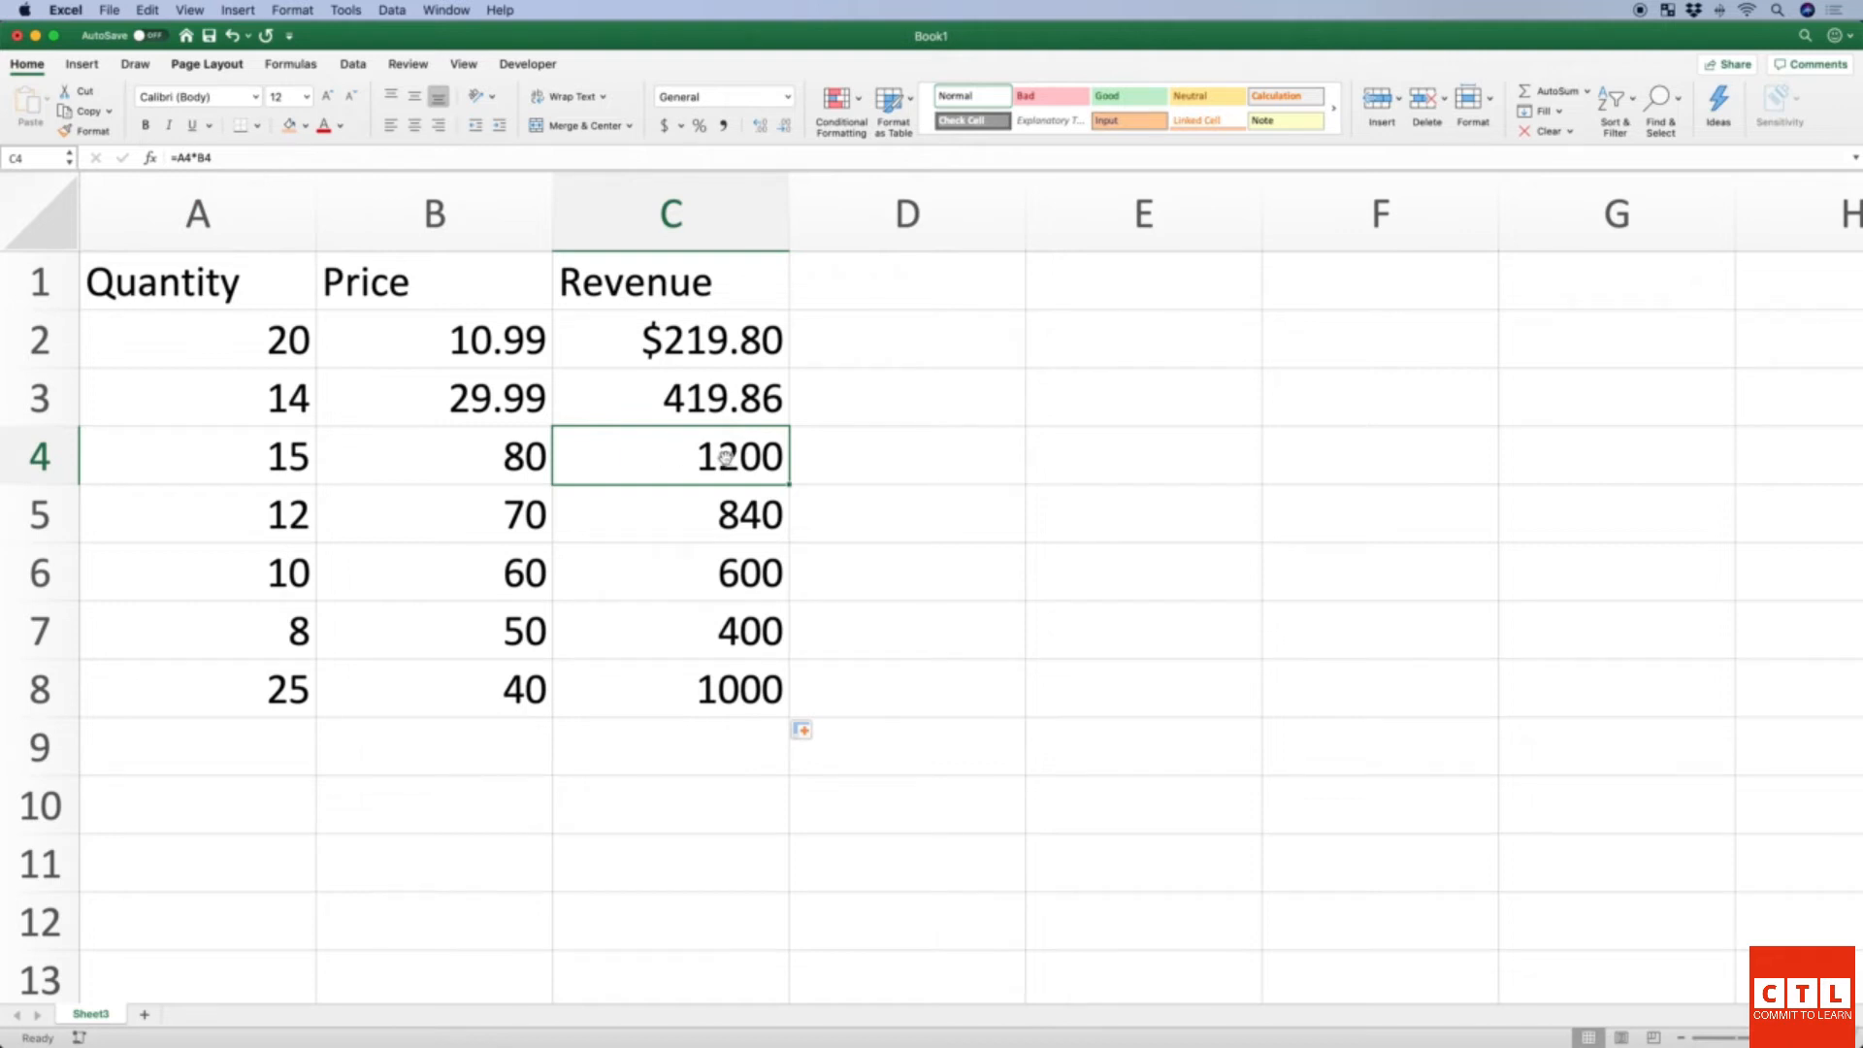
pyautogui.click(225, 158)
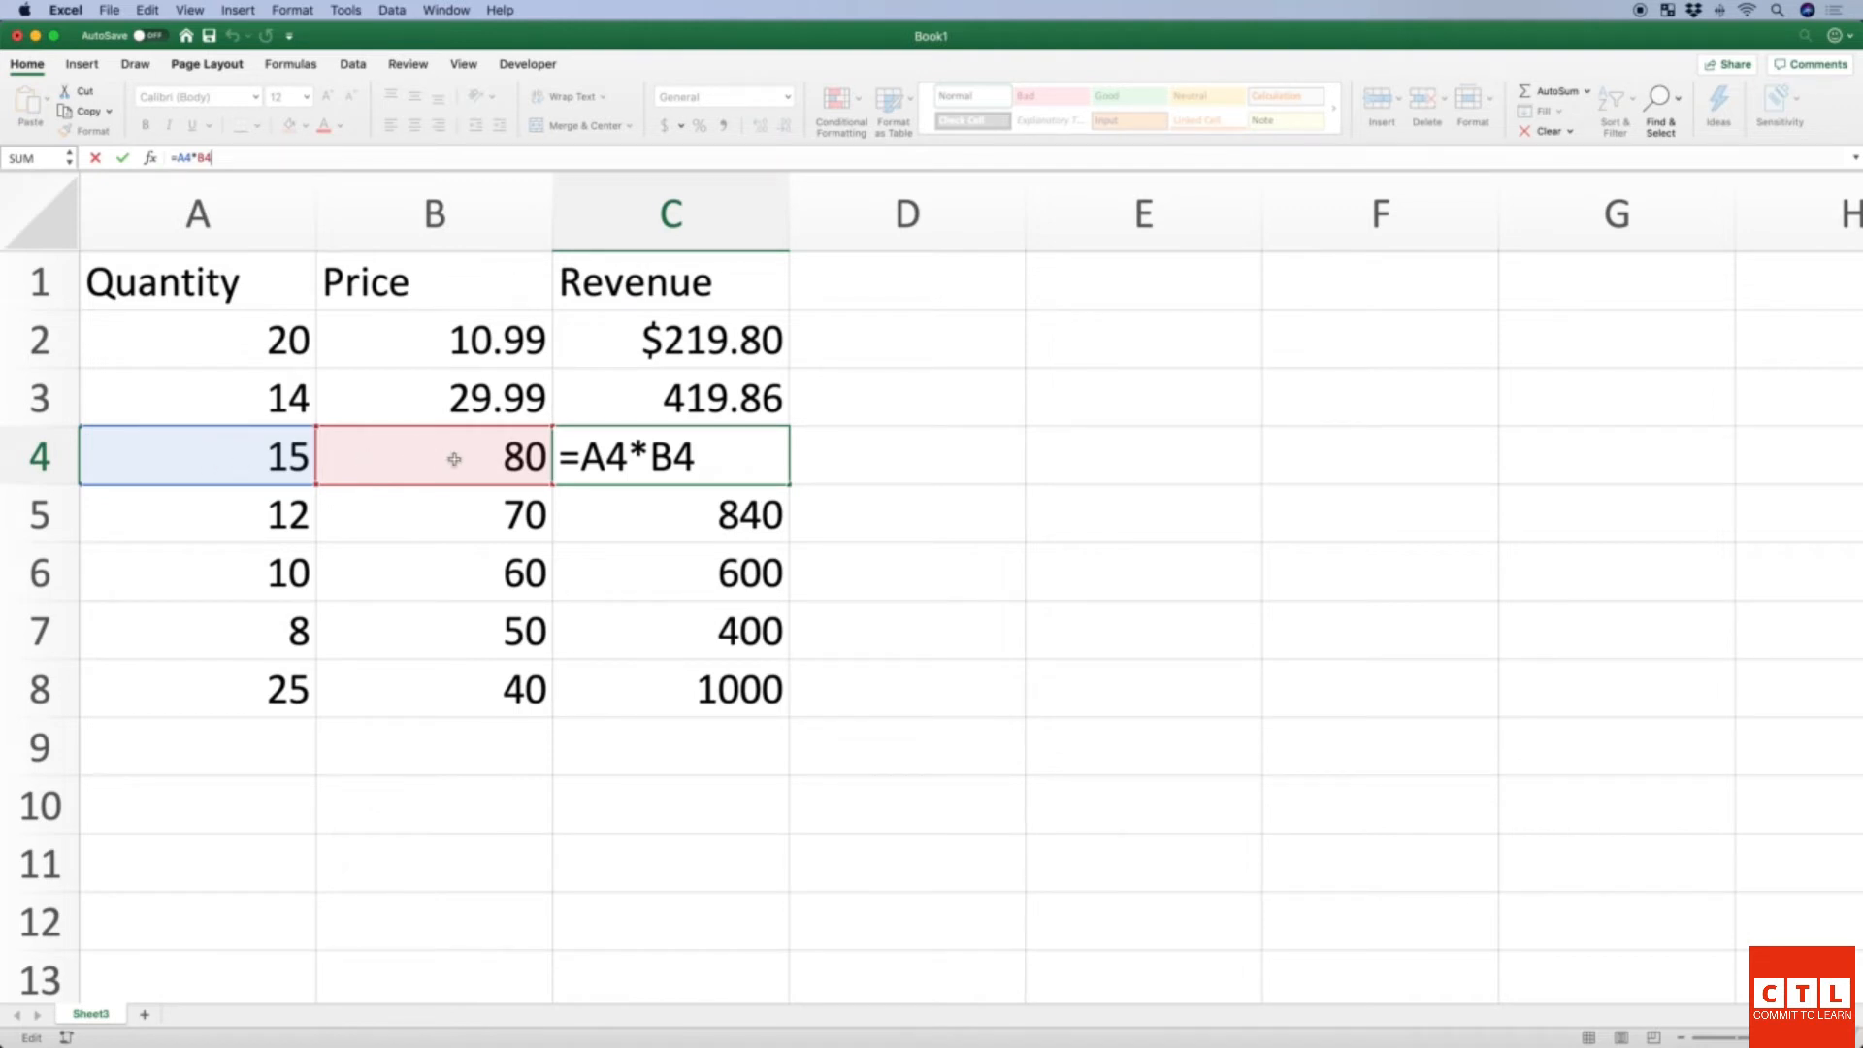
pyautogui.press('Return')
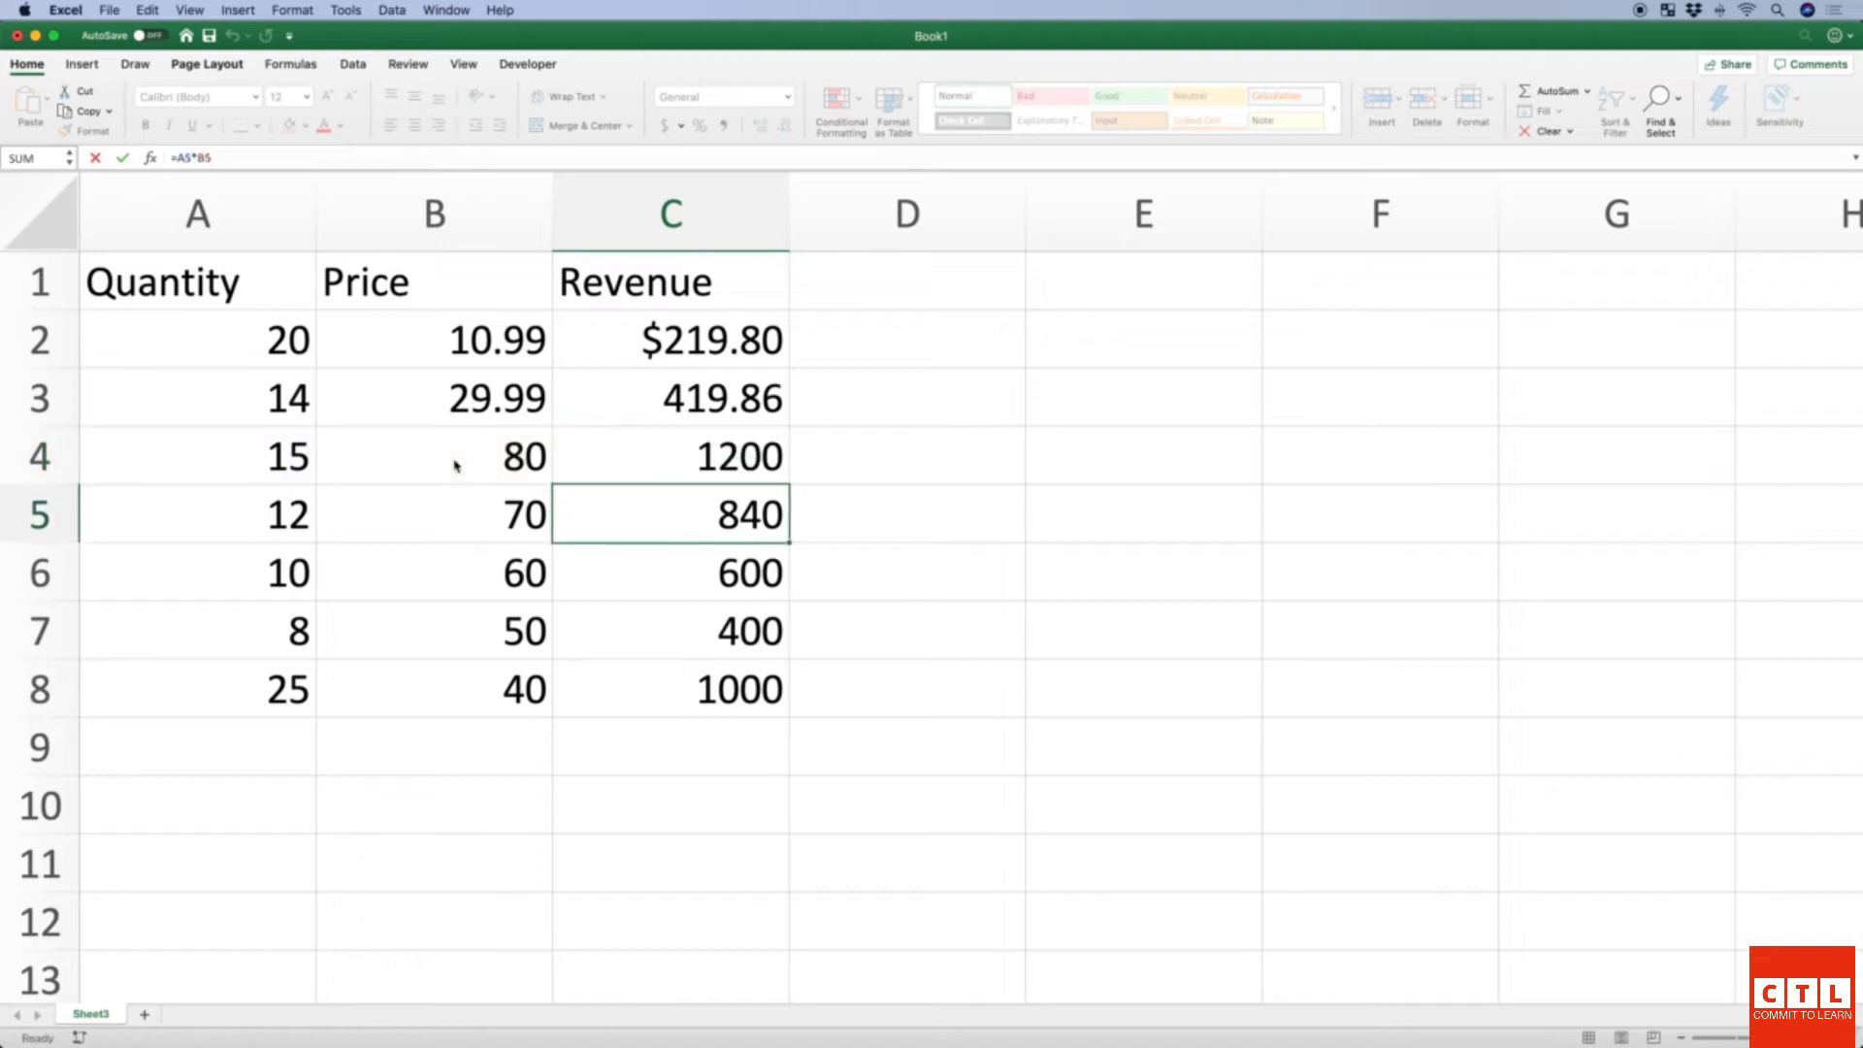
pyautogui.press('Up')
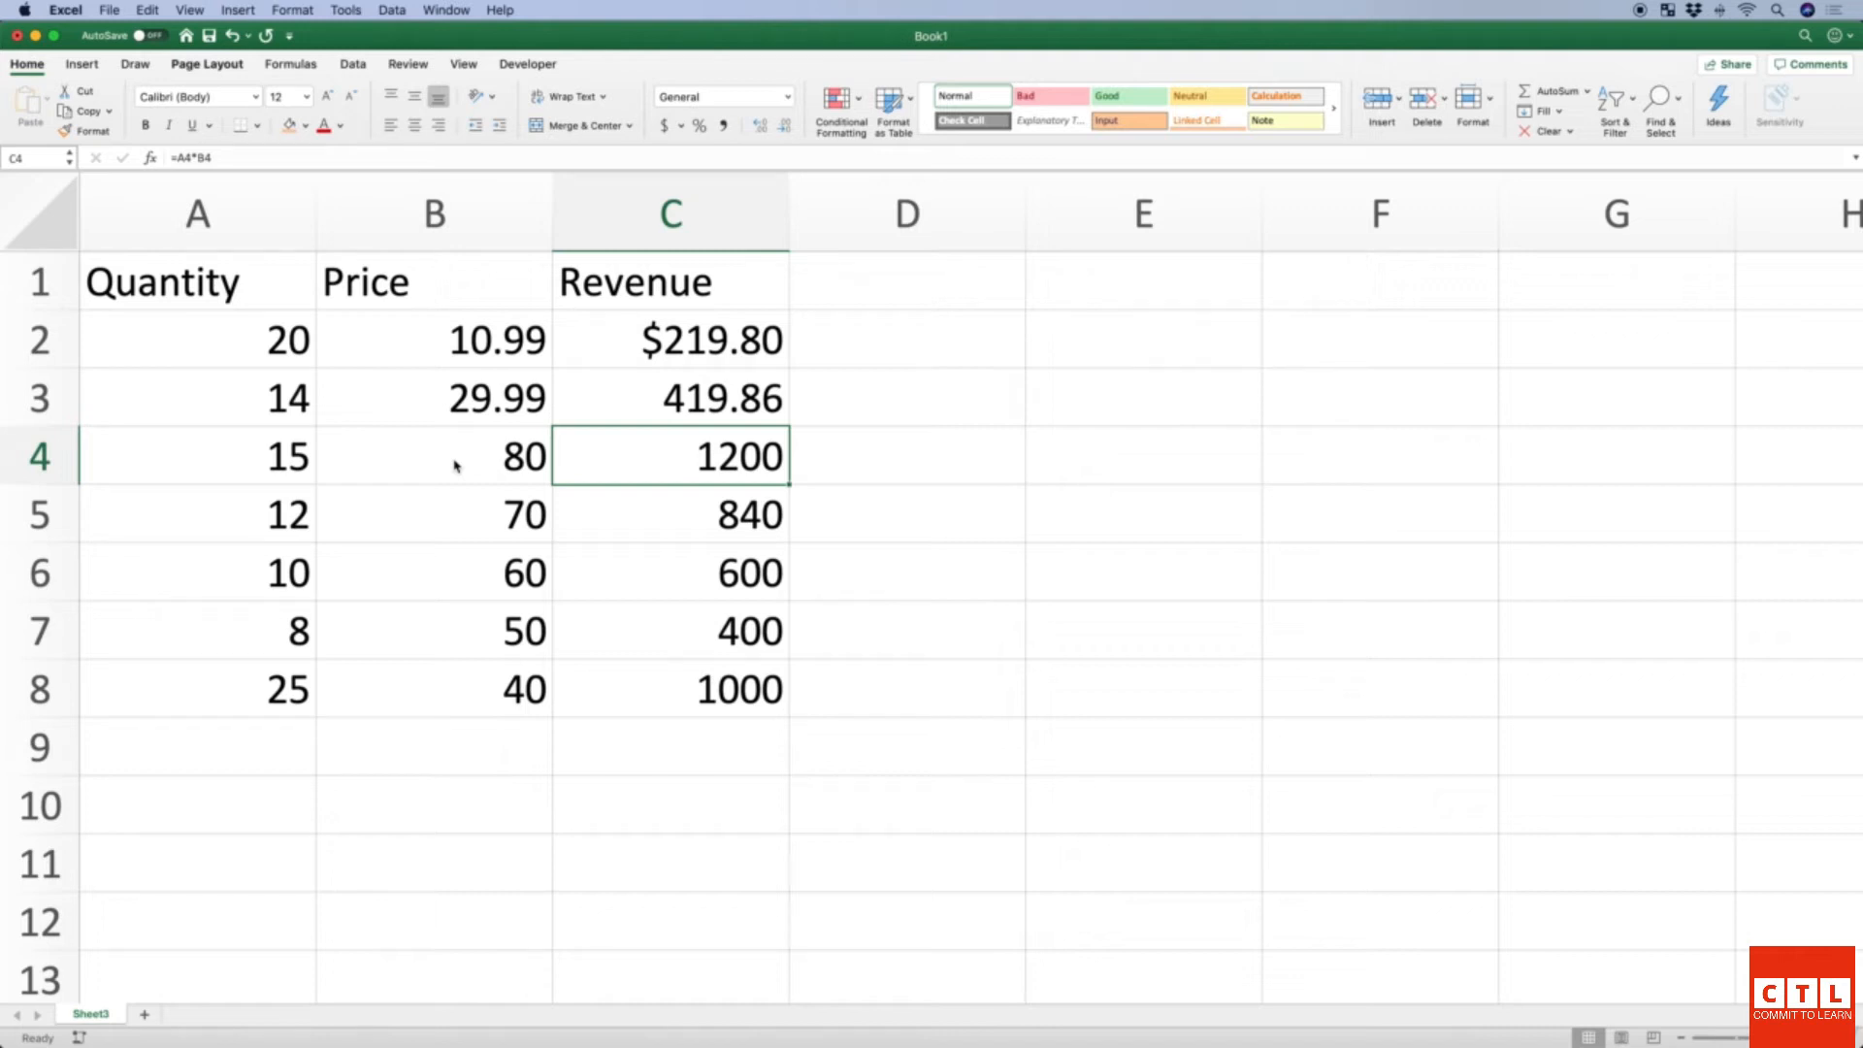
pyautogui.click(688, 418)
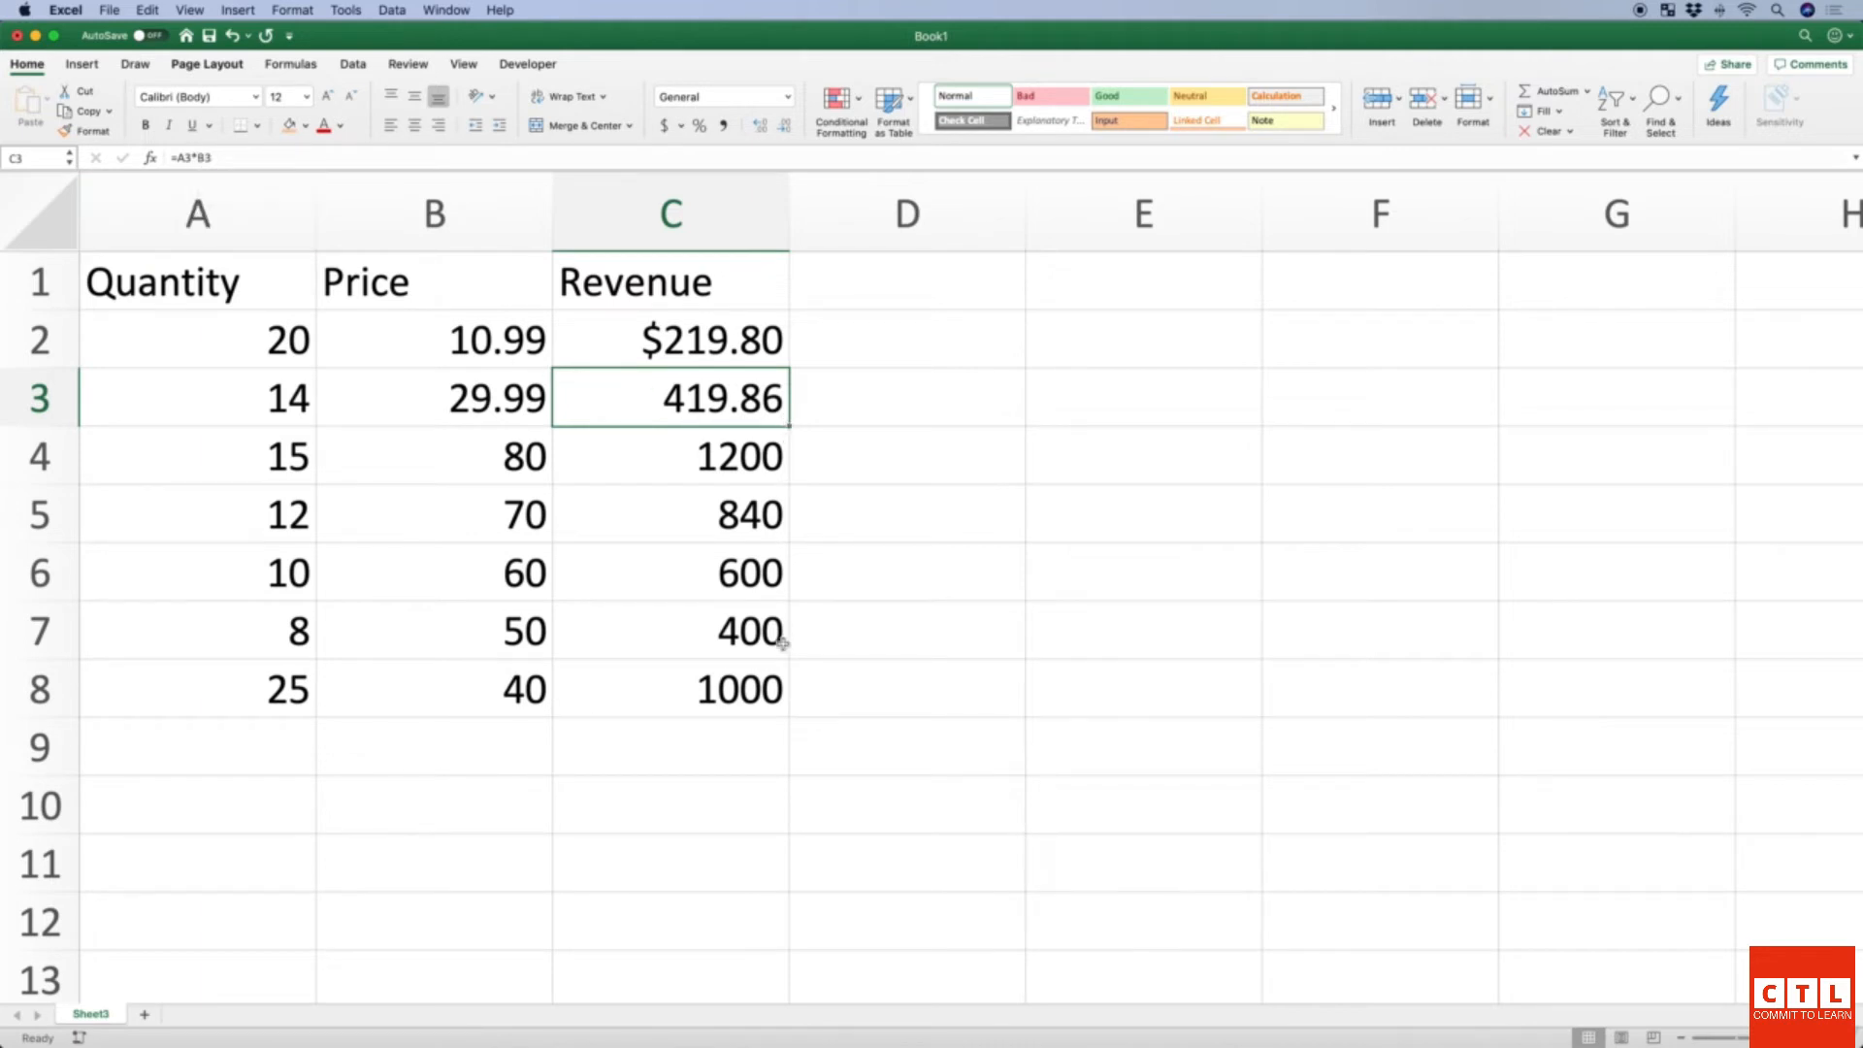
pyautogui.click(712, 464)
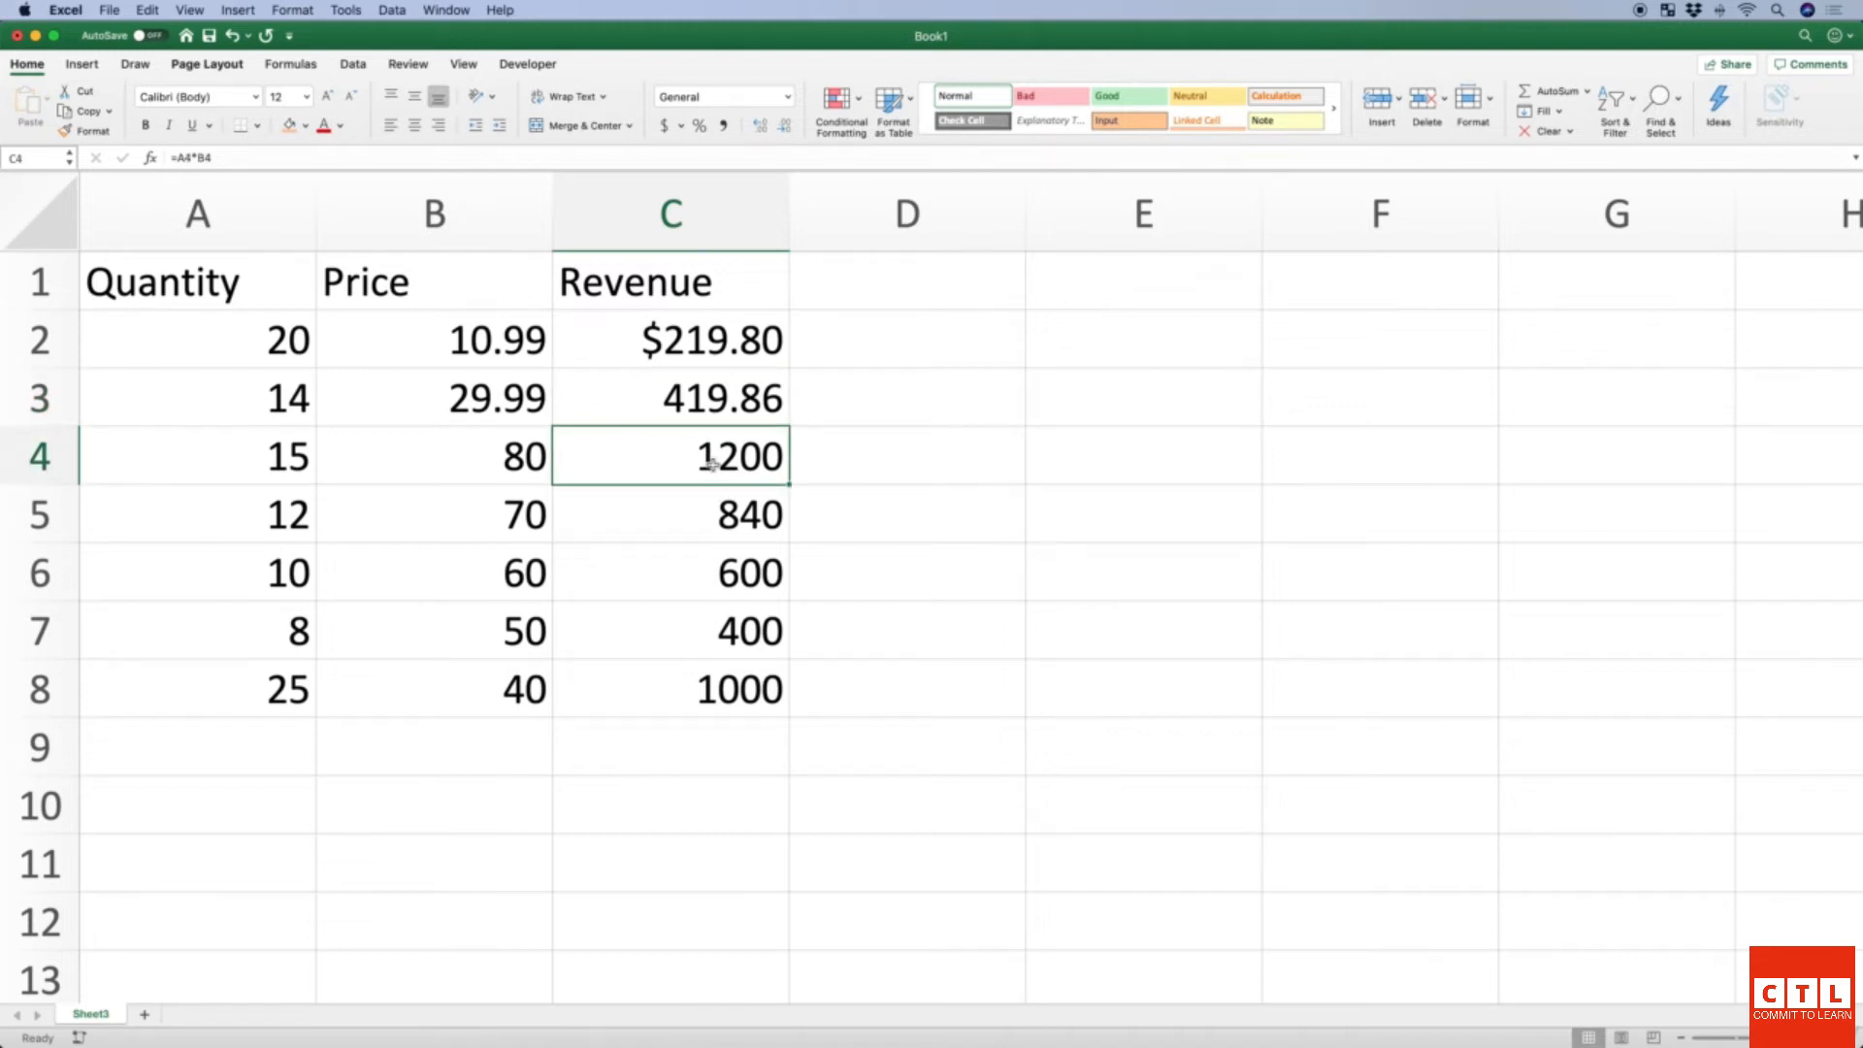
pyautogui.click(701, 400)
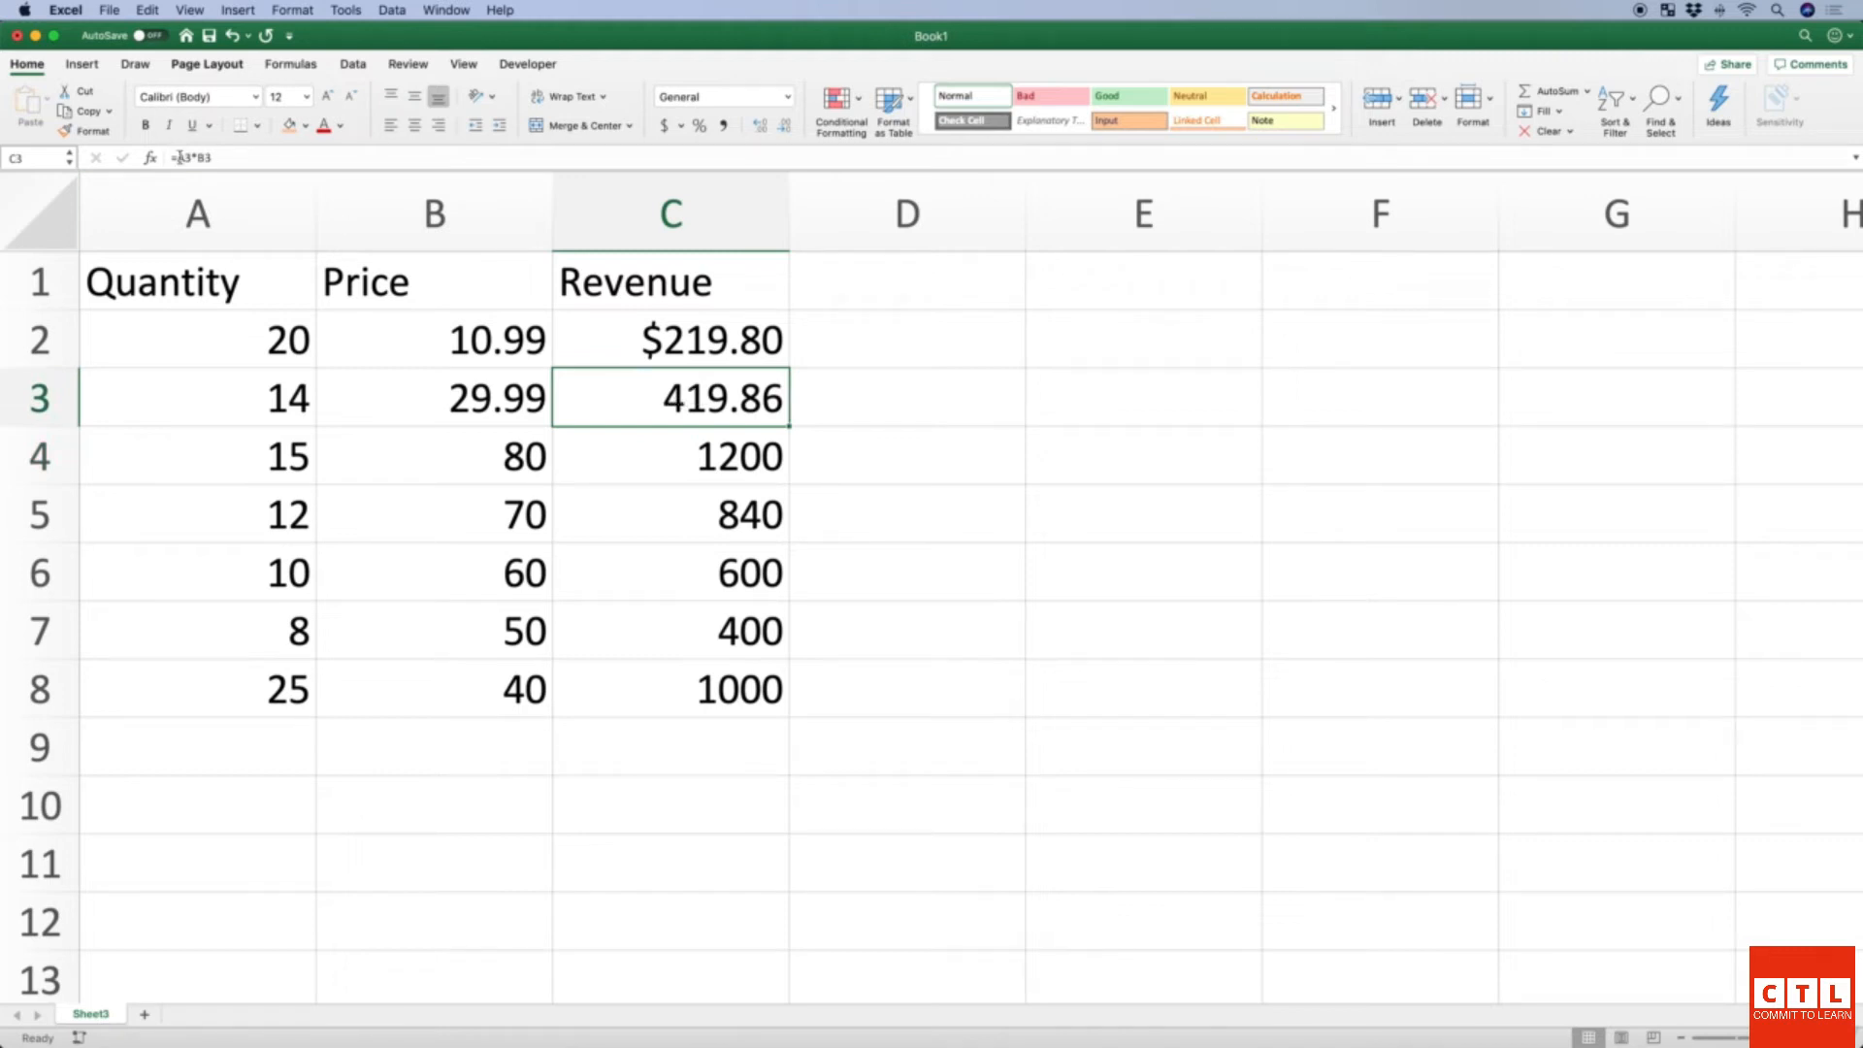
pyautogui.click(685, 454)
pyautogui.click(700, 410)
pyautogui.click(724, 453)
pyautogui.click(715, 410)
pyautogui.click(659, 438)
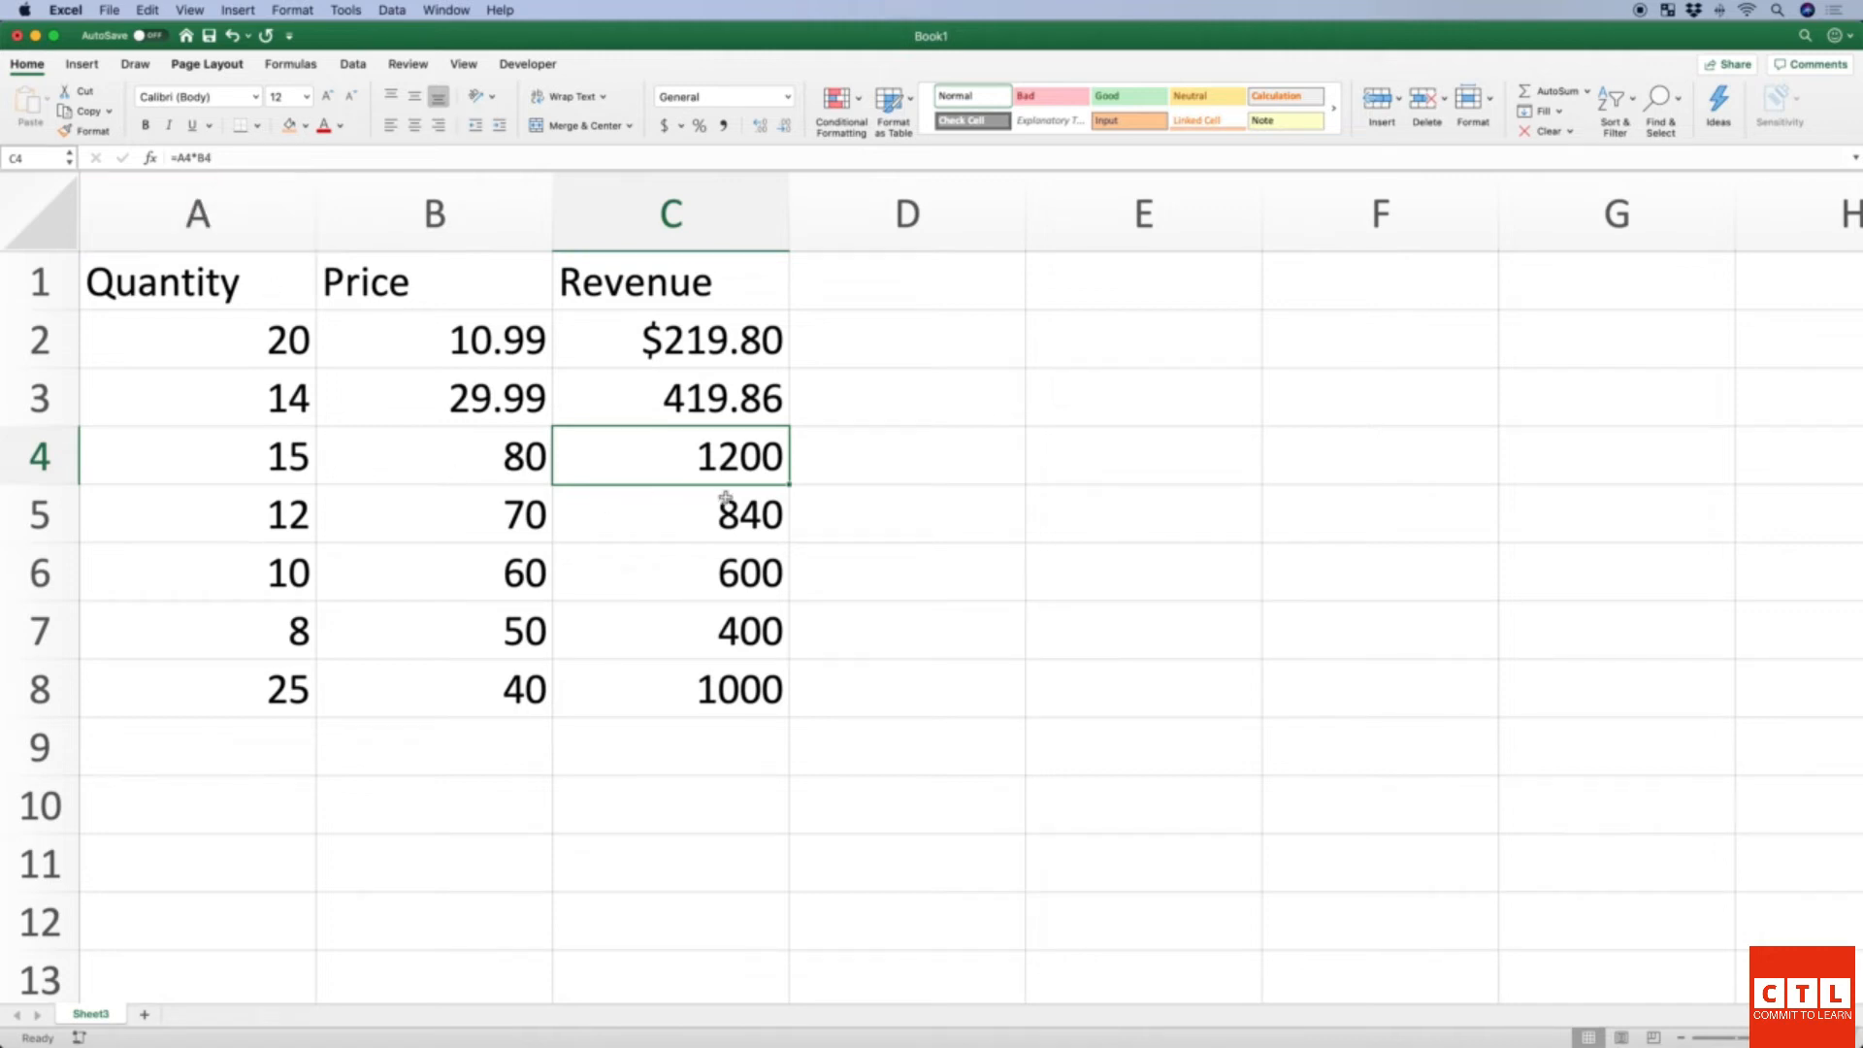
# Examine the row references in the copied revenue formulas from C5 down to C8.
pyautogui.click(682, 518)
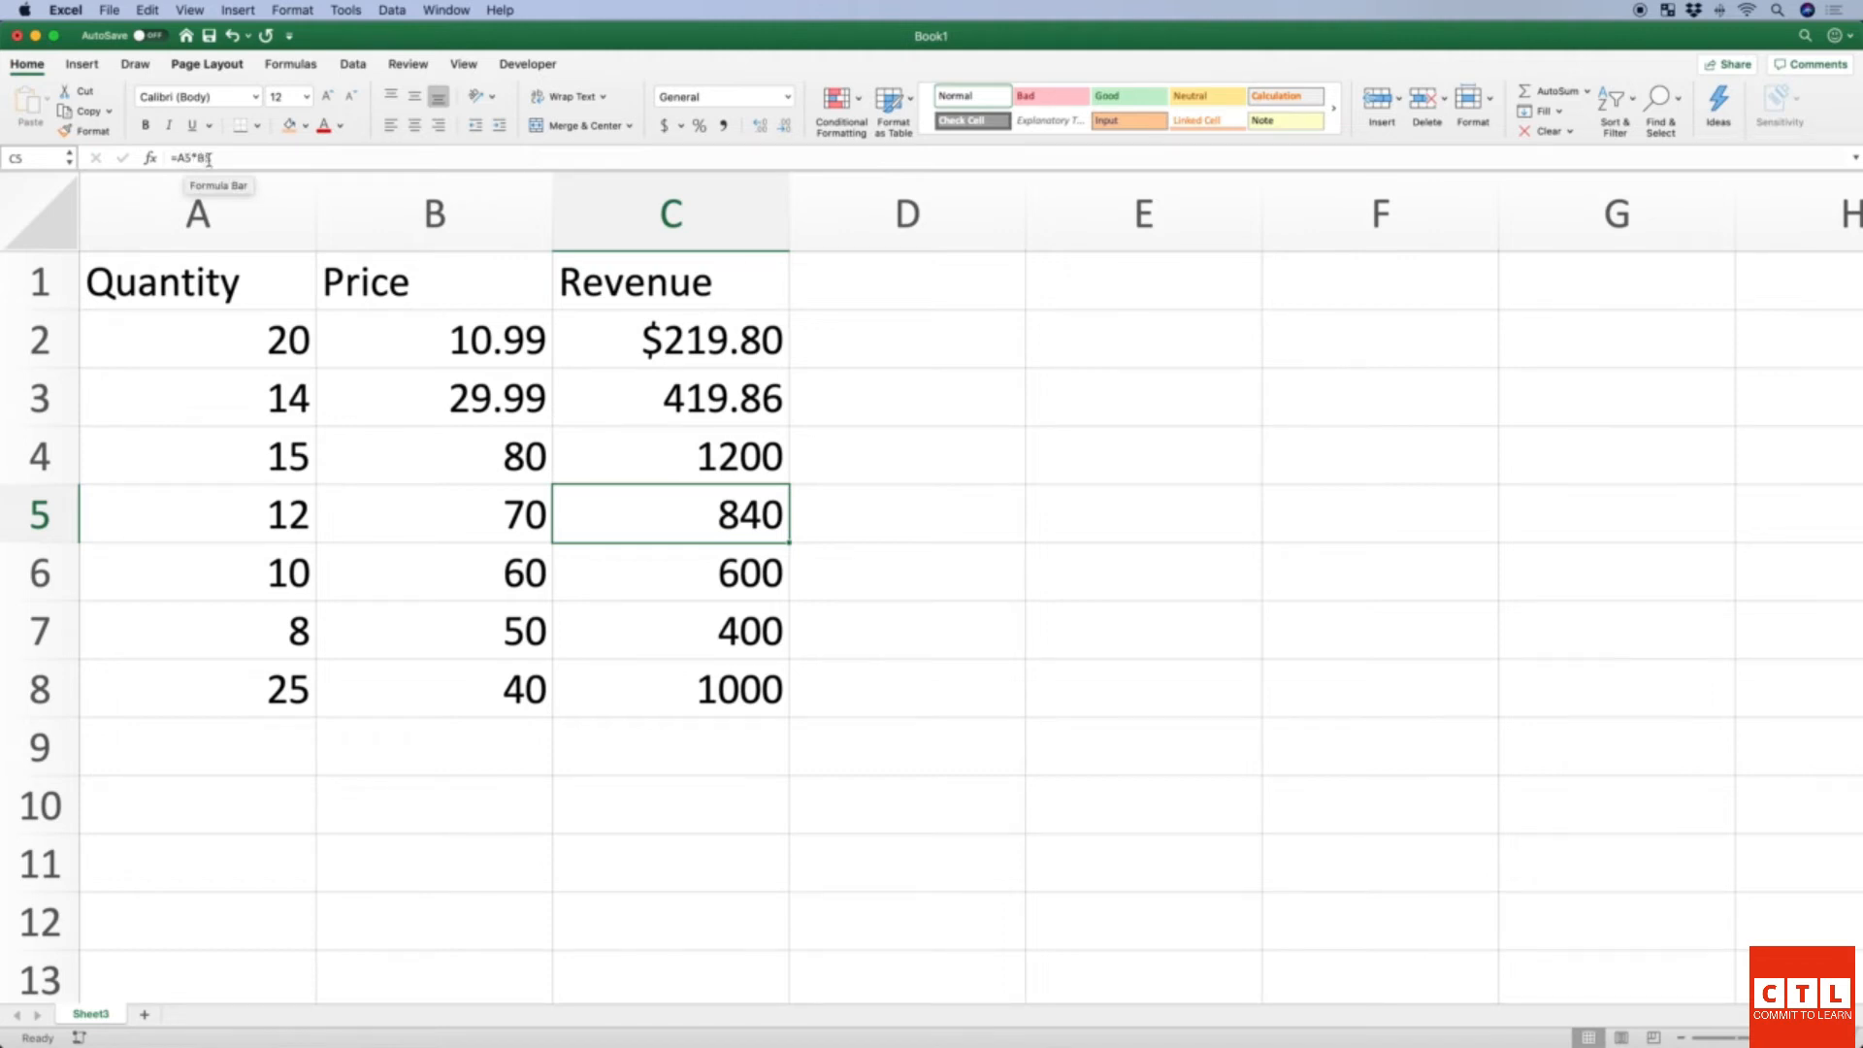
pyautogui.click(283, 158)
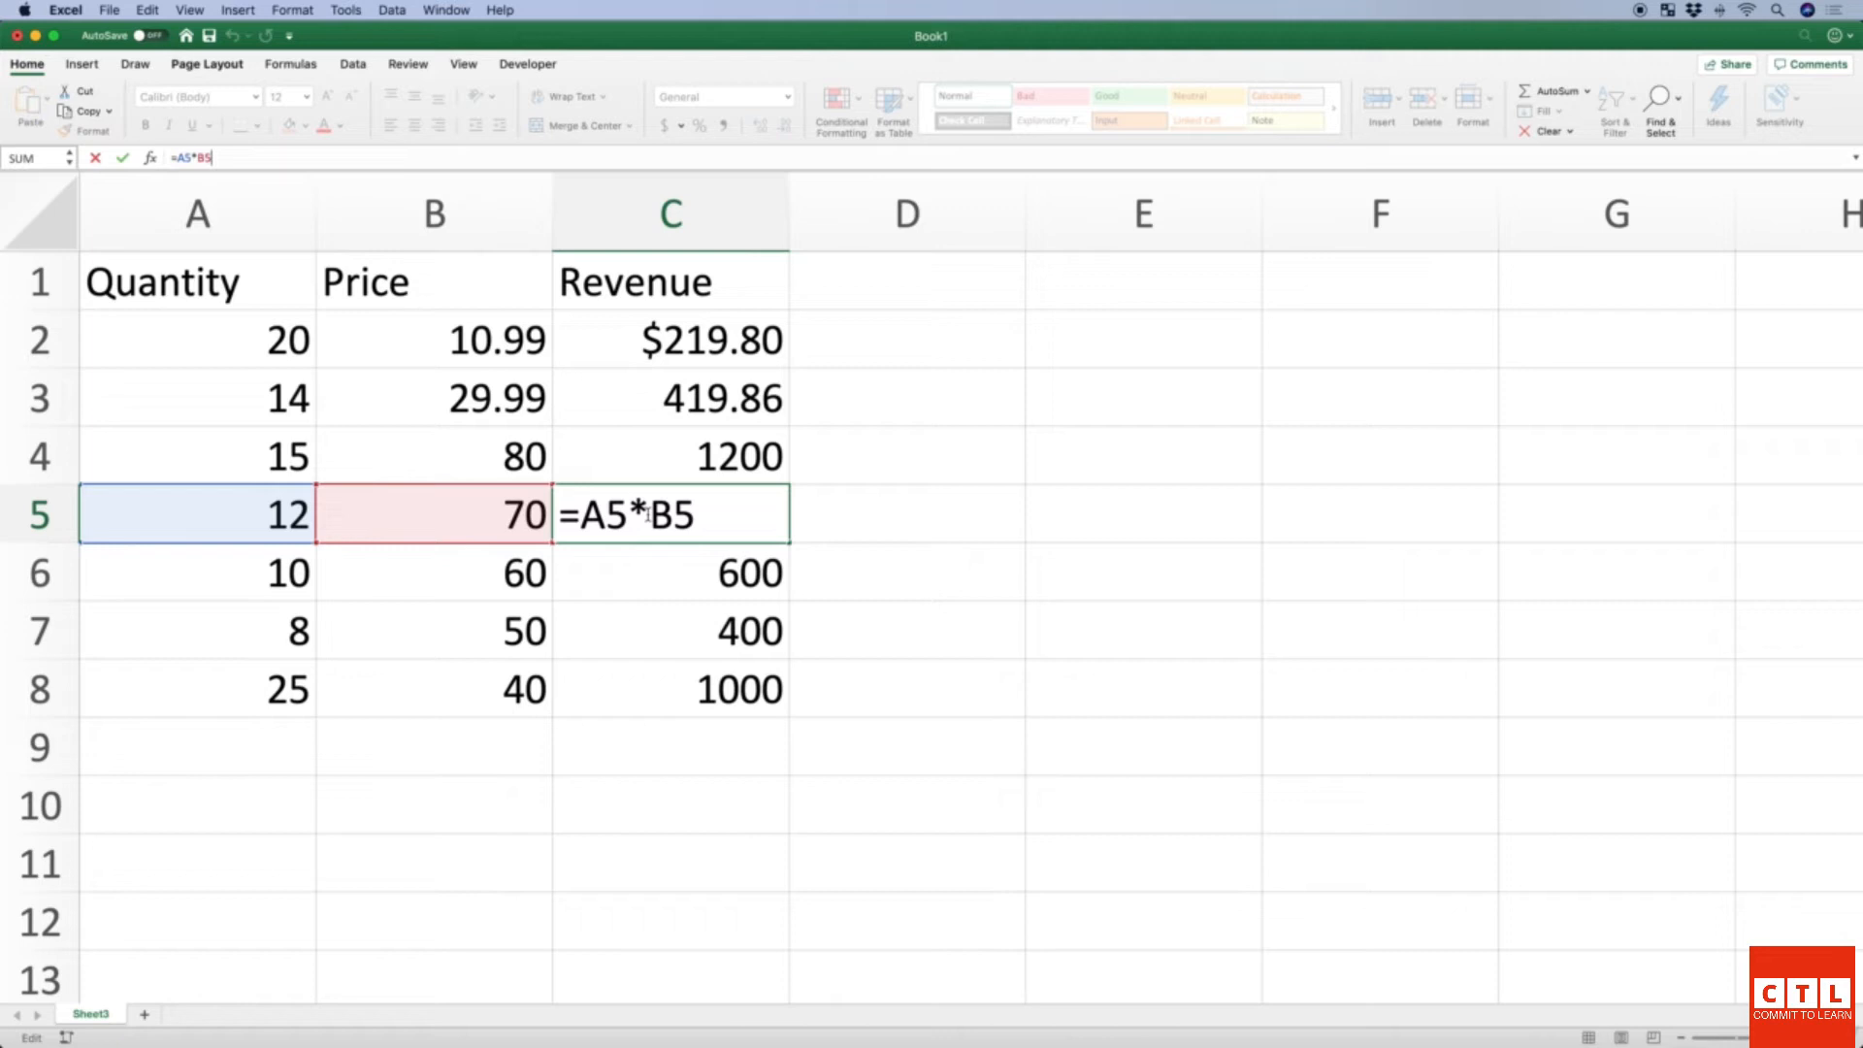
pyautogui.press('Return')
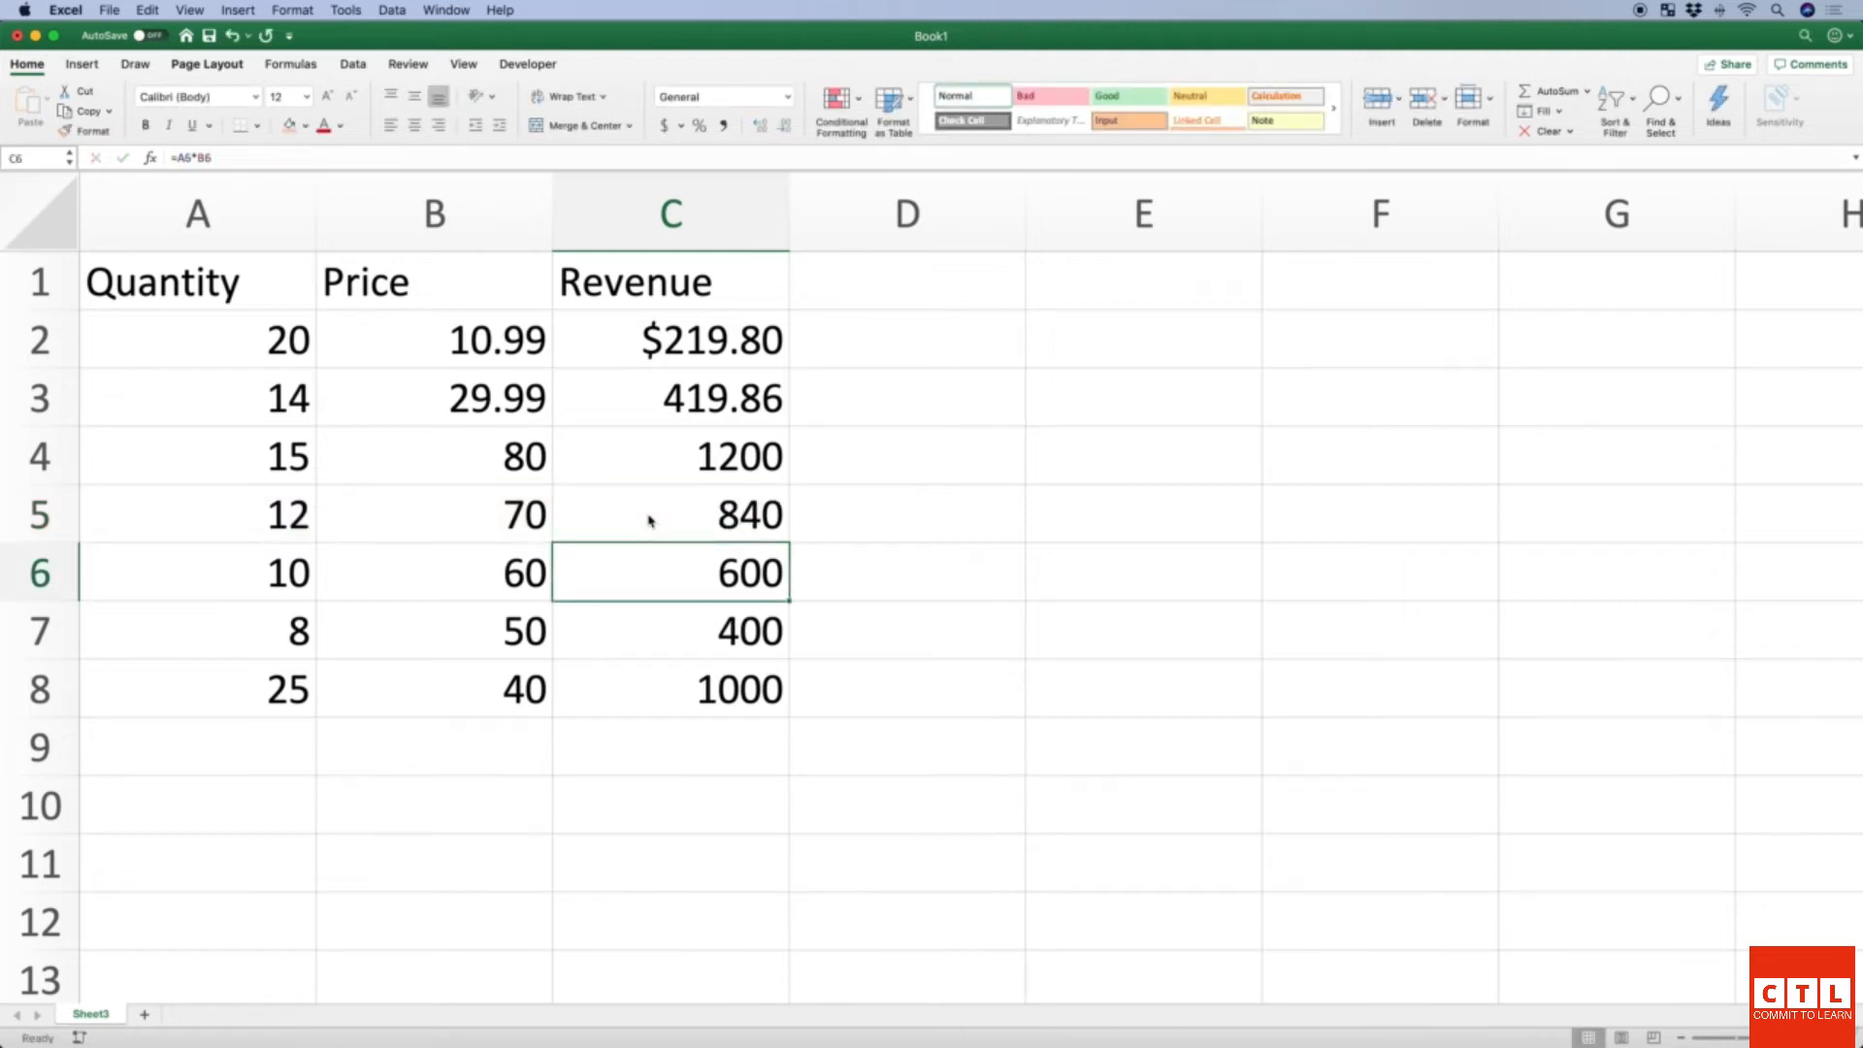
pyautogui.press('Down')
pyautogui.press('Down')
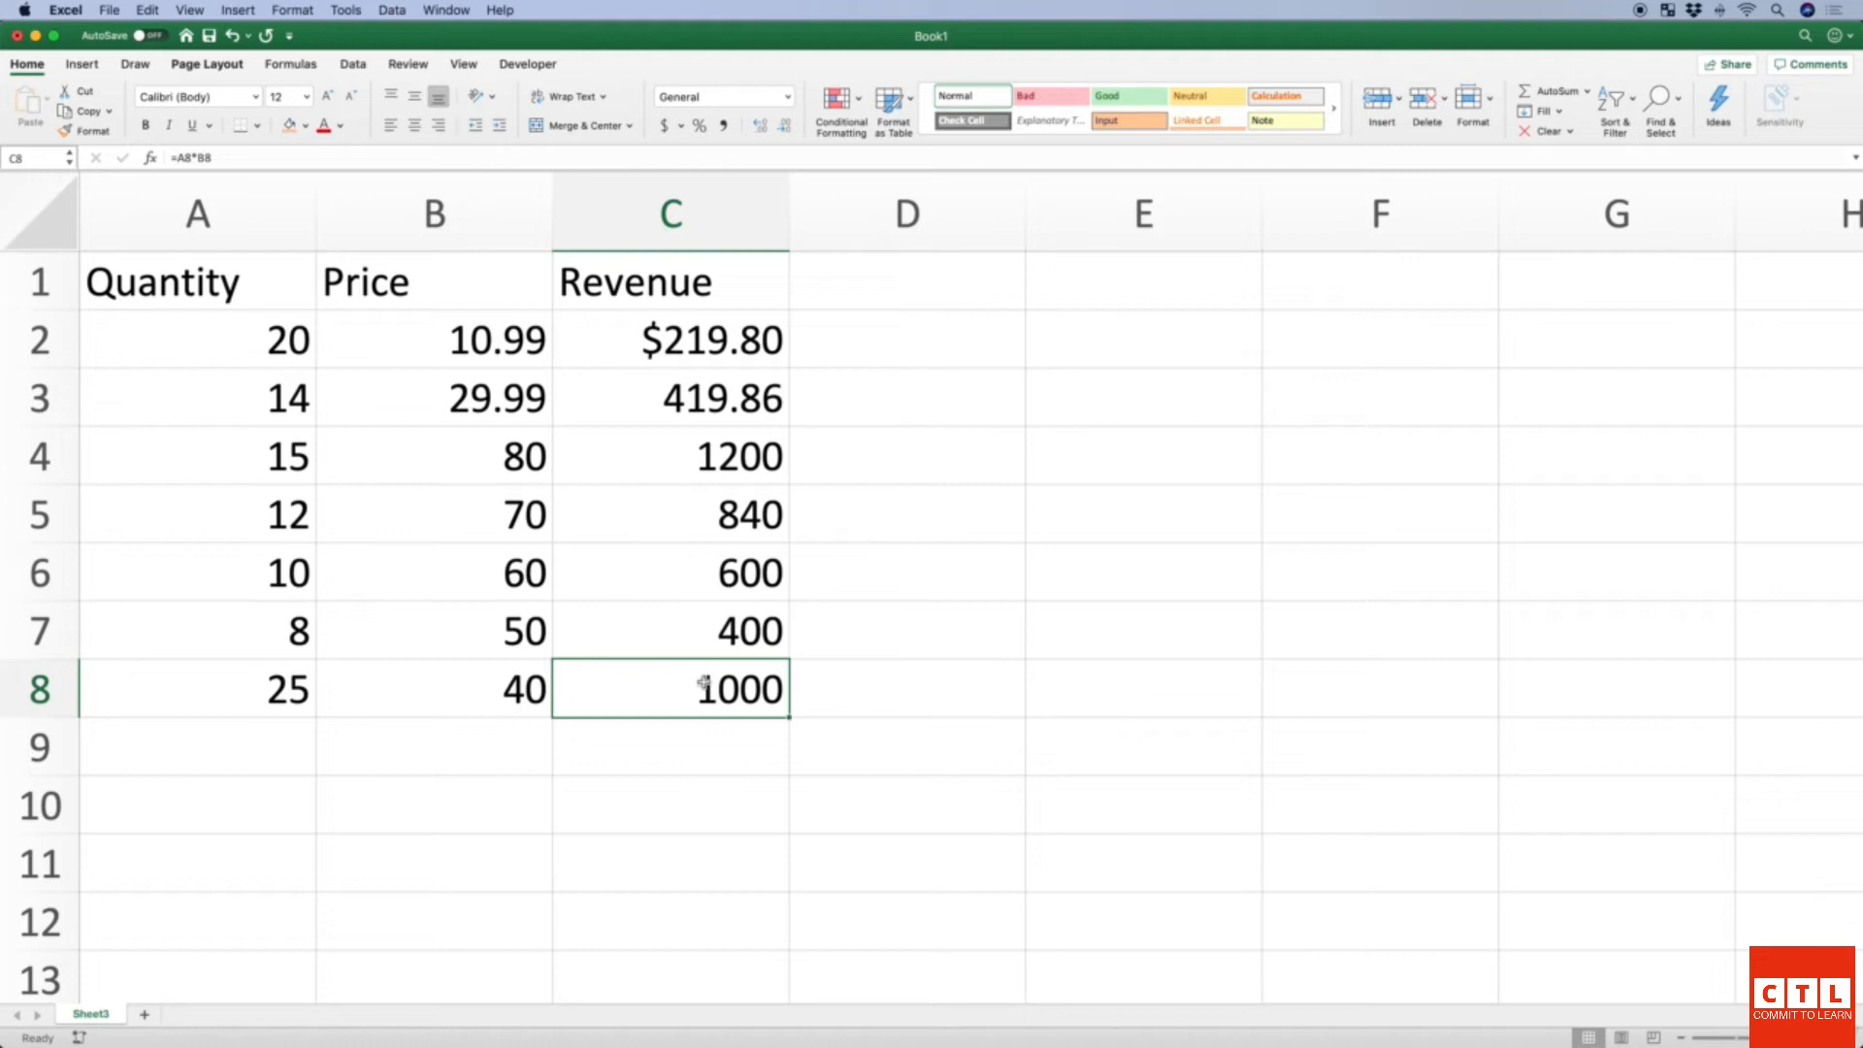
# Highlight the cells that the revenue formula in C8 uses.
pyautogui.click(253, 158)
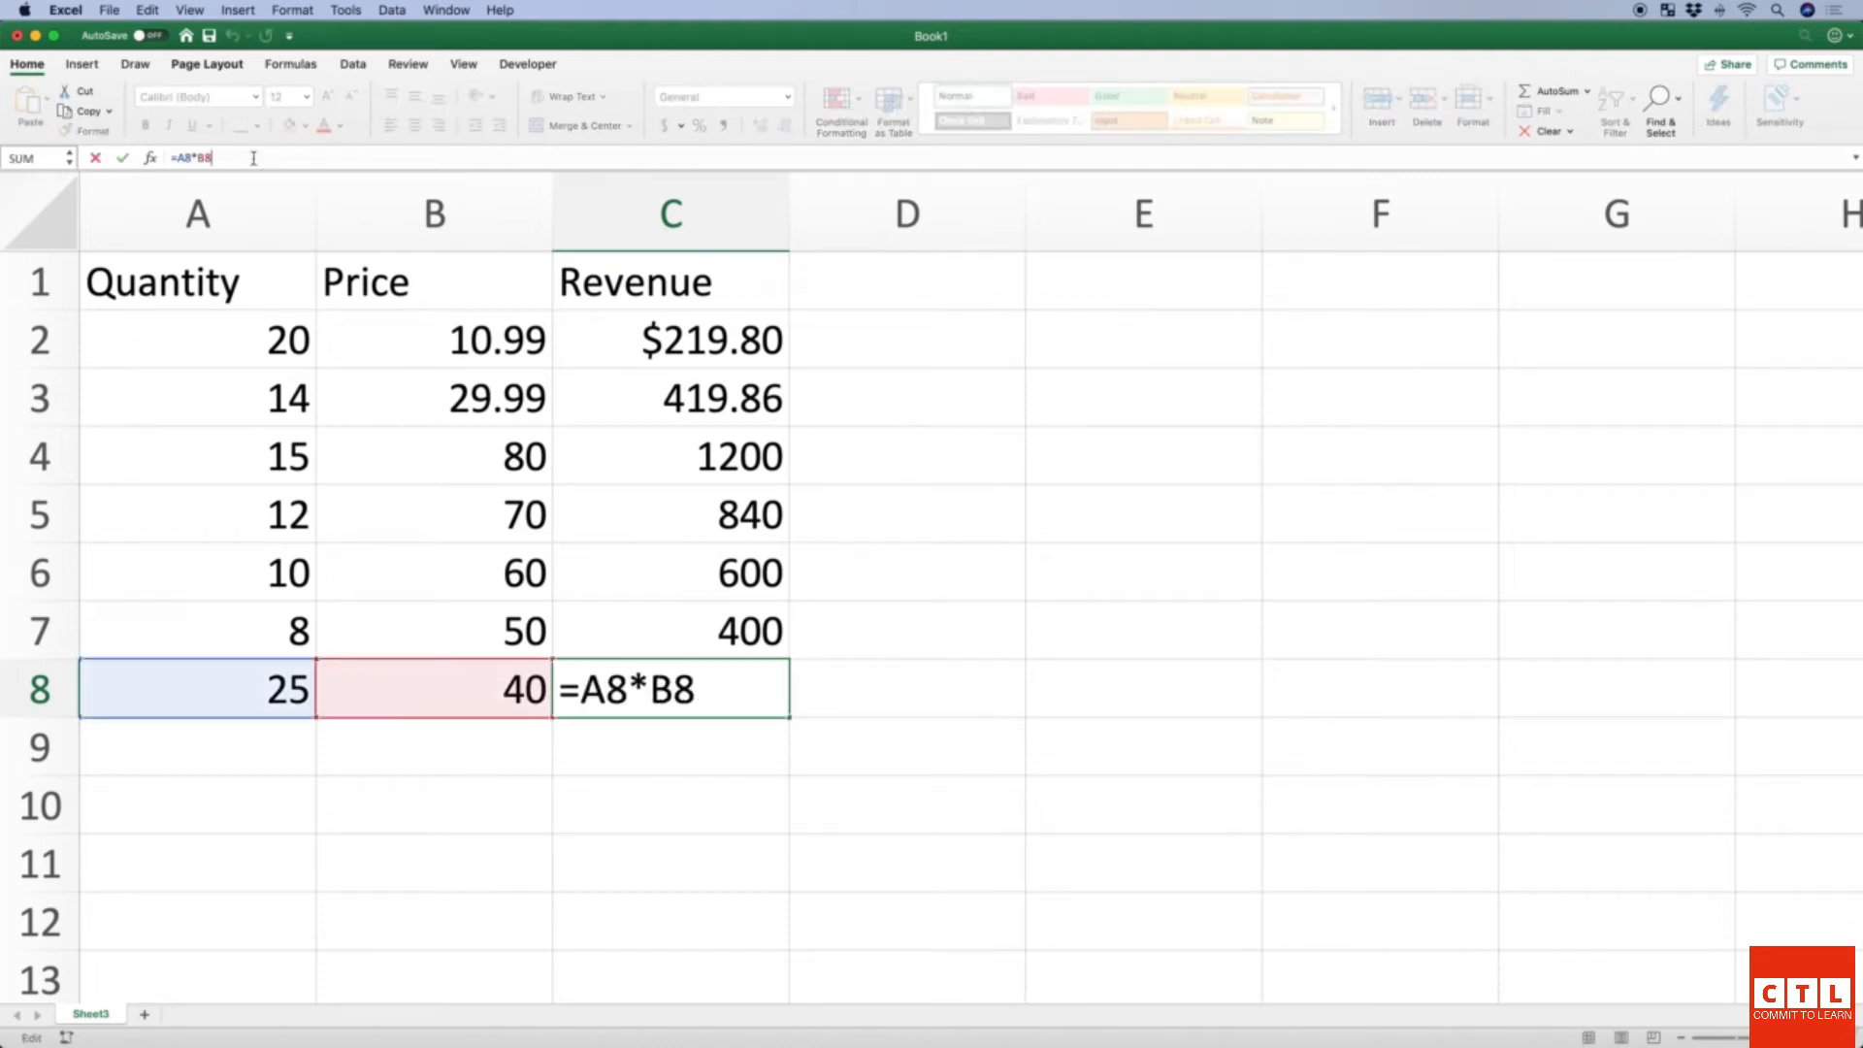
pyautogui.press('Return')
pyautogui.press('Up')
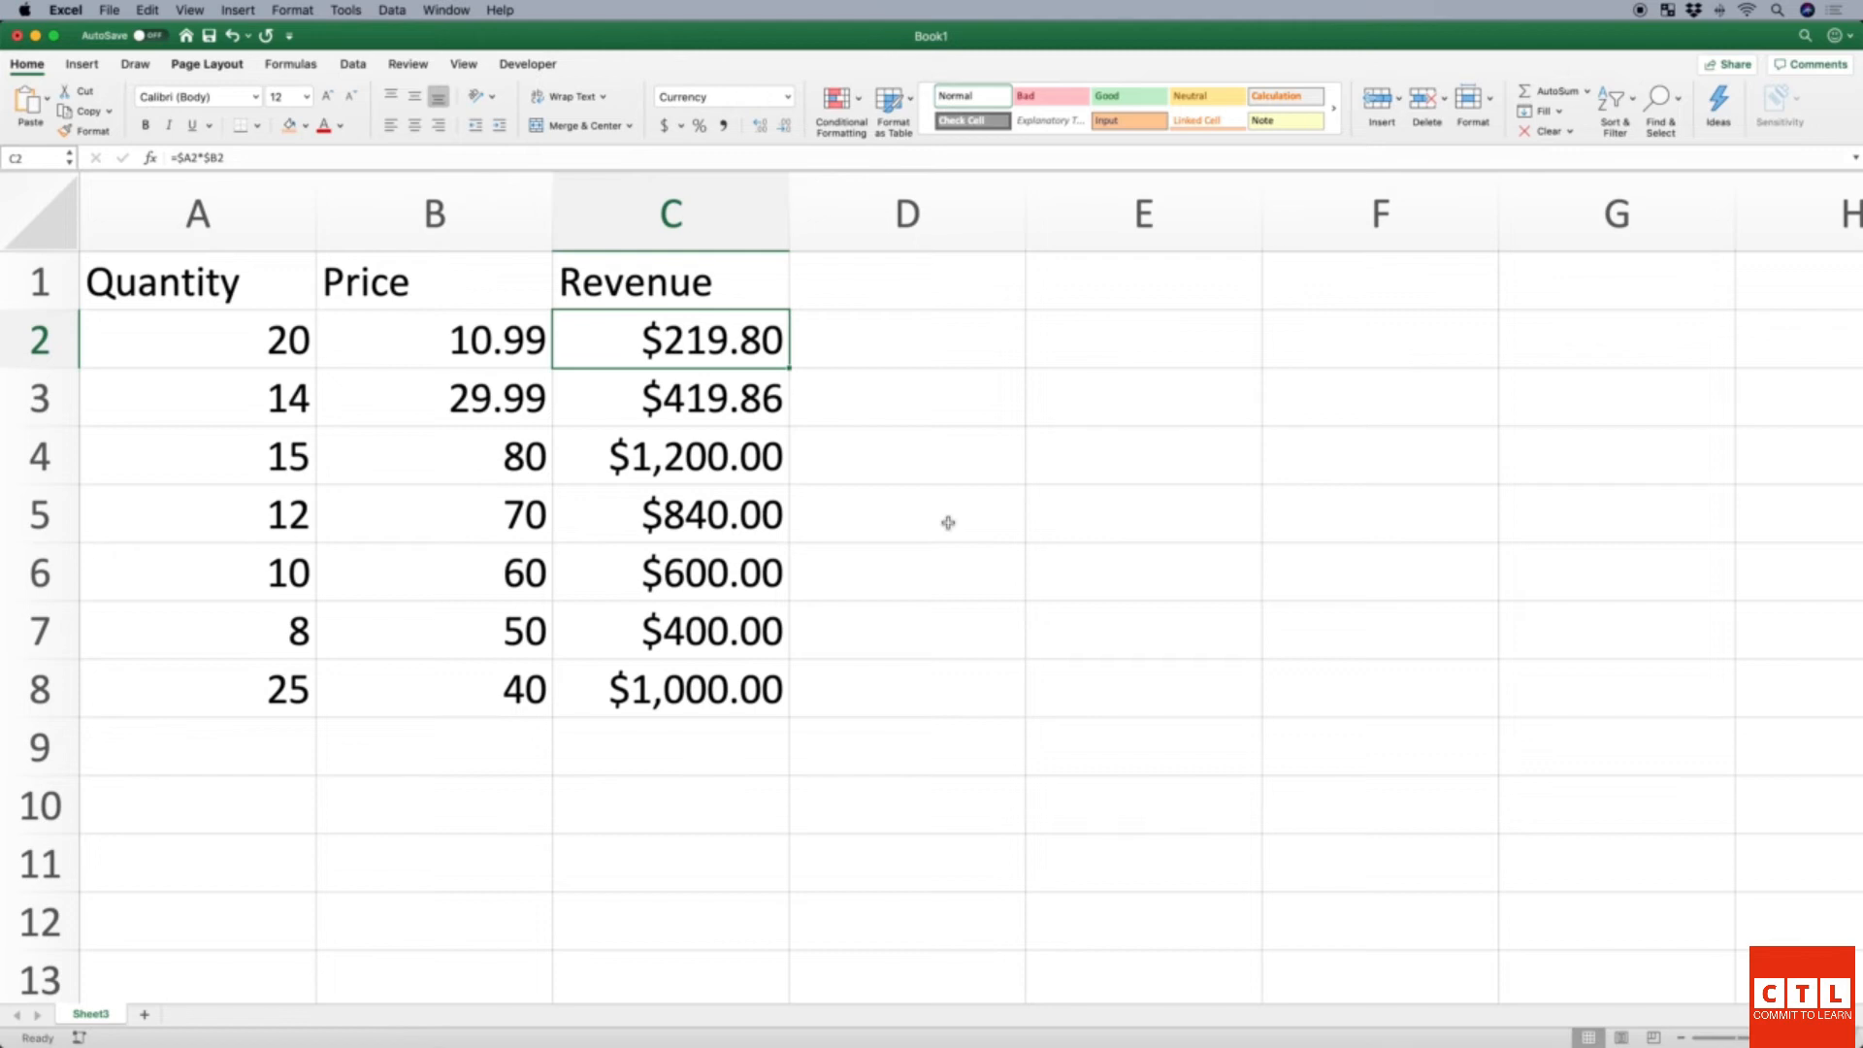
# Change the revenue formula in C2 to =$A$2*$B$2 and fill it down through C8.
pyautogui.press('Down')
pyautogui.press('Up')
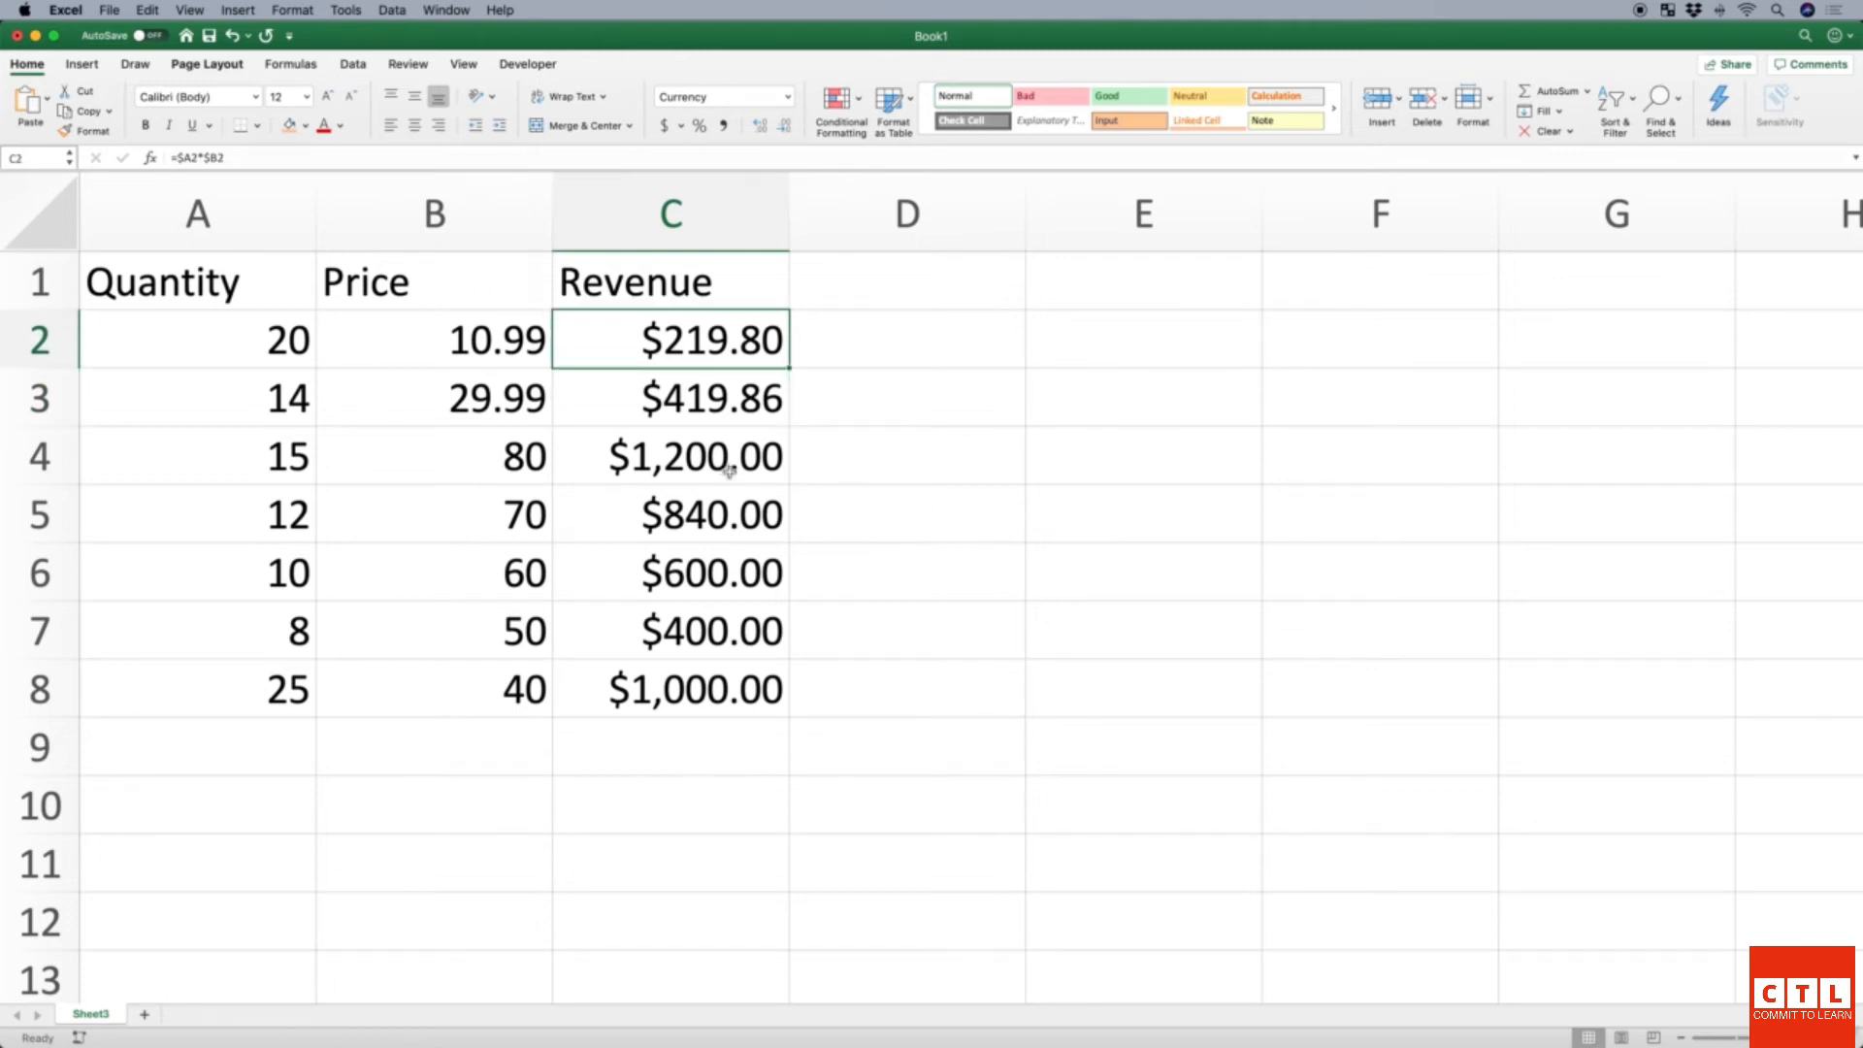
pyautogui.click(192, 158)
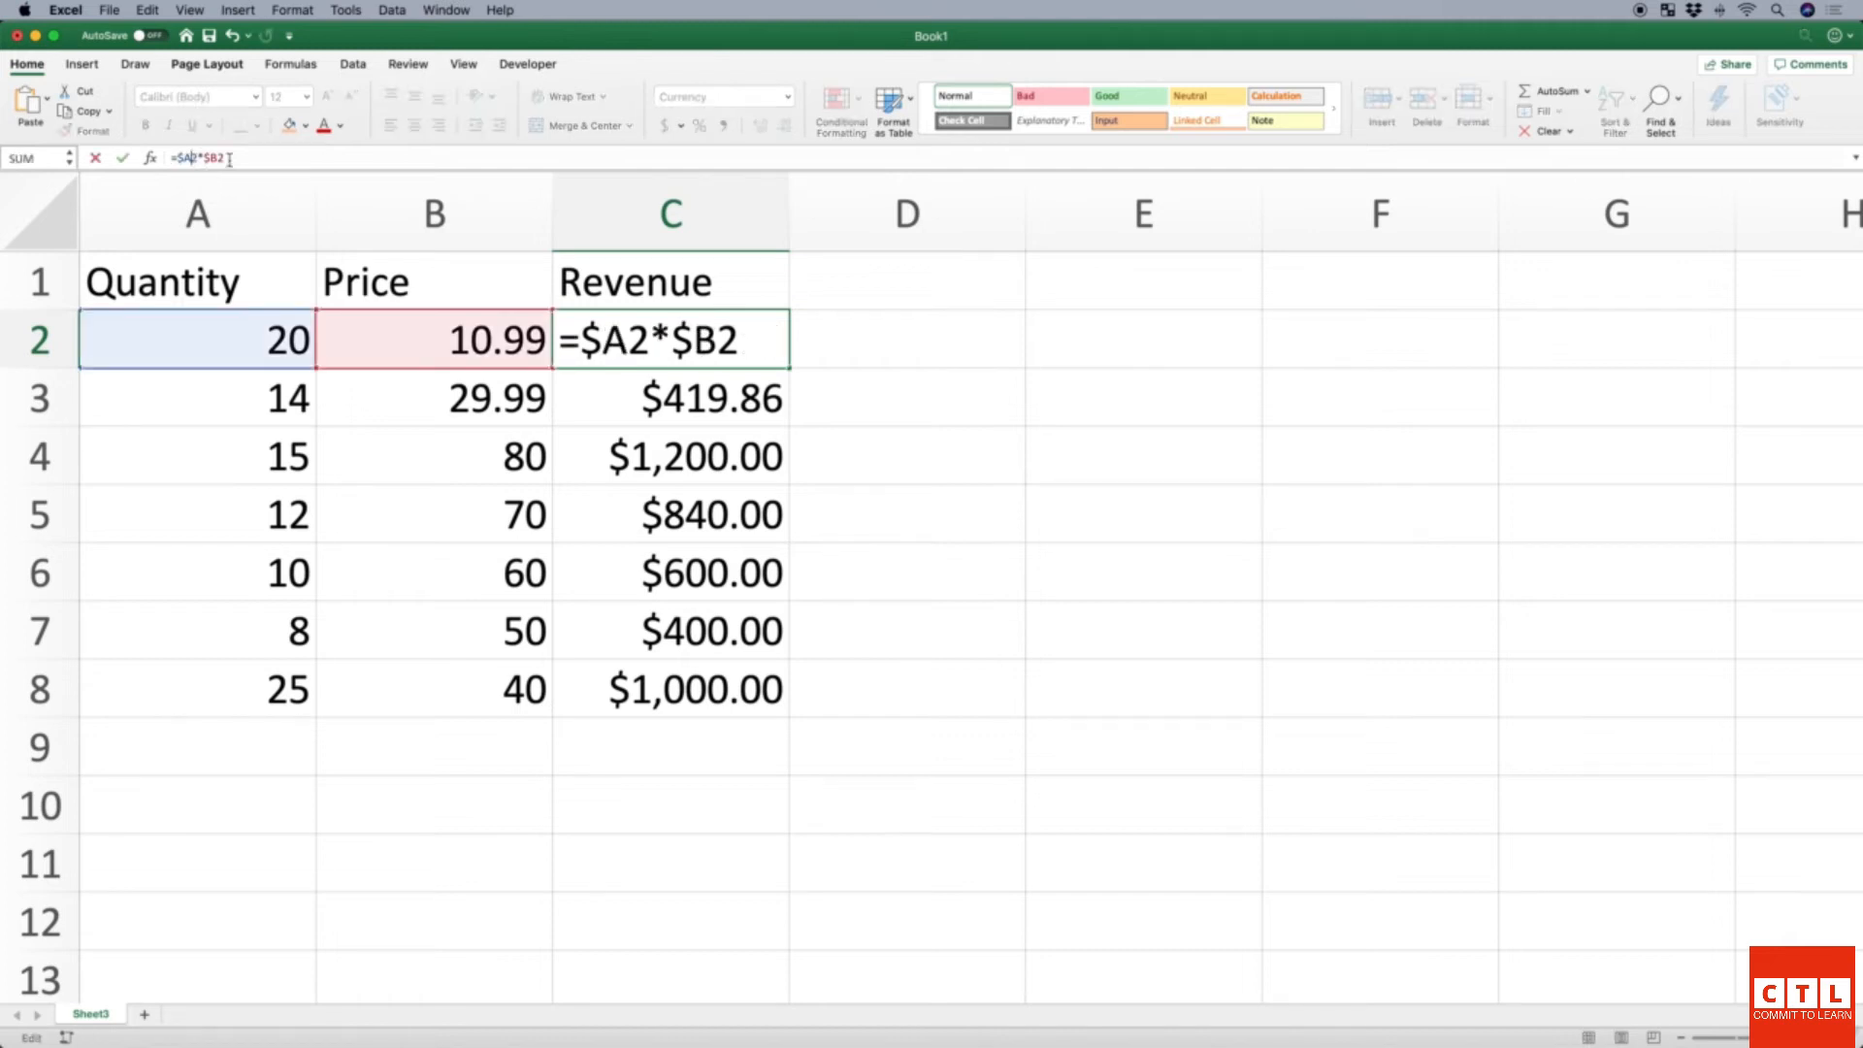
pyautogui.write('$A3*')
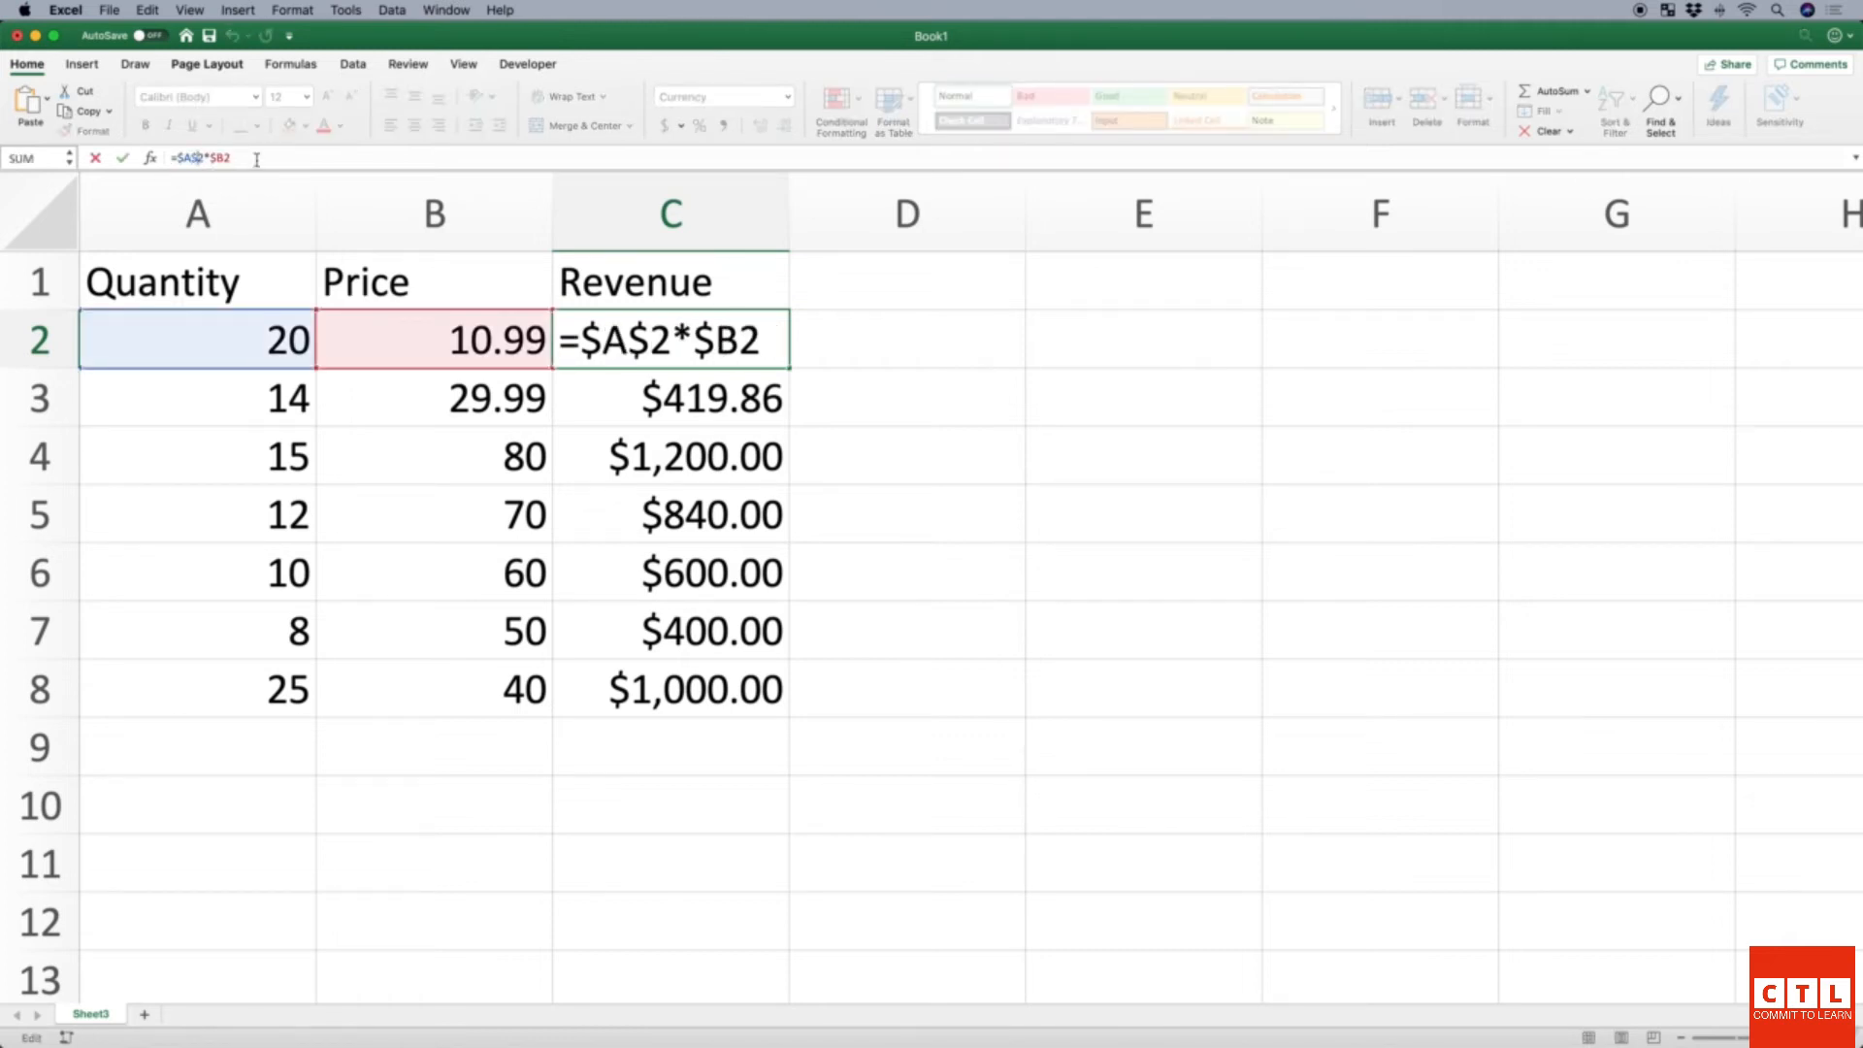
pyautogui.write('$')
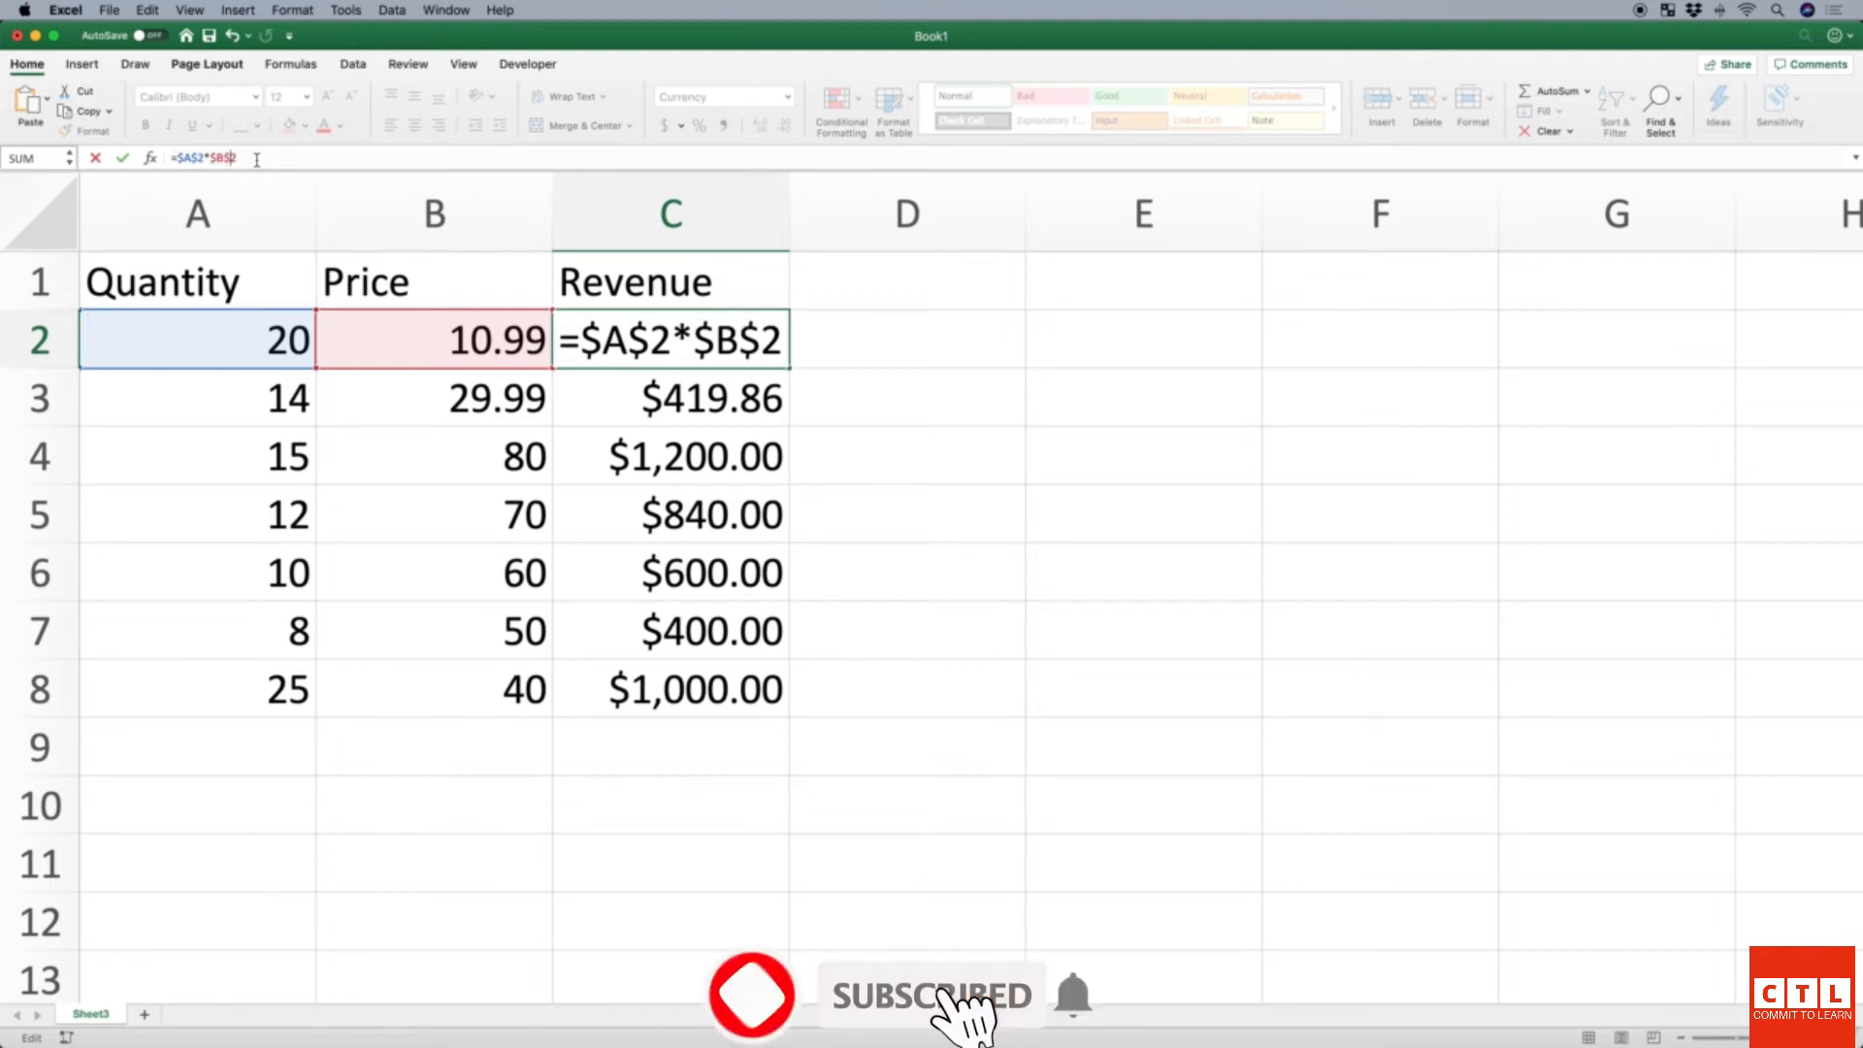
pyautogui.press('Return')
pyautogui.press('Up')
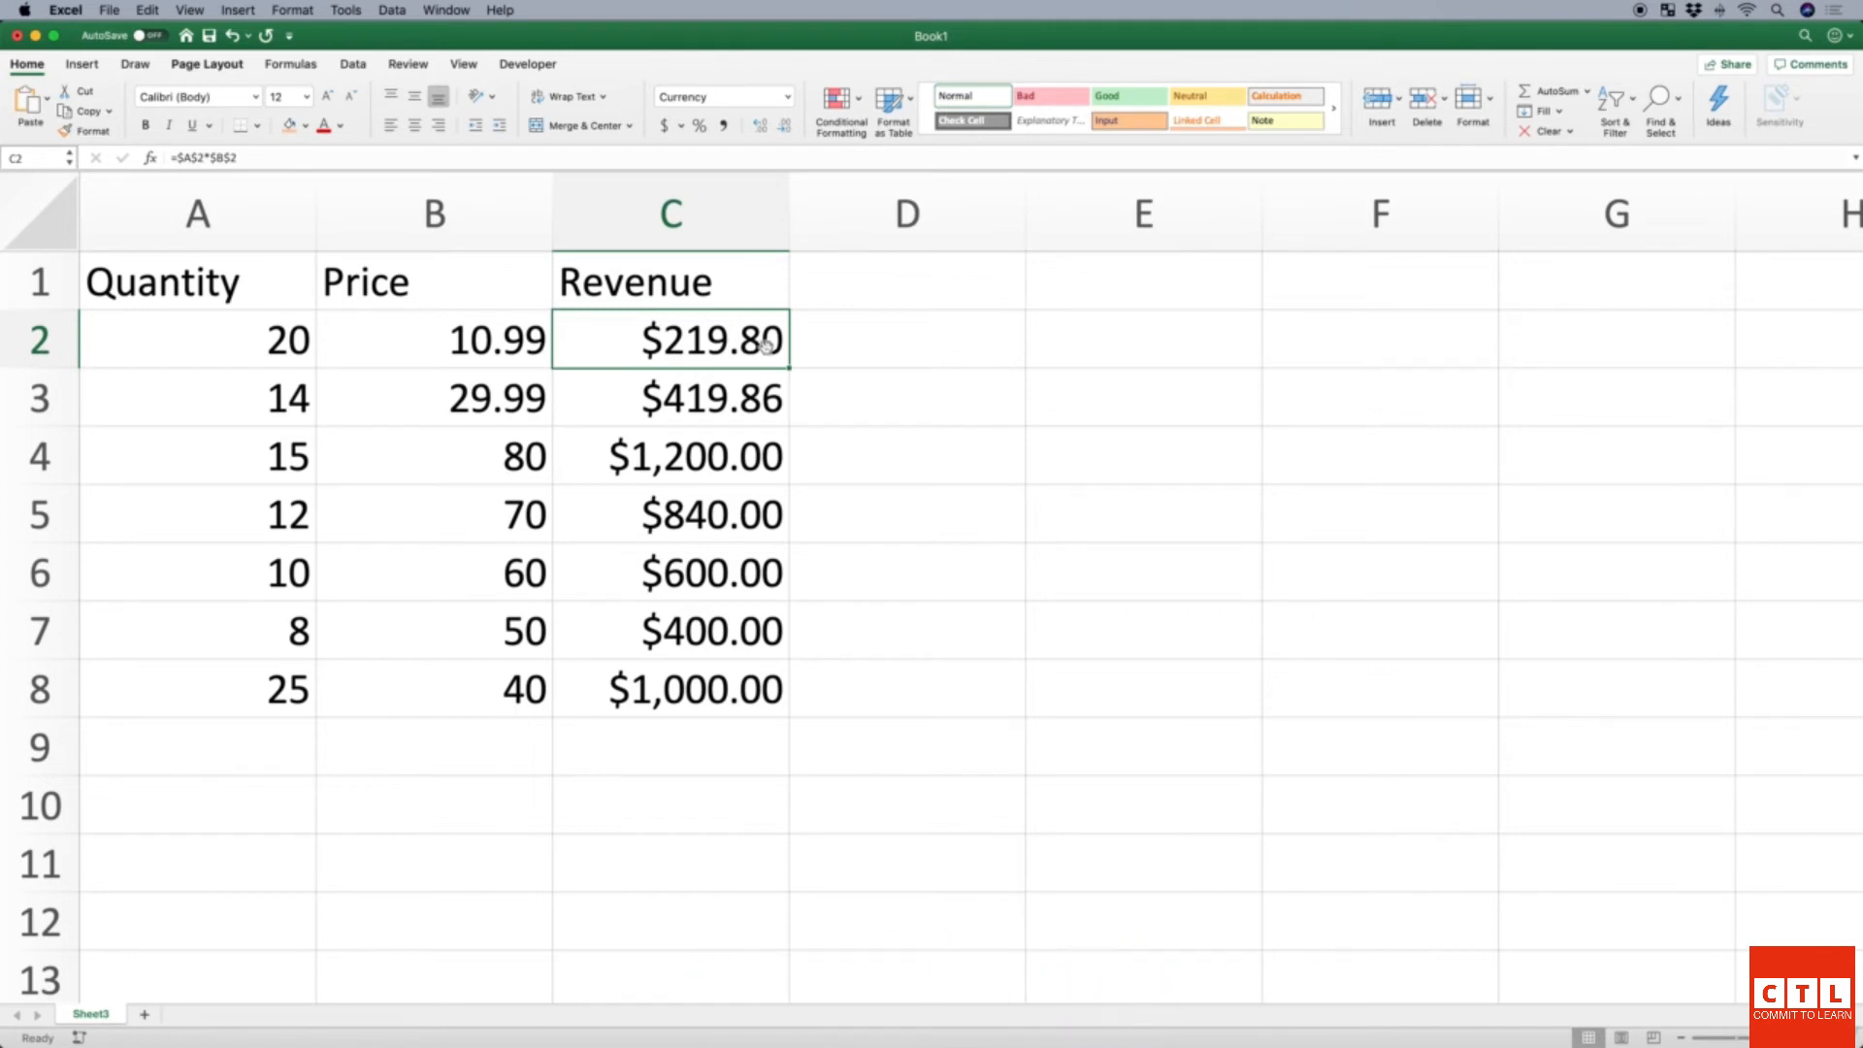
pyautogui.moveTo(791, 368); pyautogui.dragTo(786, 698)
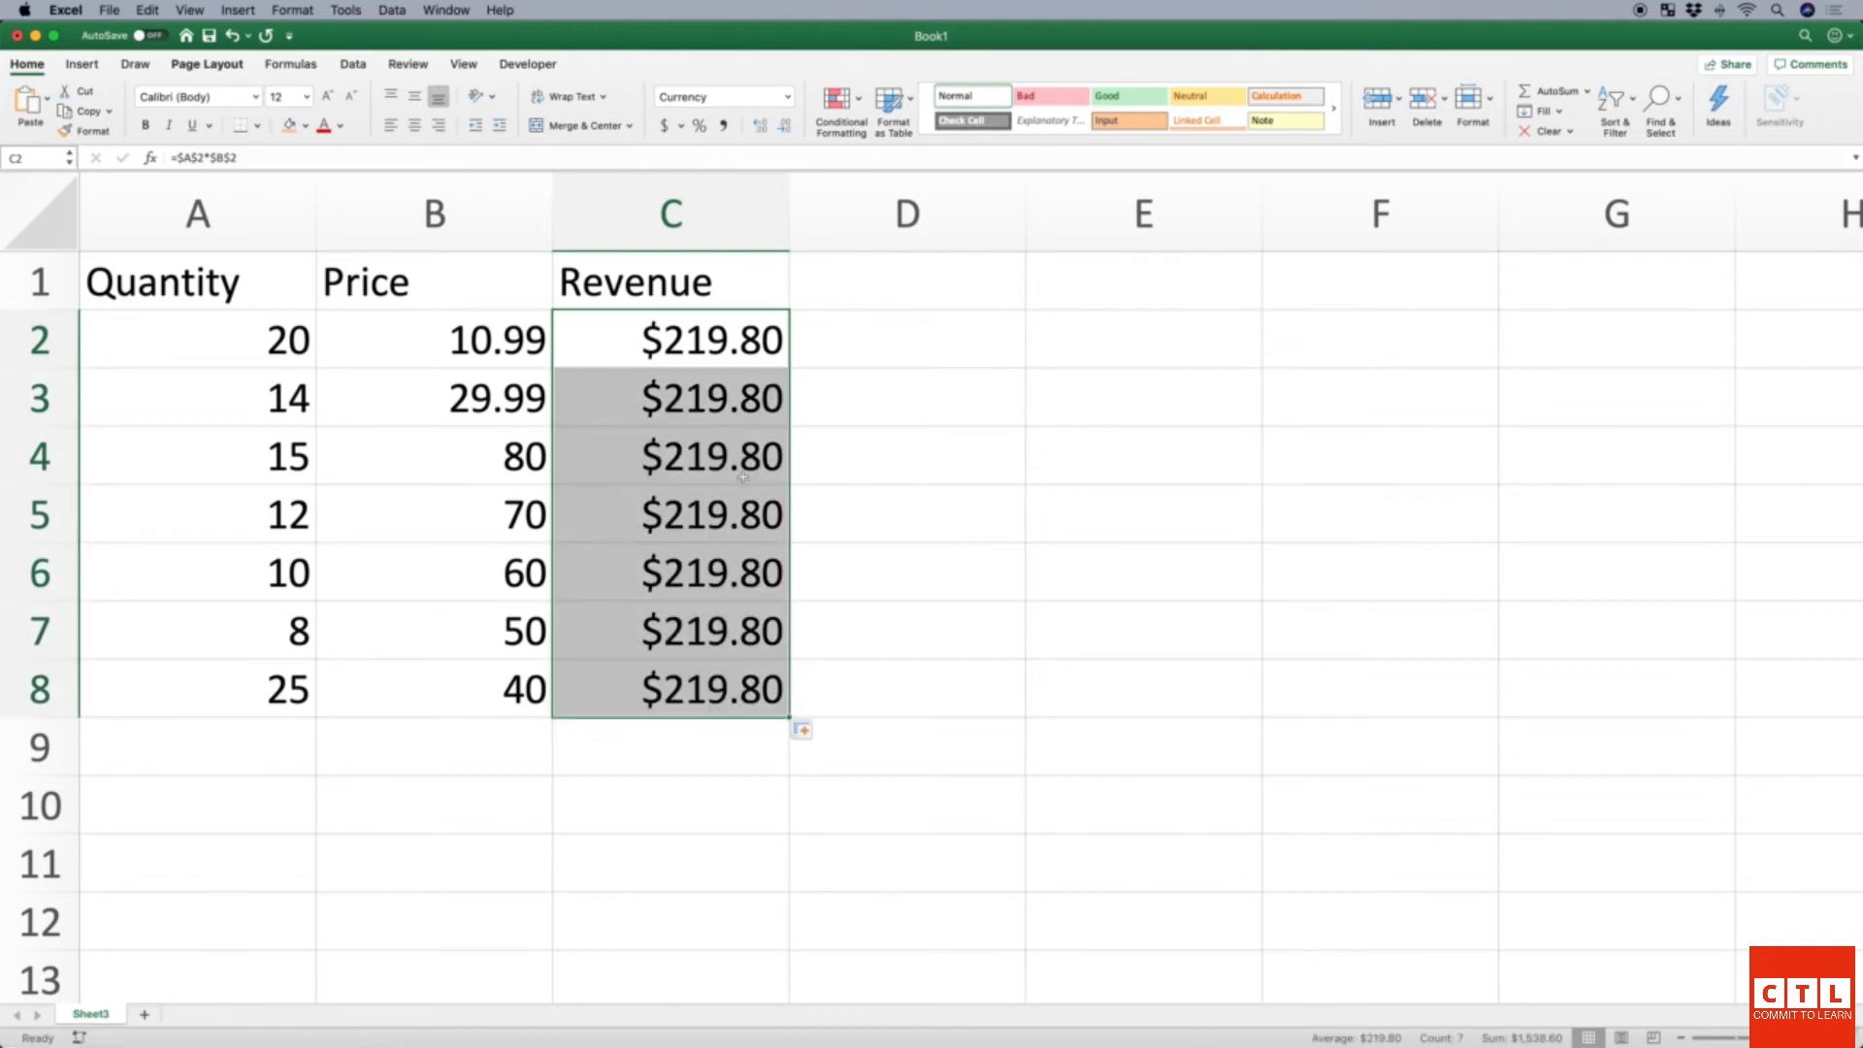
# Examine the cell references in the filled revenue formulas from C2 down to C8.
pyautogui.click(691, 335)
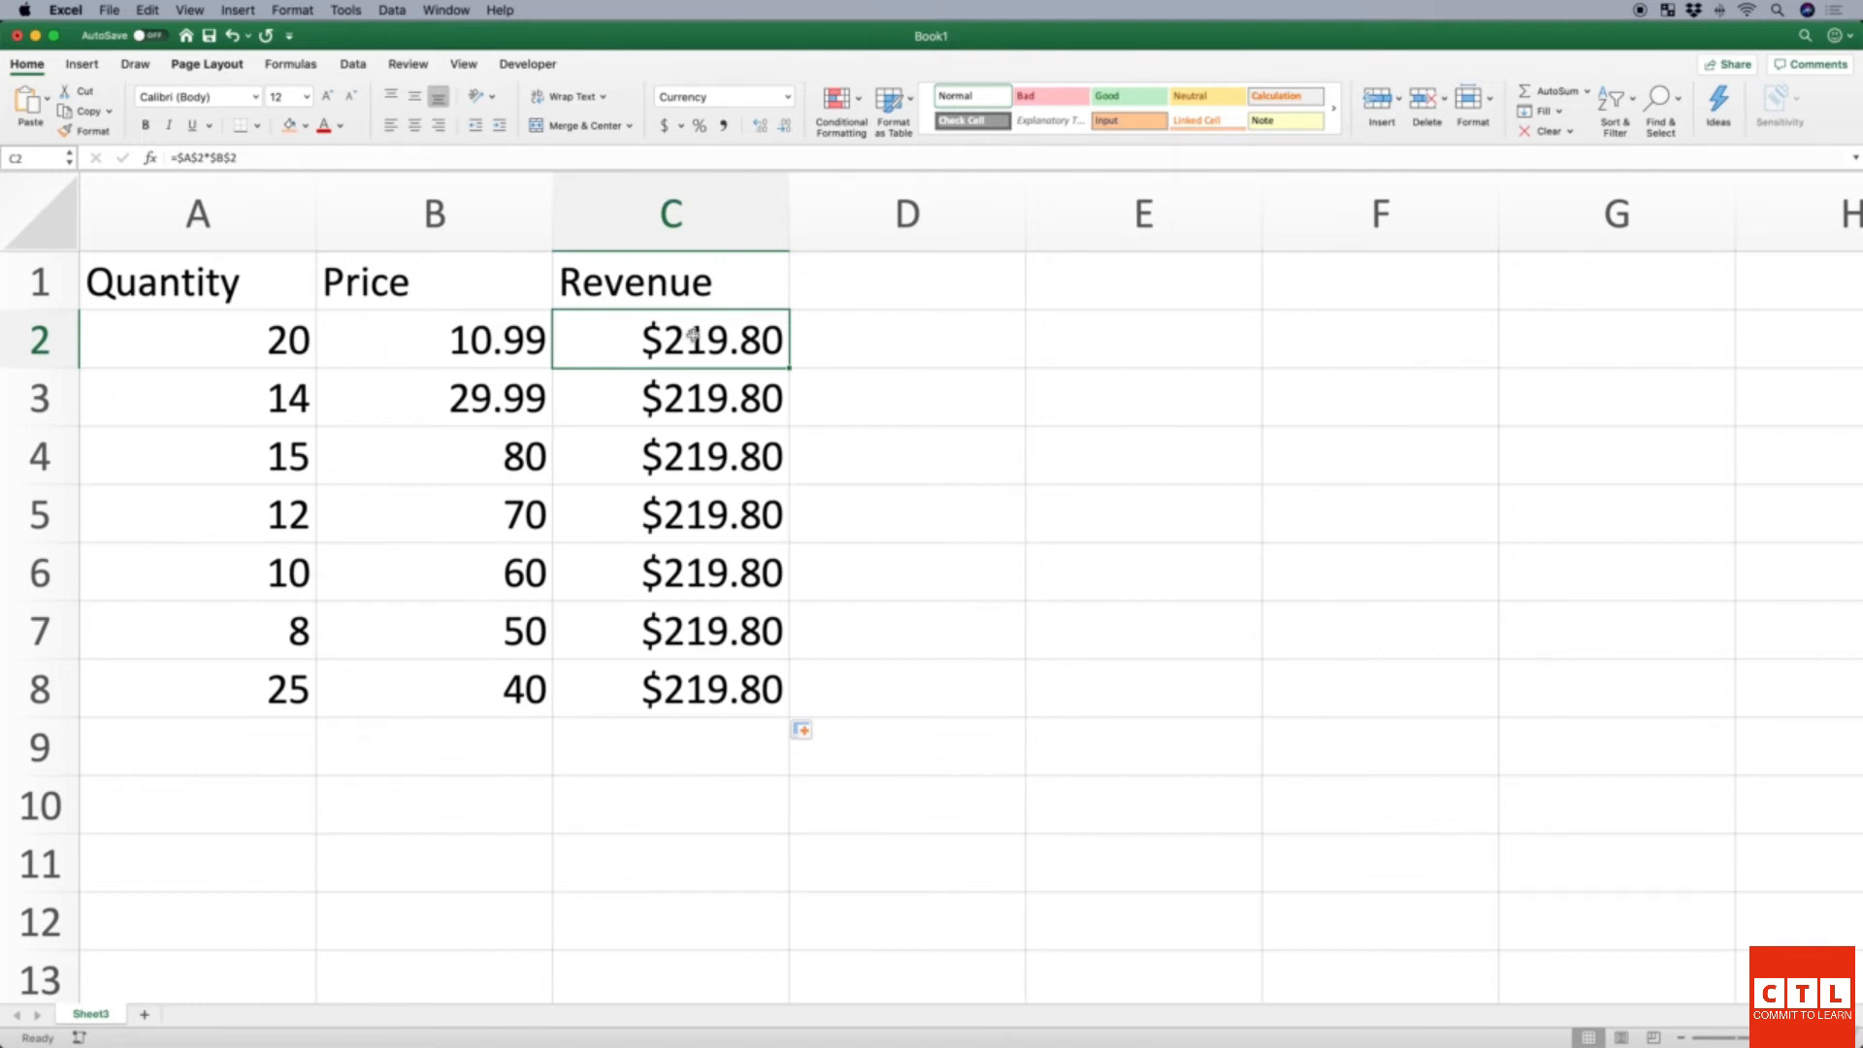
pyautogui.press('Down')
pyautogui.press('Down')
pyautogui.press('Down')
pyautogui.press('Down')
pyautogui.press('Down')
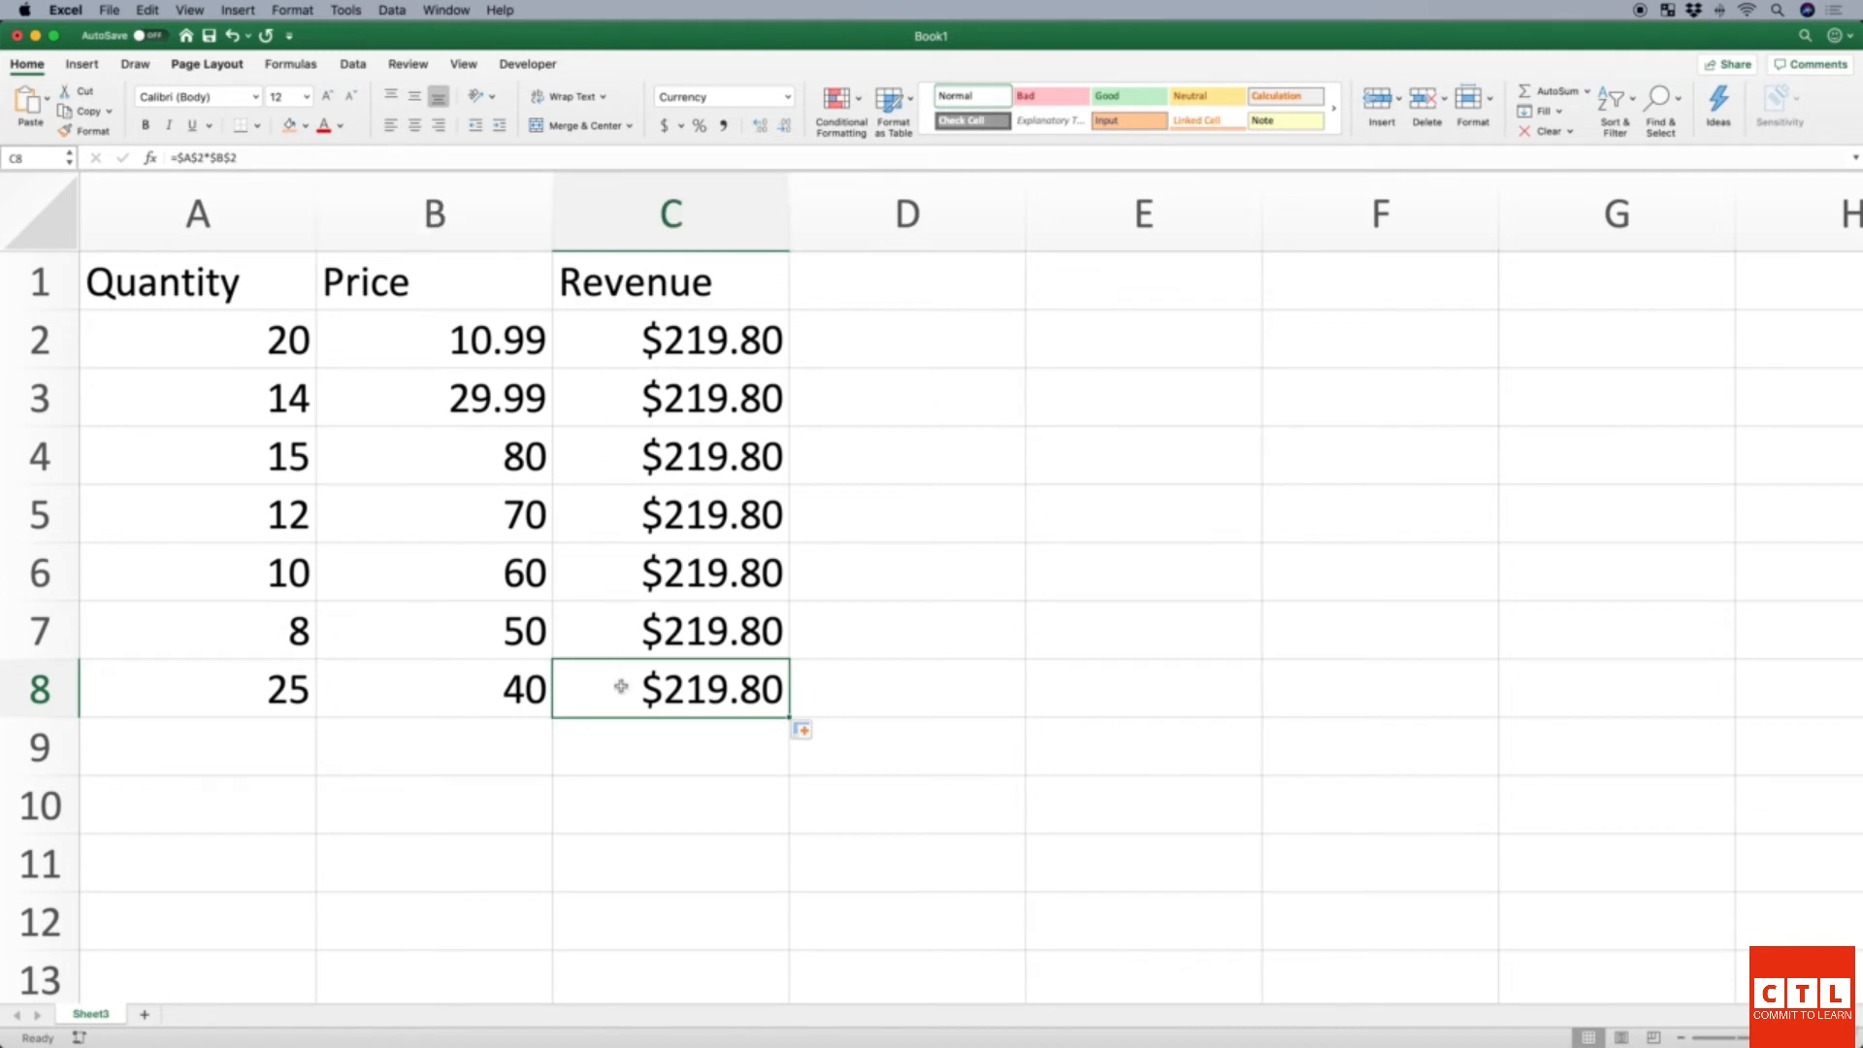
# Highlight the cells that the absolute formula in C8 uses, and review the formulas back up to C2.
pyautogui.click(275, 158)
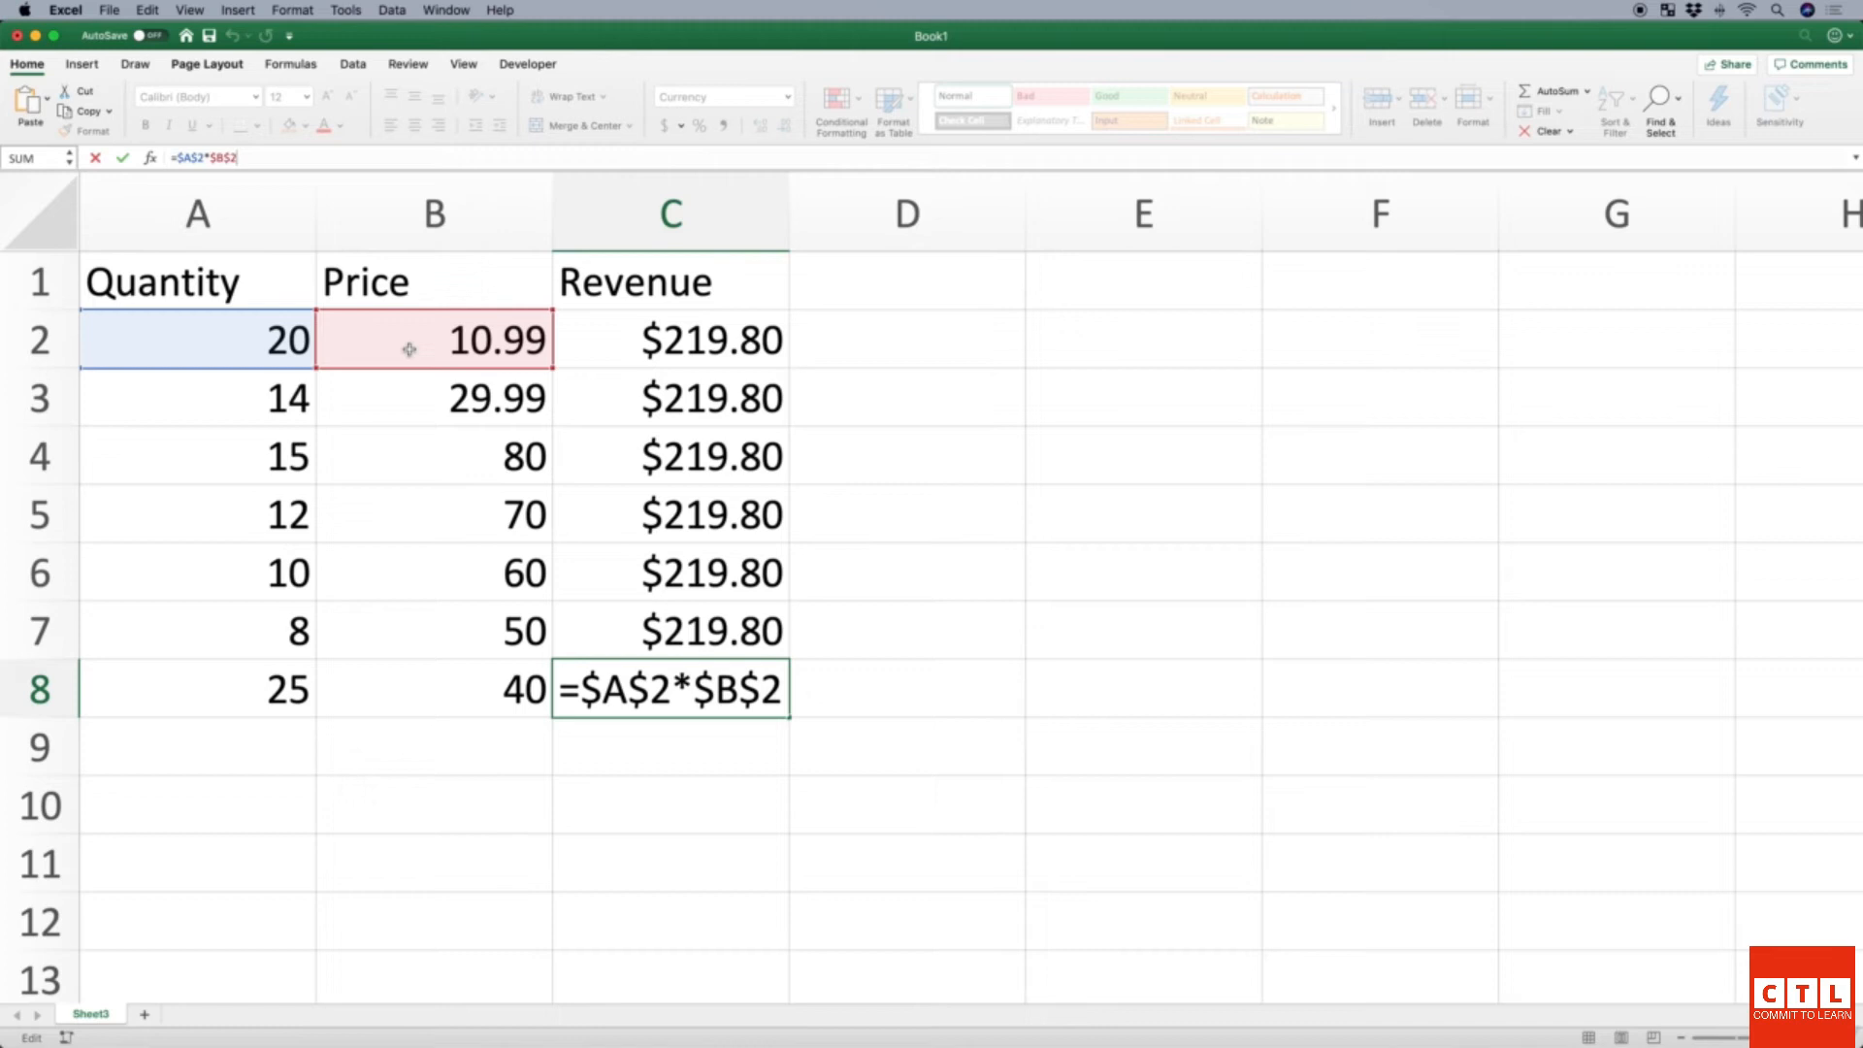
pyautogui.press('Return')
pyautogui.press('Up')
pyautogui.press('Up')
pyautogui.press('Up')
pyautogui.press('Up')
pyautogui.press('Up')
pyautogui.press('Up')
pyautogui.press('Up')
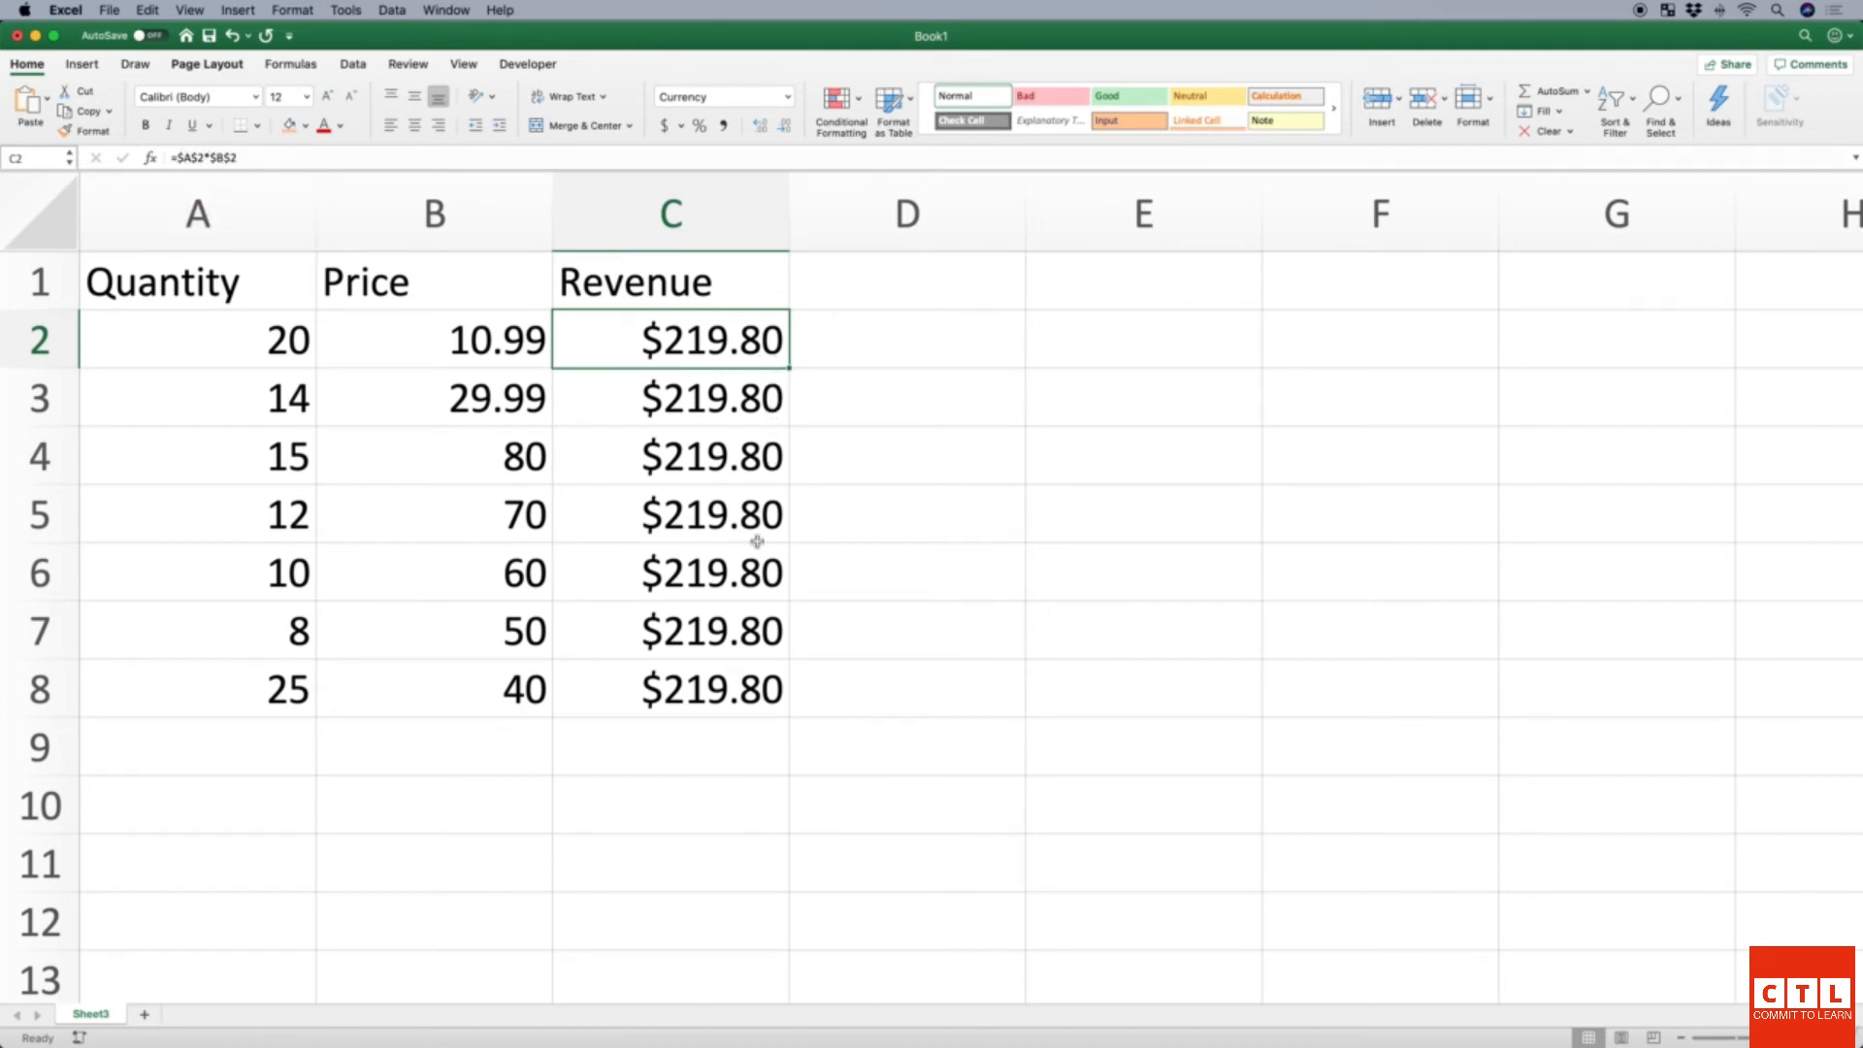
# Recheck the cells referenced by C8 and compare them with the formulas in the revenue cells above.
pyautogui.click(690, 671)
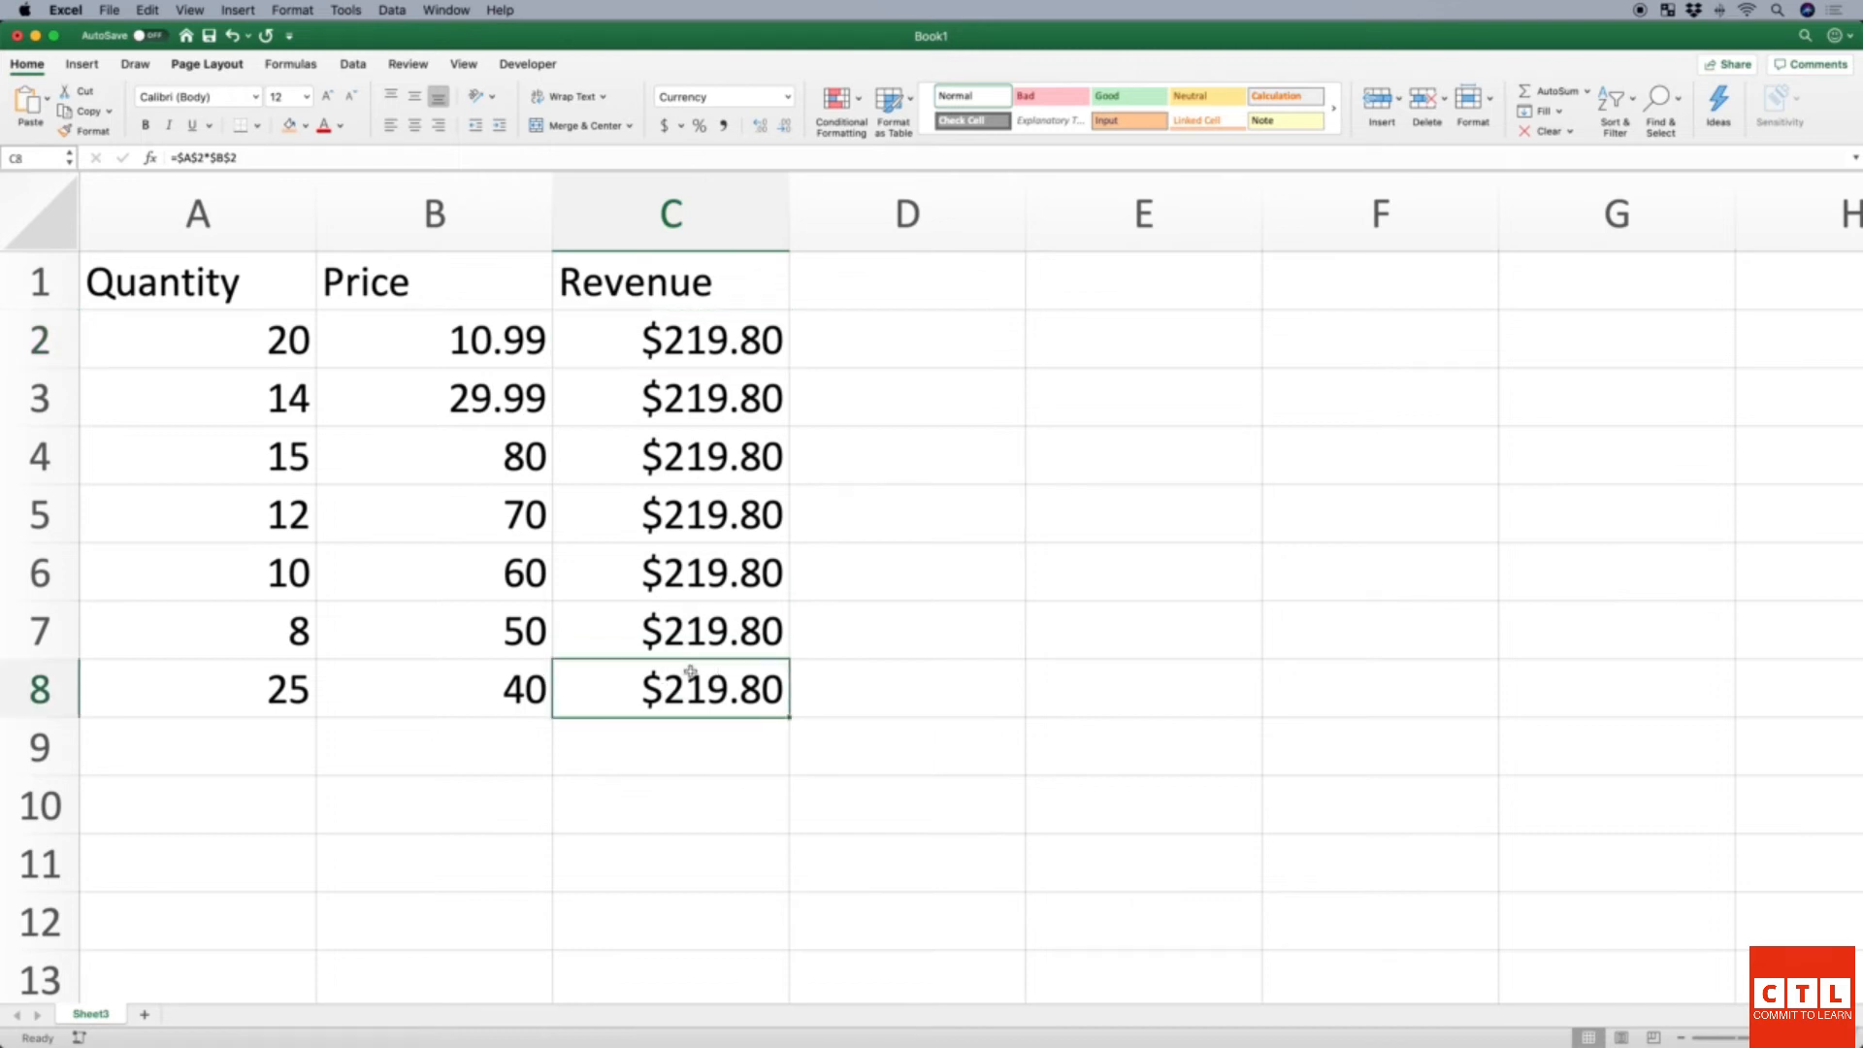
pyautogui.click(329, 155)
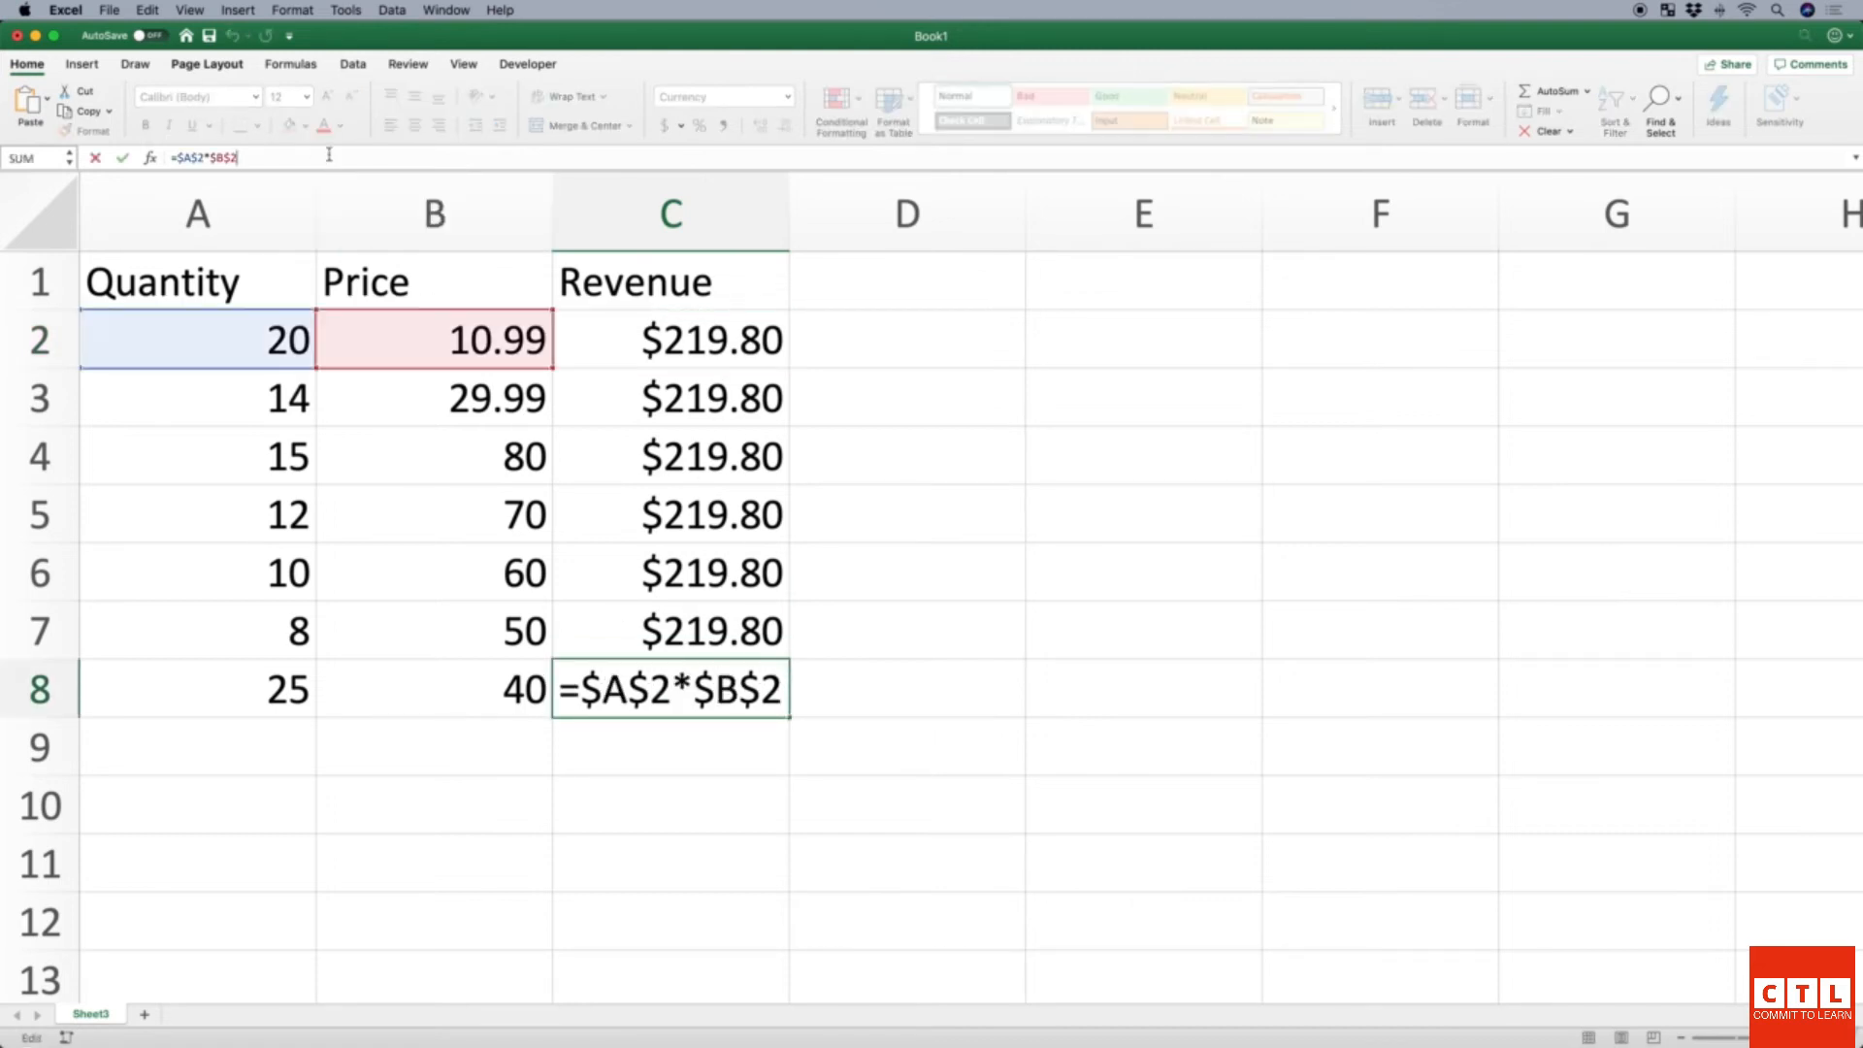
pyautogui.press('Return')
pyautogui.press('Up')
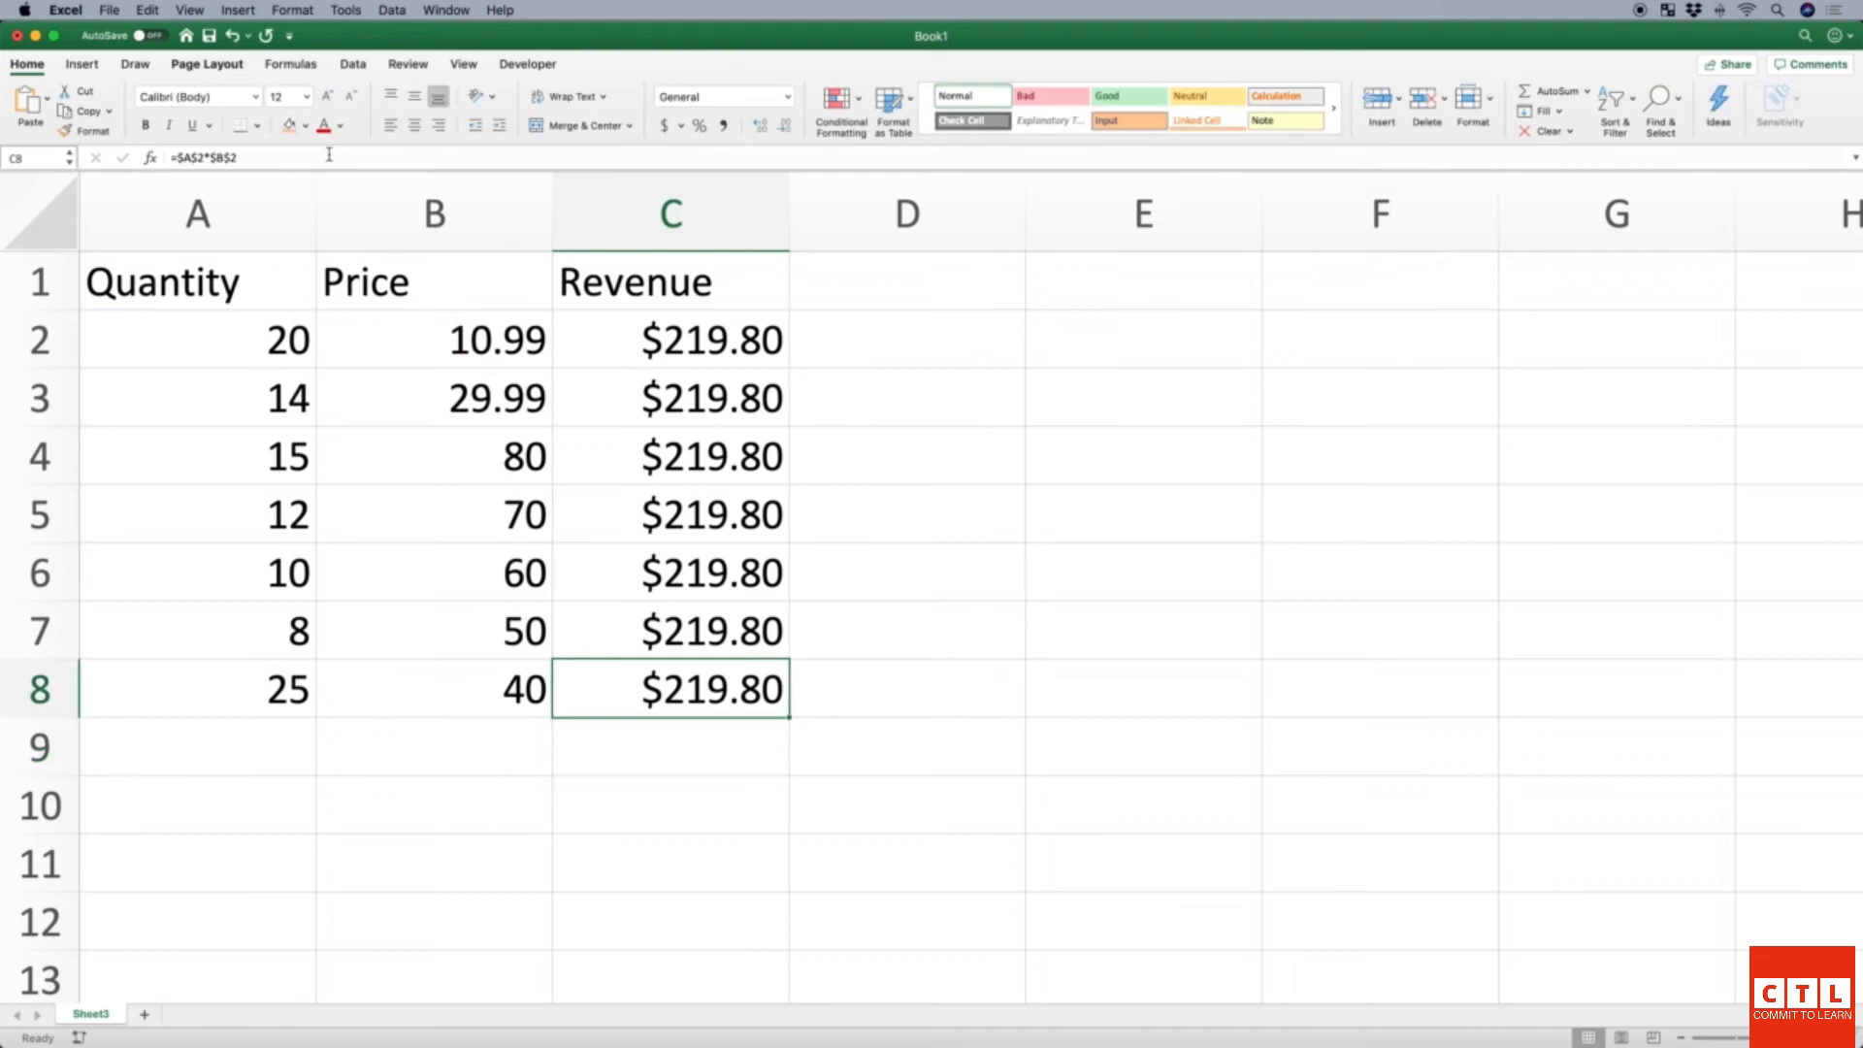
pyautogui.press('Up')
pyautogui.press('Up')
pyautogui.press('Up')
pyautogui.press('Up')
pyautogui.press('Up')
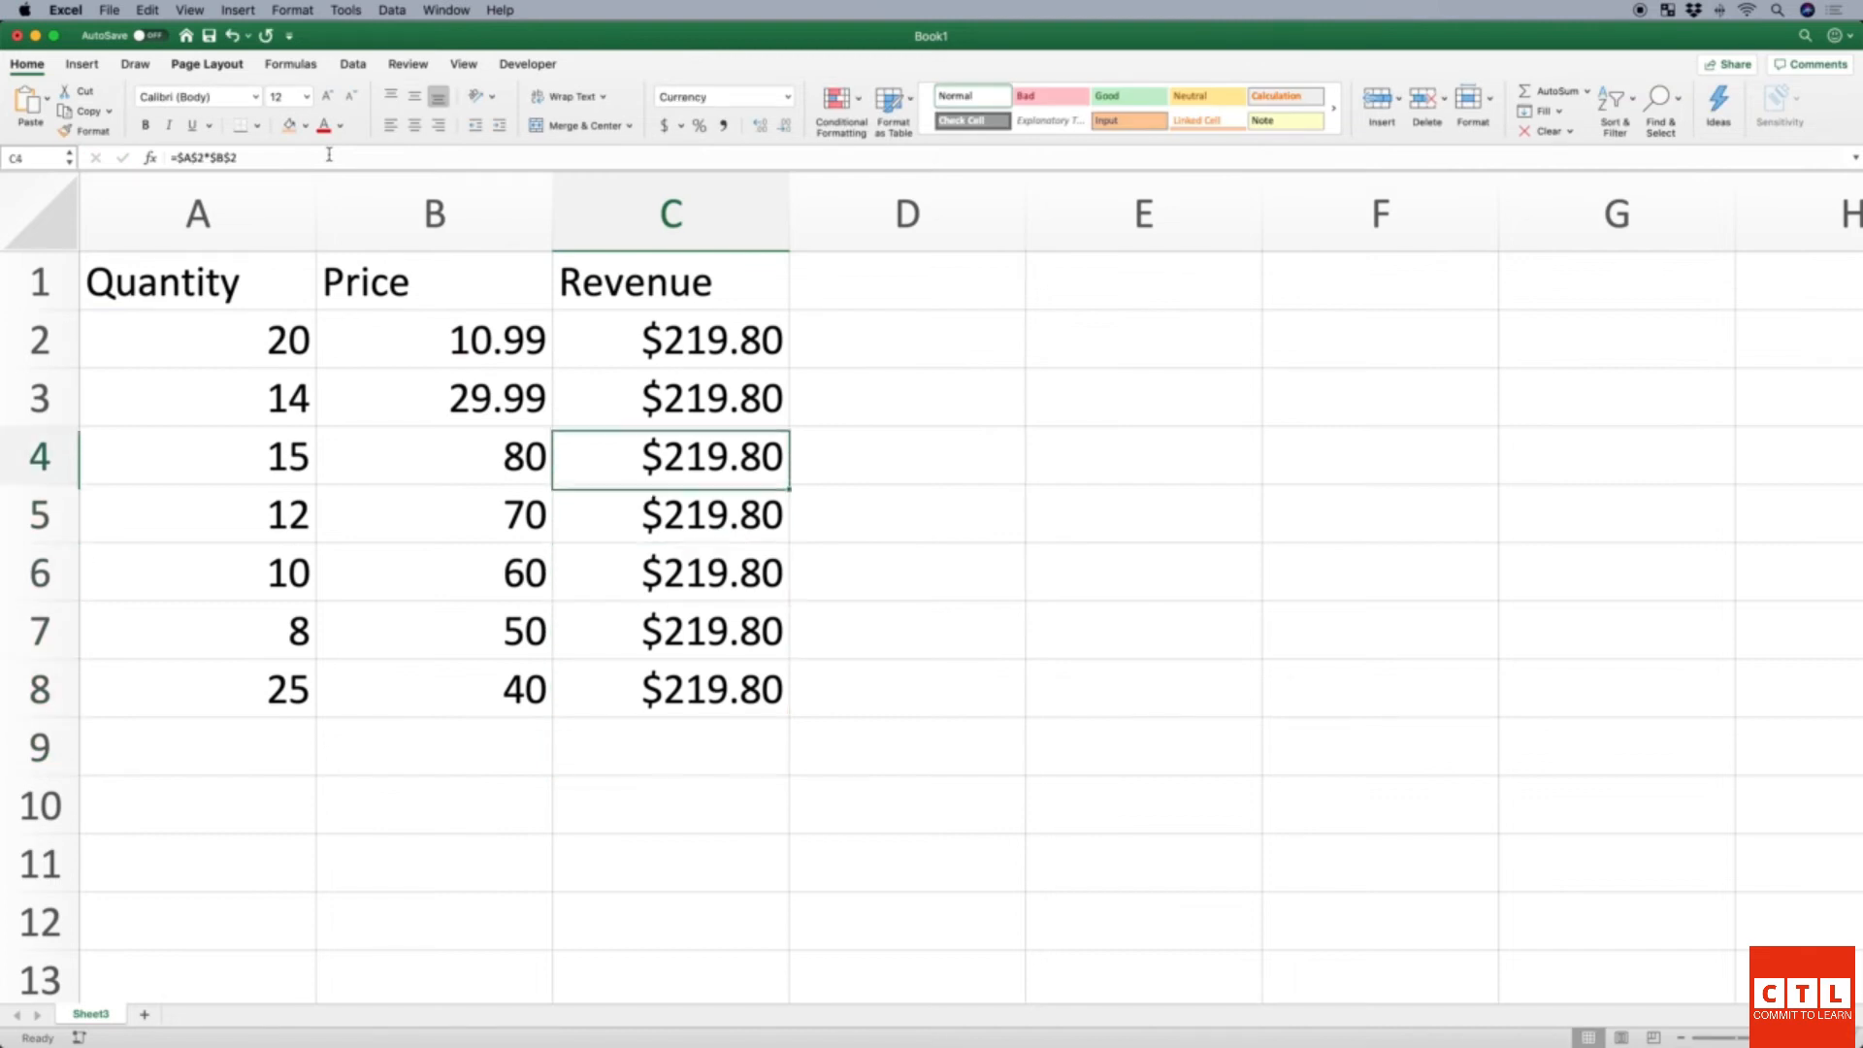
pyautogui.press('Up')
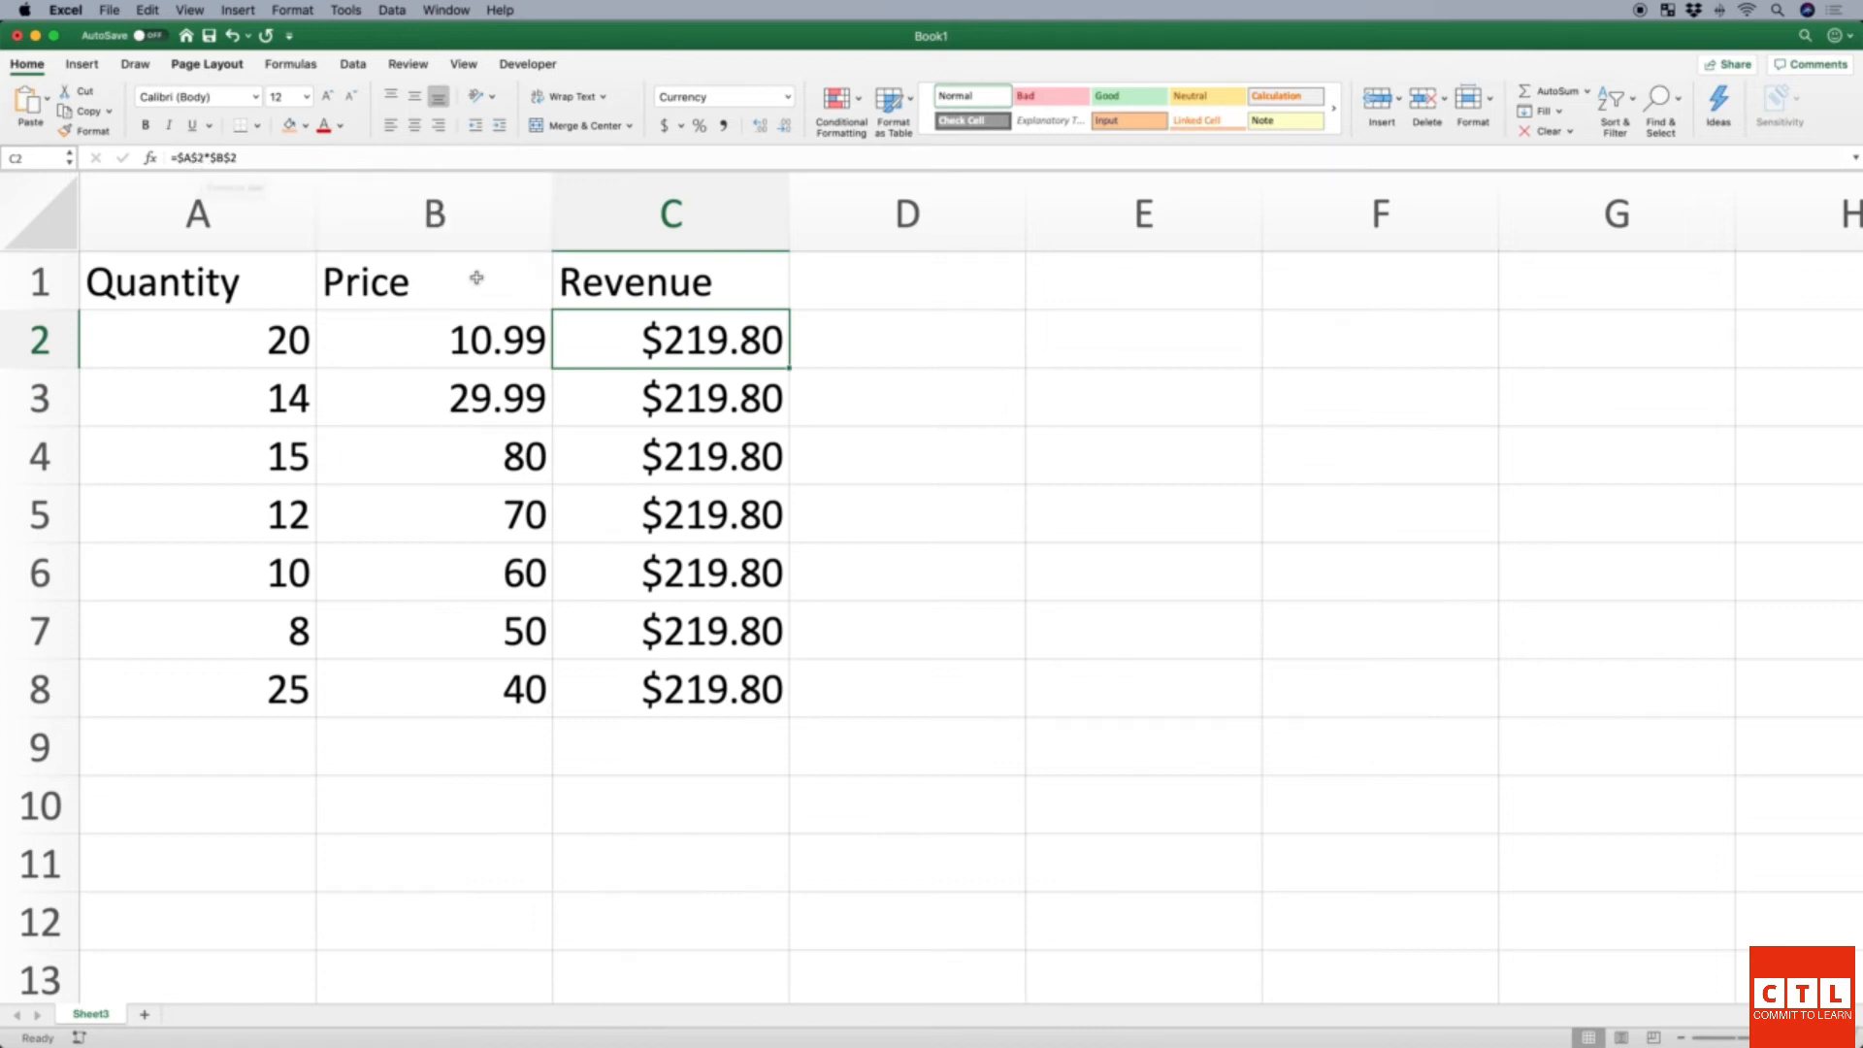
# Enter the heading "Relative cell reference" in cell E2.
pyautogui.press('Right')
pyautogui.press('Right')
pyautogui.write('RE')
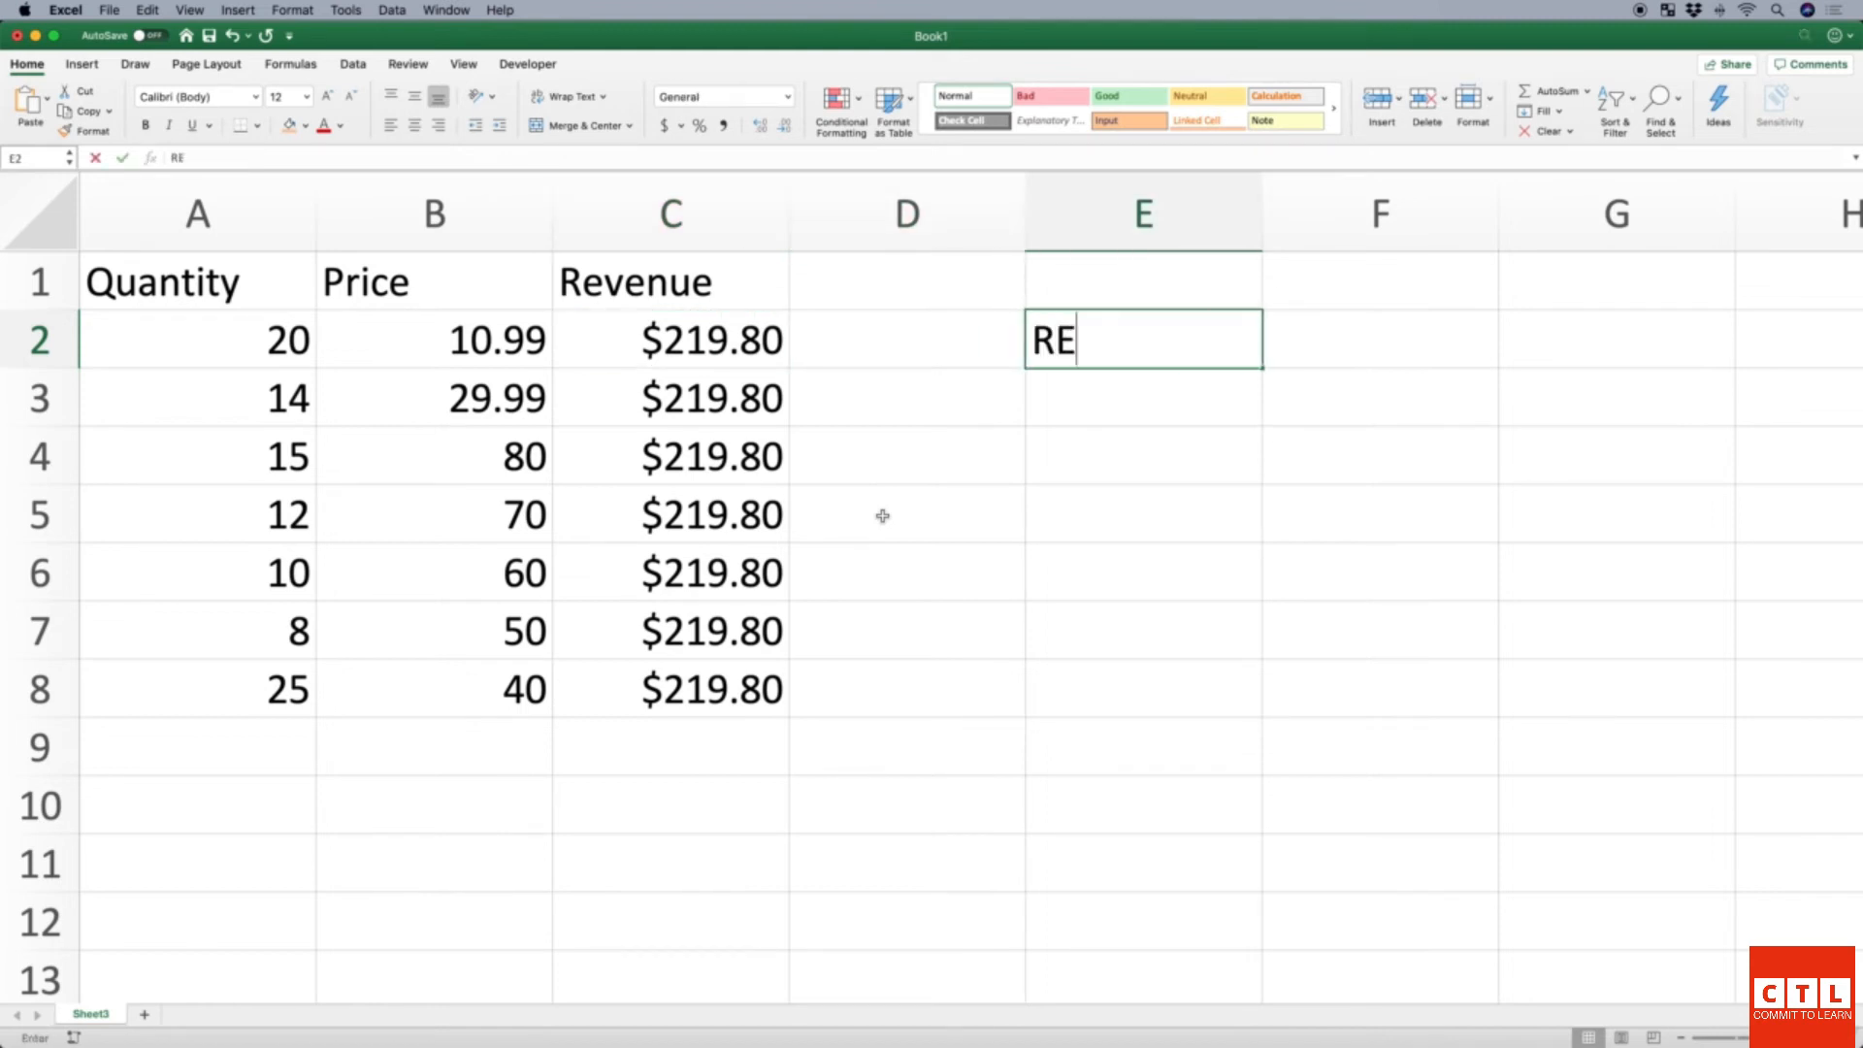
pyautogui.press('BackSpace')
pyautogui.write('elative c')
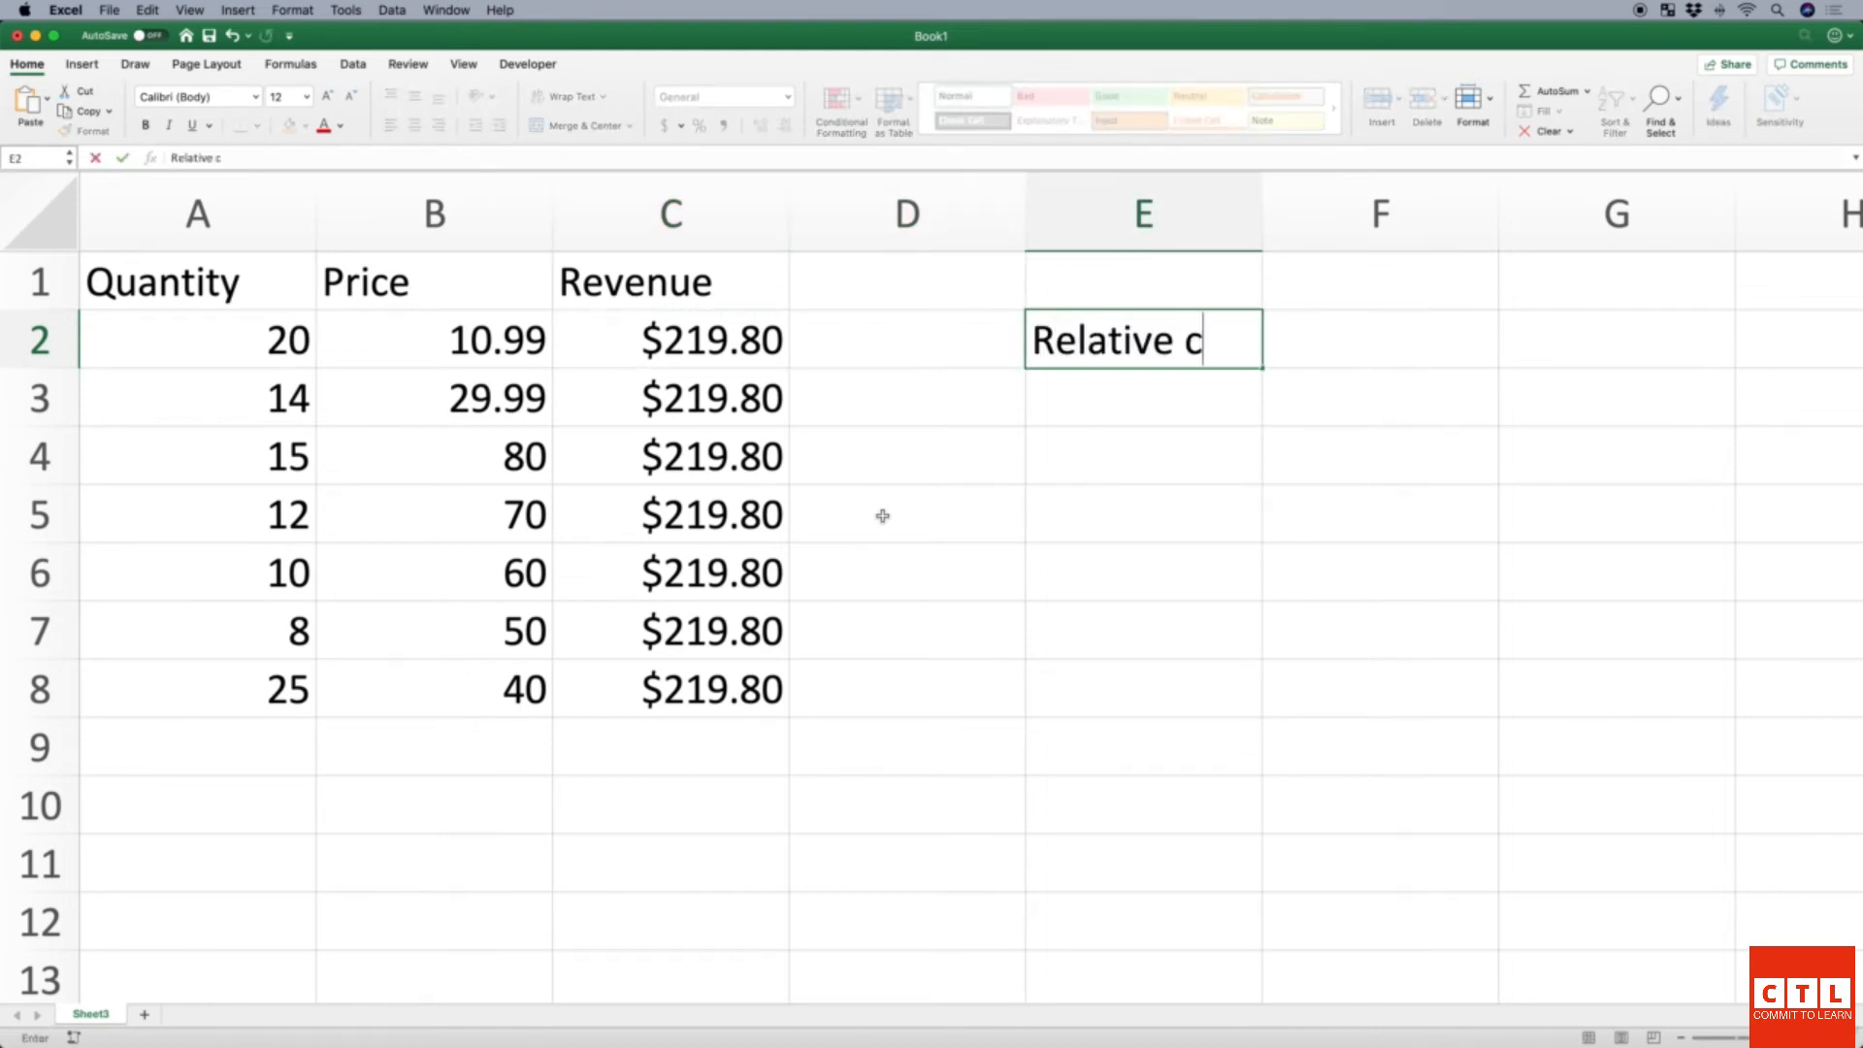
pyautogui.write('ell reference')
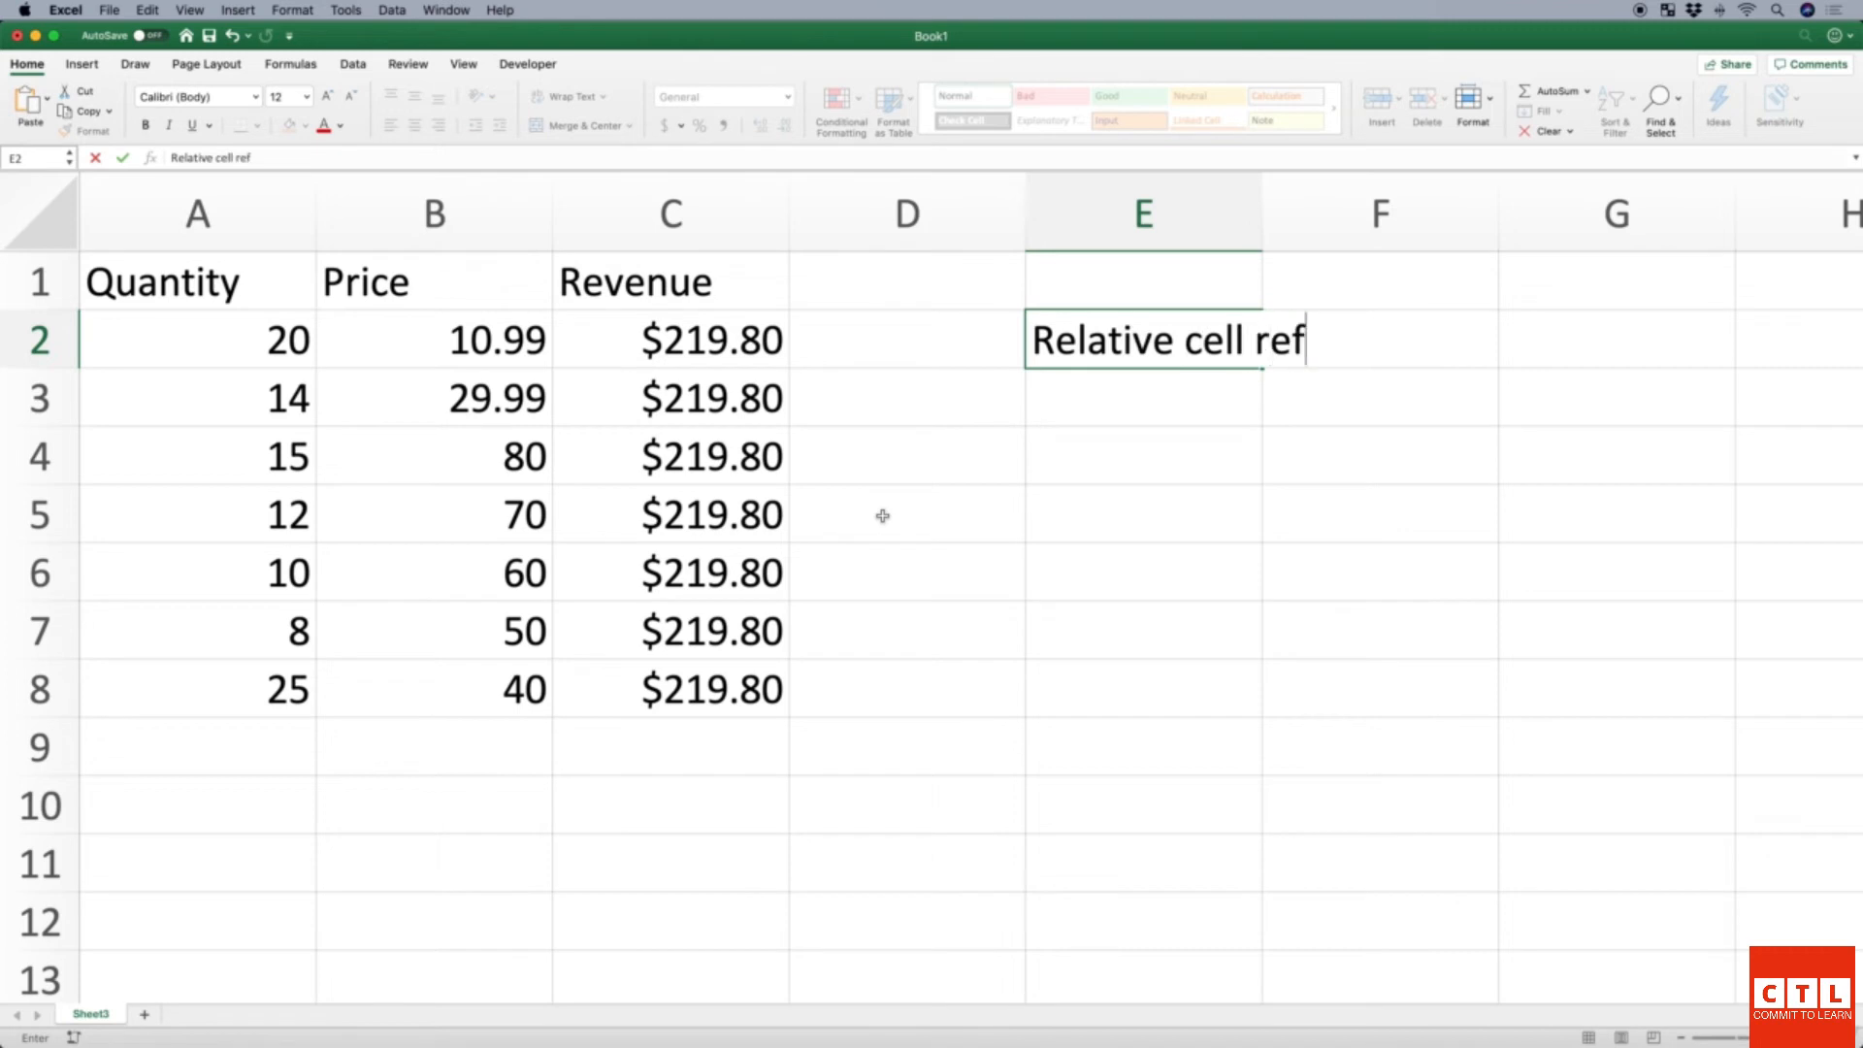
pyautogui.press('Return')
pyautogui.press('Return')
pyautogui.press('Return')
pyautogui.press('Return')
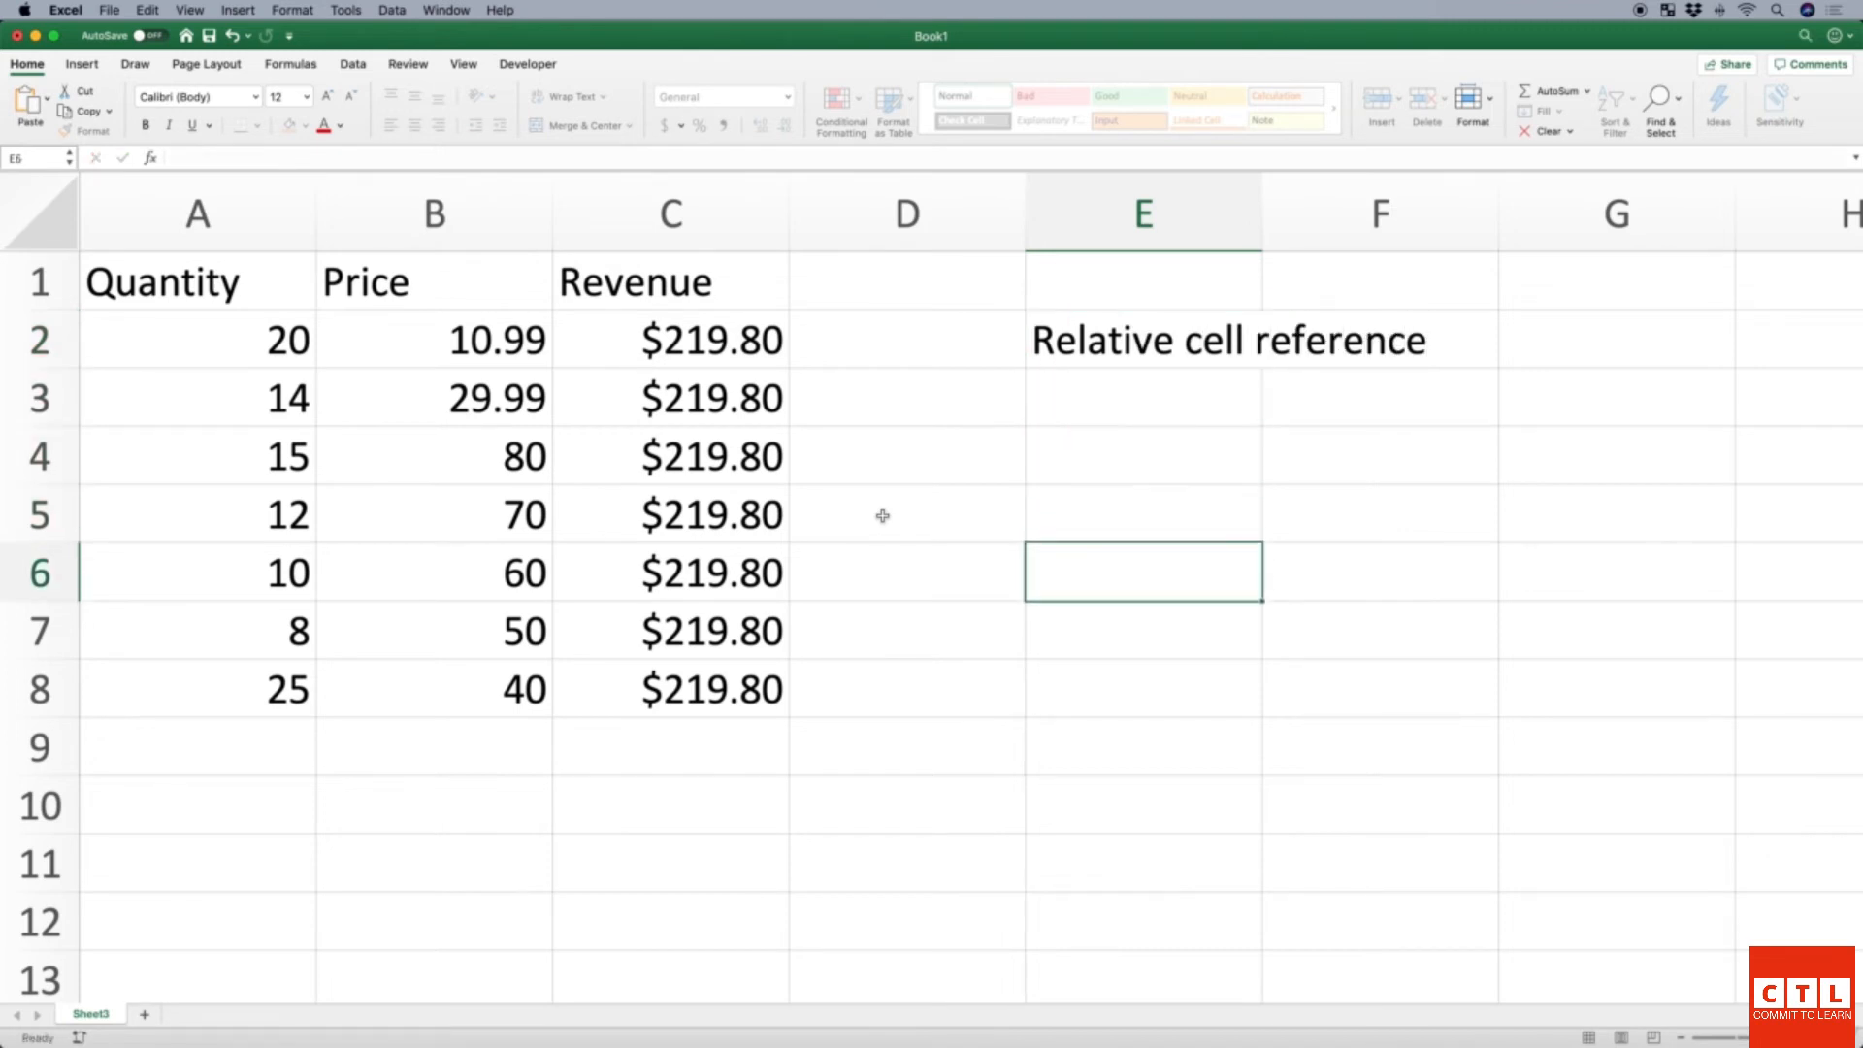
# Enter the heading "Absolute cell references" in cell E4.
pyautogui.press('Up')
pyautogui.press('Up')
pyautogui.write('ab')
pyautogui.press('BackSpace')
pyautogui.press('BackSpace')
pyautogui.write('Absolute cell ')
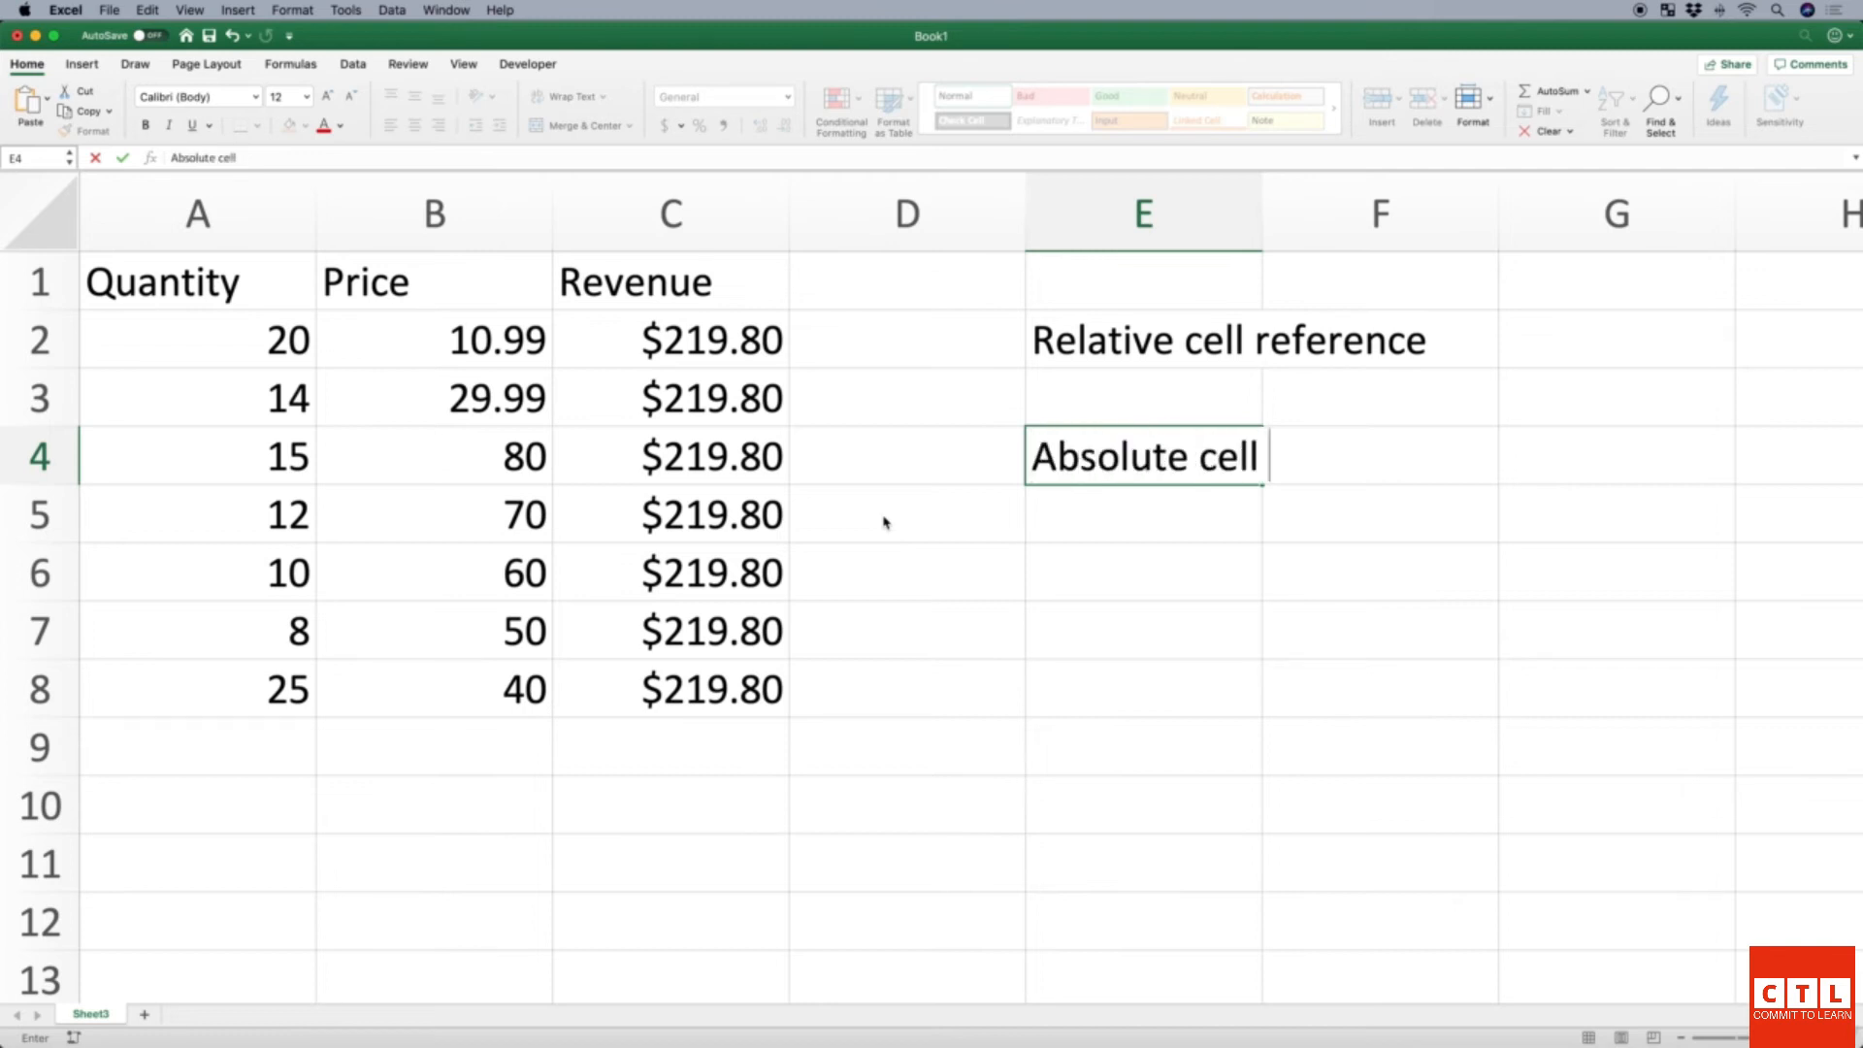
pyautogui.write('references')
pyautogui.press('Return')
# Enter the example A2*B2 in cell E3 under the relative cell reference heading.
pyautogui.click(1132, 398)
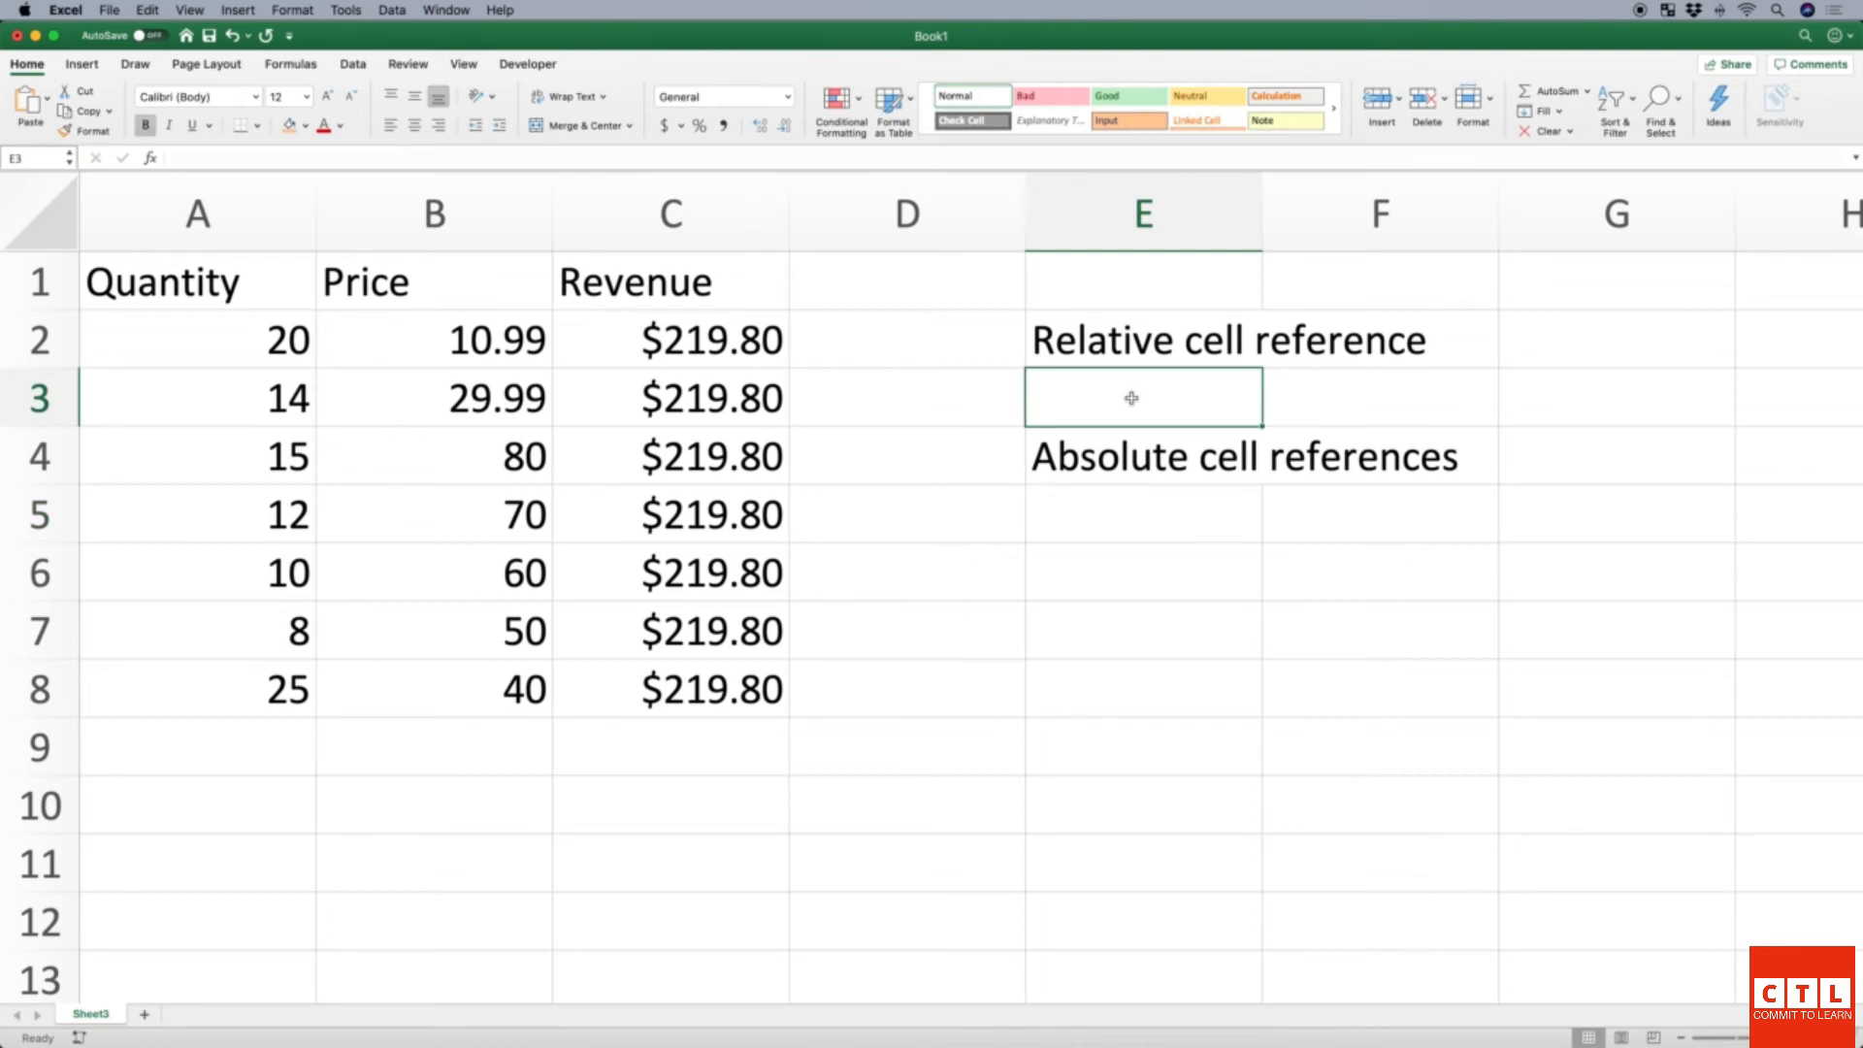
pyautogui.write('A1')
pyautogui.press('BackSpace')
pyautogui.write('2&')
pyautogui.press('BackSpace')
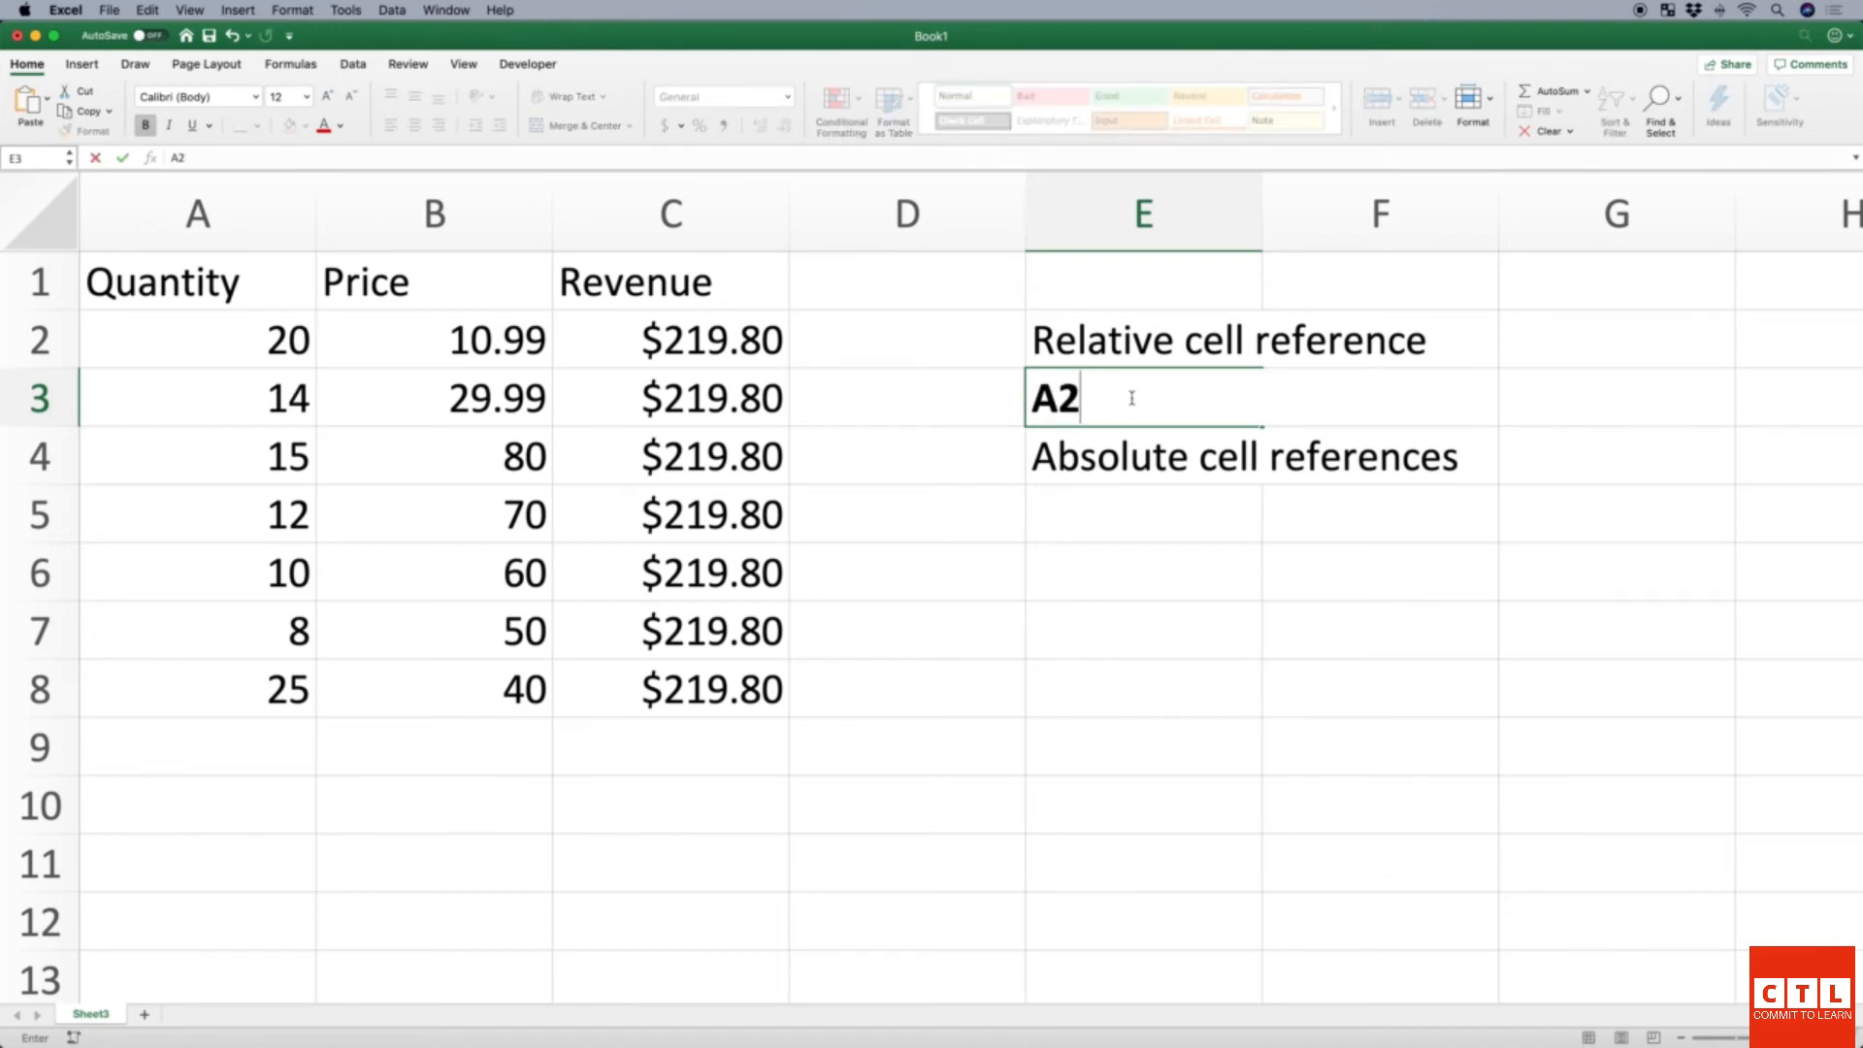
pyautogui.write('*B2')
pyautogui.press('Return')
pyautogui.press('Return')
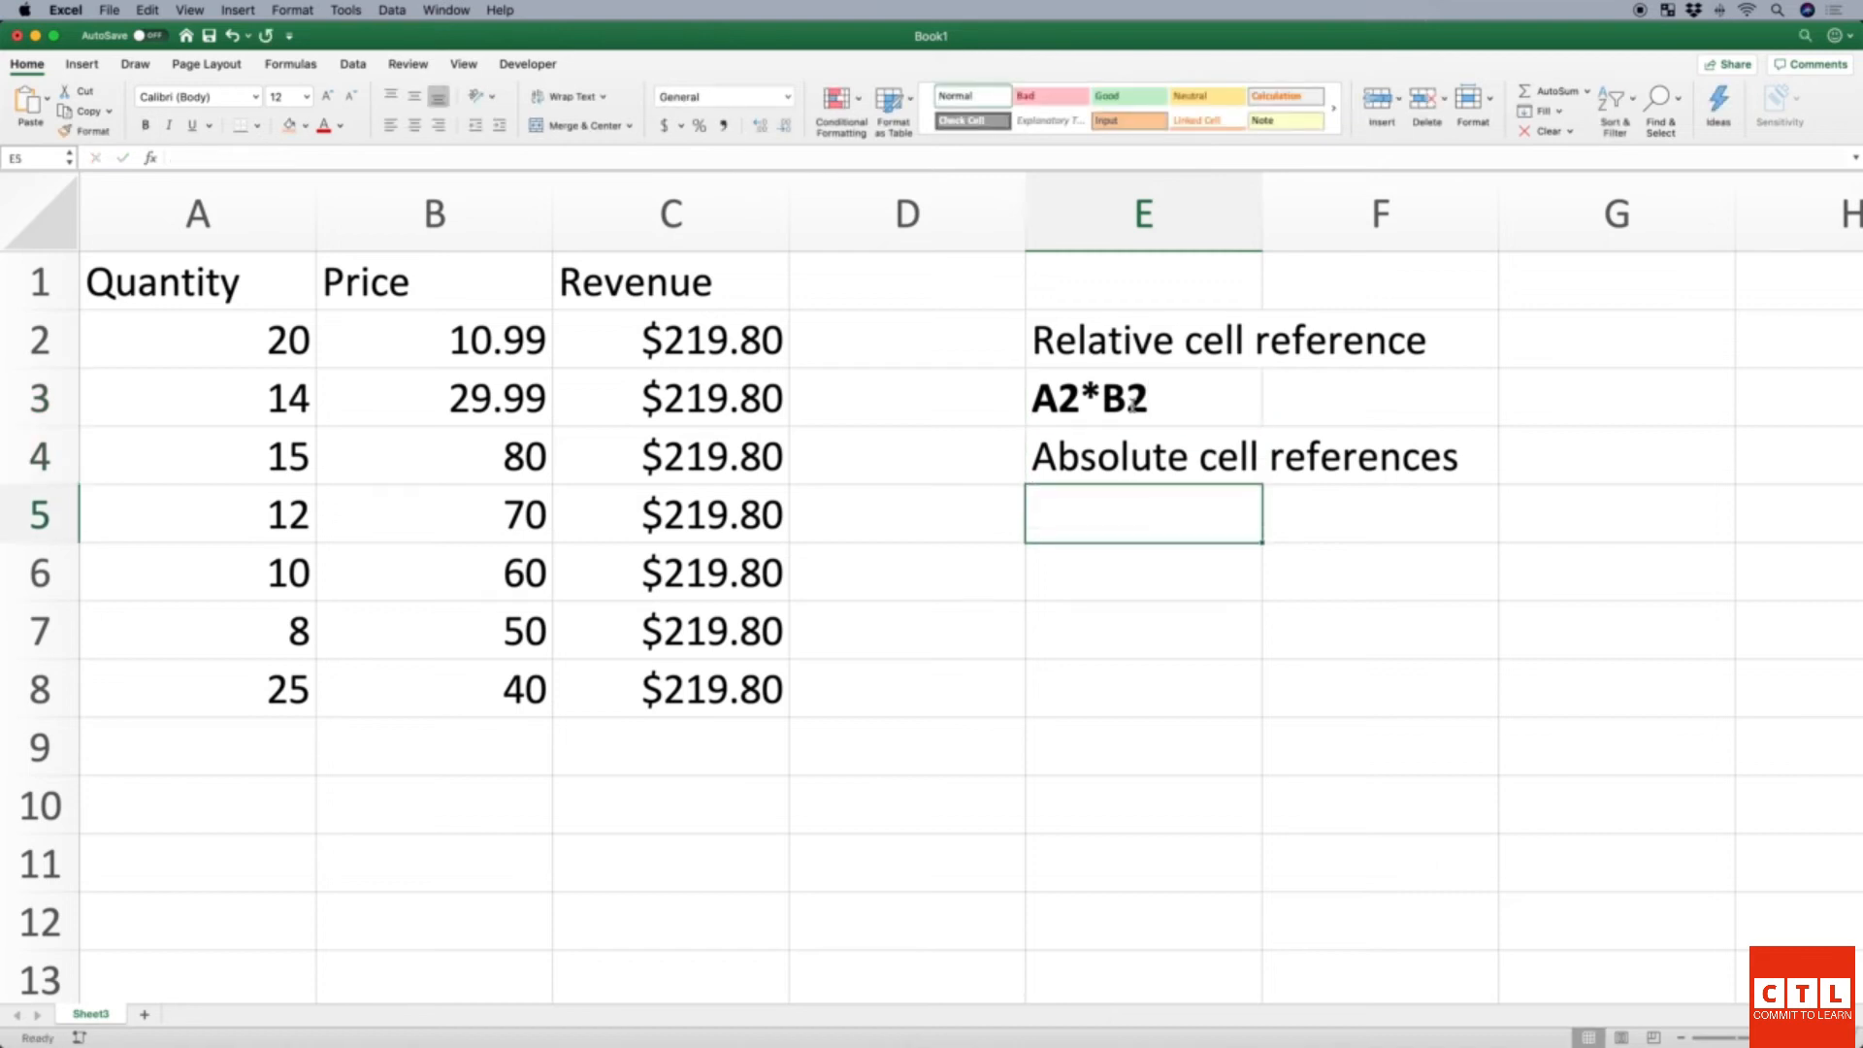
# List the absolute reference forms $A2, A$2 and $A$2 in cells E5 through E7.
pyautogui.write('$A2')
pyautogui.press('Return')
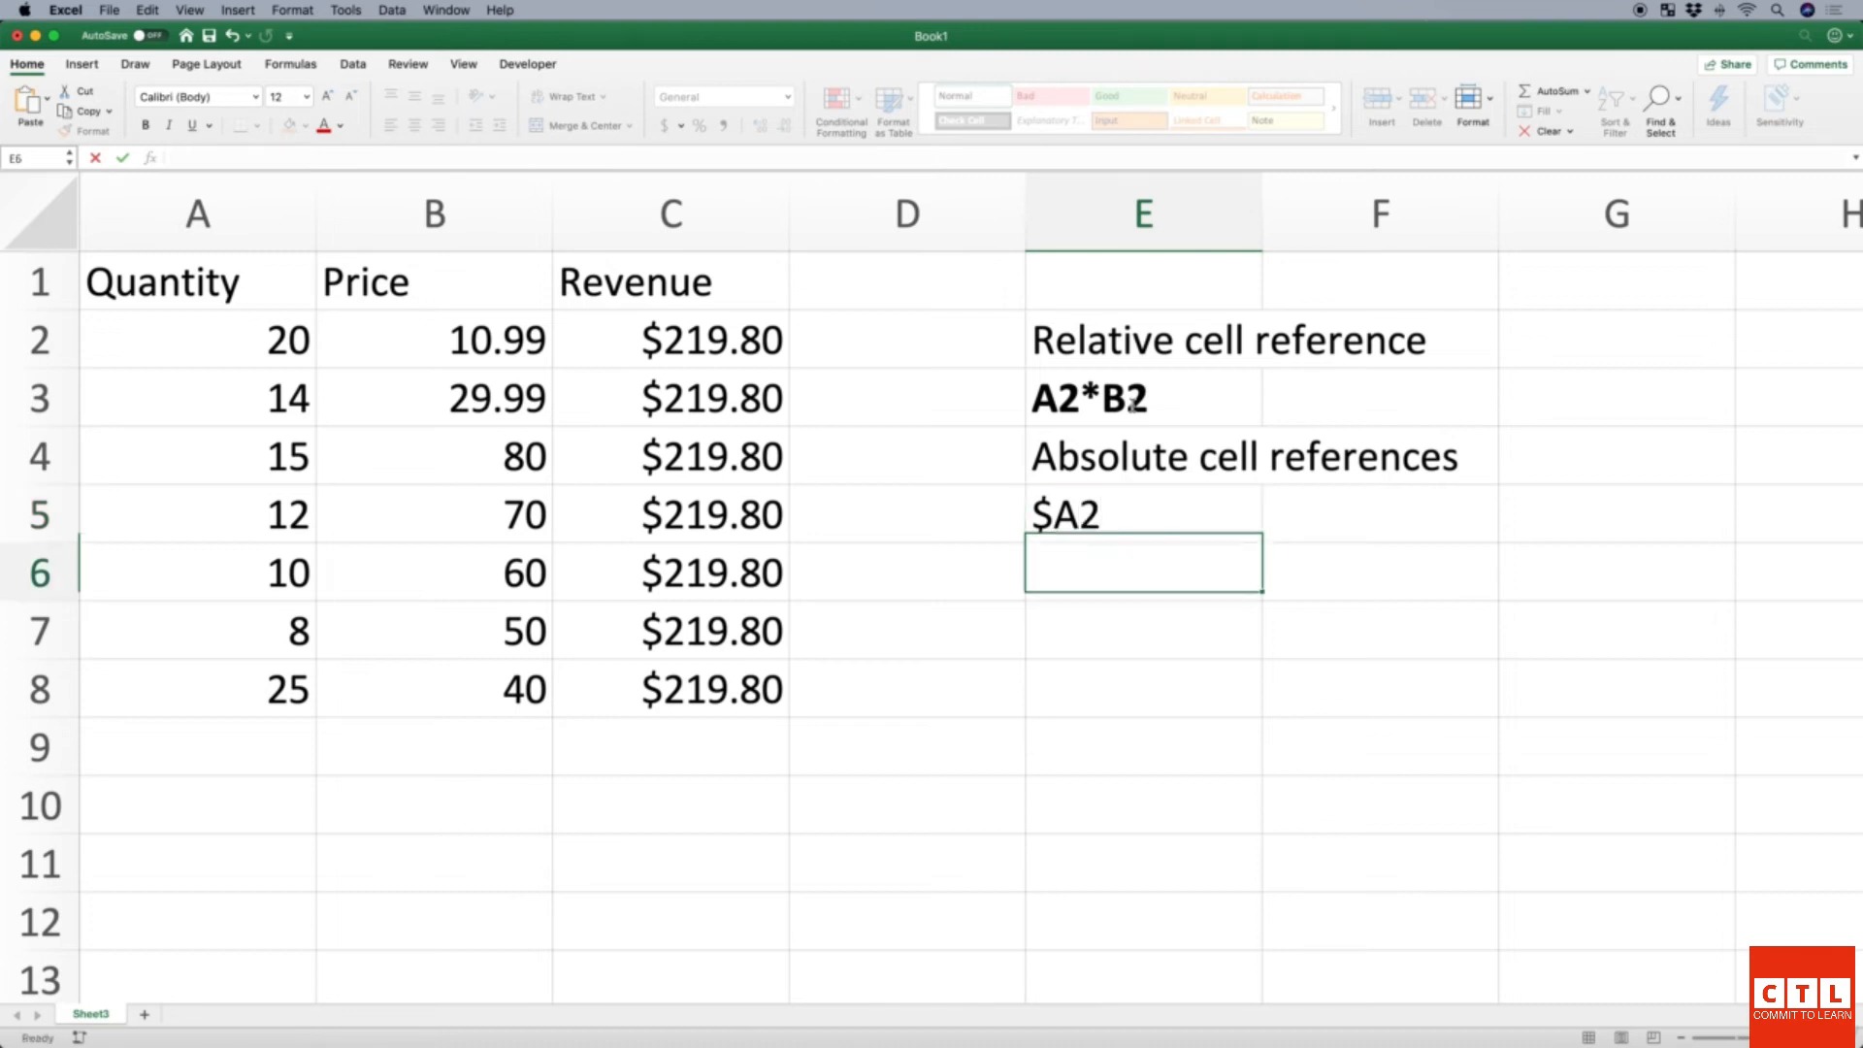
pyautogui.write('A@')
pyautogui.press('BackSpace')
pyautogui.write('$2')
pyautogui.press('Return')
pyautogui.write('$A$2')
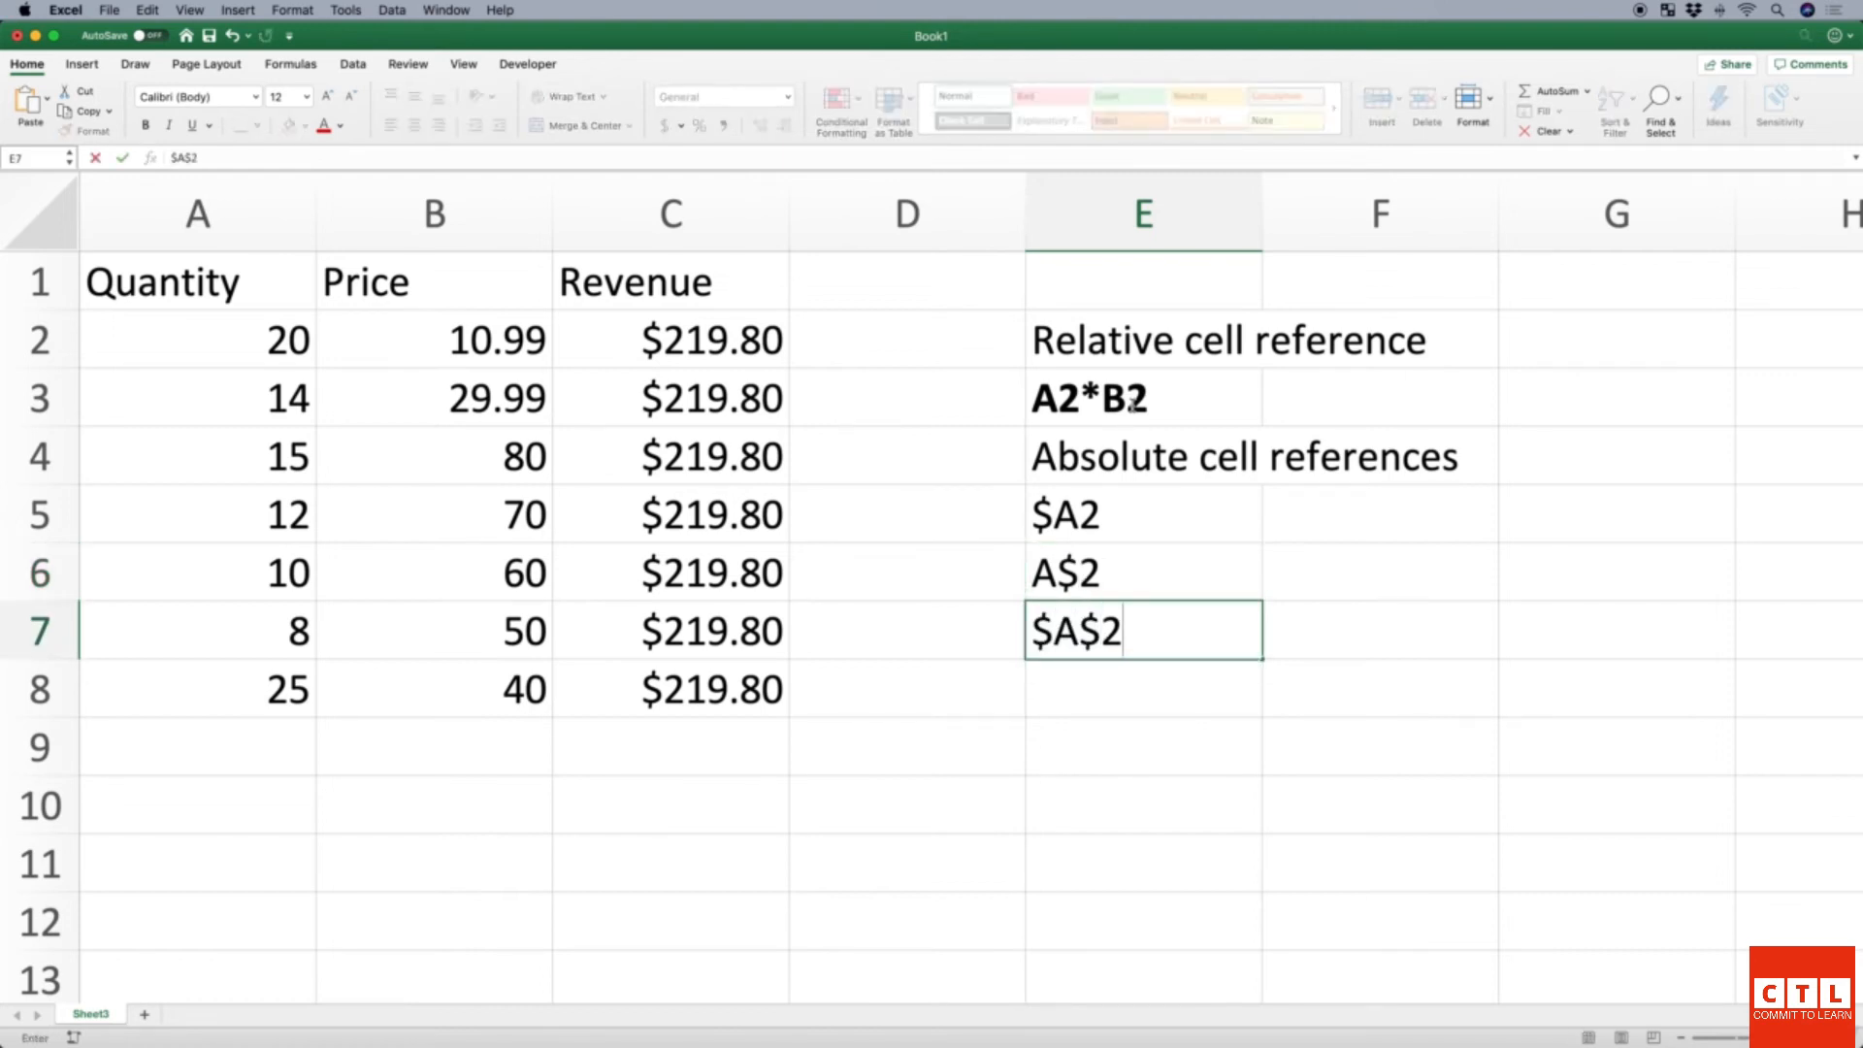
pyautogui.press('Return')
# Enter the note "most restrictive" in F7, beside the $A$2 example.
pyautogui.press('Up')
pyautogui.press('Right')
pyautogui.write('most restrictive')
pyautogui.press('Return')
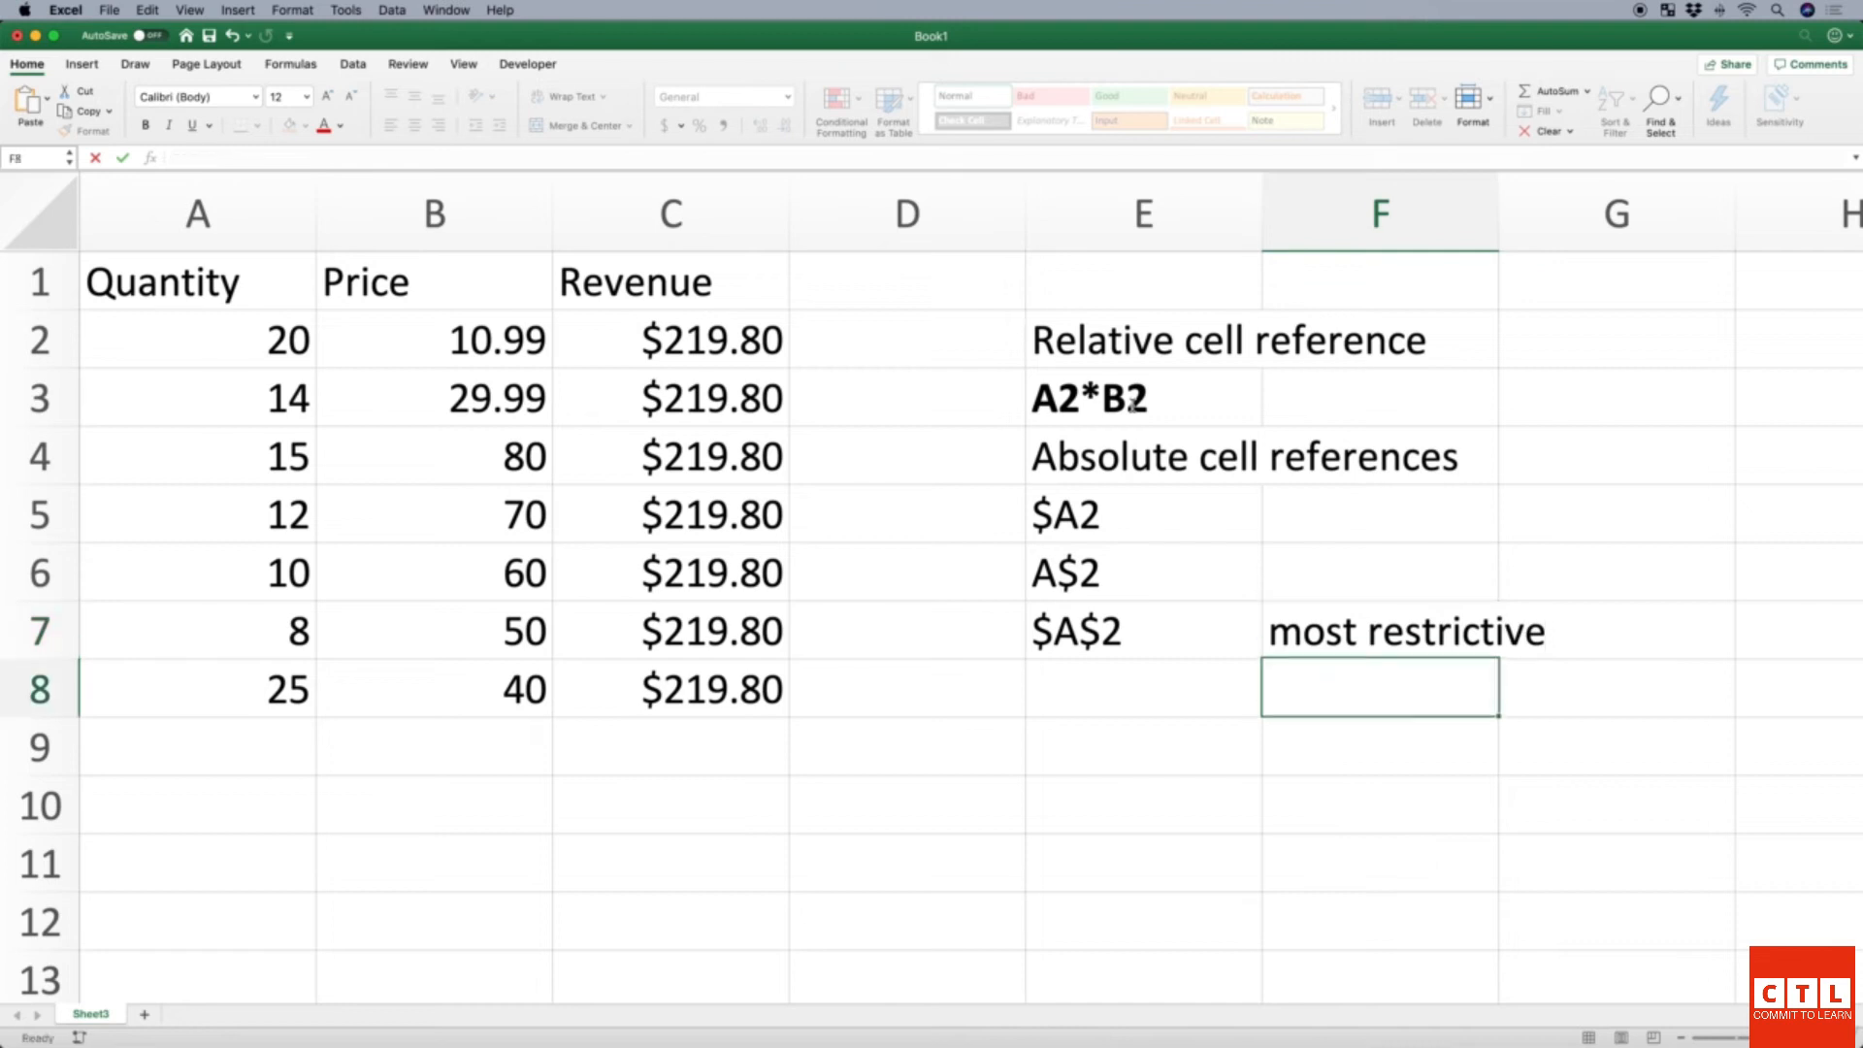
# Compare the fully absolute references in the revenue formulas from C2 down to C8.
pyautogui.press('Up')
pyautogui.press('Left')
pyautogui.press('Left')
pyautogui.press('Left')
pyautogui.press('Up')
pyautogui.press('Up')
pyautogui.press('Up')
pyautogui.press('Up')
pyautogui.press('Up')
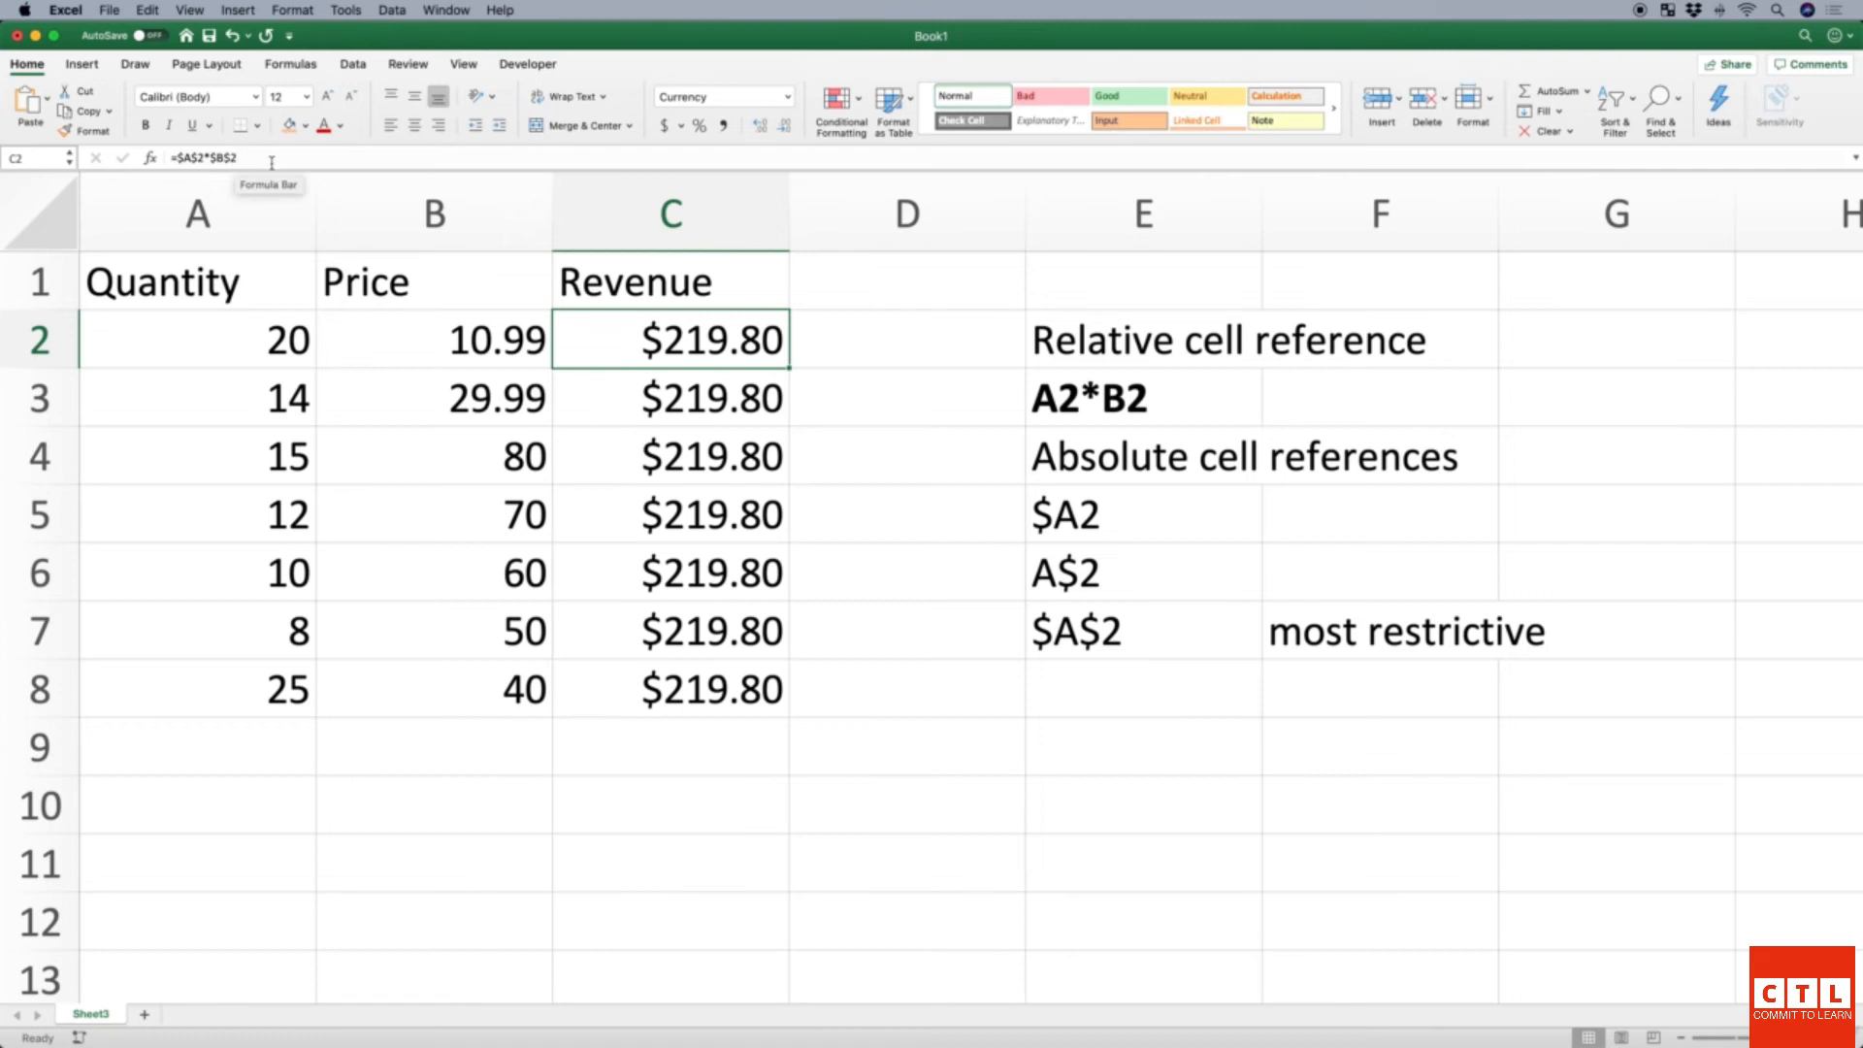
pyautogui.press('Down')
pyautogui.press('Down')
pyautogui.press('Down')
pyautogui.press('Down')
pyautogui.press('Down')
pyautogui.press('Down')
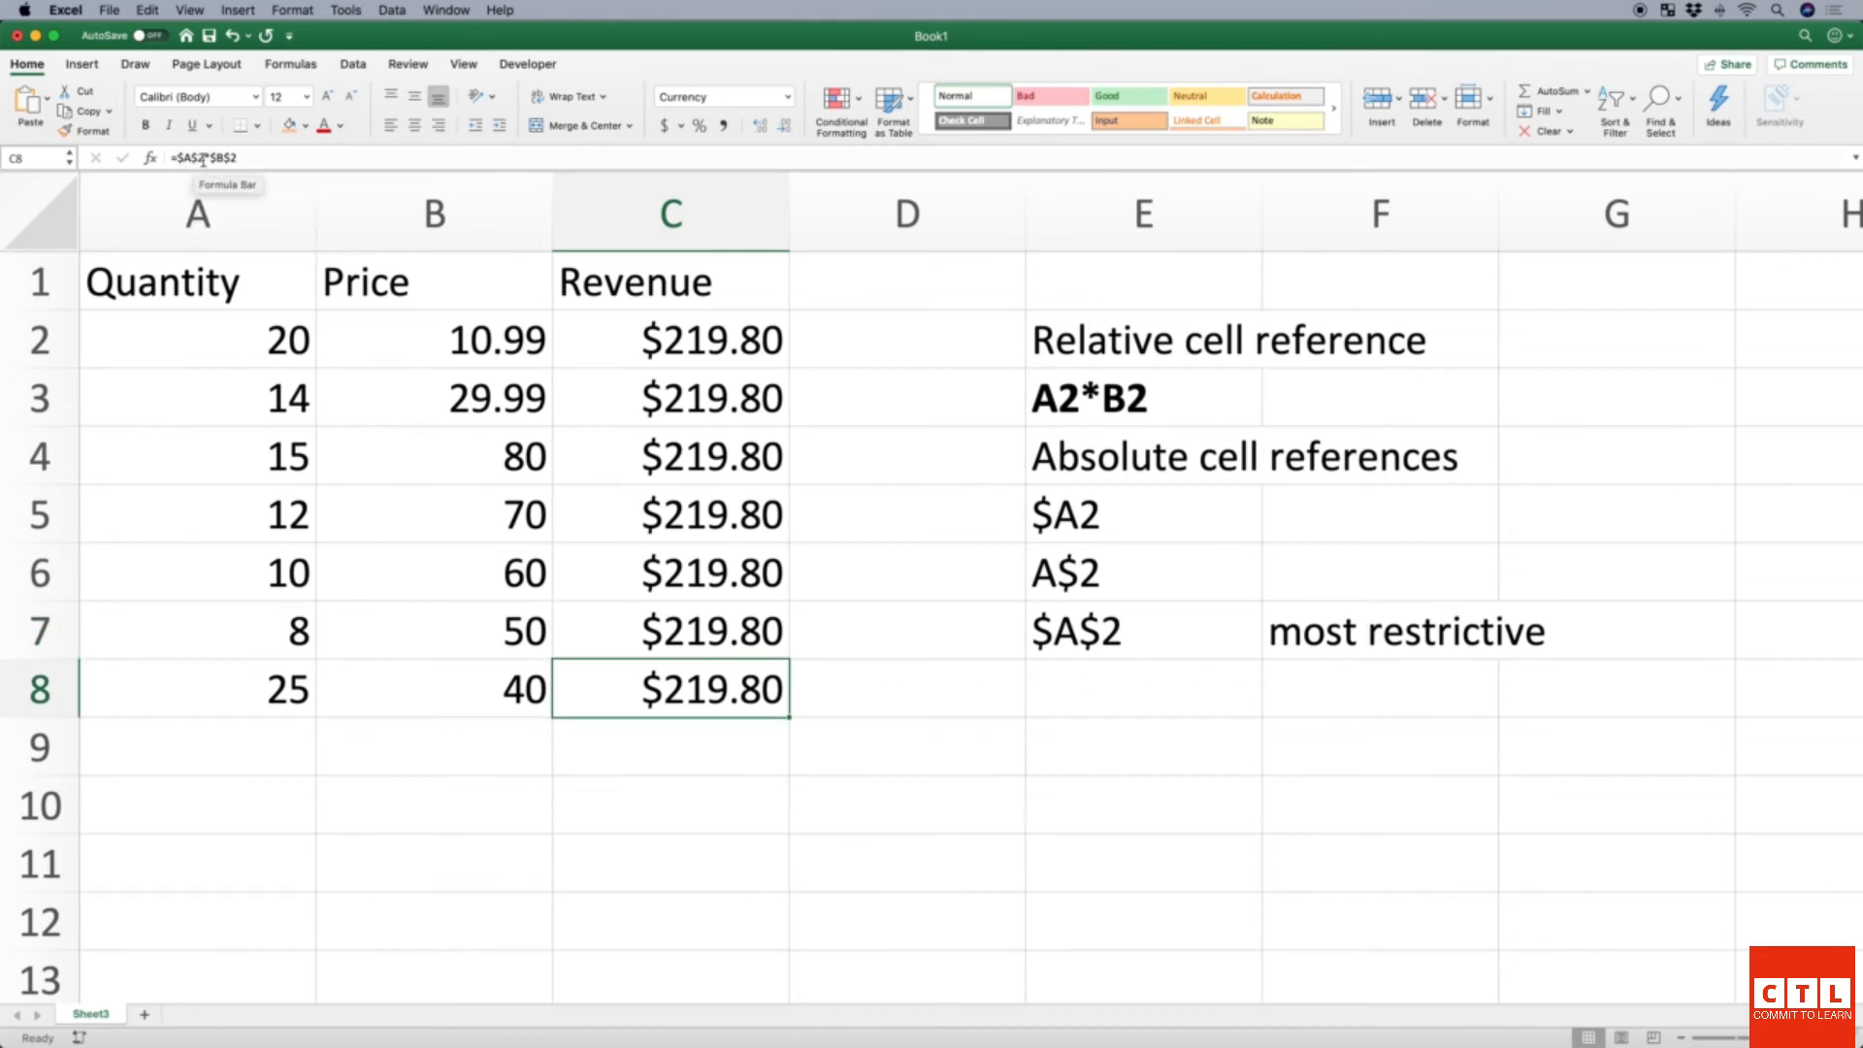
pyautogui.click(608, 323)
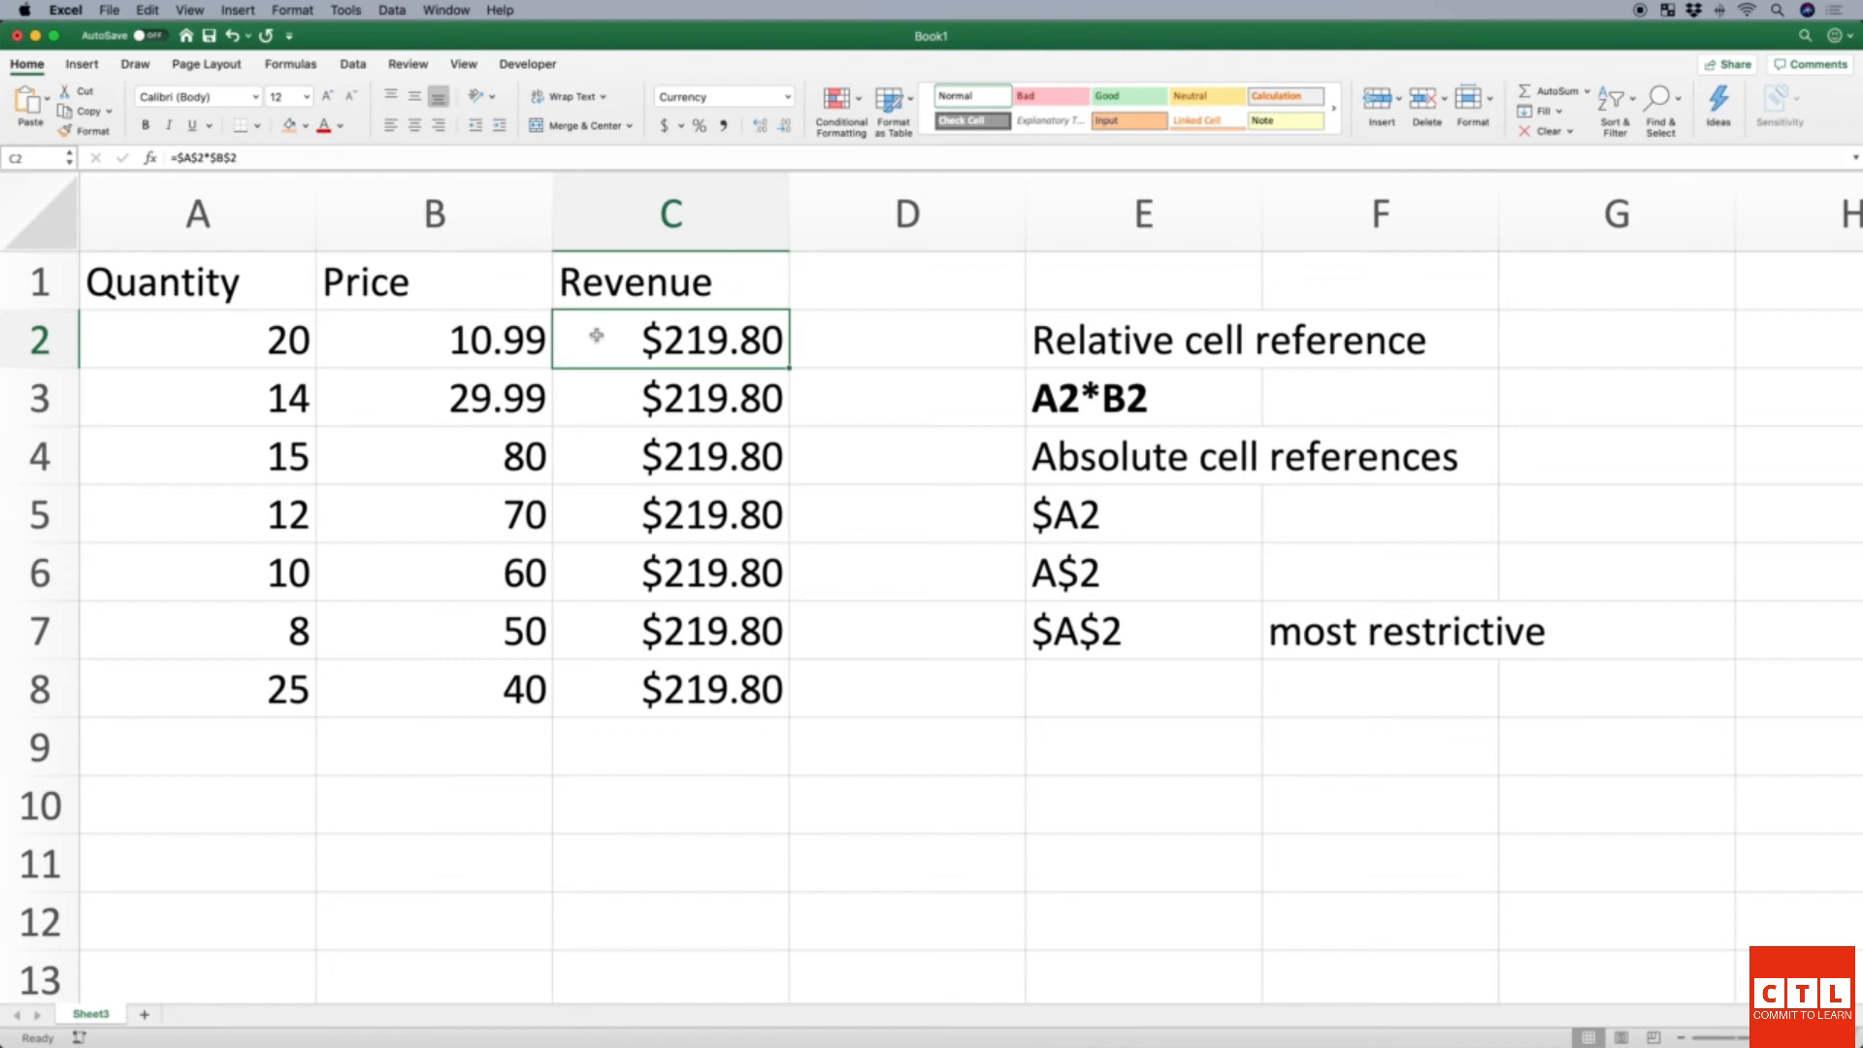
pyautogui.press('Down')
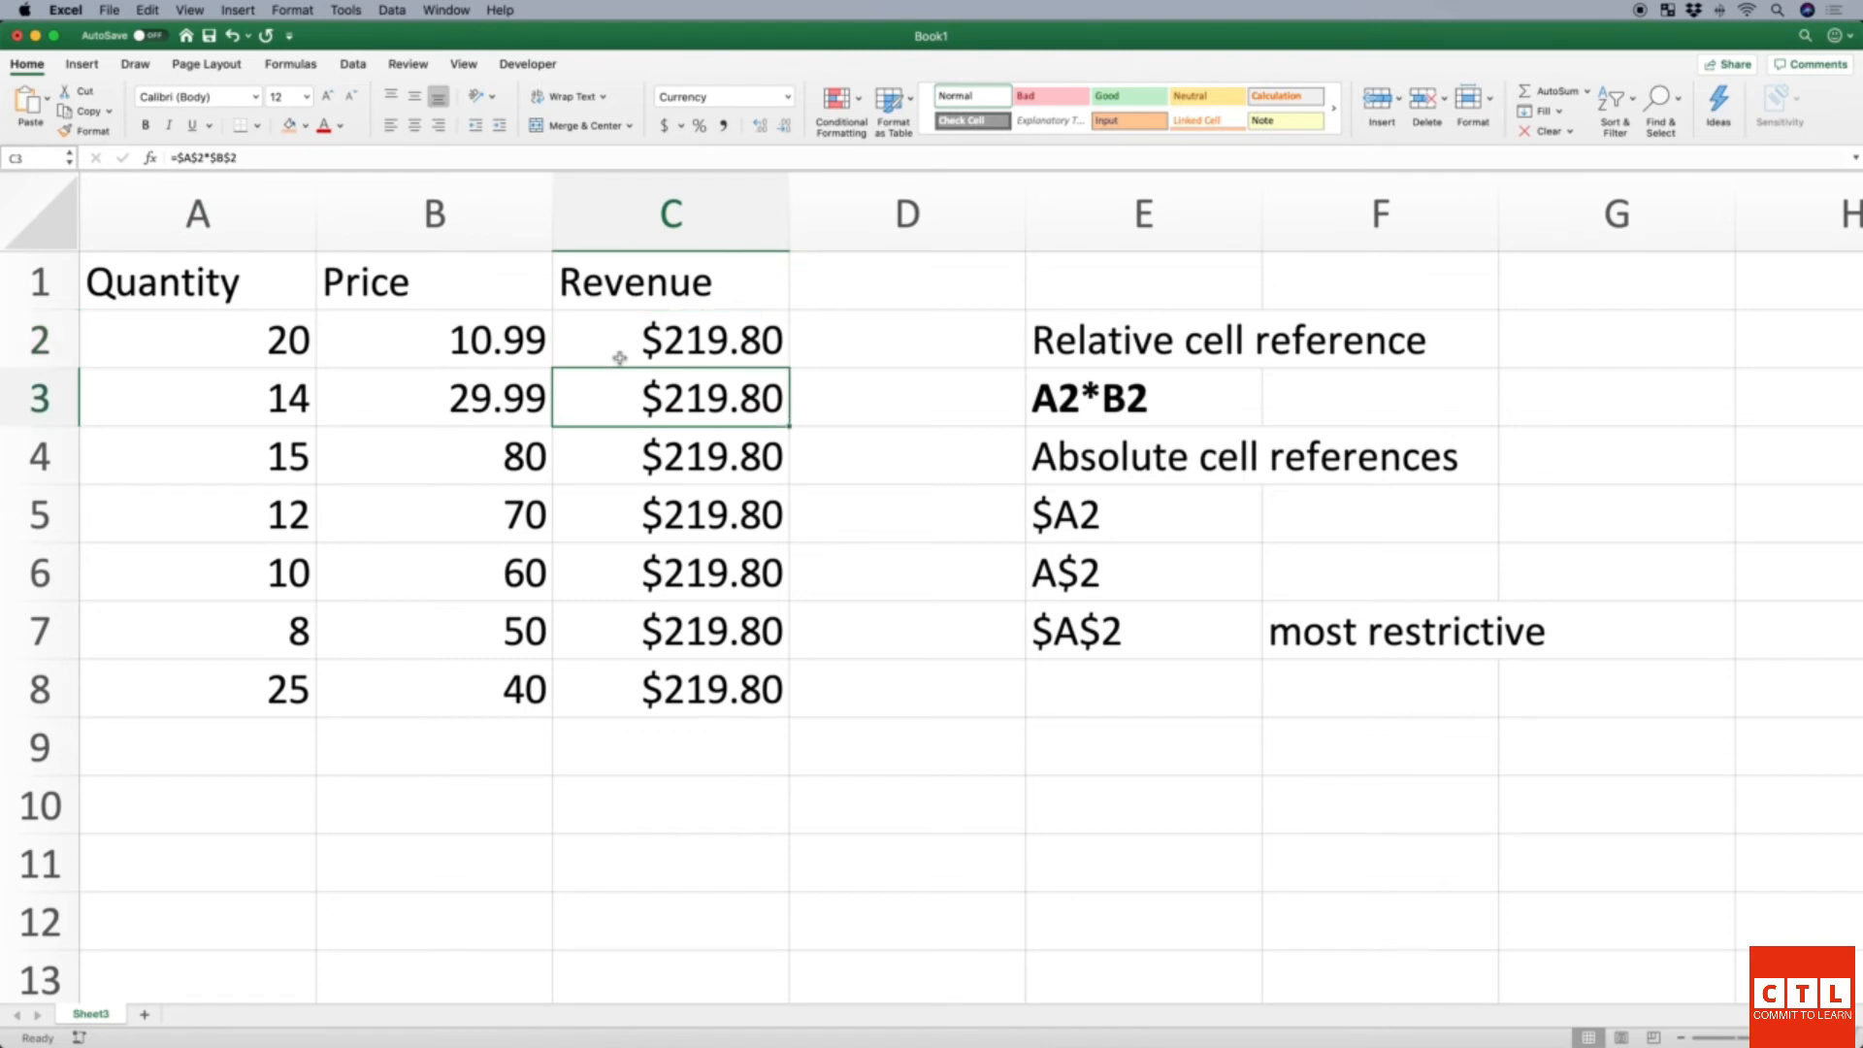
# Change the revenue formula in C2 to =$A2*$B2, locking only the columns.
pyautogui.click(604, 330)
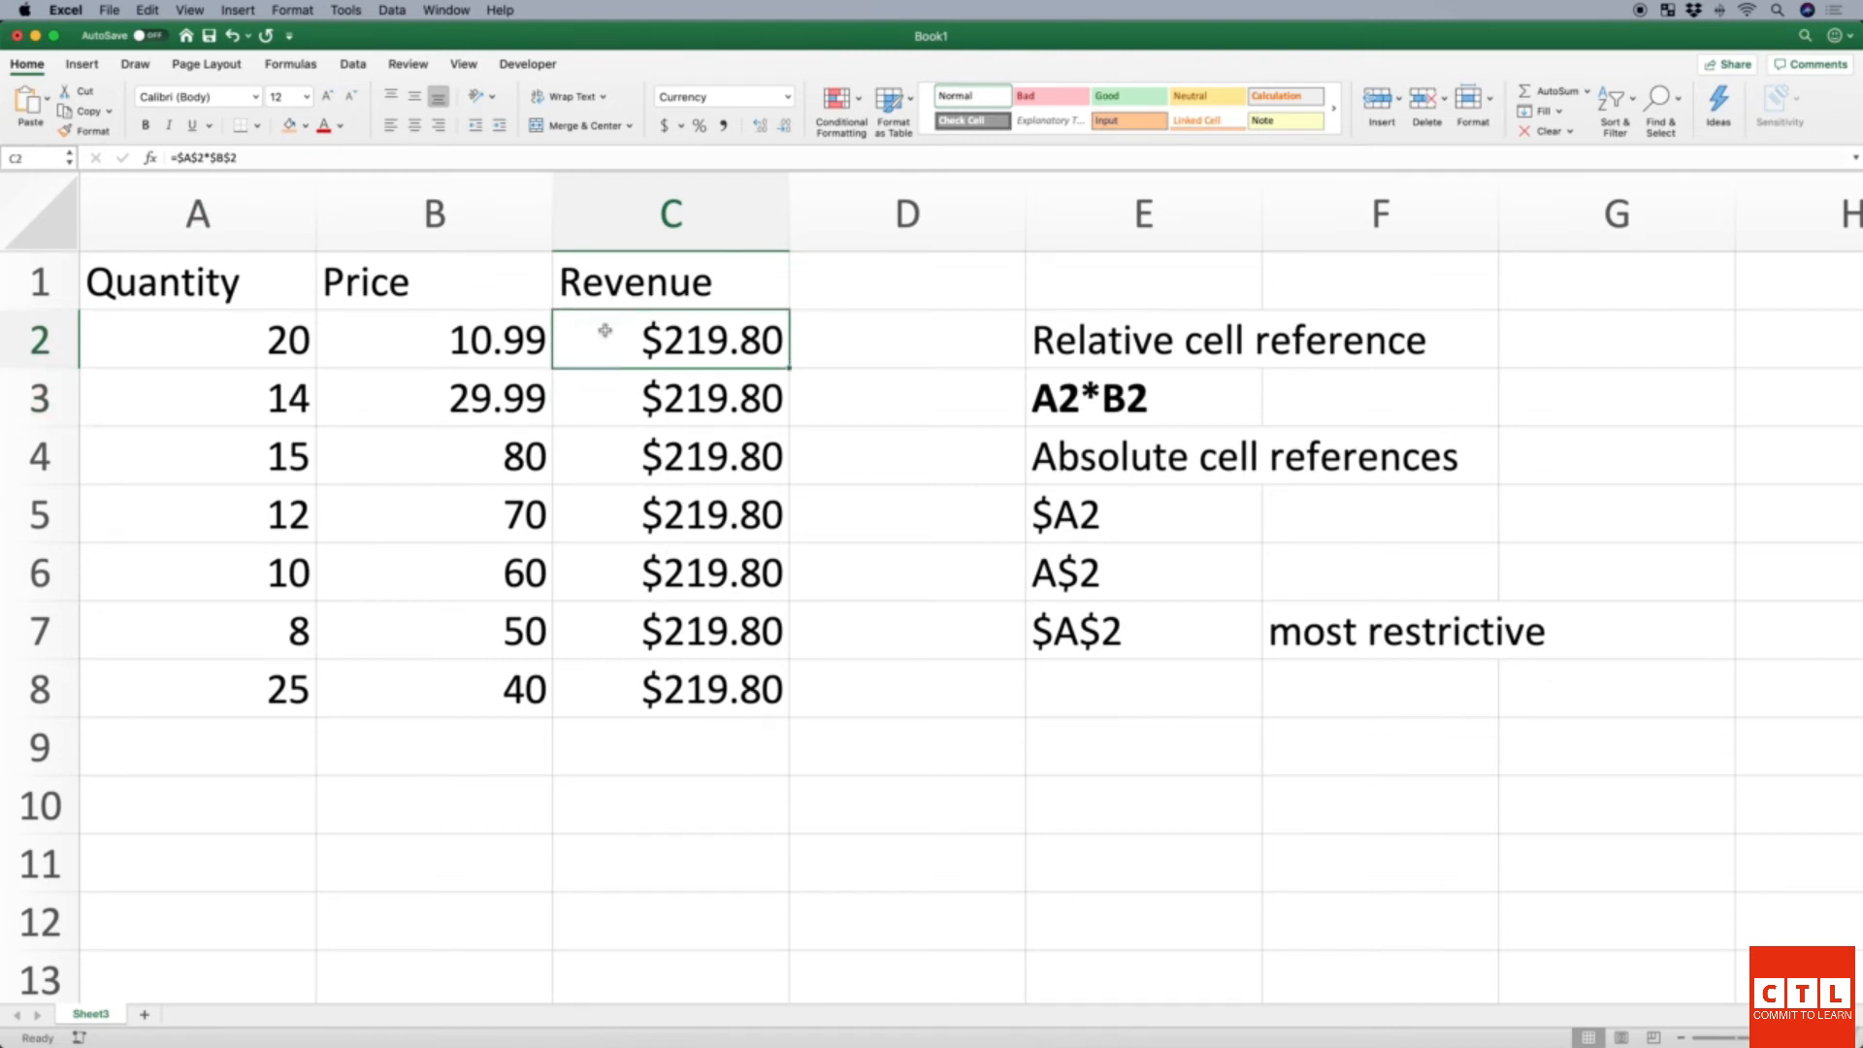
pyautogui.click(198, 158)
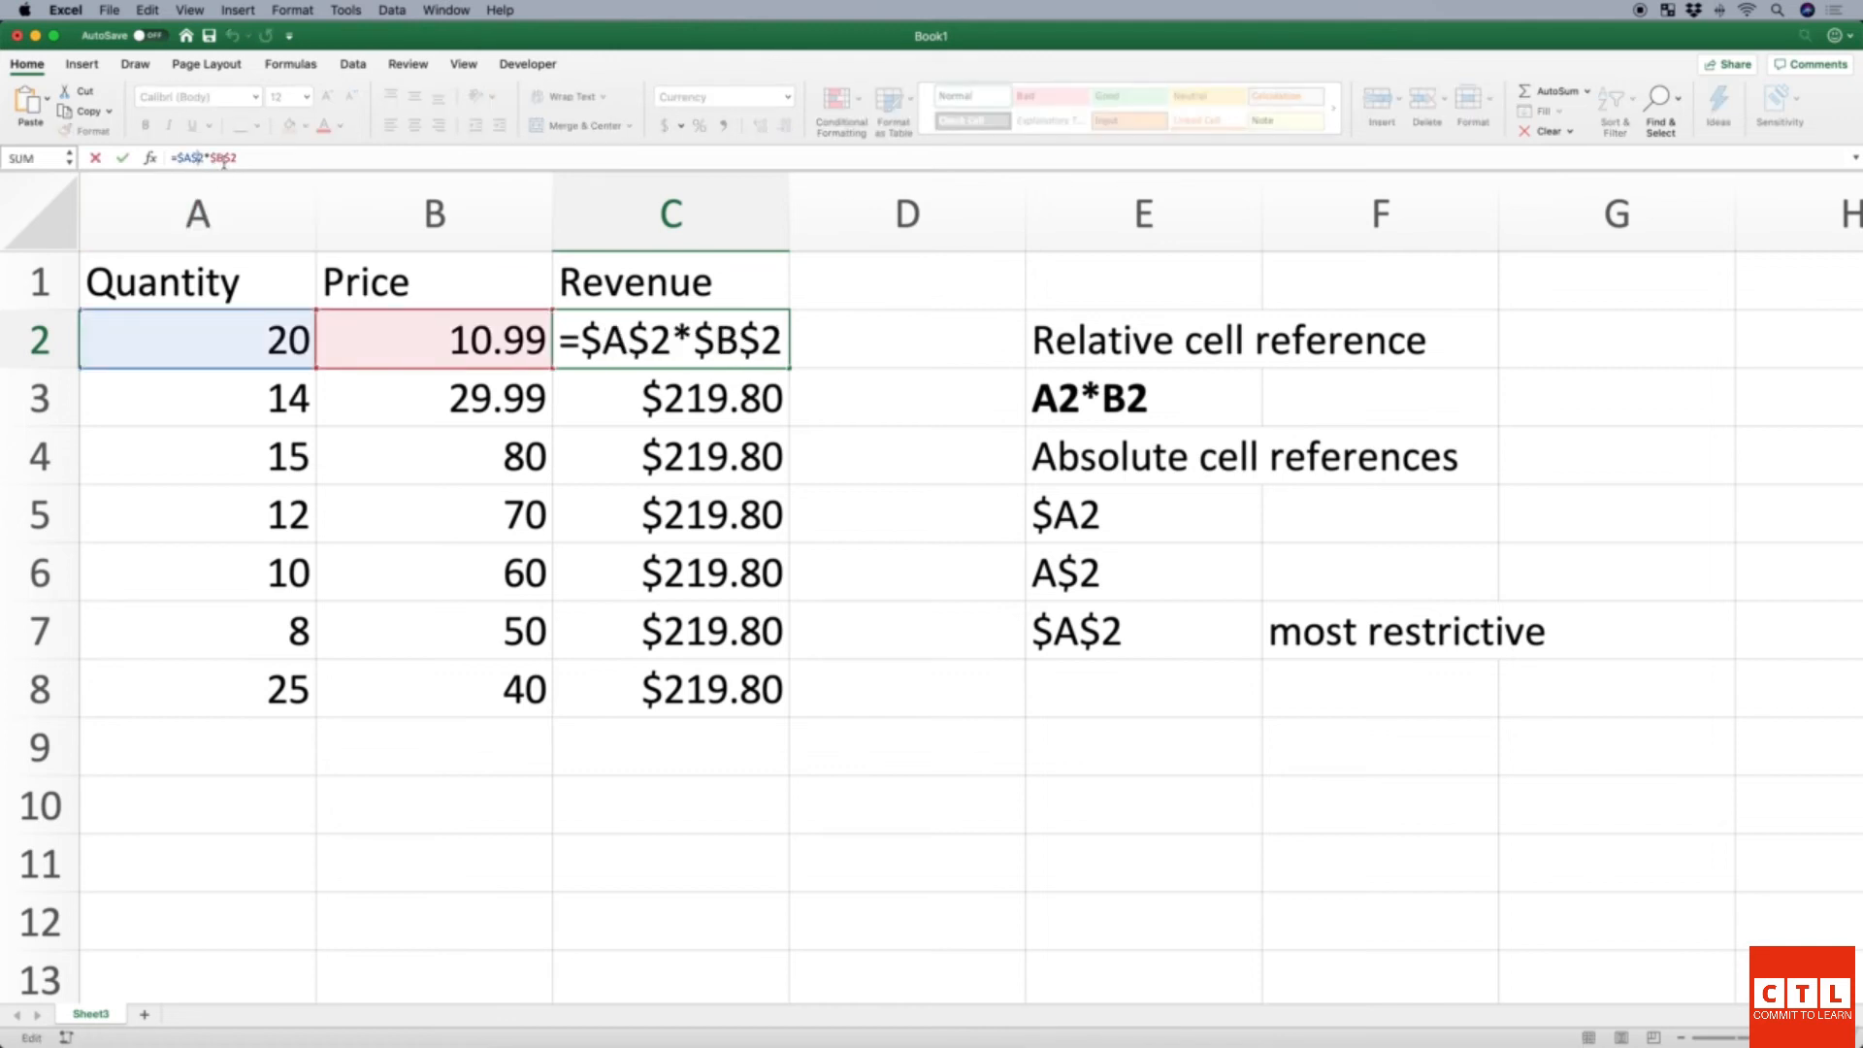
pyautogui.press('BackSpace')
pyautogui.click(223, 159)
pyautogui.press('BackSpace')
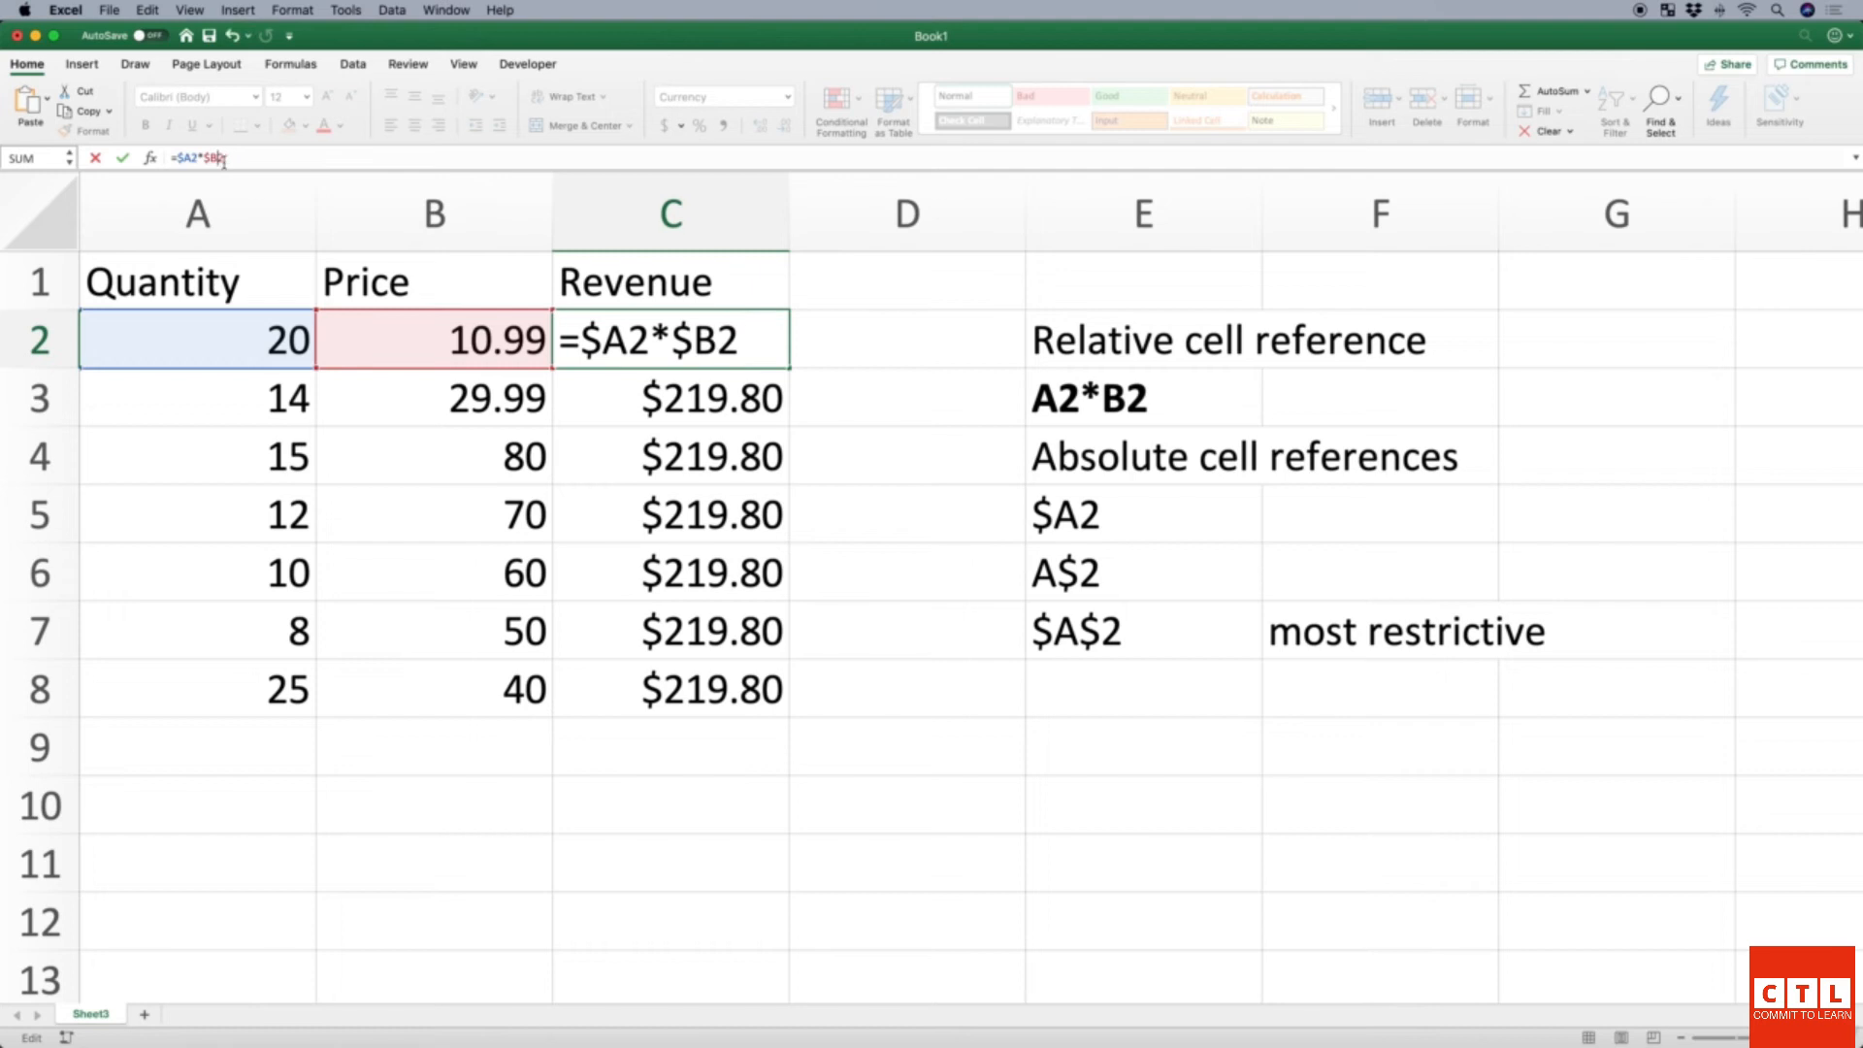
pyautogui.press('Return')
pyautogui.press('Up')
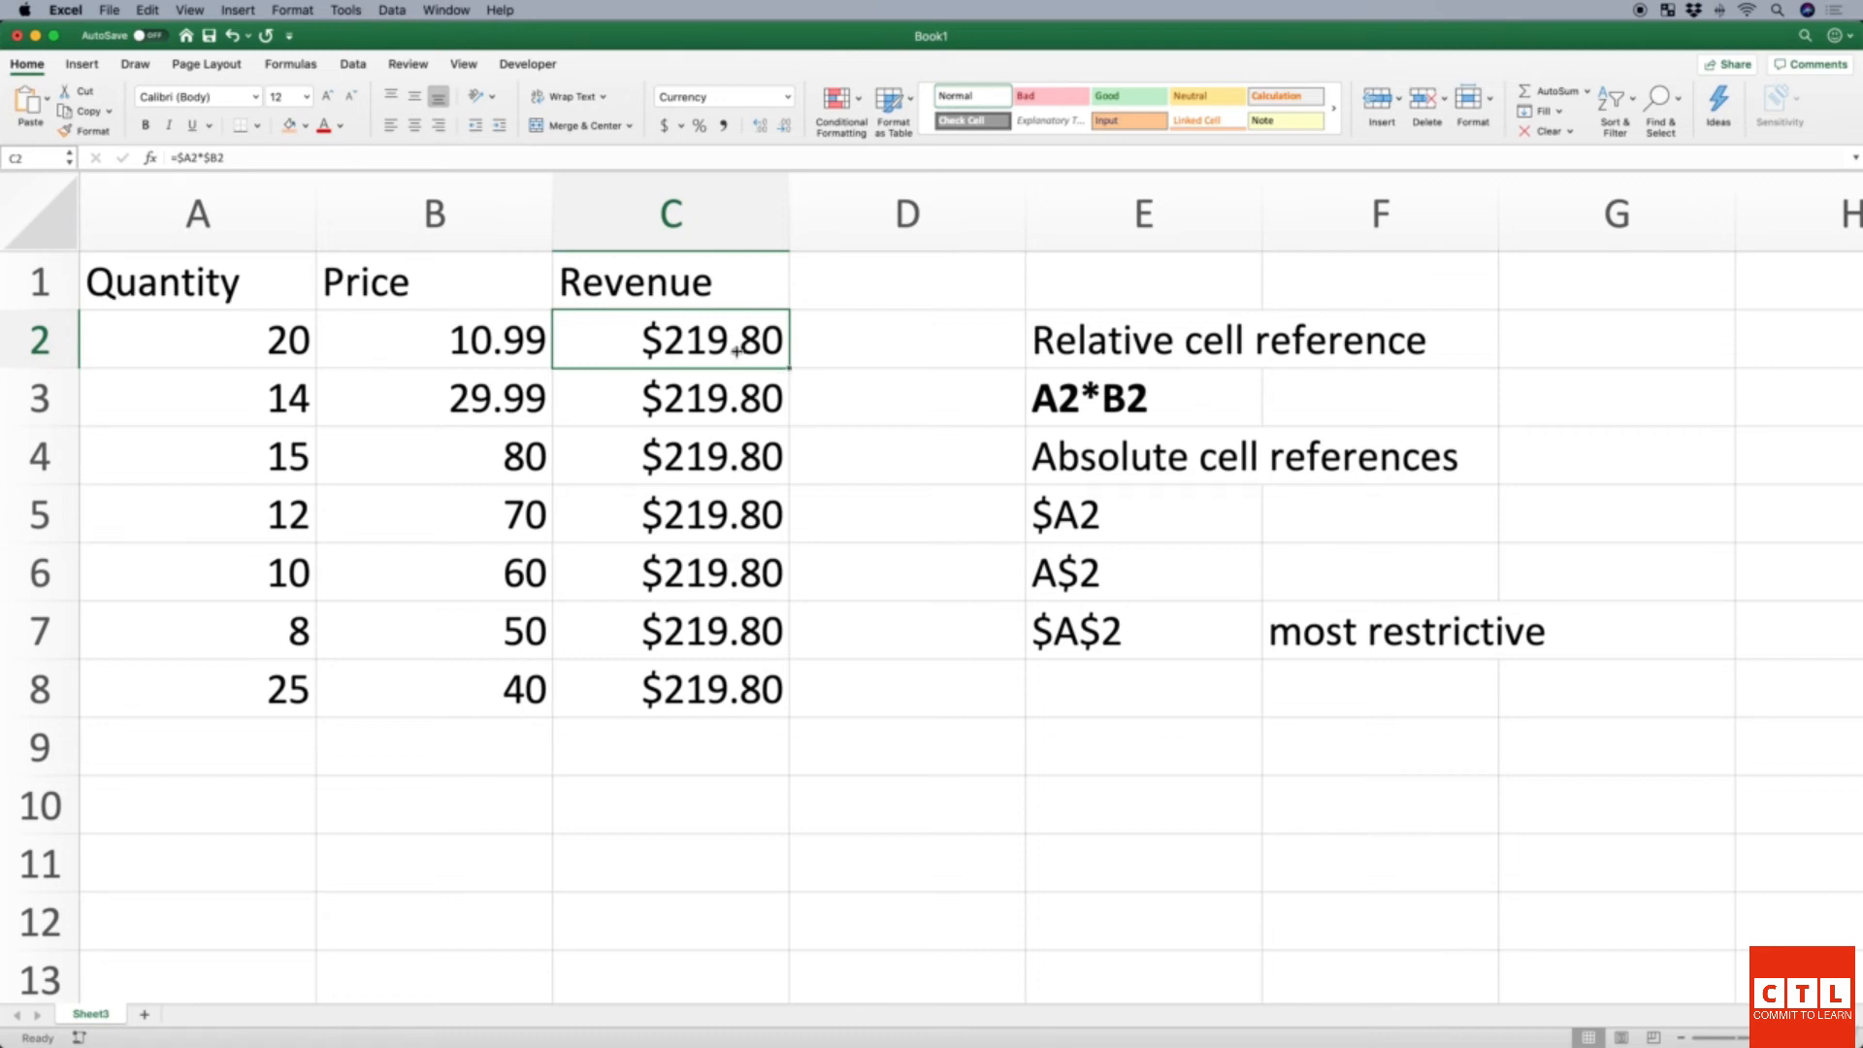
# Copy the C2 formula and paste it over the revenue cells C3 through C8.
pyautogui.press('super+c')
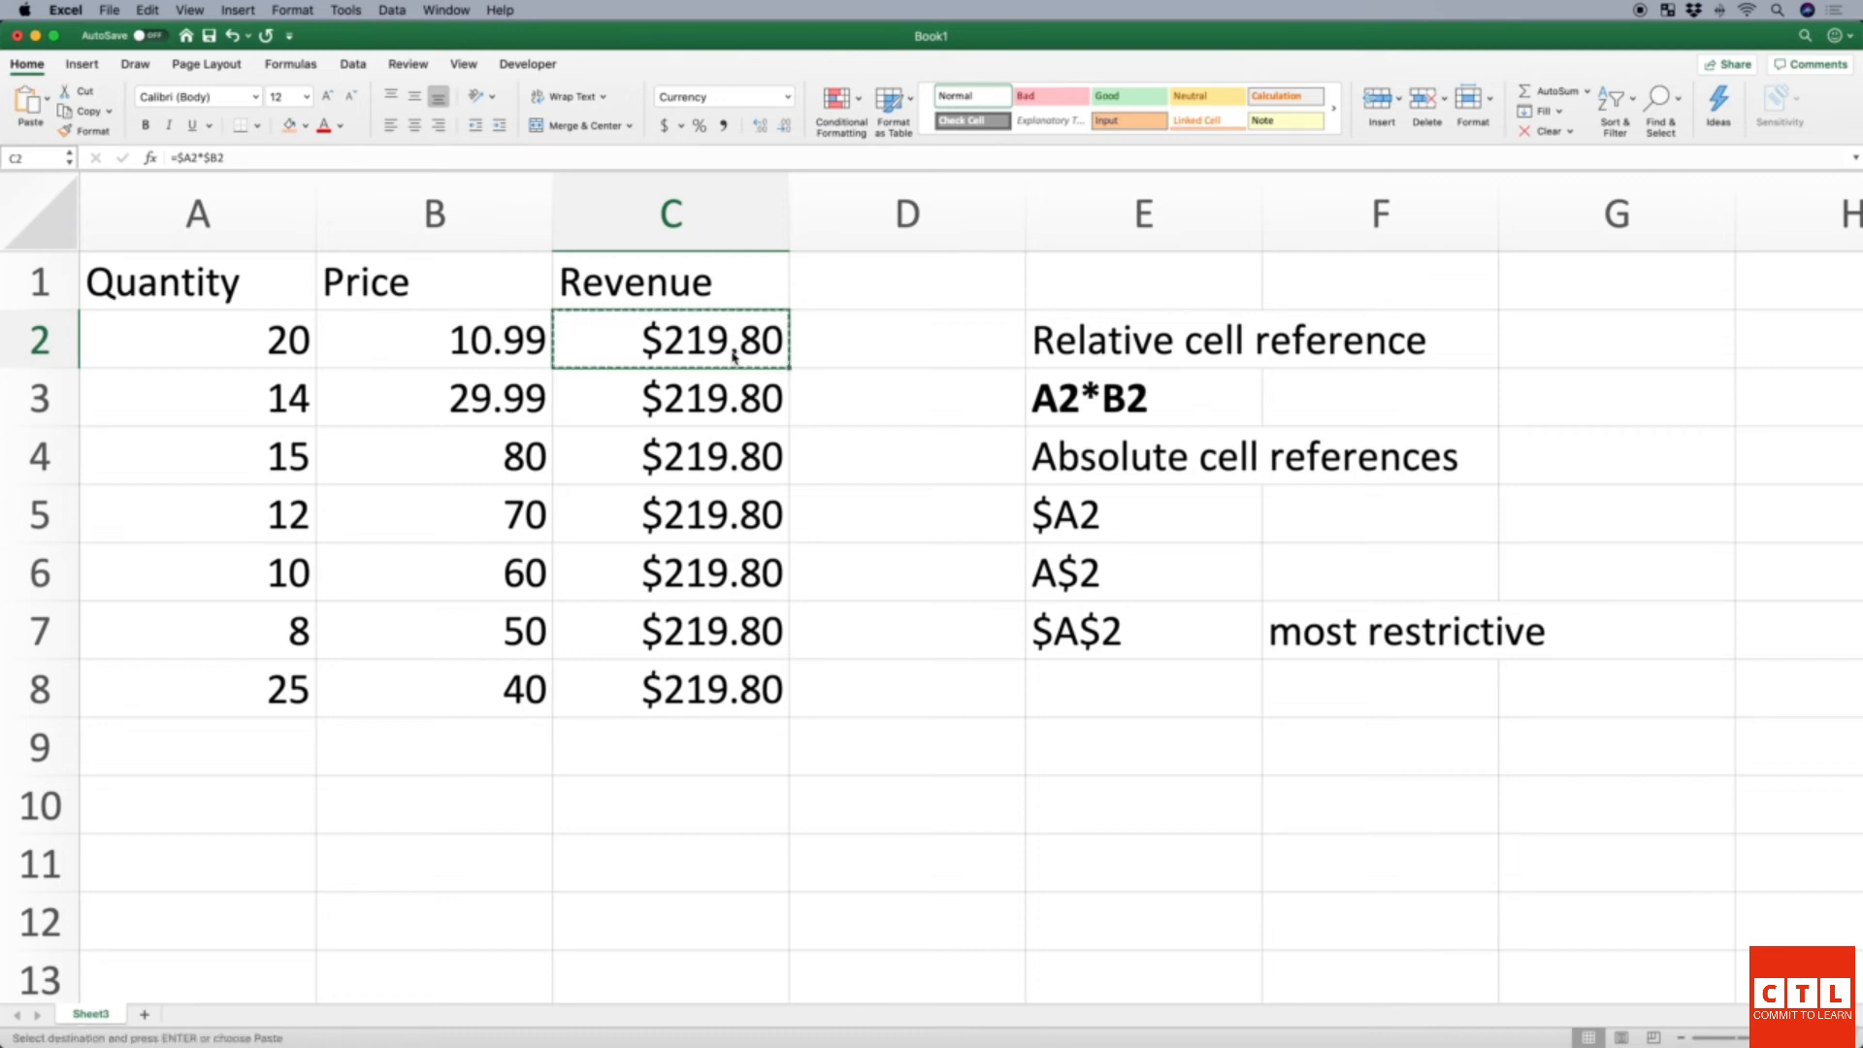
pyautogui.click(148, 11)
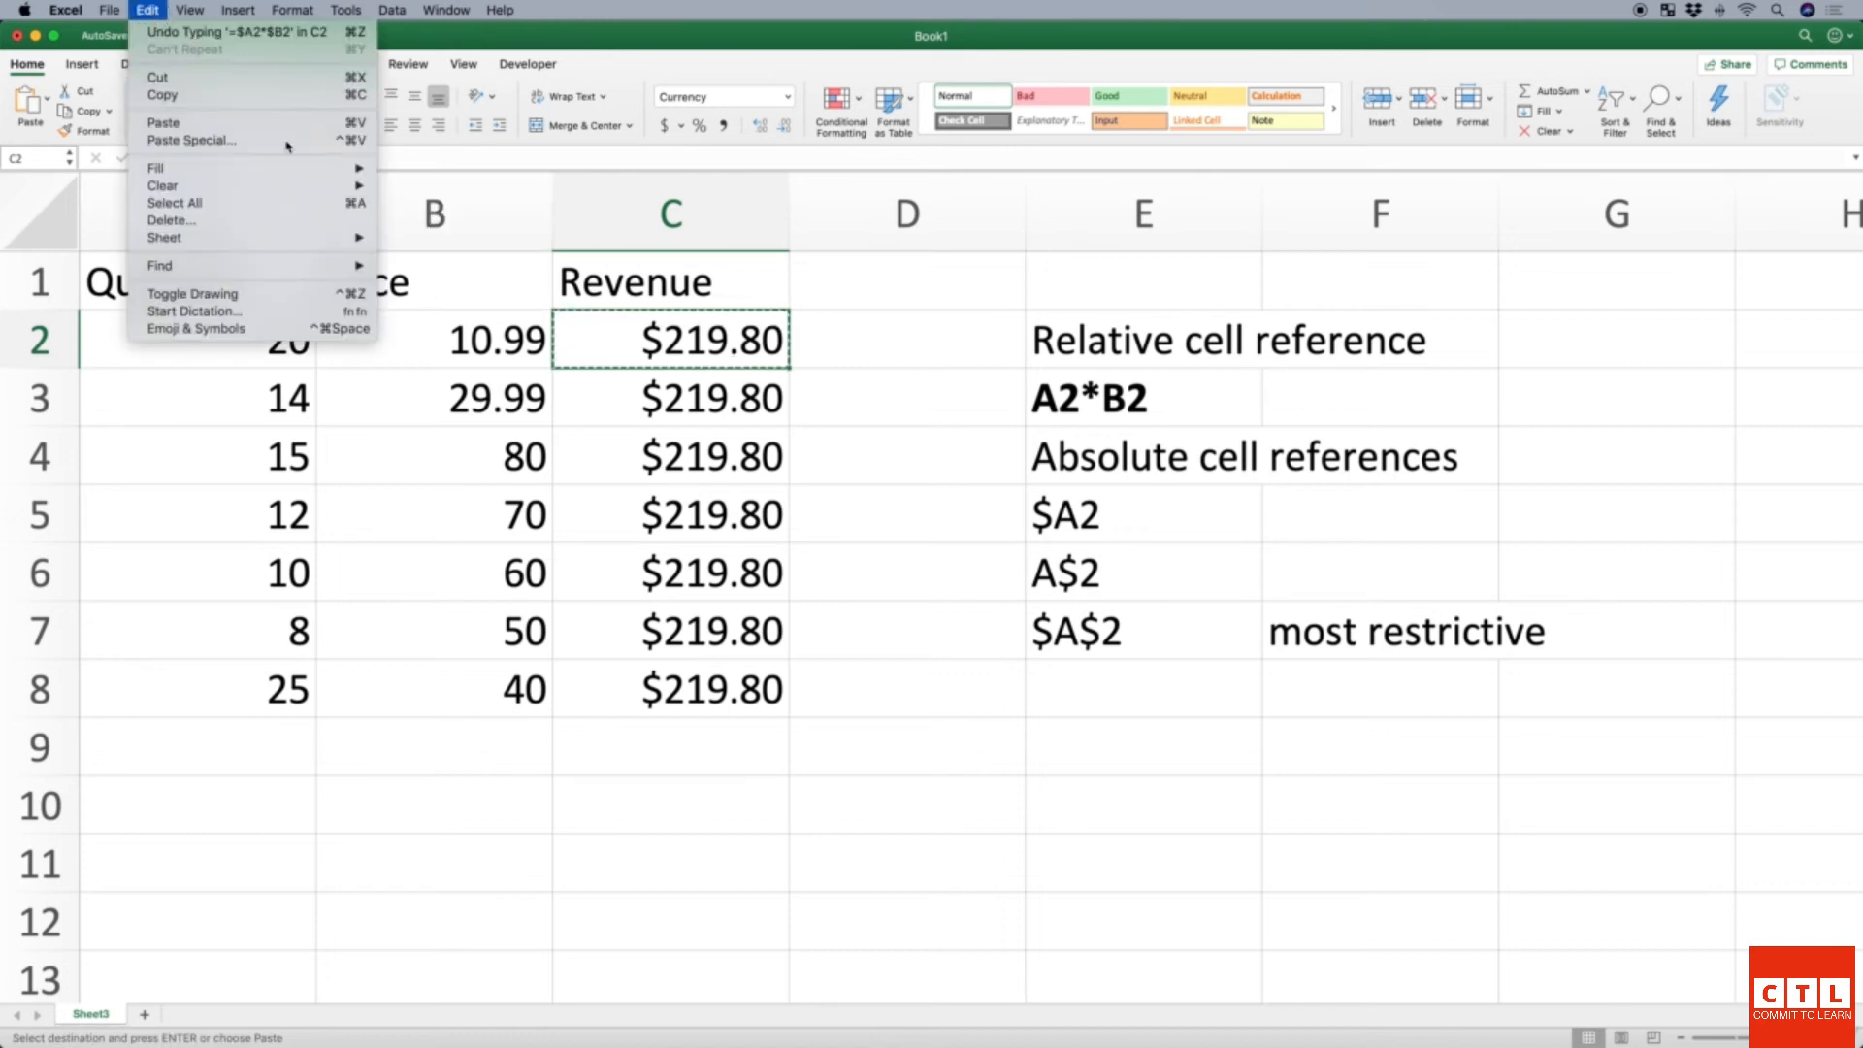
pyautogui.click(676, 393)
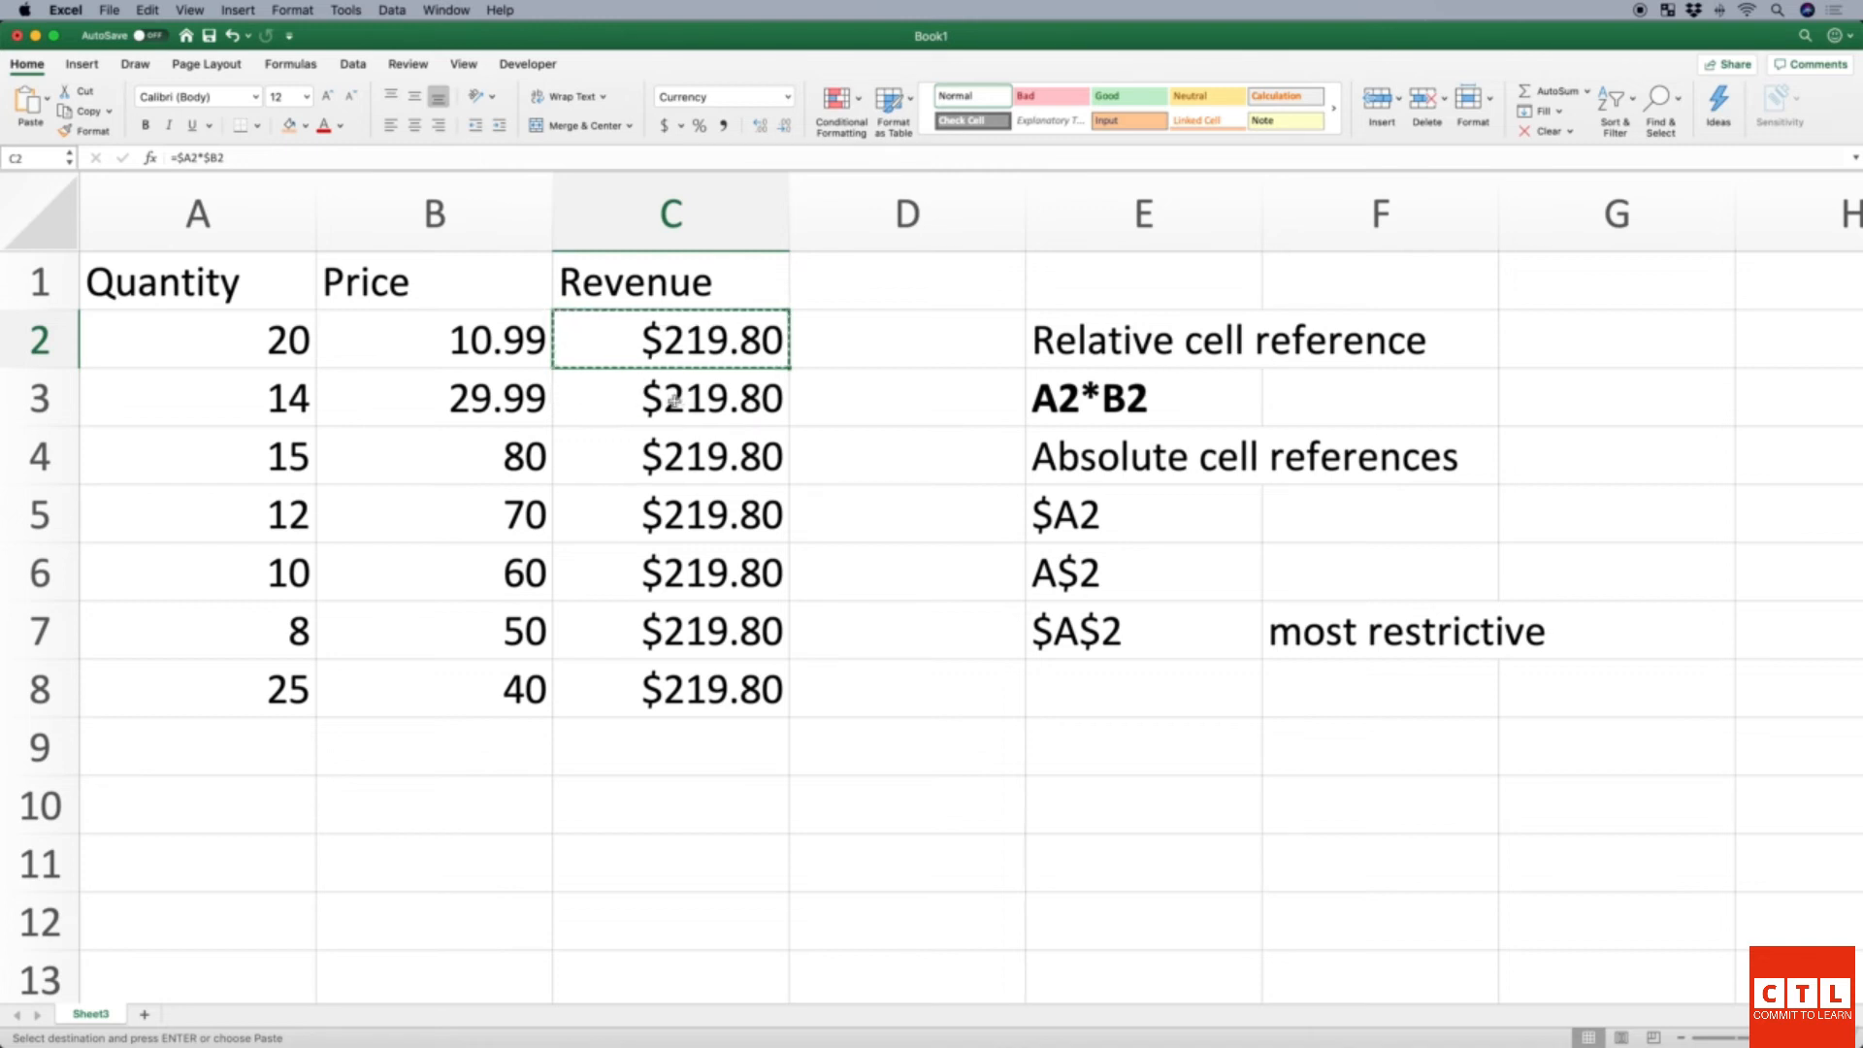
pyautogui.moveTo(668, 398); pyautogui.dragTo(683, 682)
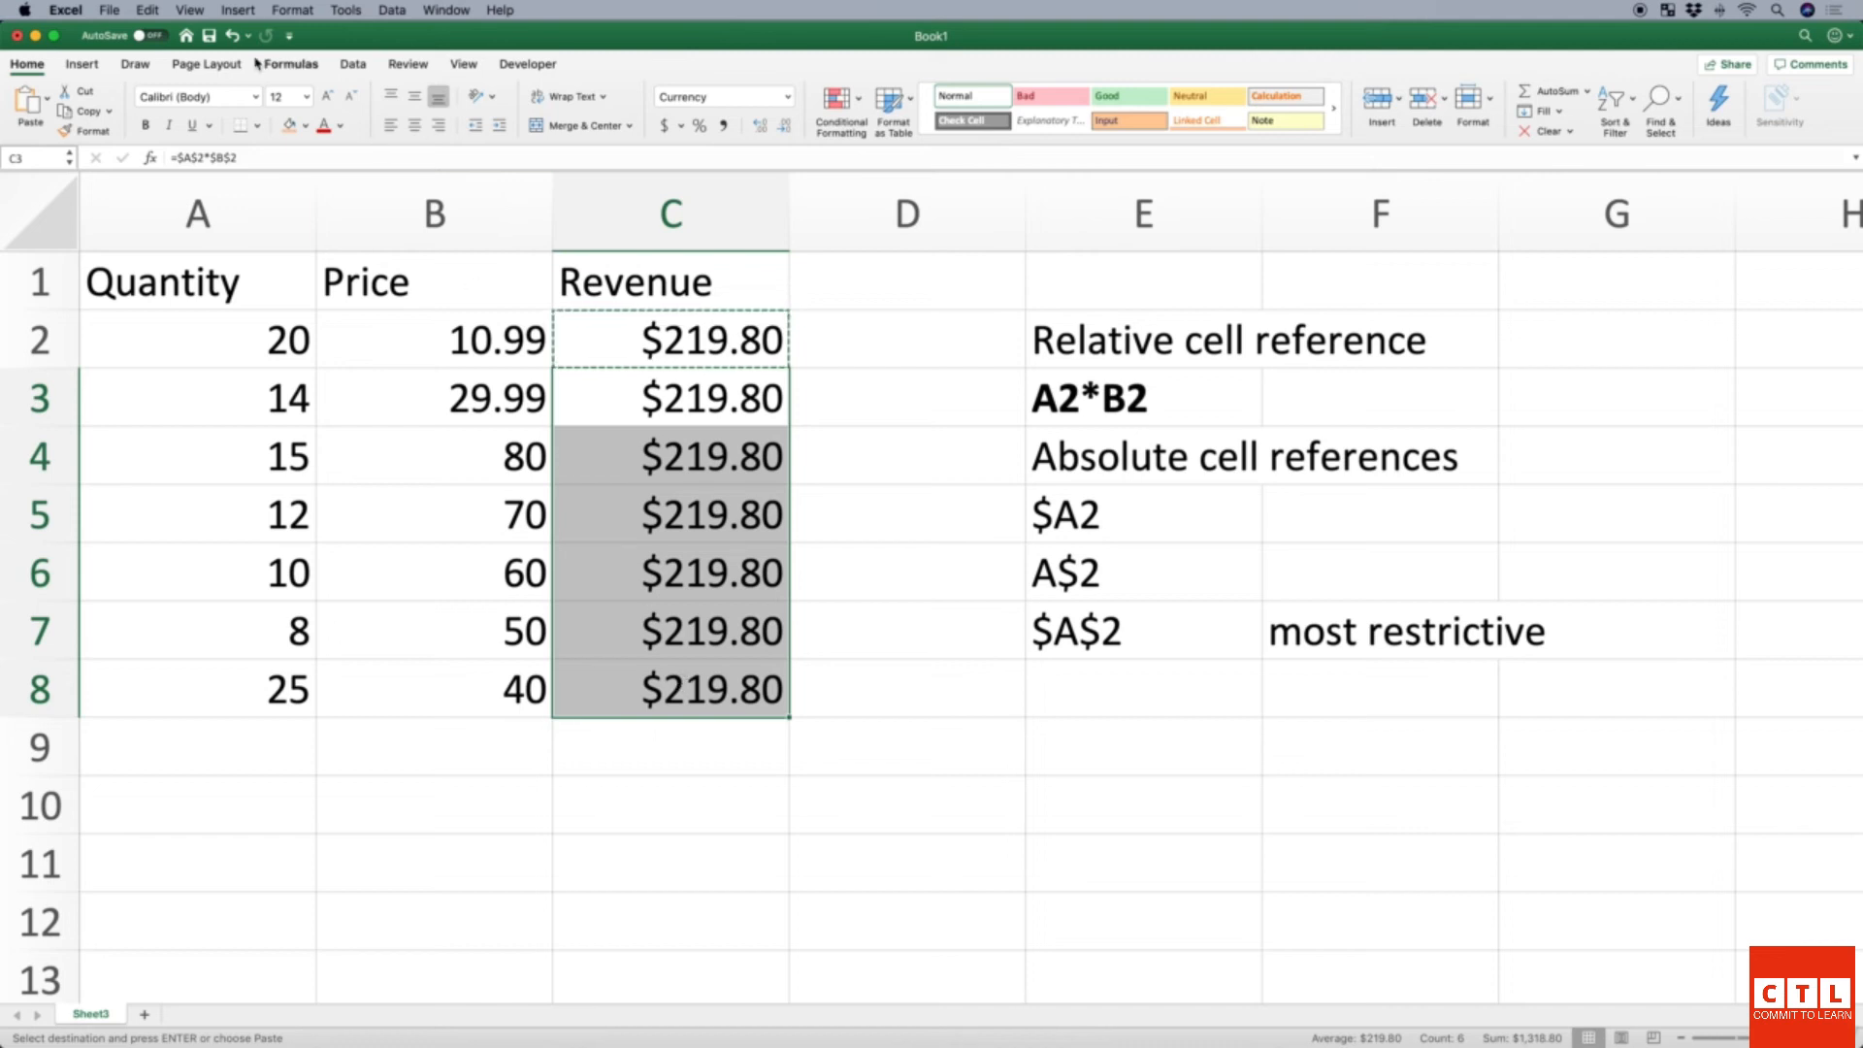
pyautogui.click(151, 11)
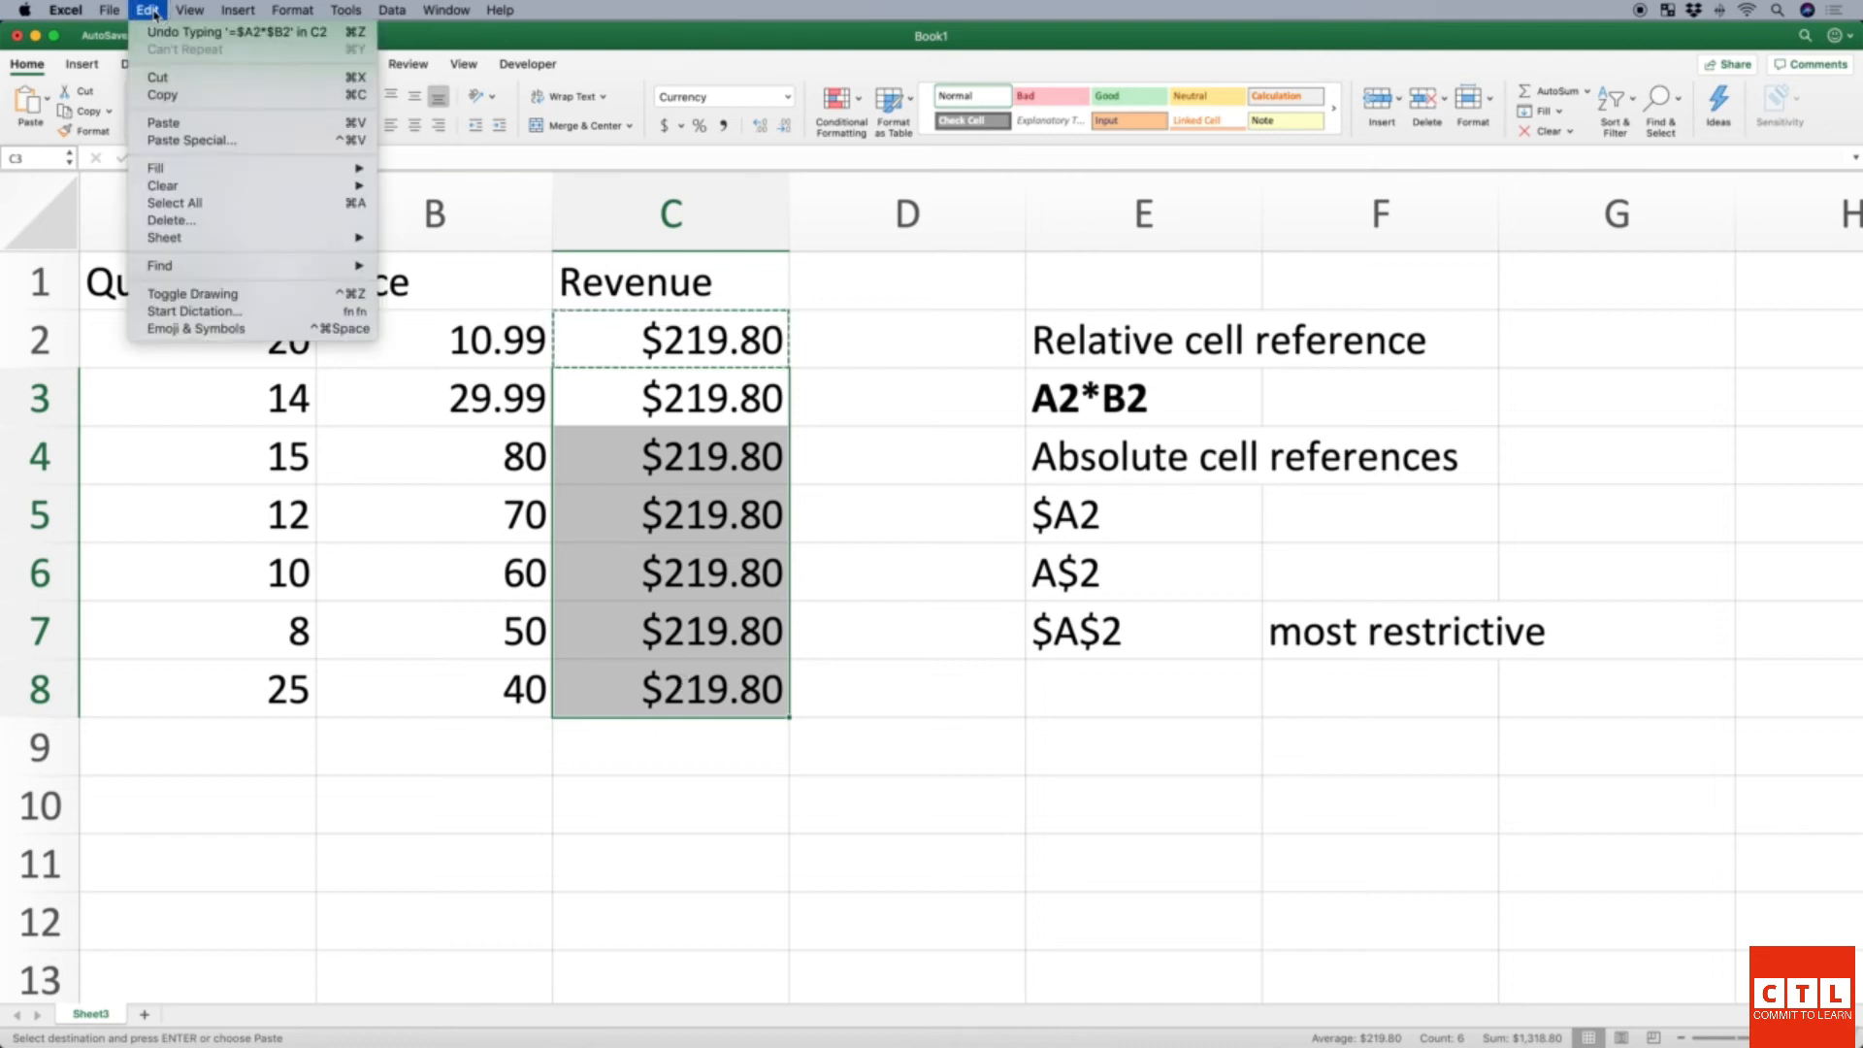
pyautogui.click(199, 126)
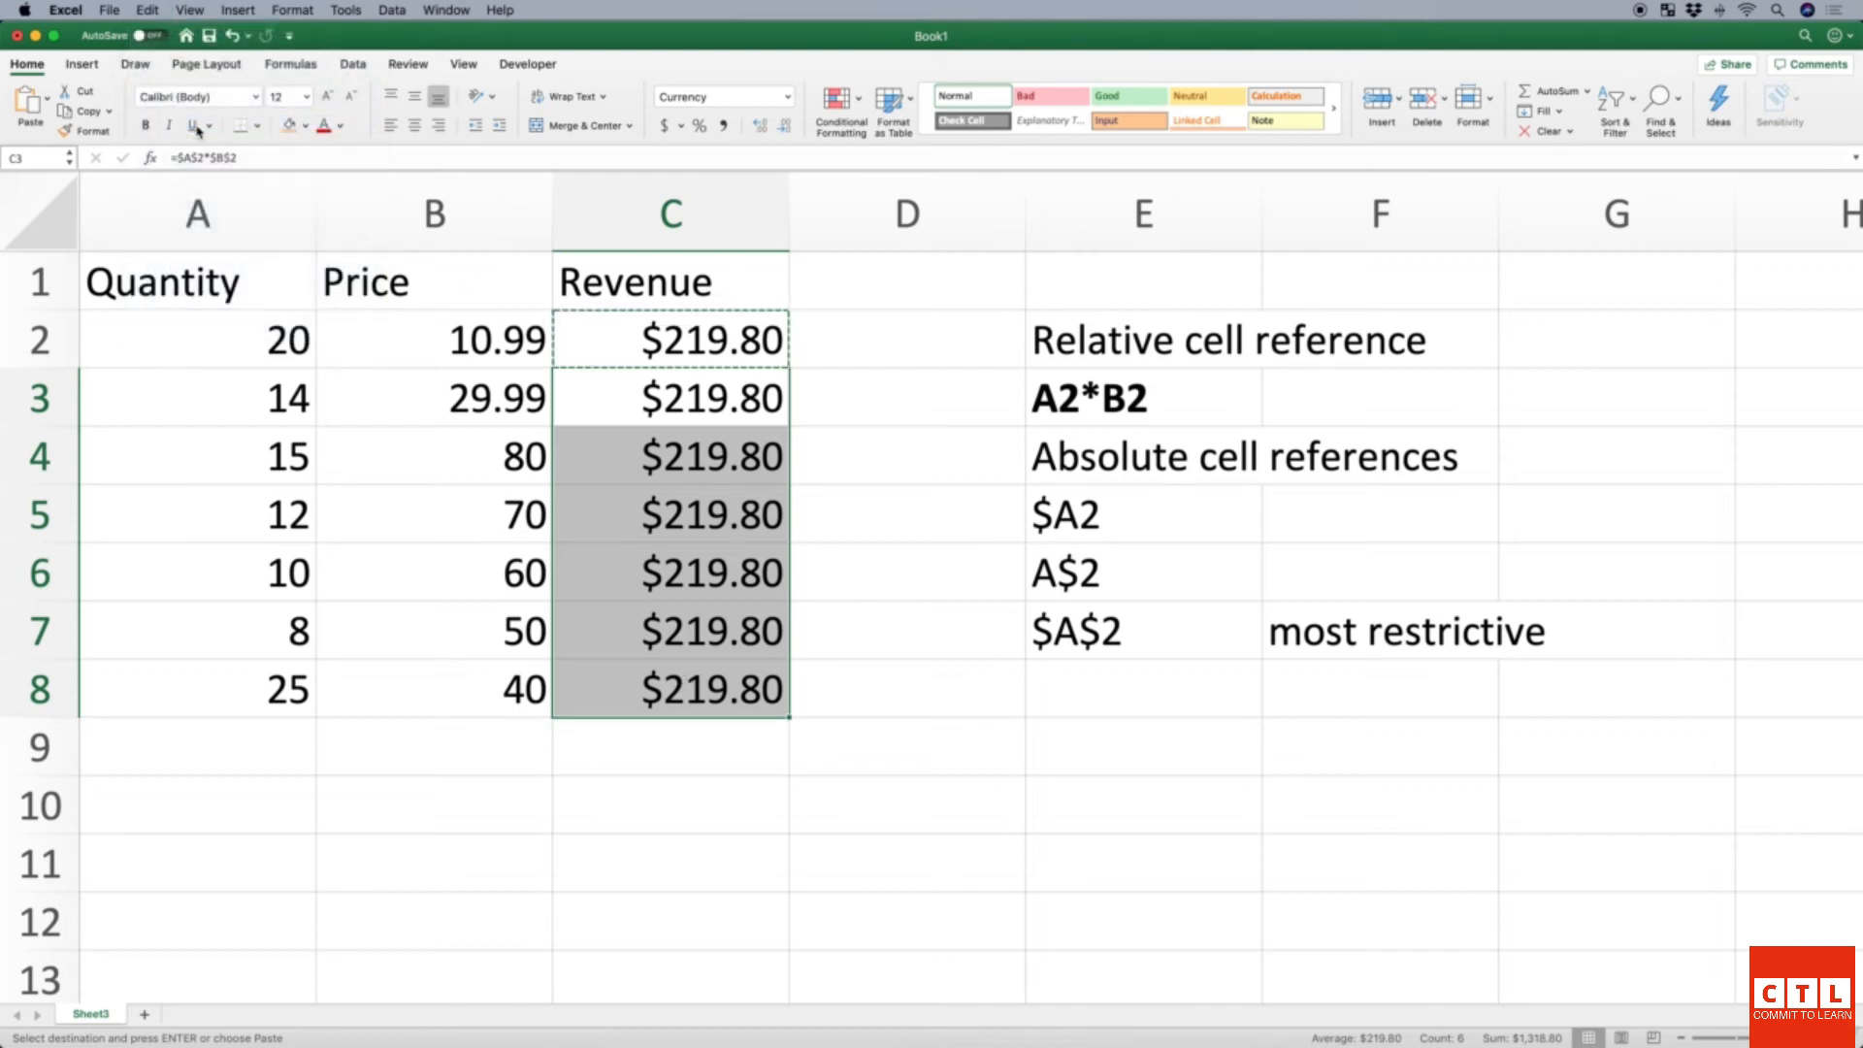
# Examine how the row references change in the pasted revenue formulas from C2 down to C8.
pyautogui.click(729, 353)
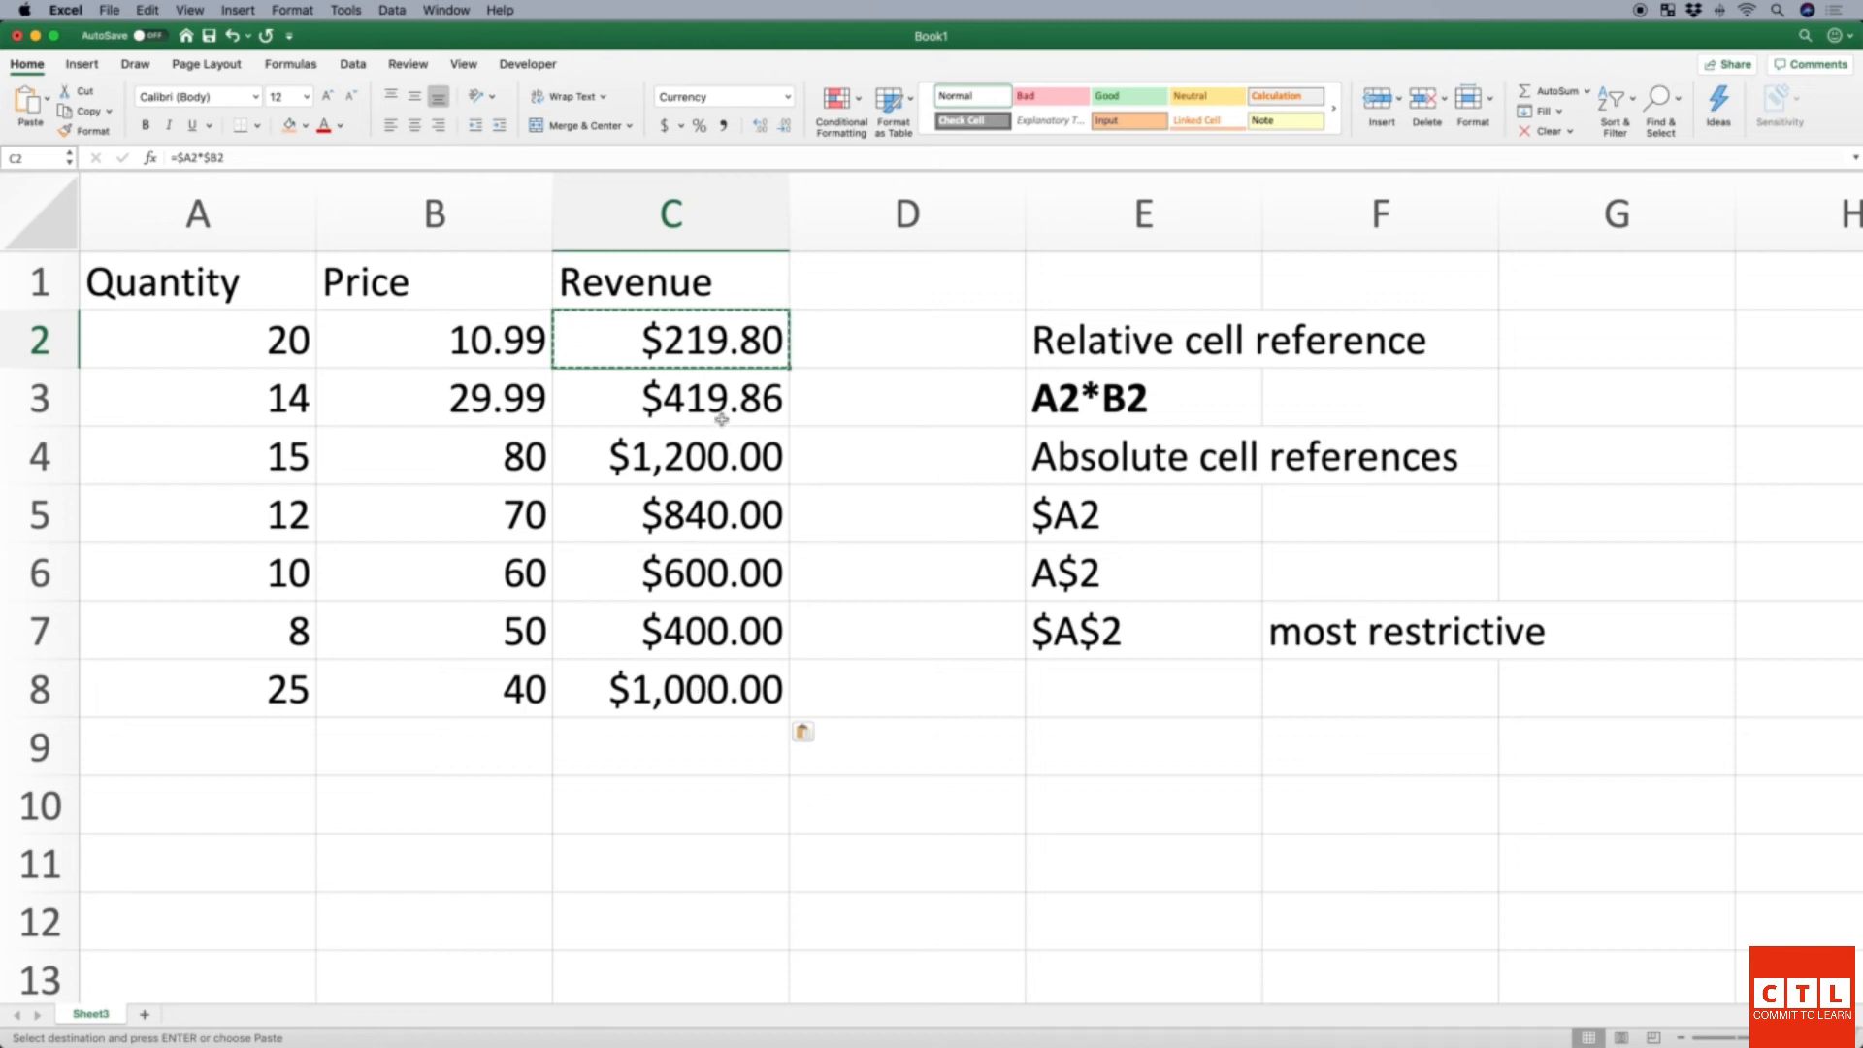
pyautogui.click(684, 395)
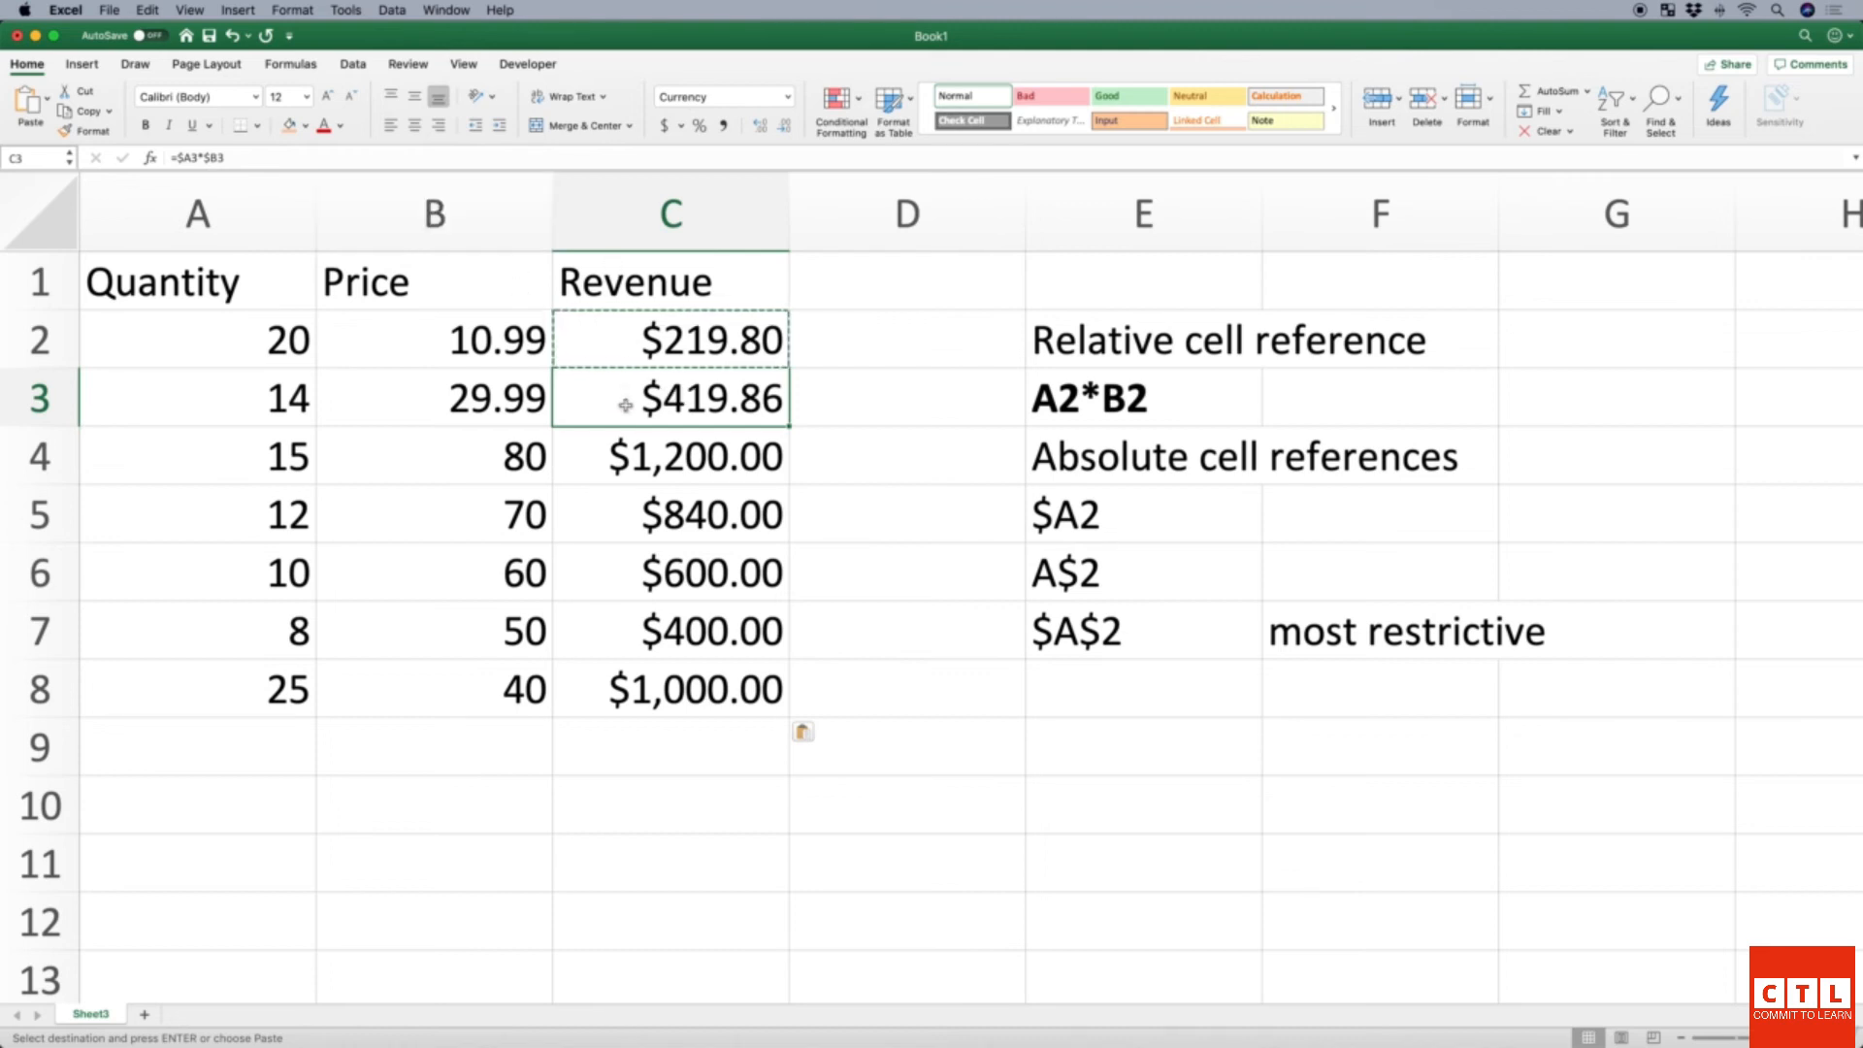
pyautogui.click(198, 159)
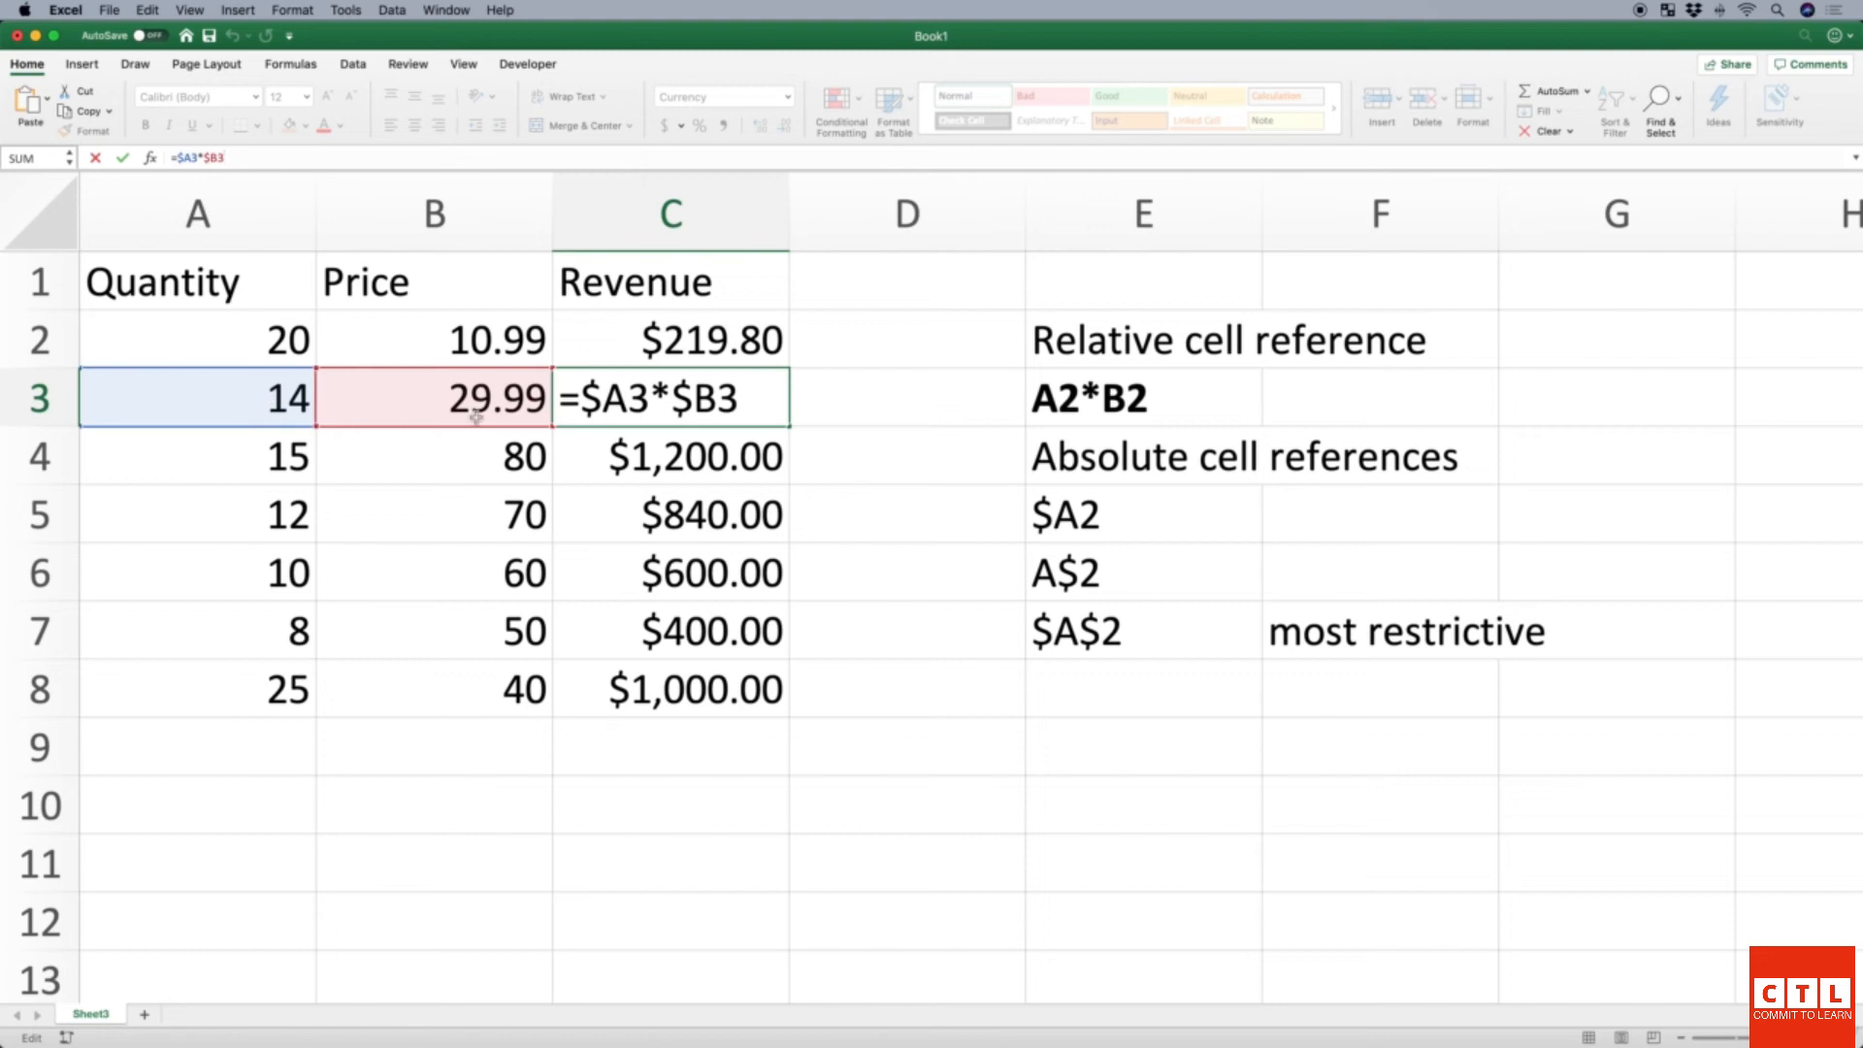
pyautogui.press('Return')
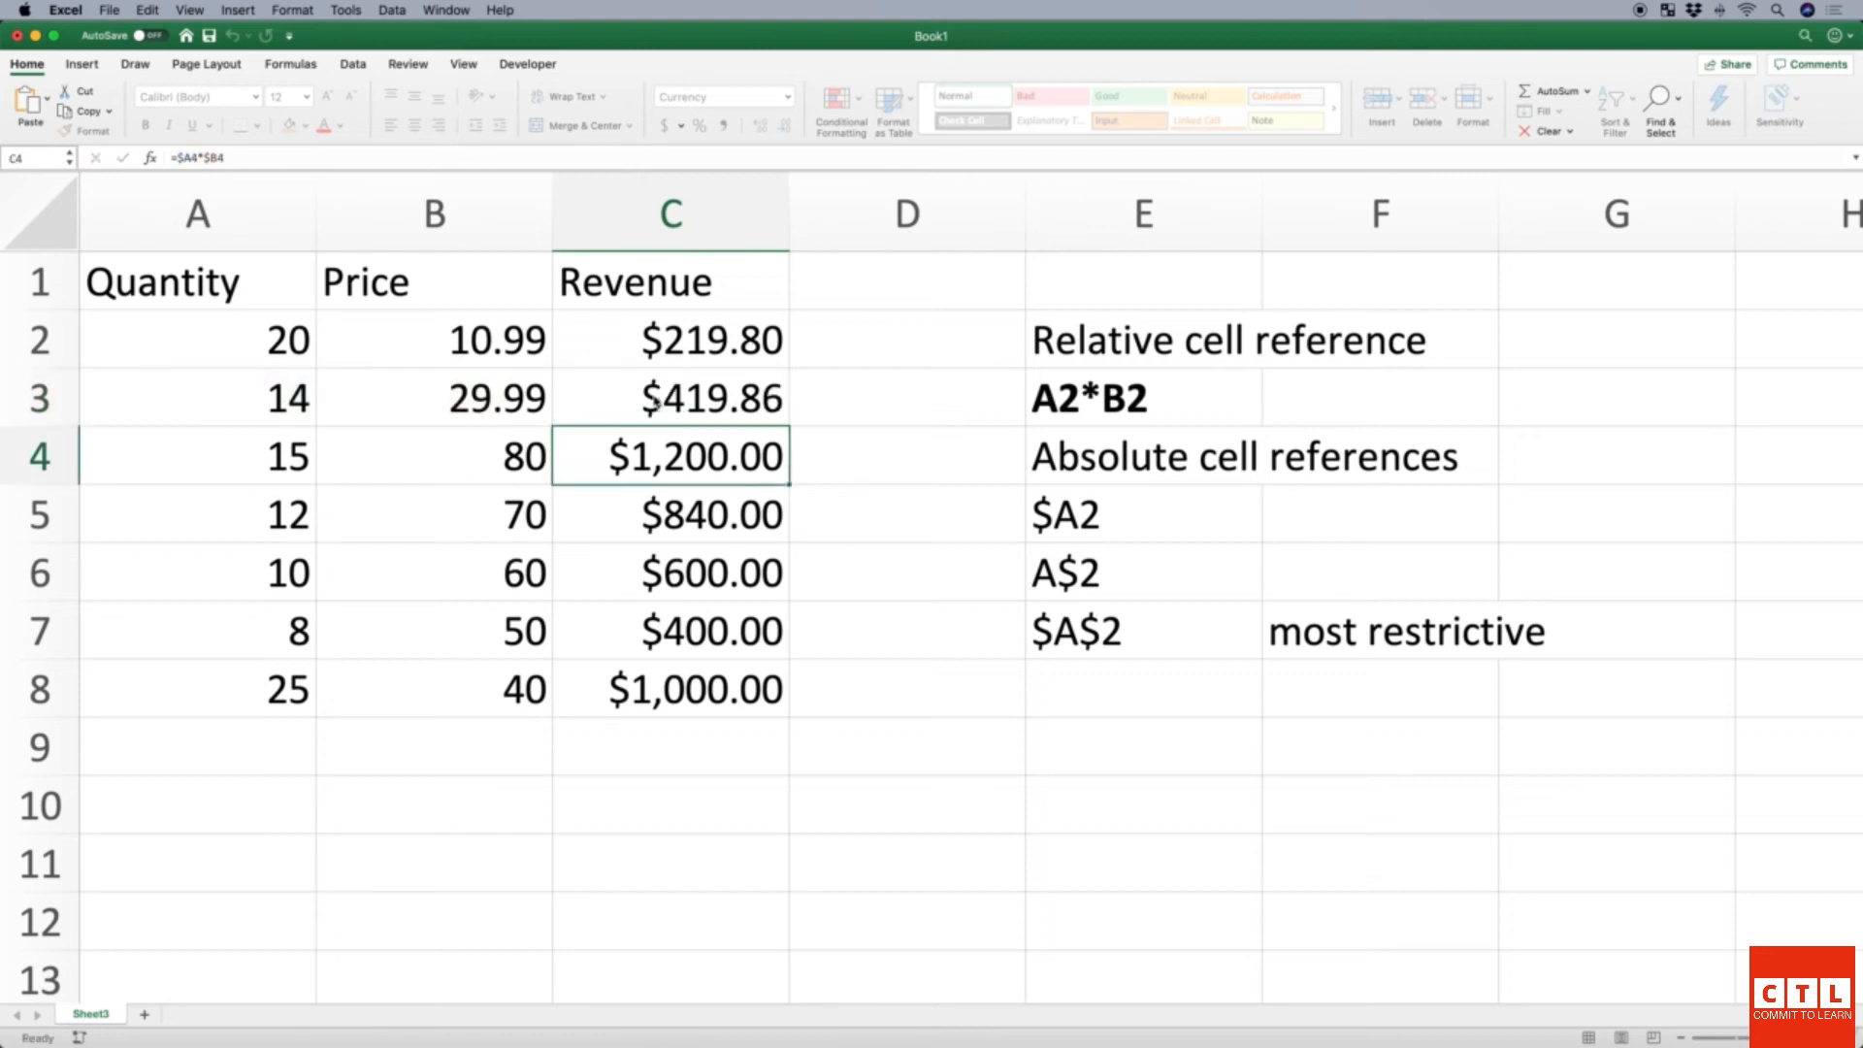
pyautogui.press('Down')
pyautogui.press('Down')
pyautogui.press('Down')
pyautogui.press('Down')
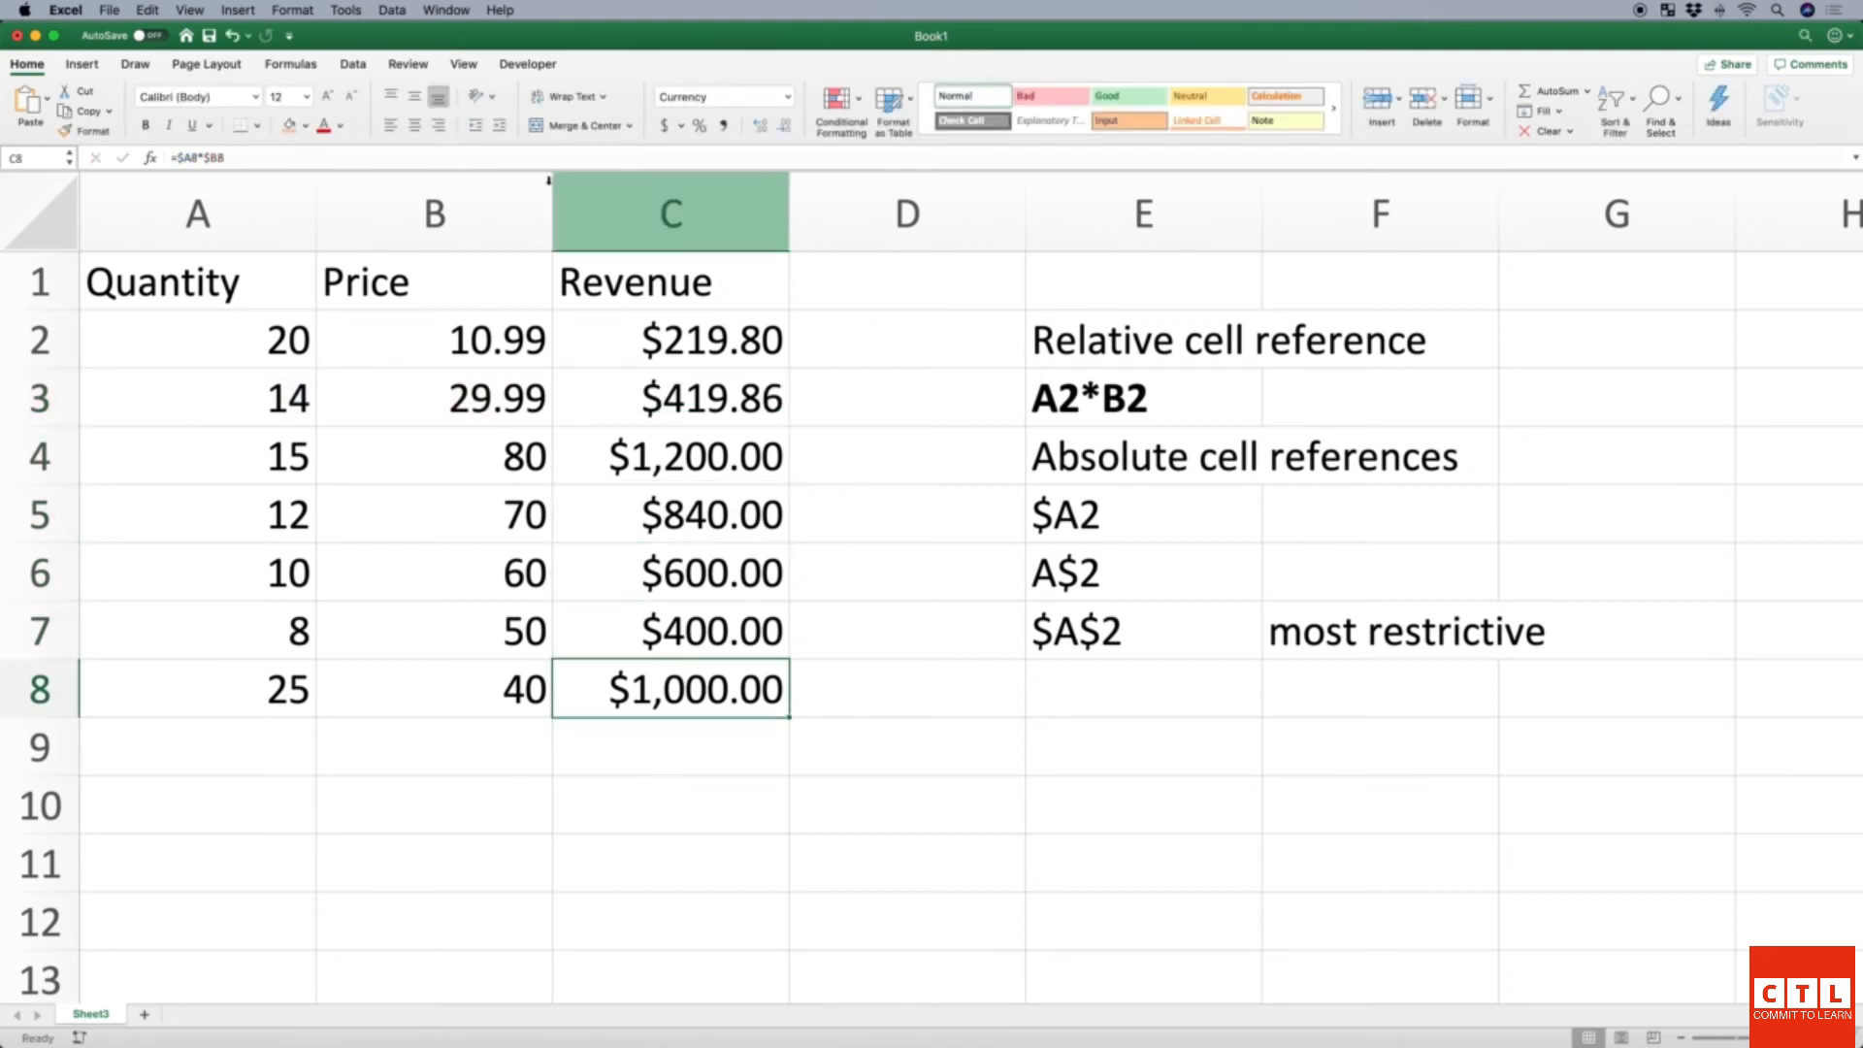
pyautogui.click(203, 158)
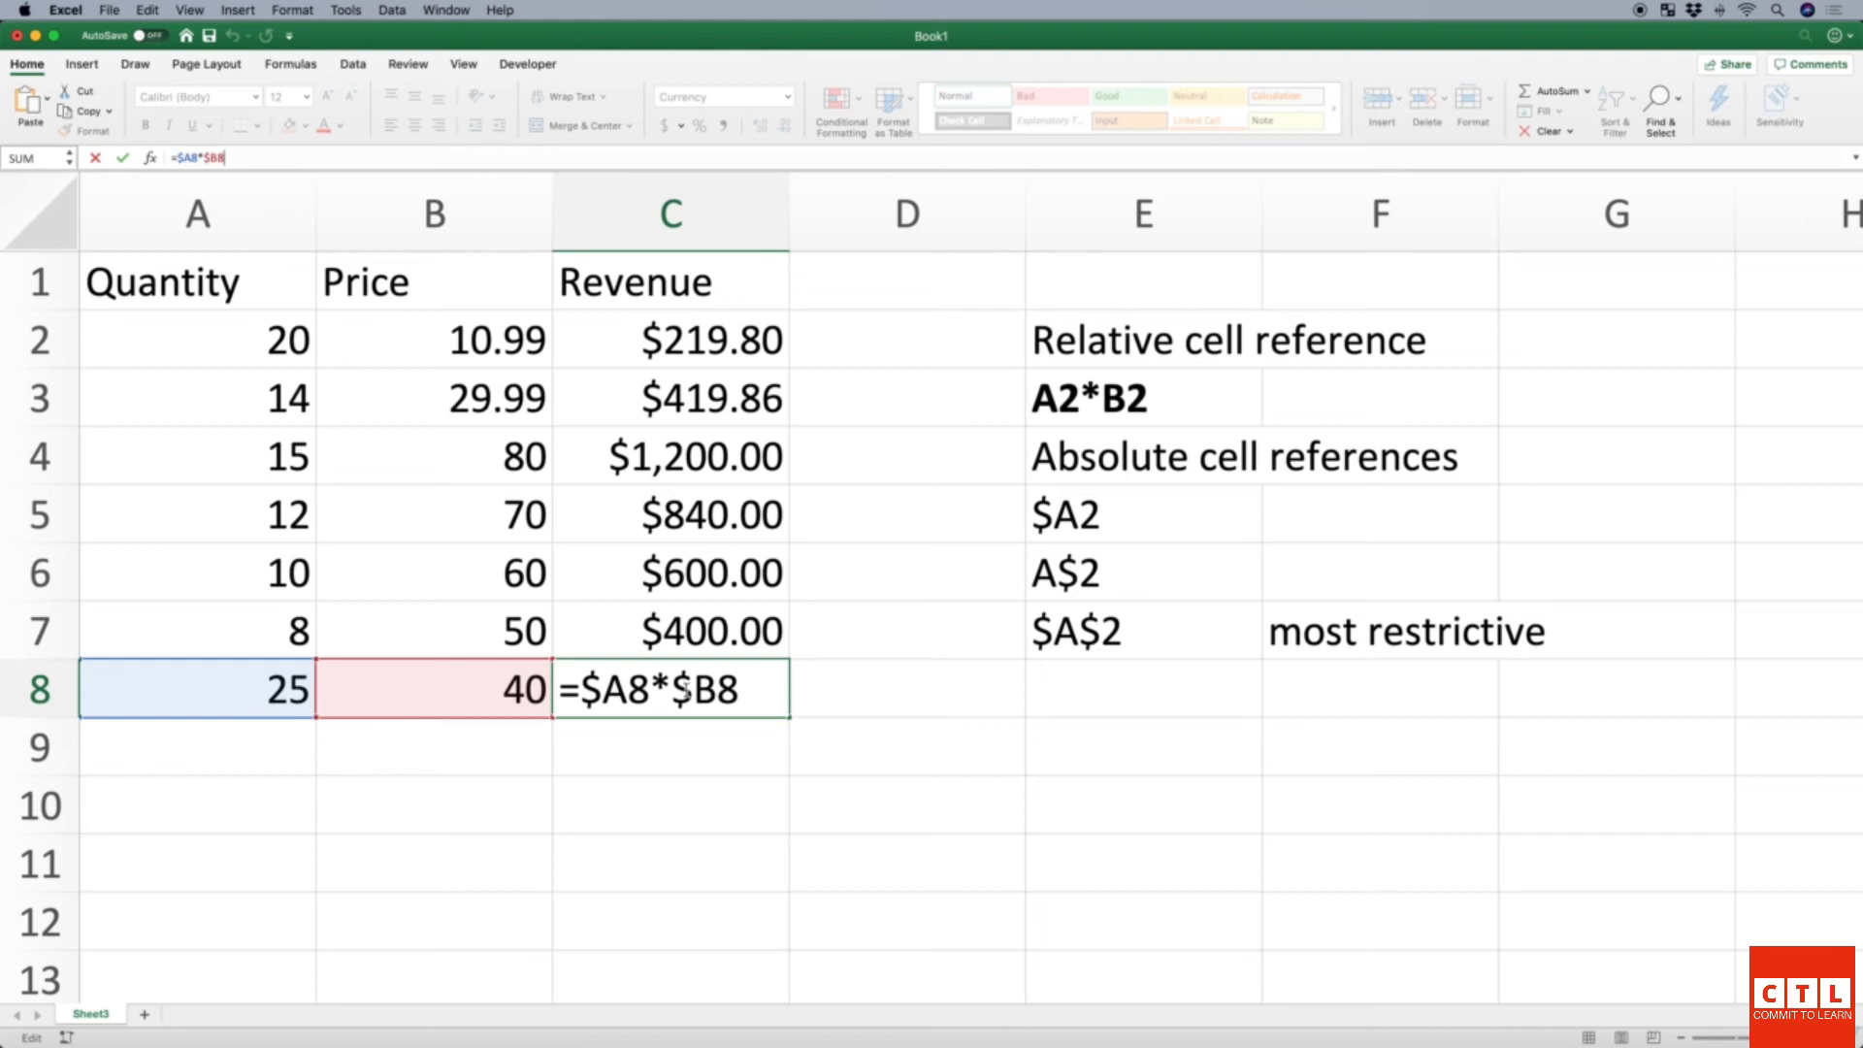
pyautogui.press('Return')
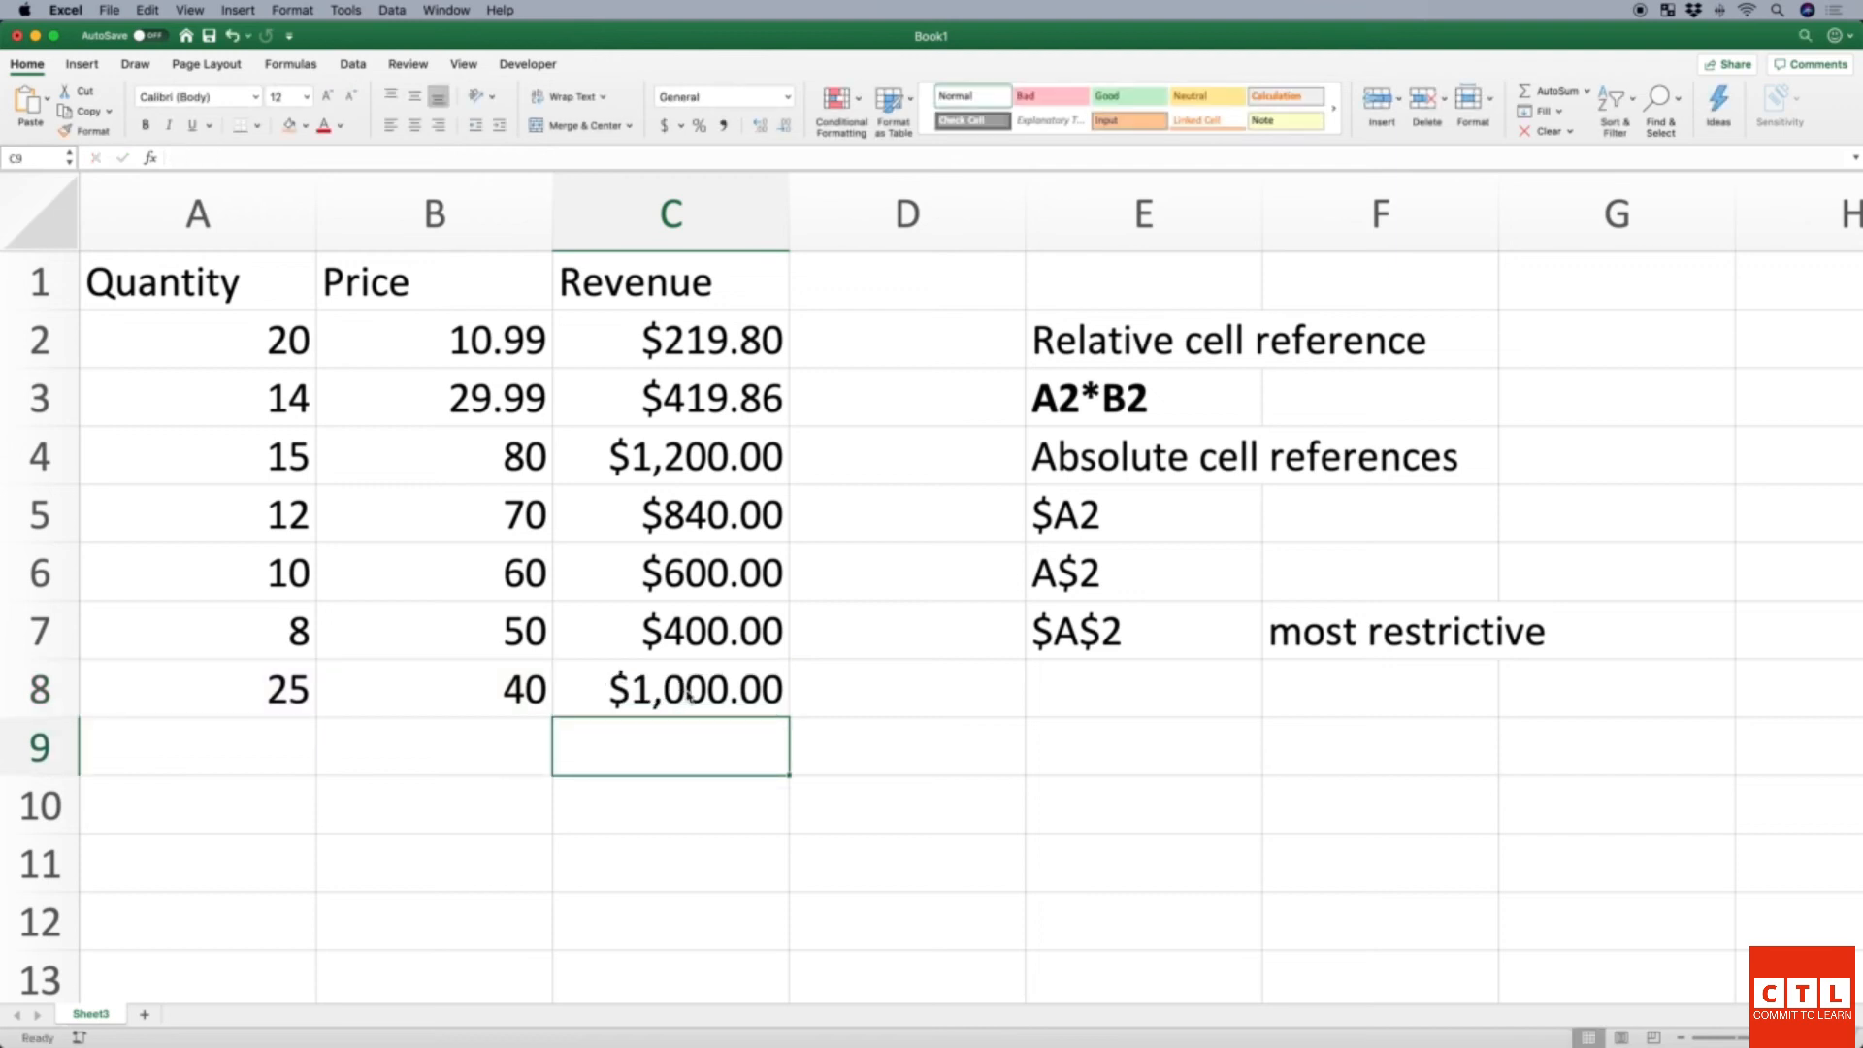
# Fill the C2 revenue formula across into D2 and check which cells the copy references.
pyautogui.press('Up')
pyautogui.press('Up')
pyautogui.press('Up')
pyautogui.press('Up')
pyautogui.press('Up')
pyautogui.press('Up')
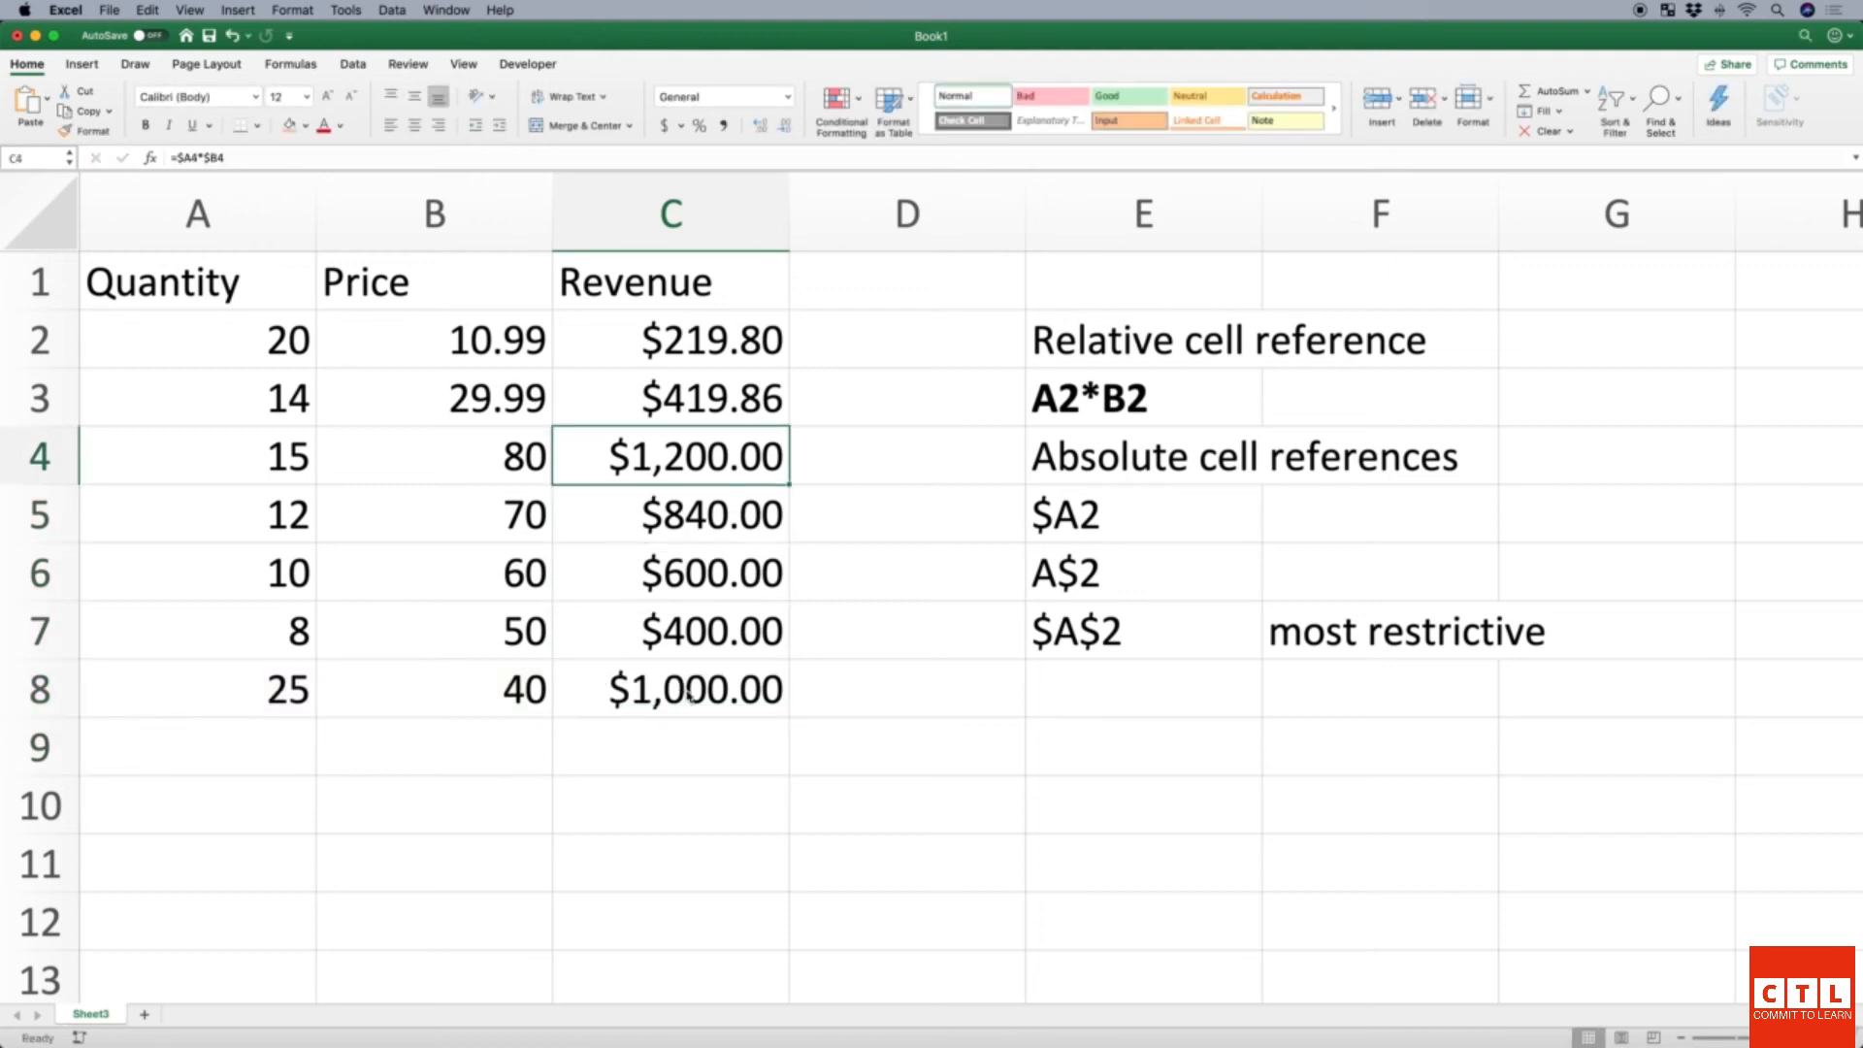
pyautogui.press('Up')
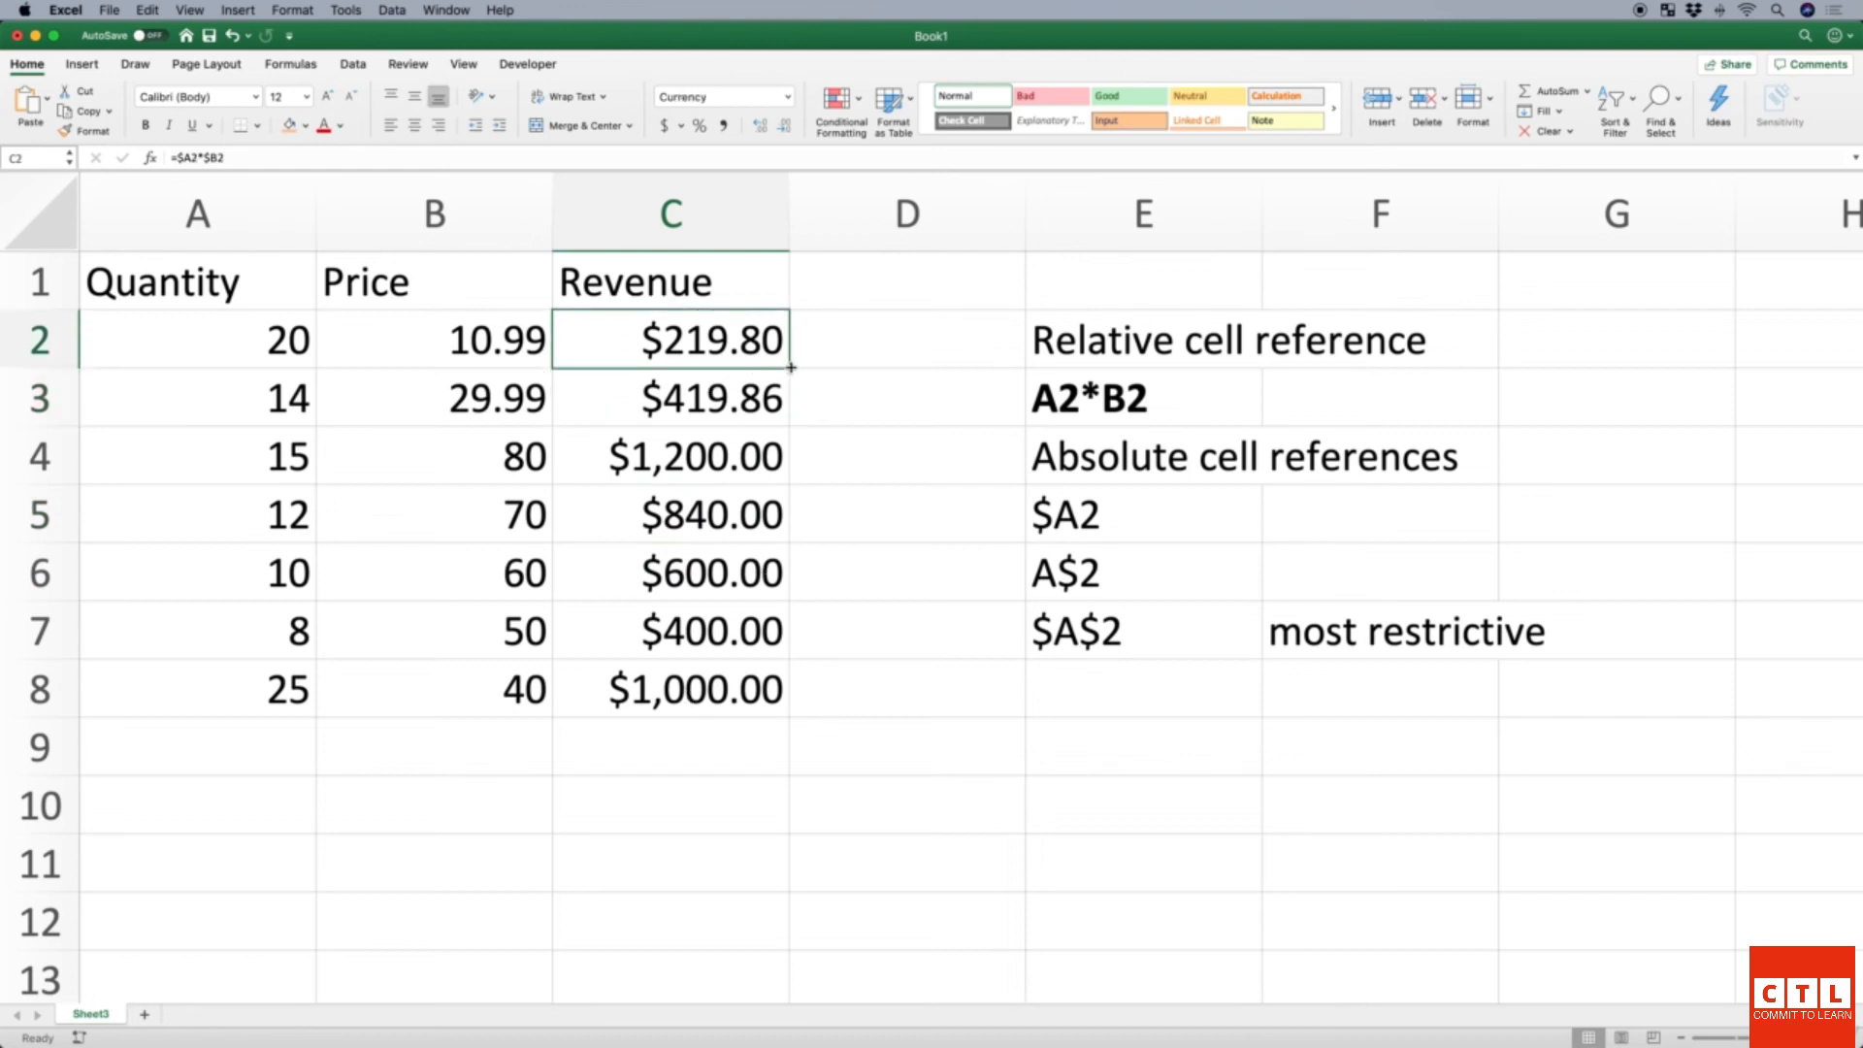
pyautogui.moveTo(790, 368); pyautogui.dragTo(1012, 366)
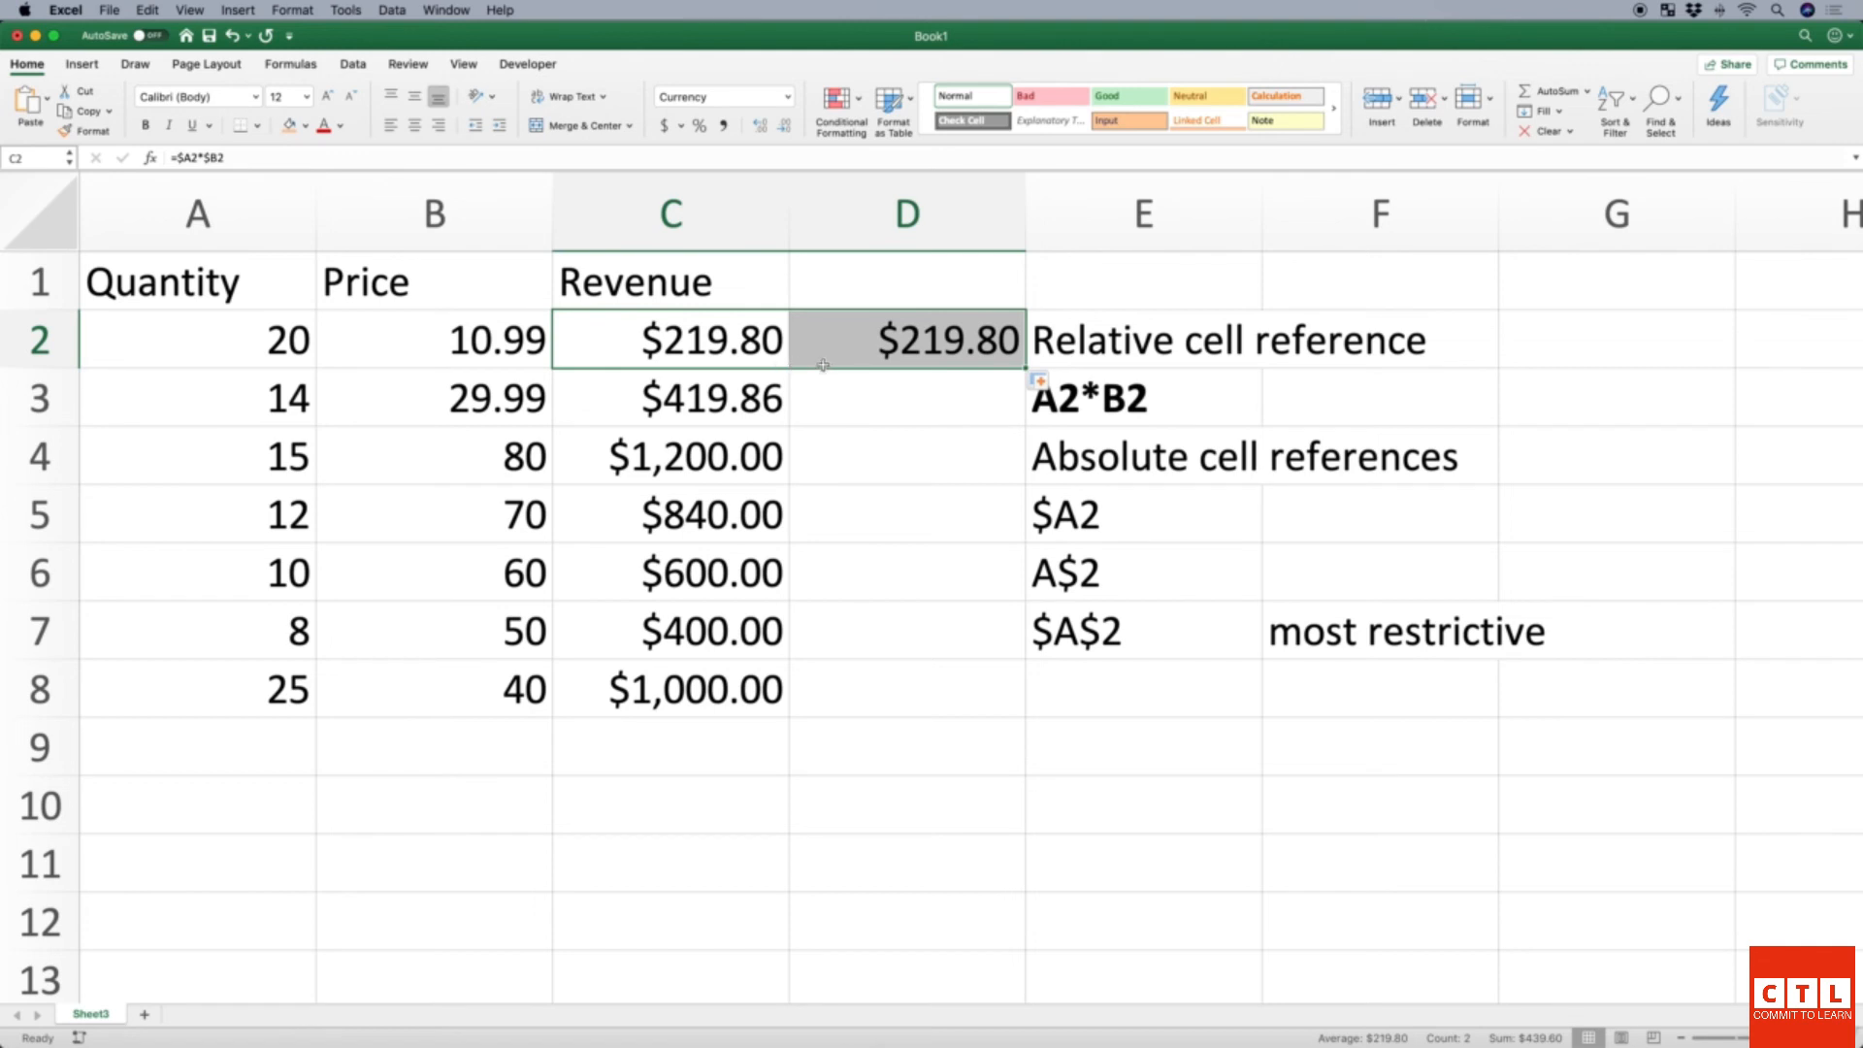
pyautogui.click(916, 342)
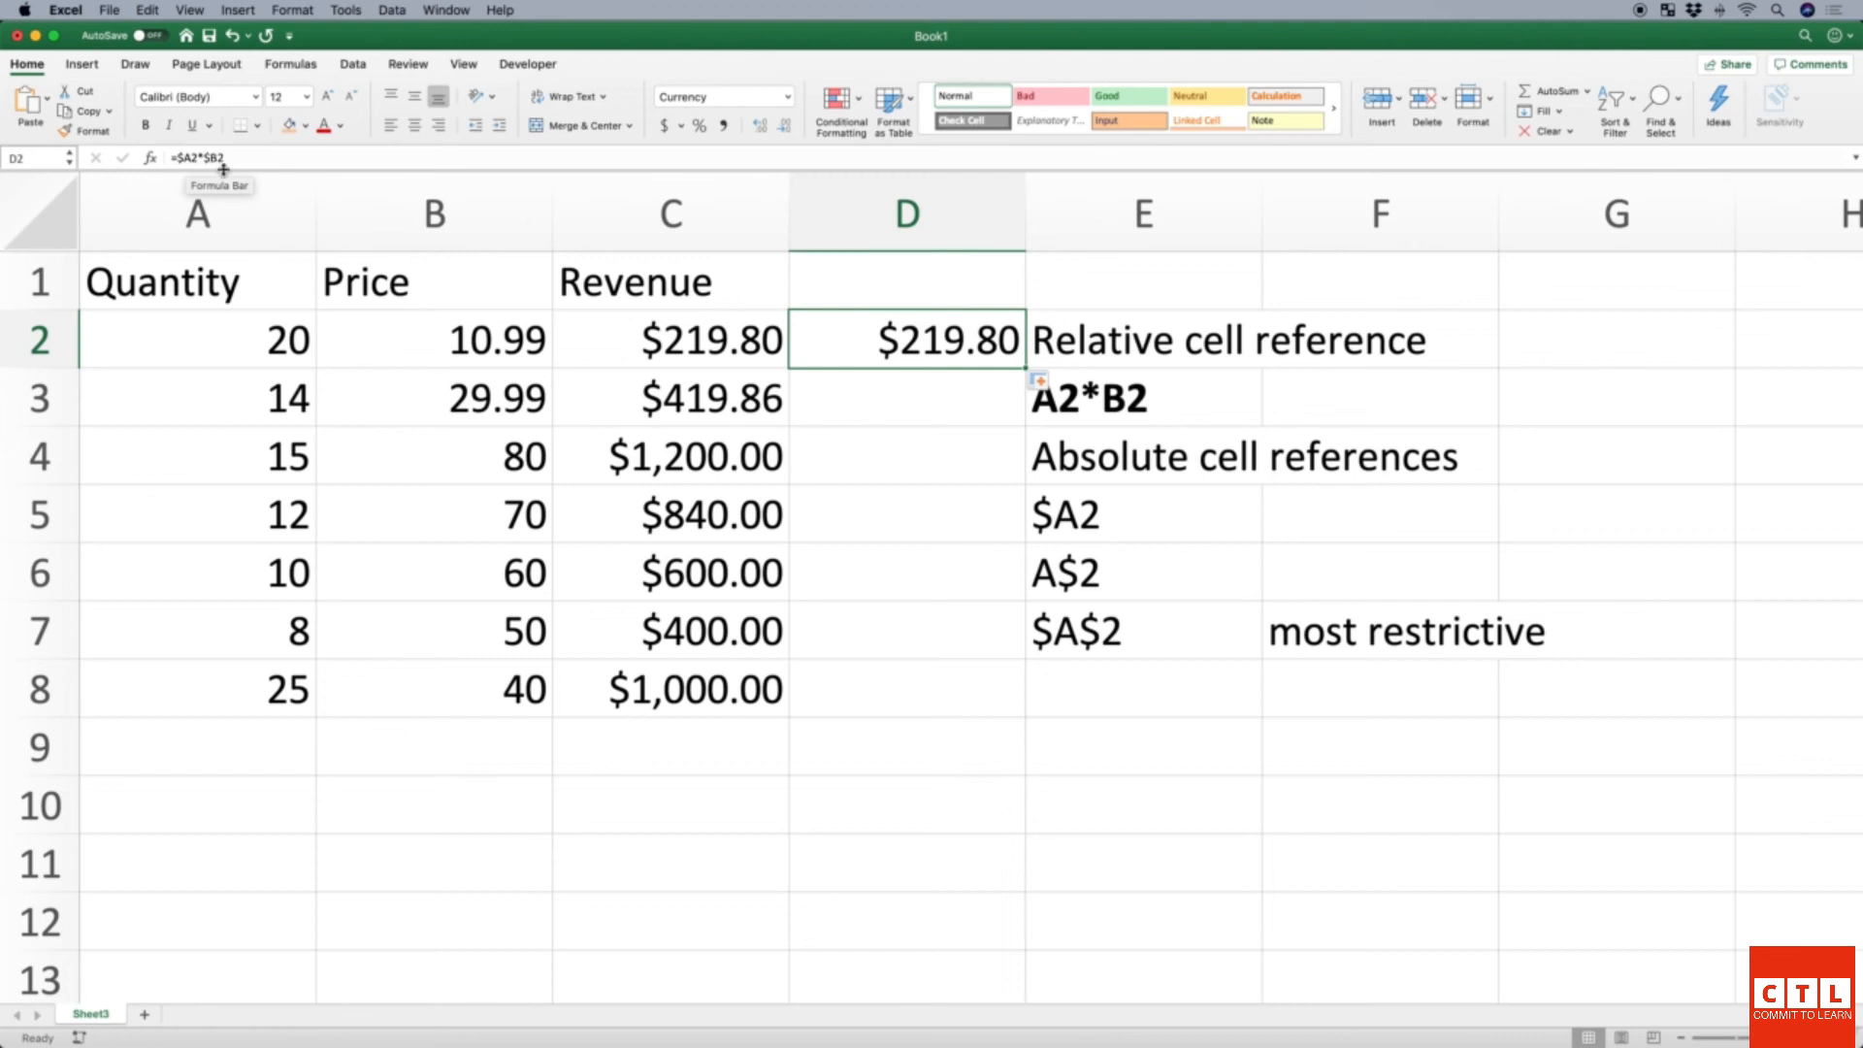
pyautogui.click(338, 156)
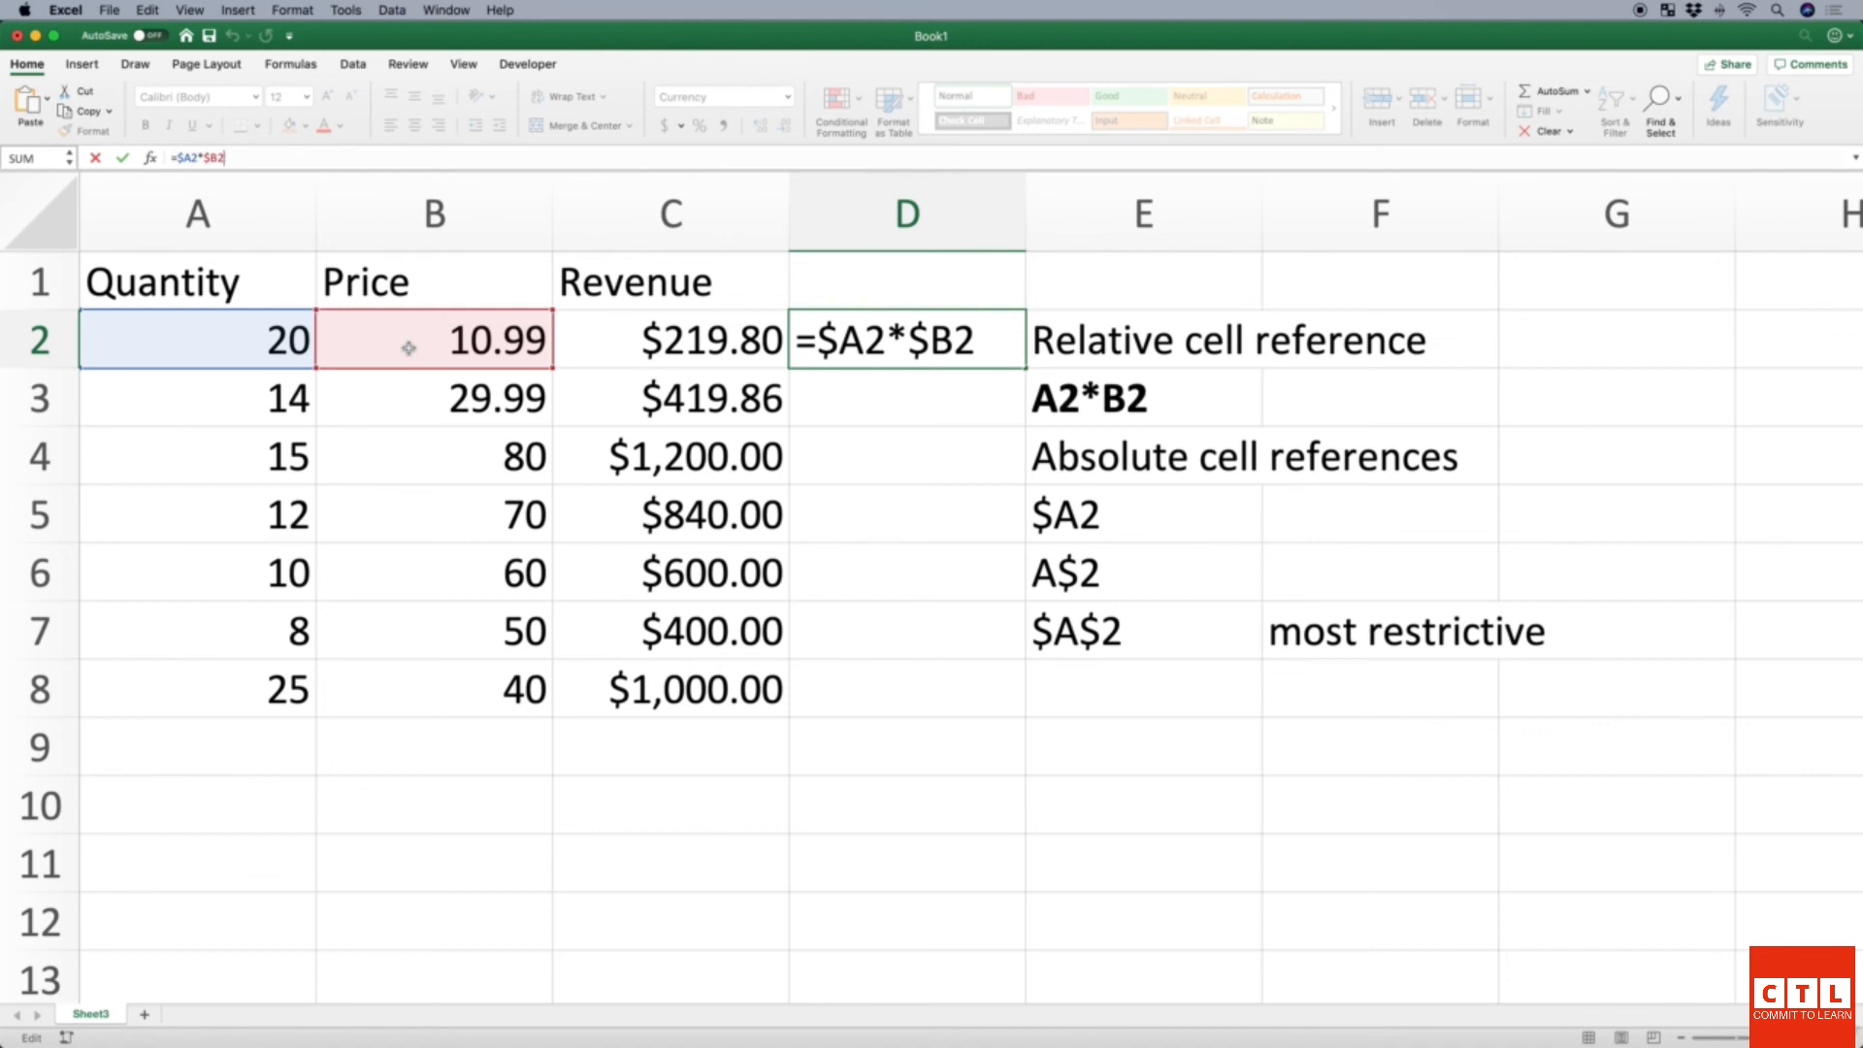
pyautogui.press('Return')
pyautogui.press('Up')
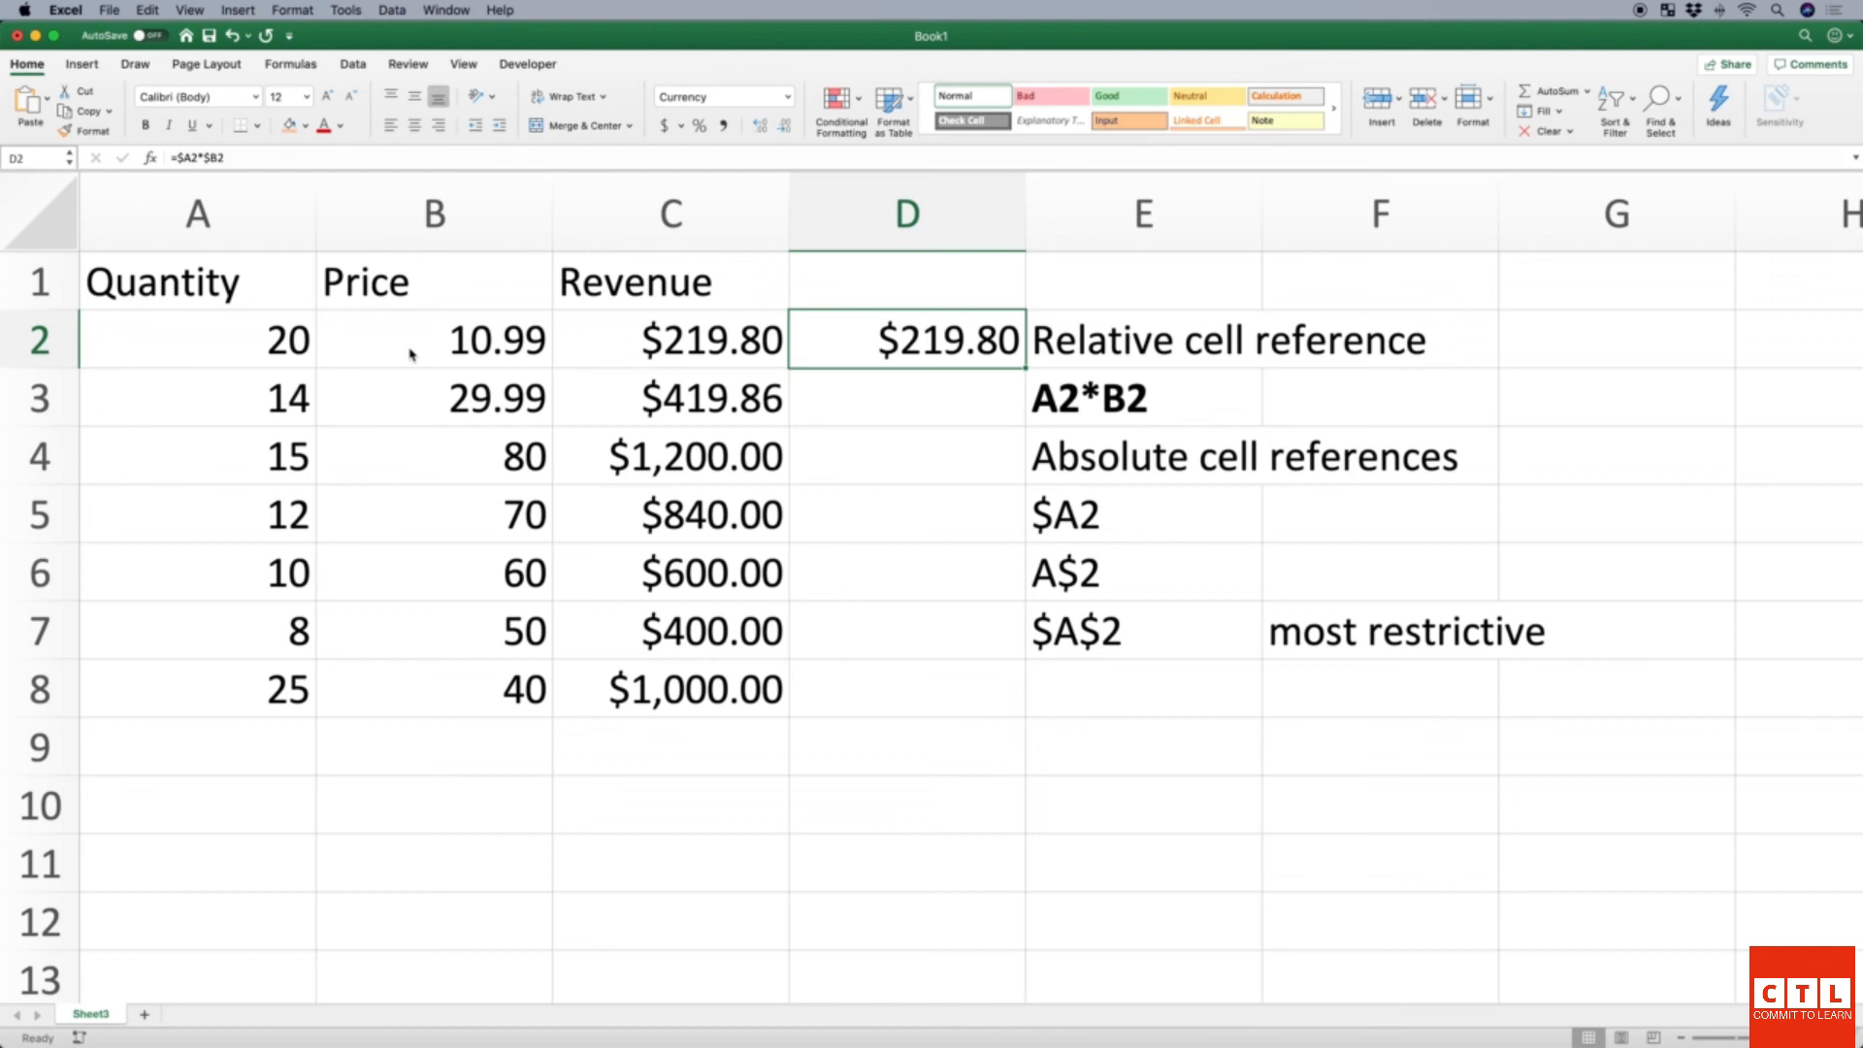
# Fill the D2 formula down through D8 and check the cell references in D8.
pyautogui.moveTo(1025, 369); pyautogui.dragTo(1004, 708)
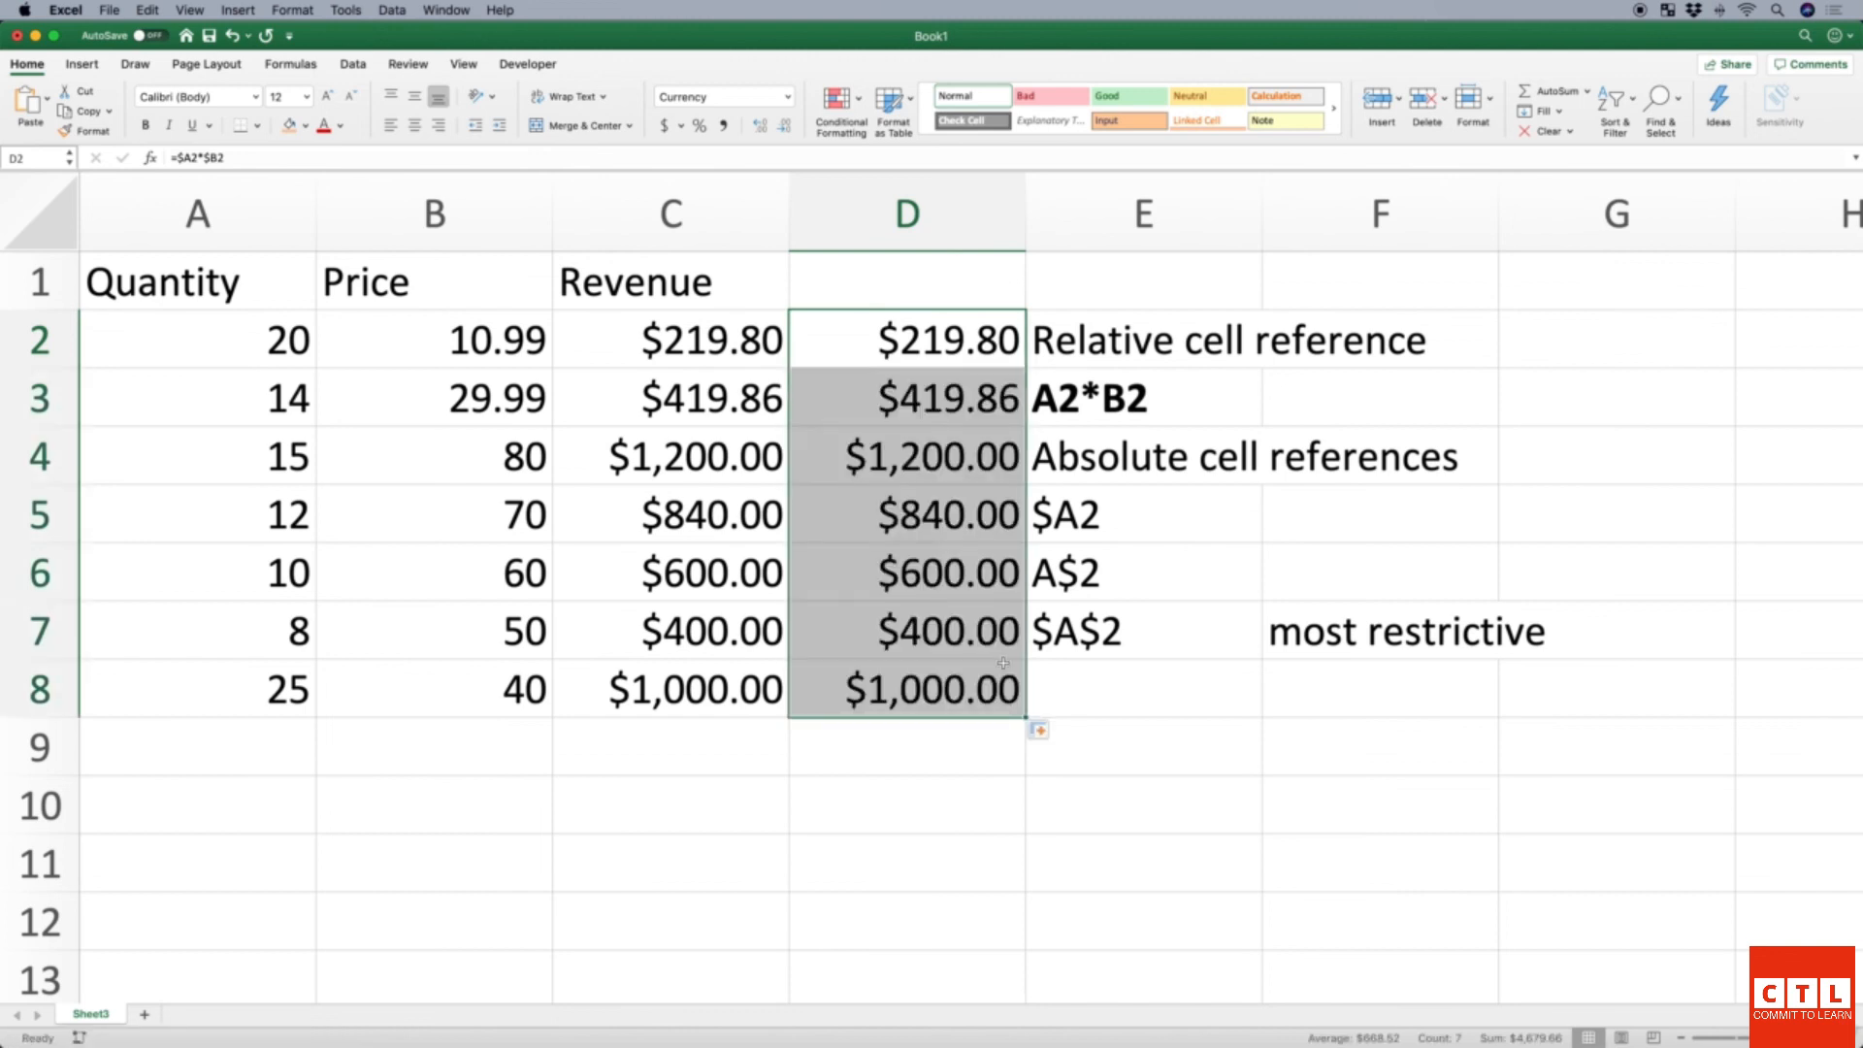
pyautogui.click(890, 692)
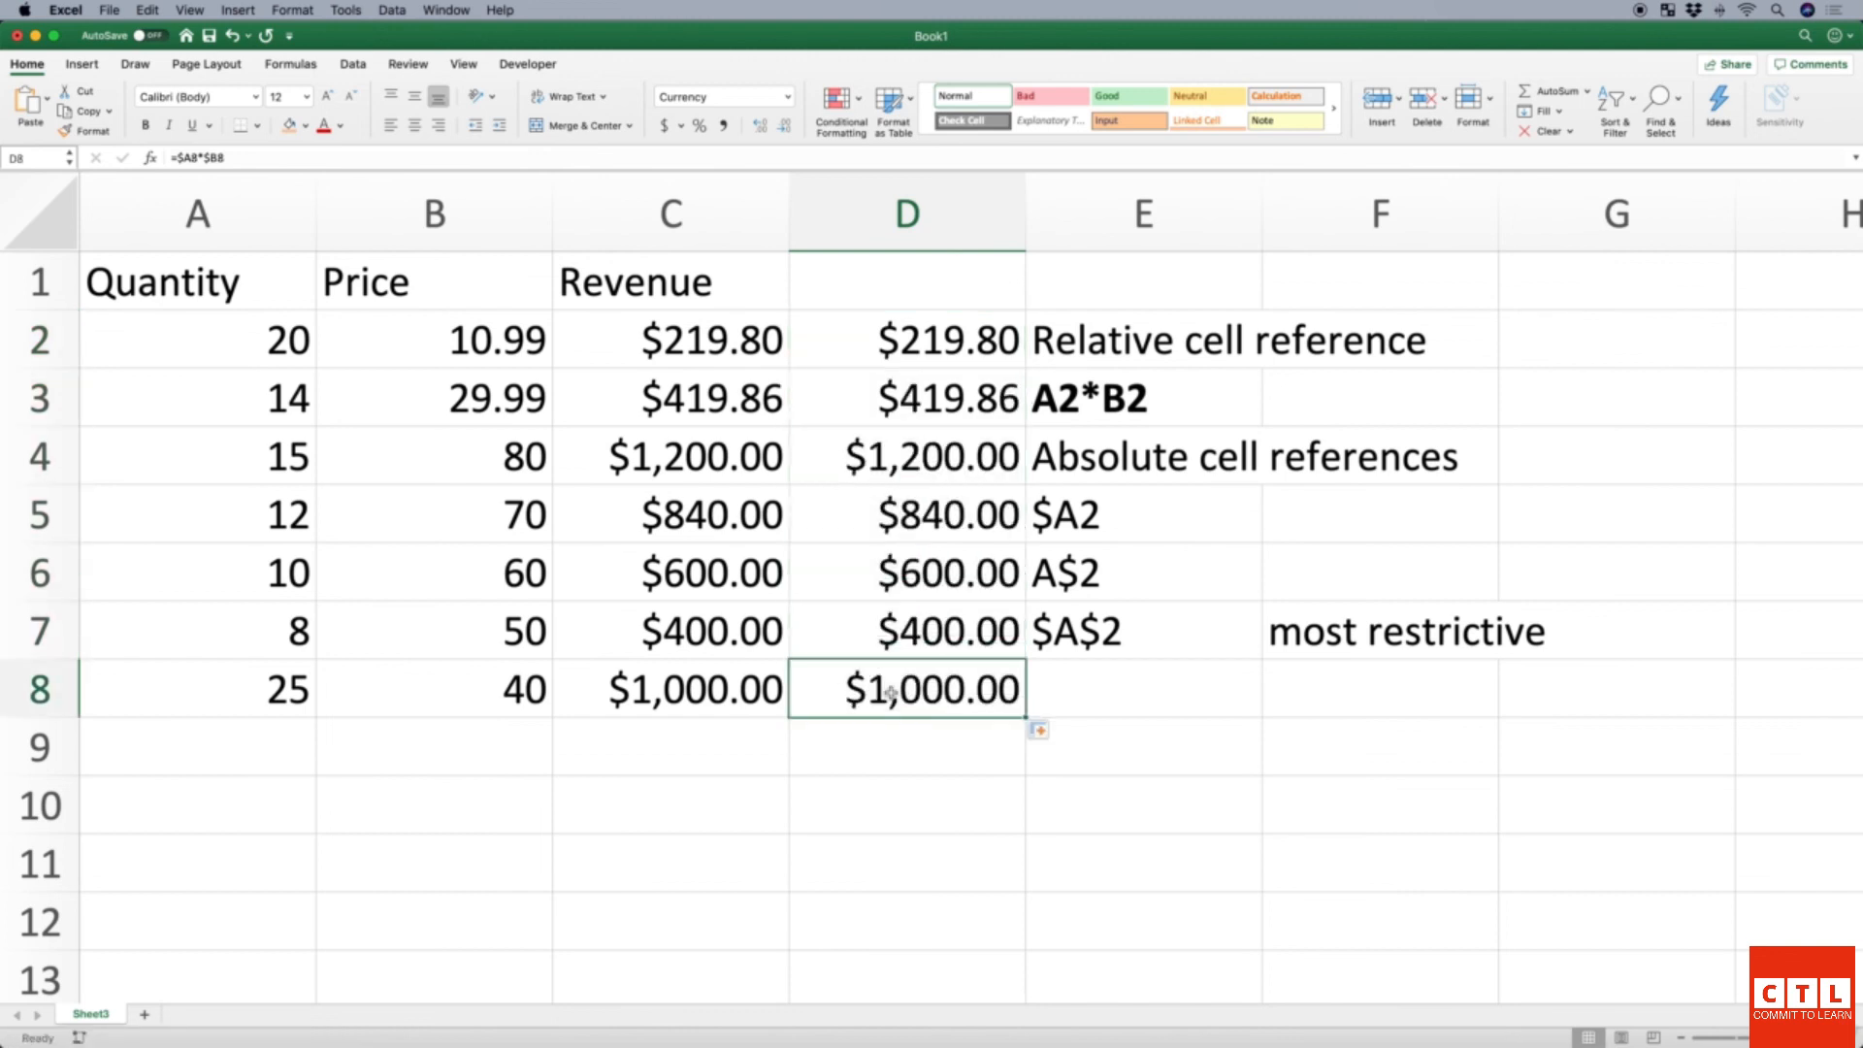
pyautogui.click(184, 158)
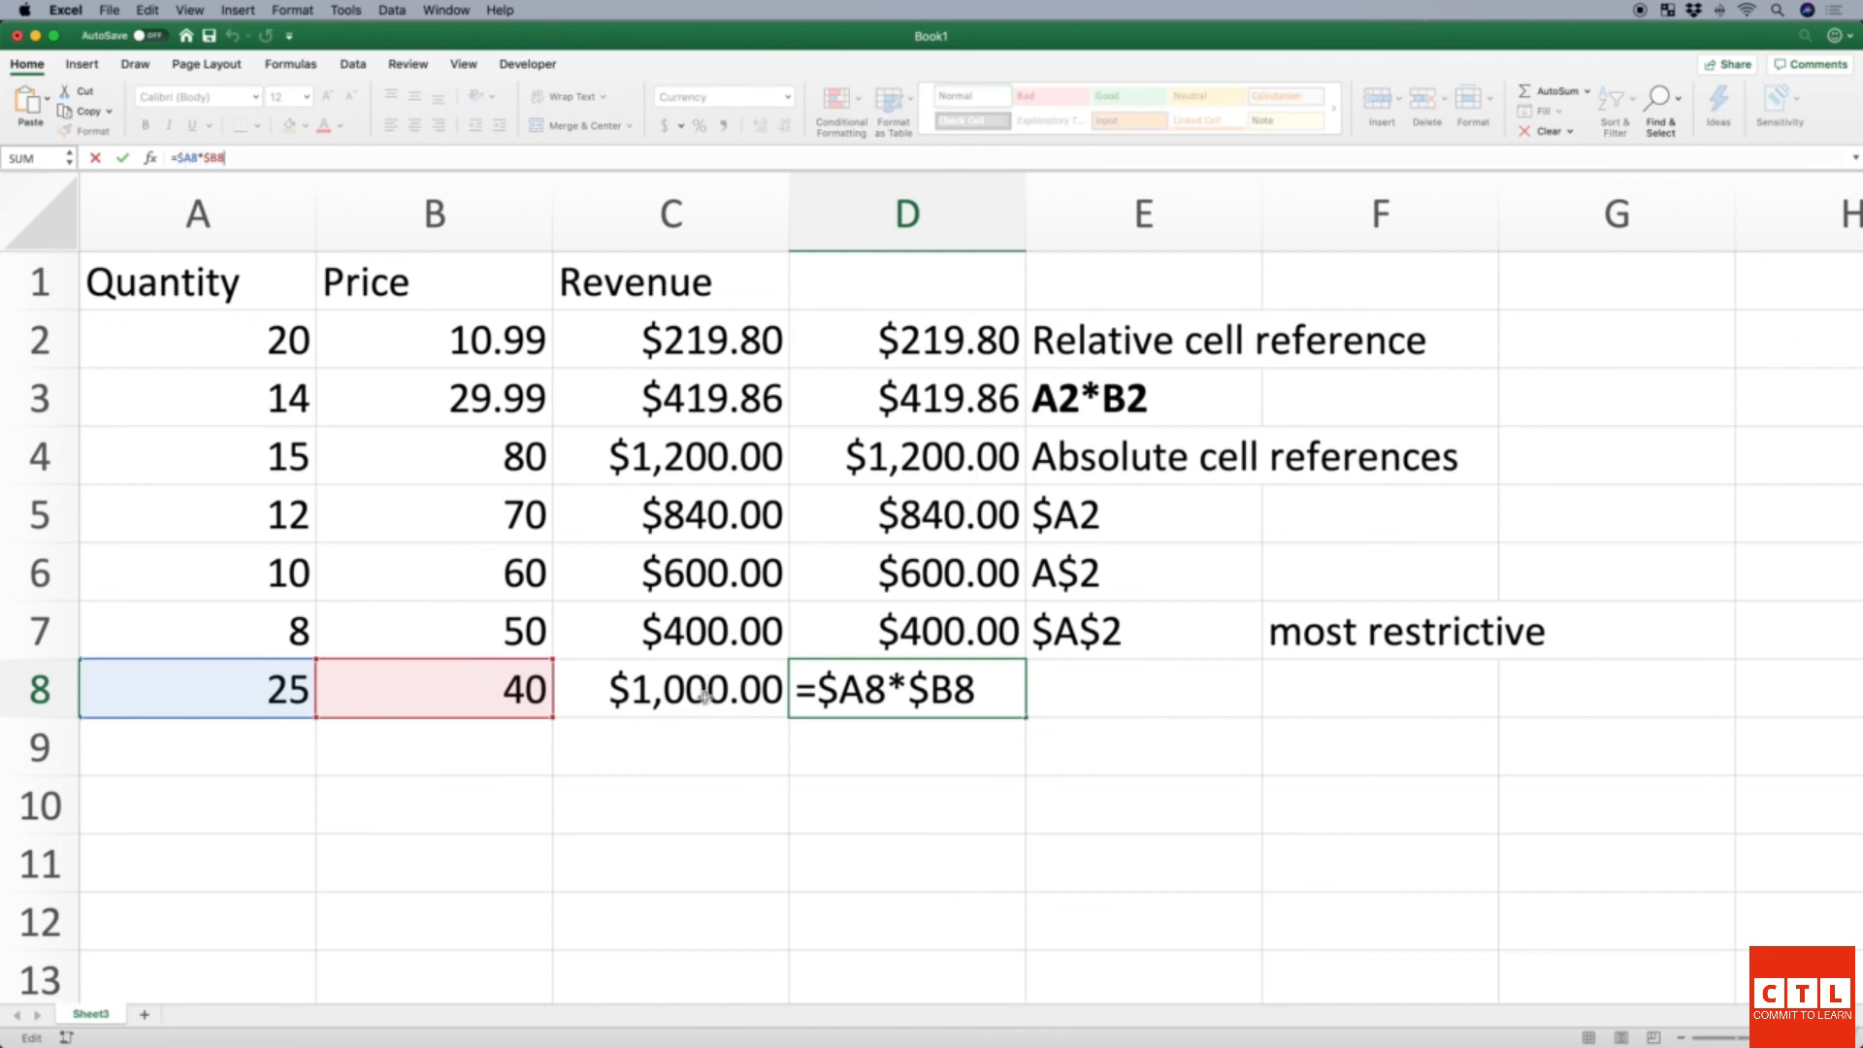
pyautogui.press('Return')
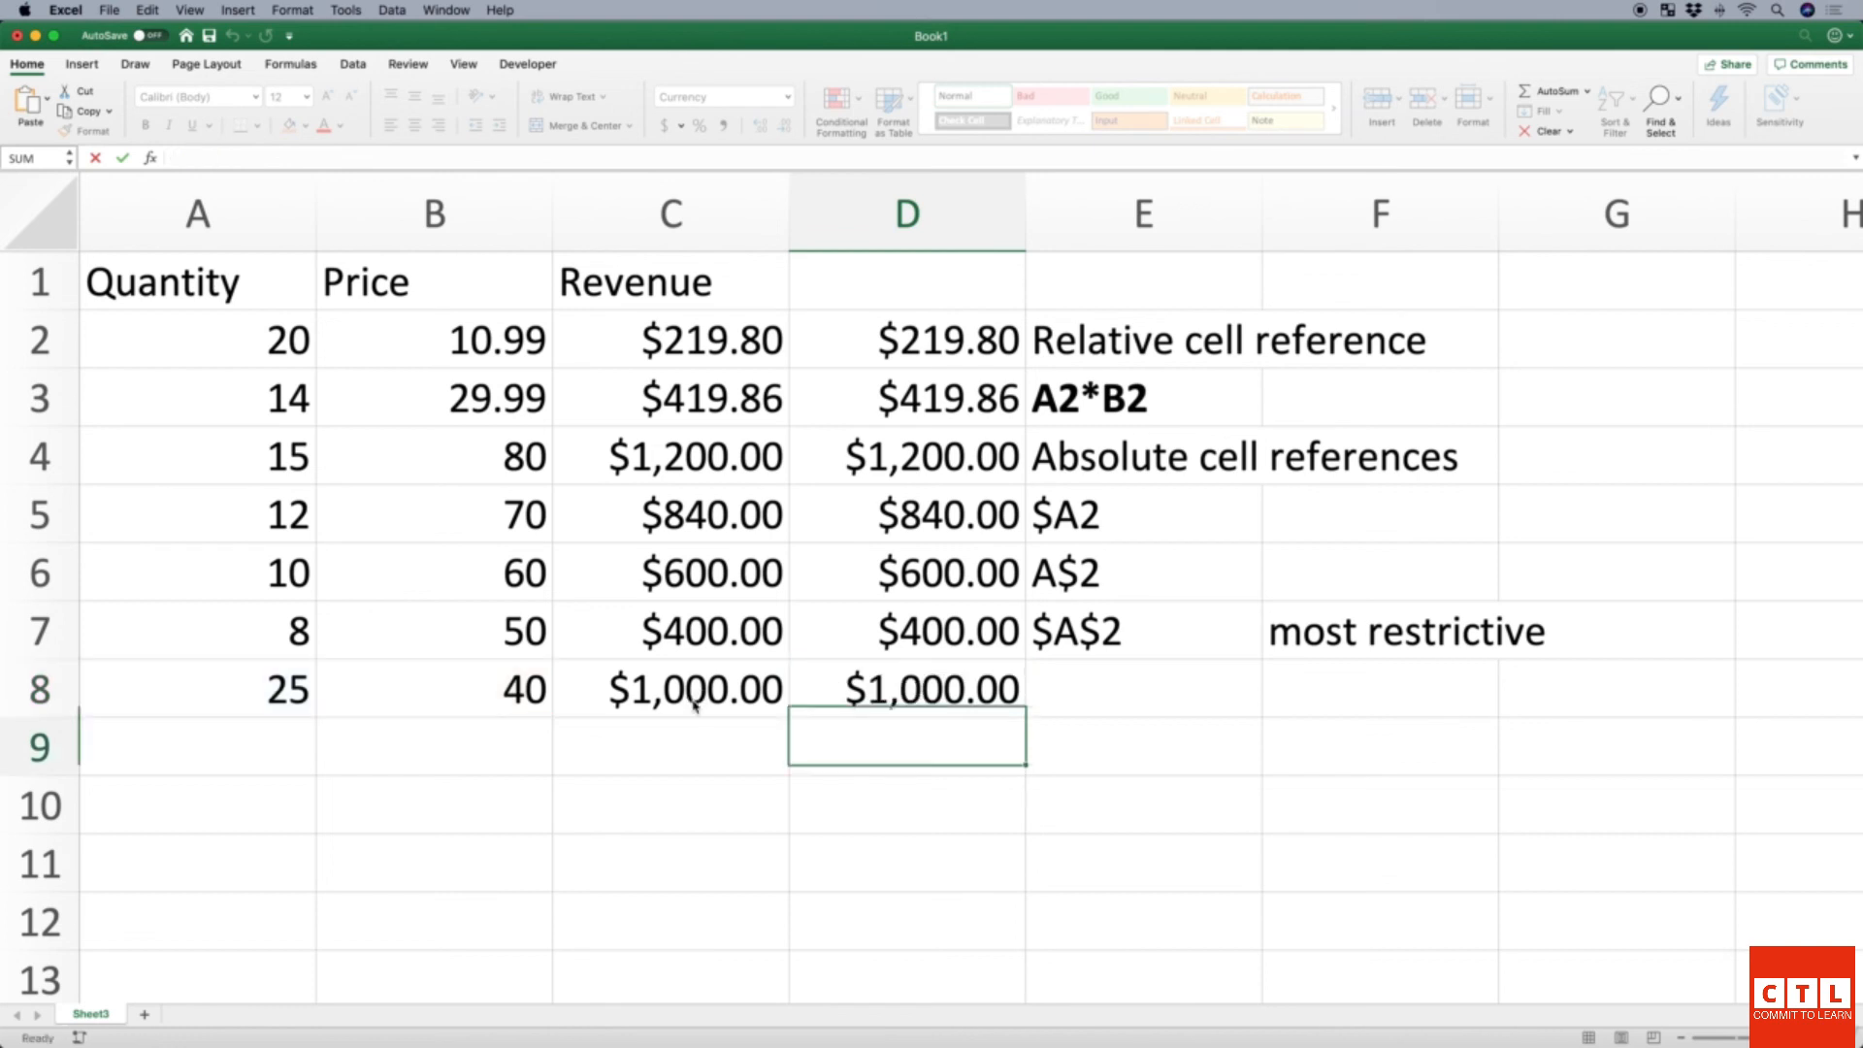
# Clear the contents of the copied formulas in D2 through D8 and return to cell C2.
pyautogui.press('Up')
pyautogui.press('Up')
pyautogui.press('Up')
pyautogui.press('Up')
pyautogui.press('Up')
pyautogui.press('Up')
pyautogui.press('Up')
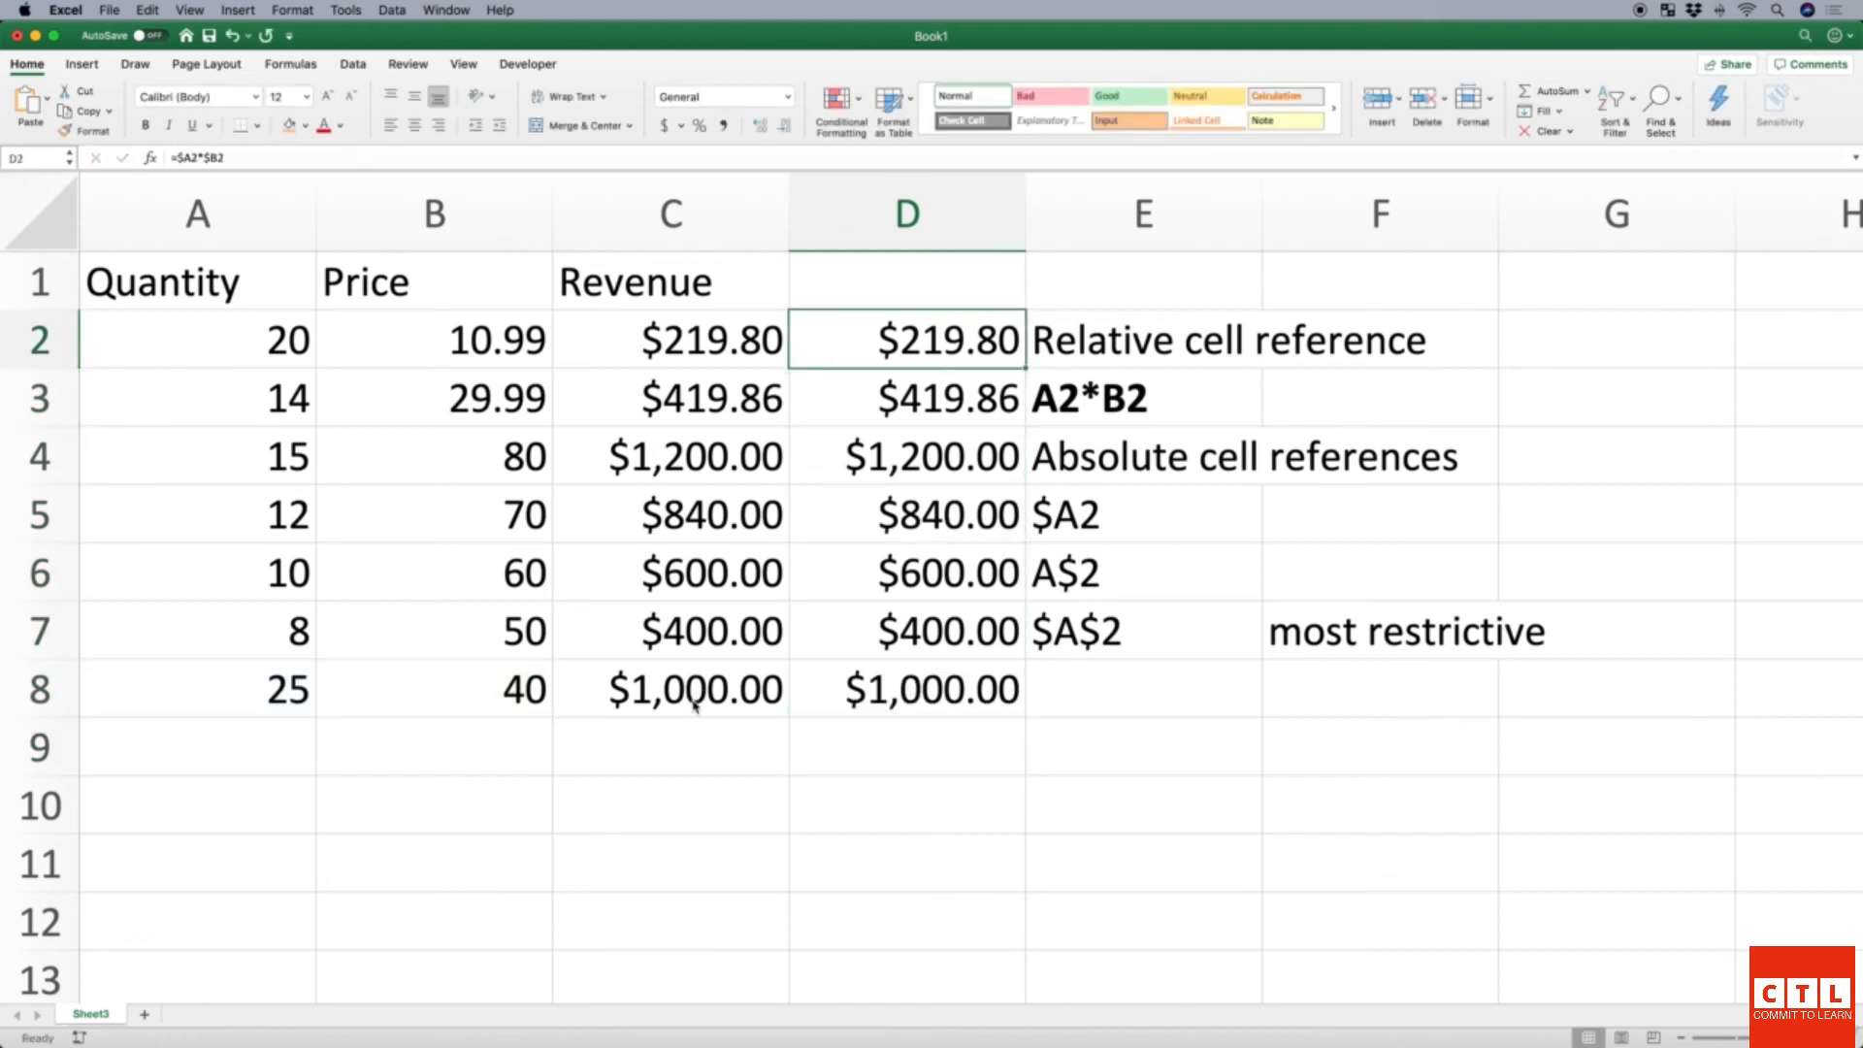
pyautogui.hotkey('shift', 'Down')
pyautogui.hotkey('shift', 'Down')
pyautogui.hotkey('shift', 'Down')
pyautogui.hotkey('shift', 'Down')
pyautogui.hotkey('shift', 'Down')
pyautogui.hotkey('shift', 'Down')
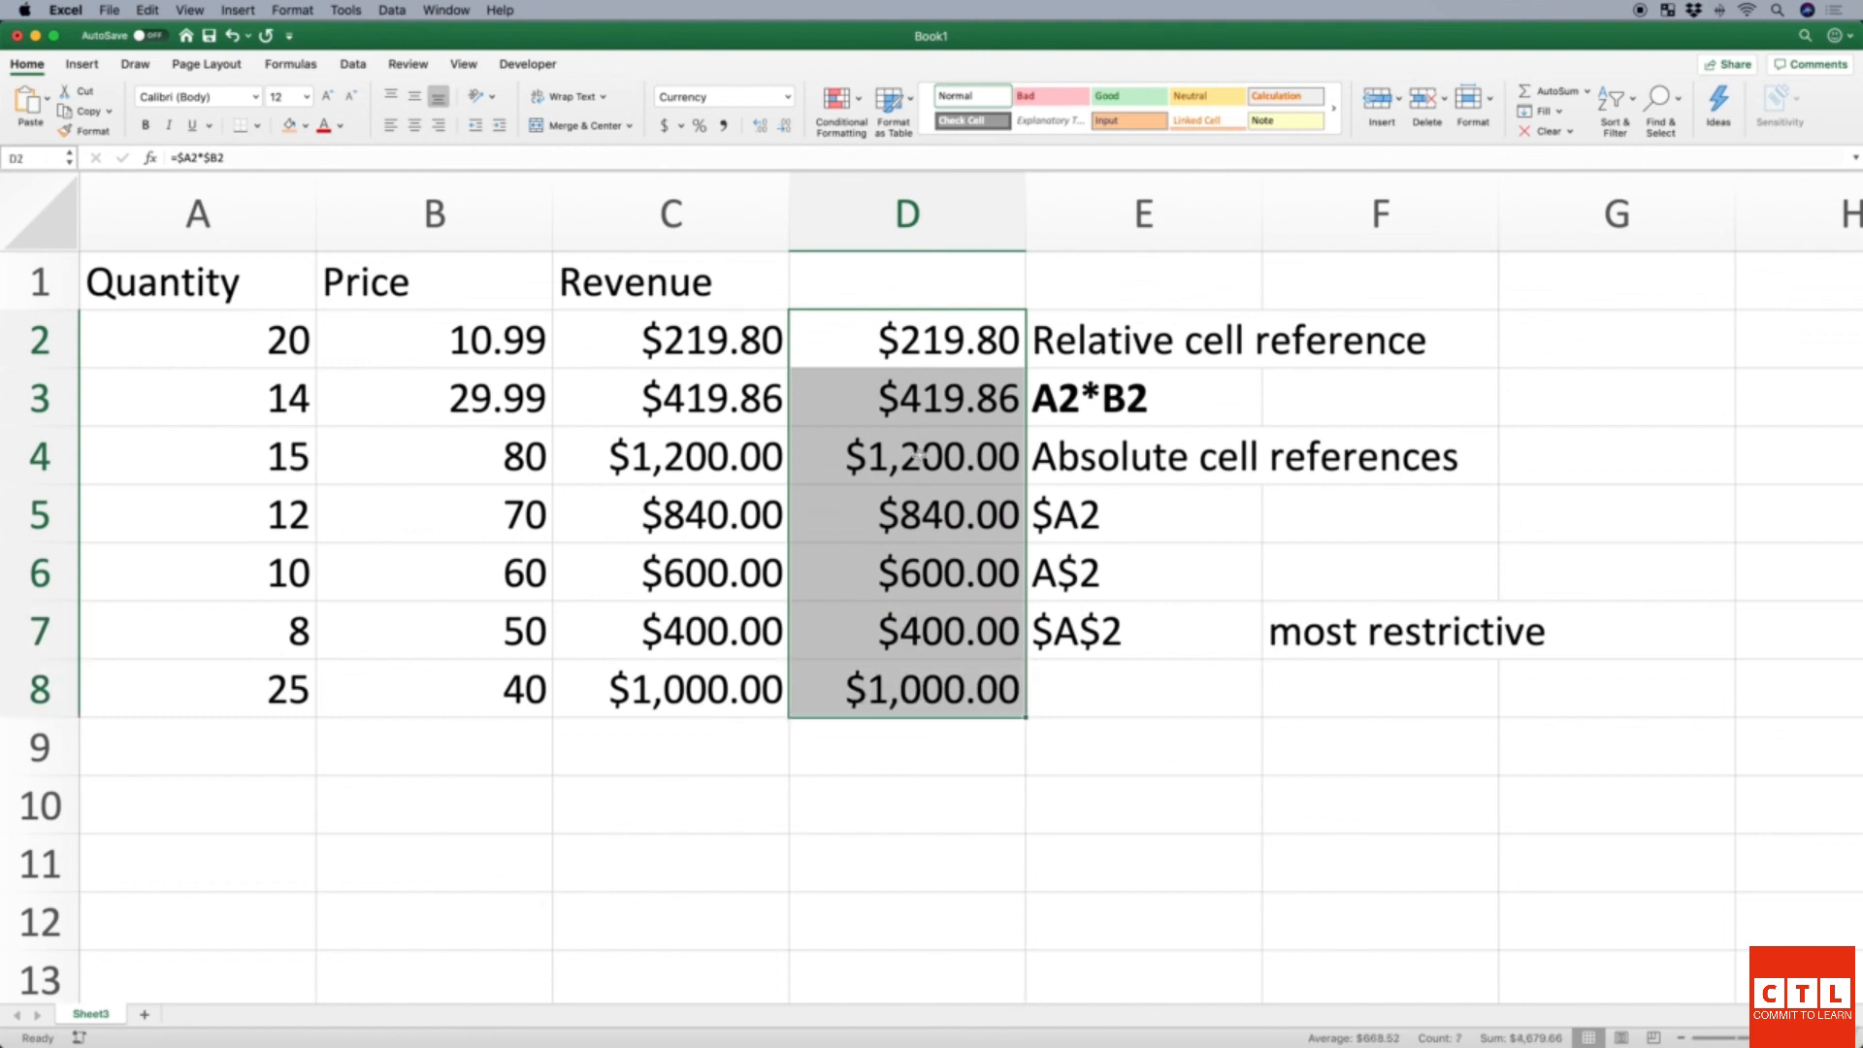
pyautogui.scroll(-1, 917, 454)
pyautogui.click(916, 347)
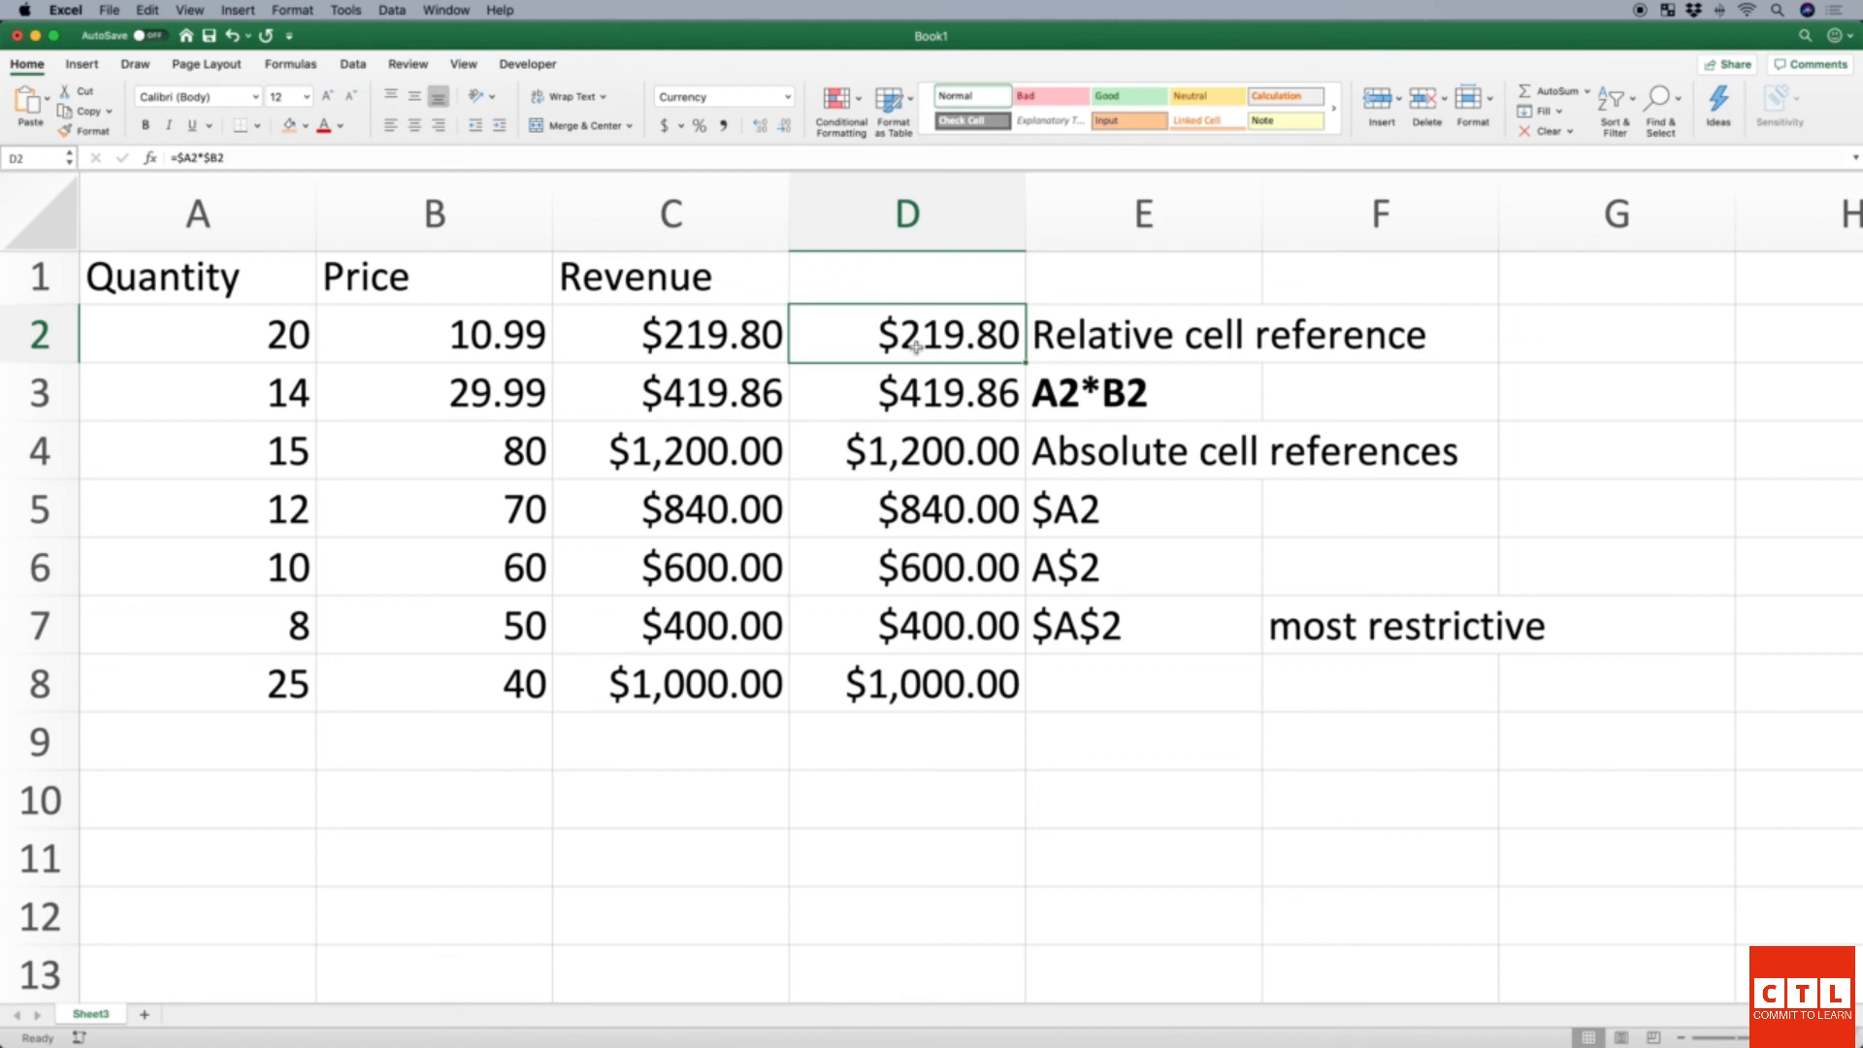
pyautogui.hotkey('shift', 'Down')
pyautogui.hotkey('shift', 'Down')
pyautogui.hotkey('shift', 'Down')
pyautogui.hotkey('shift', 'Down')
pyautogui.hotkey('shift', 'Down')
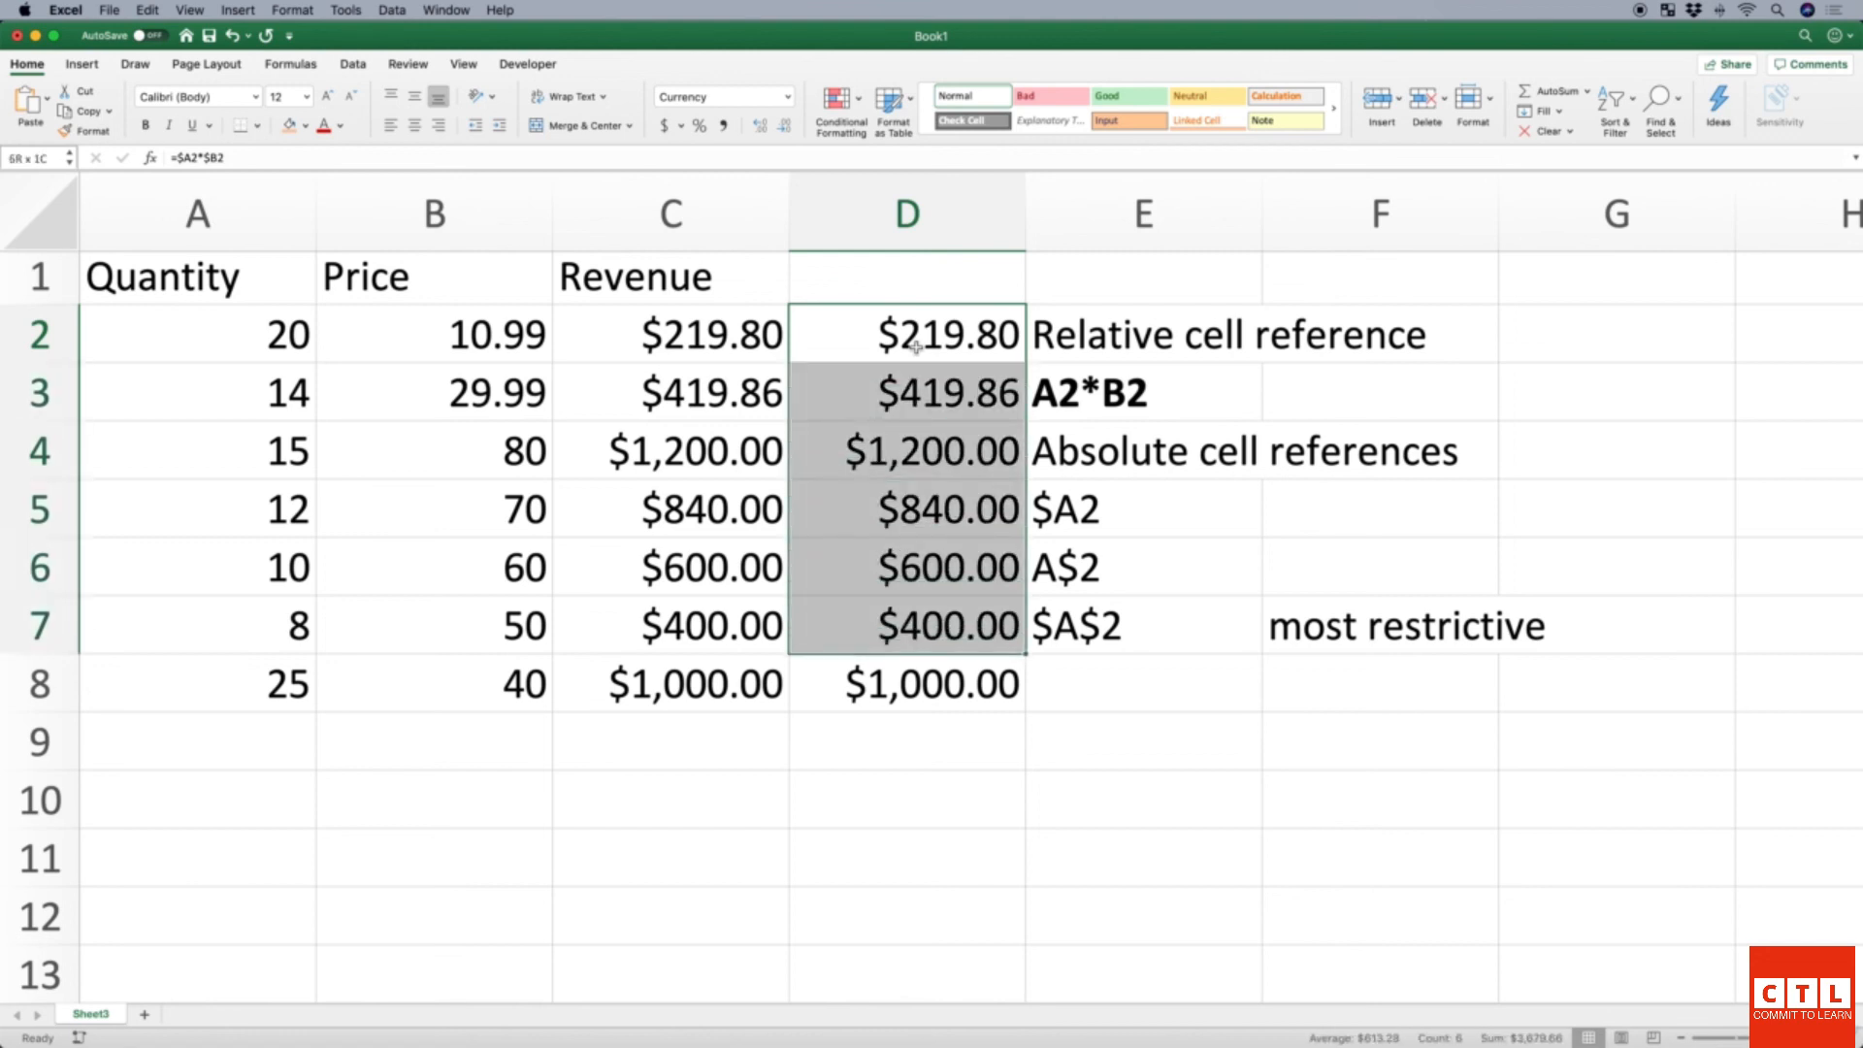
pyautogui.hotkey('shift', 'Down')
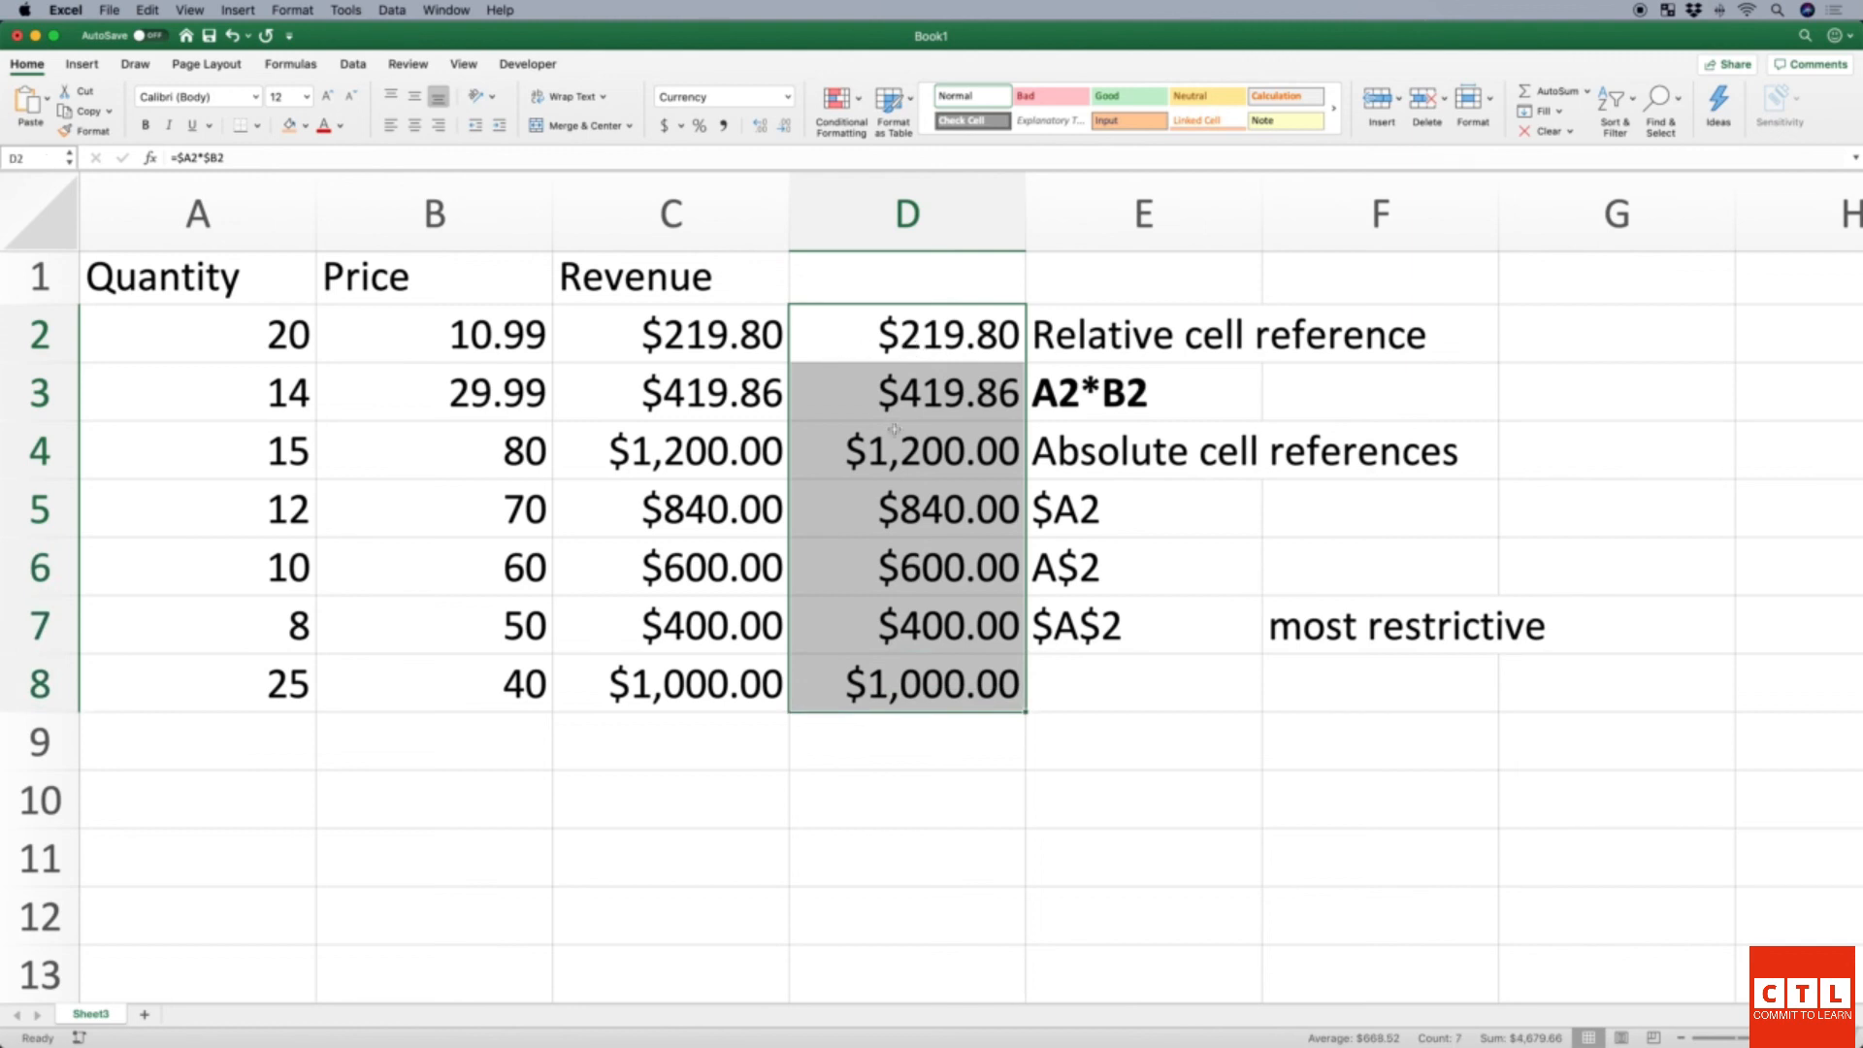
pyautogui.rightClick(895, 429)
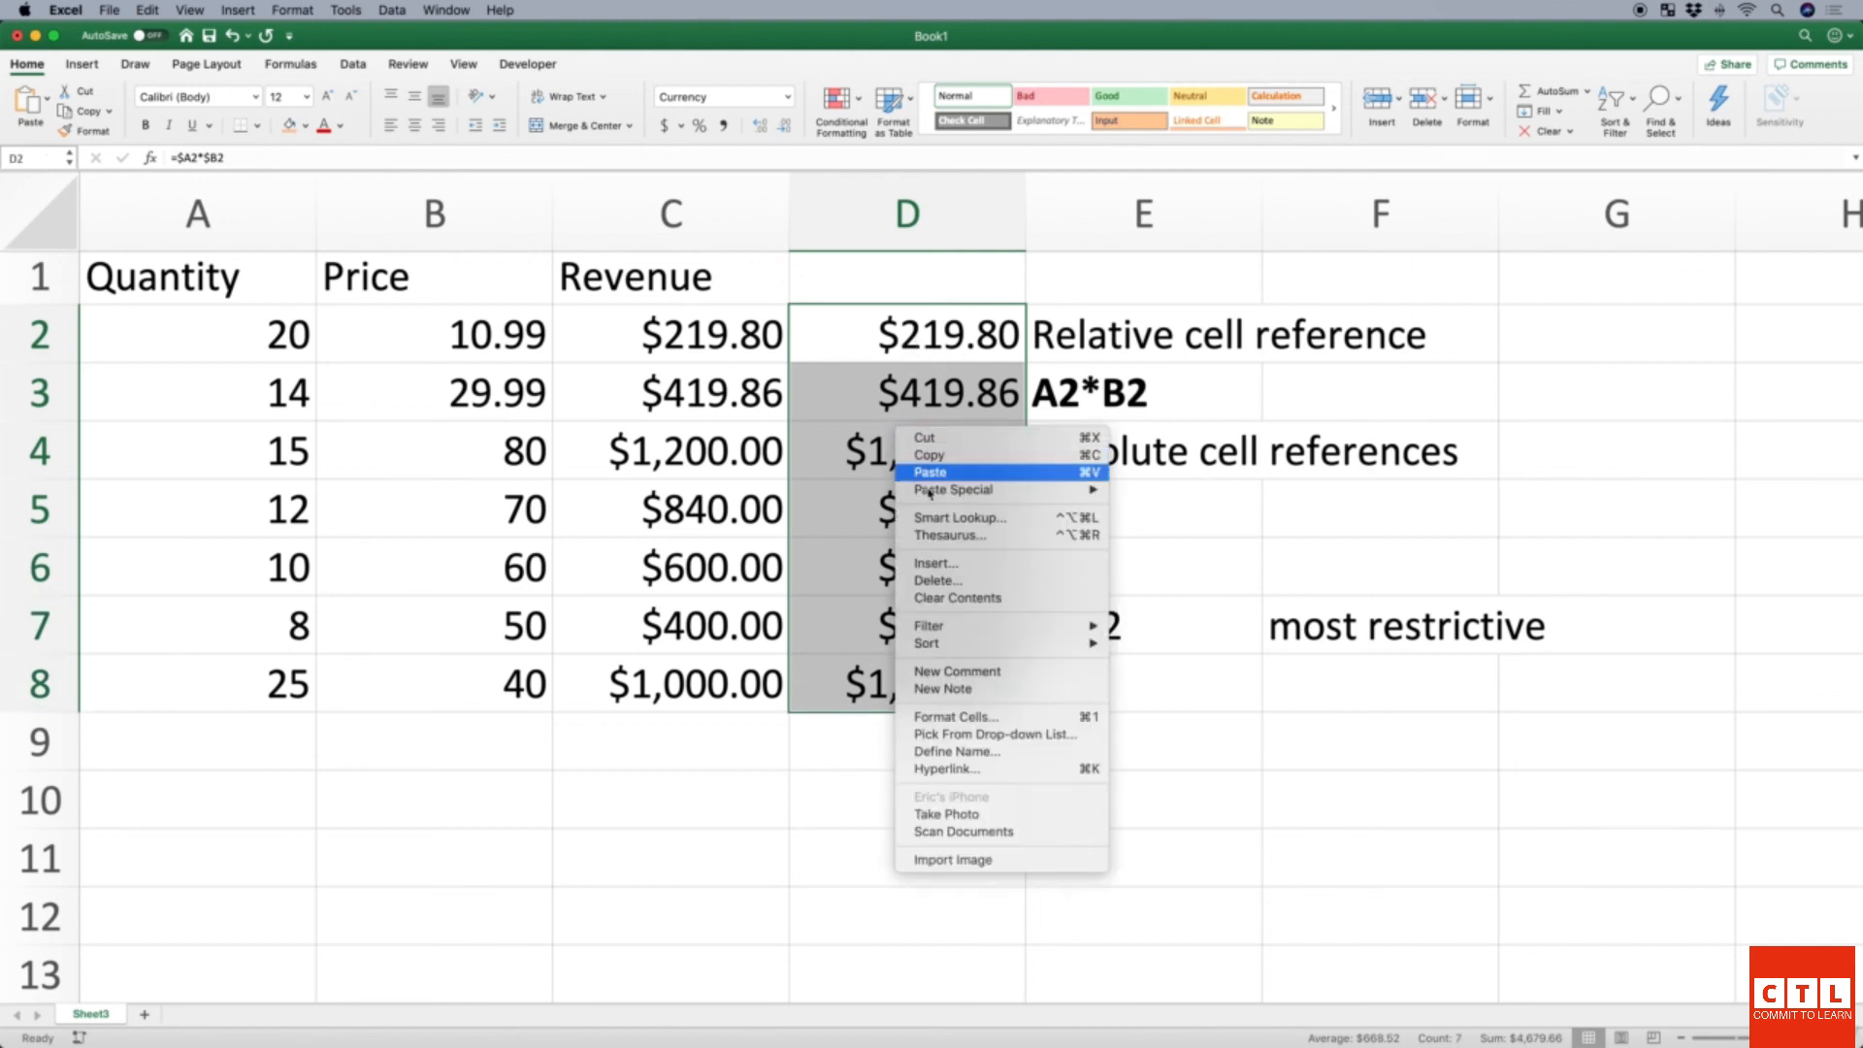
pyautogui.click(951, 598)
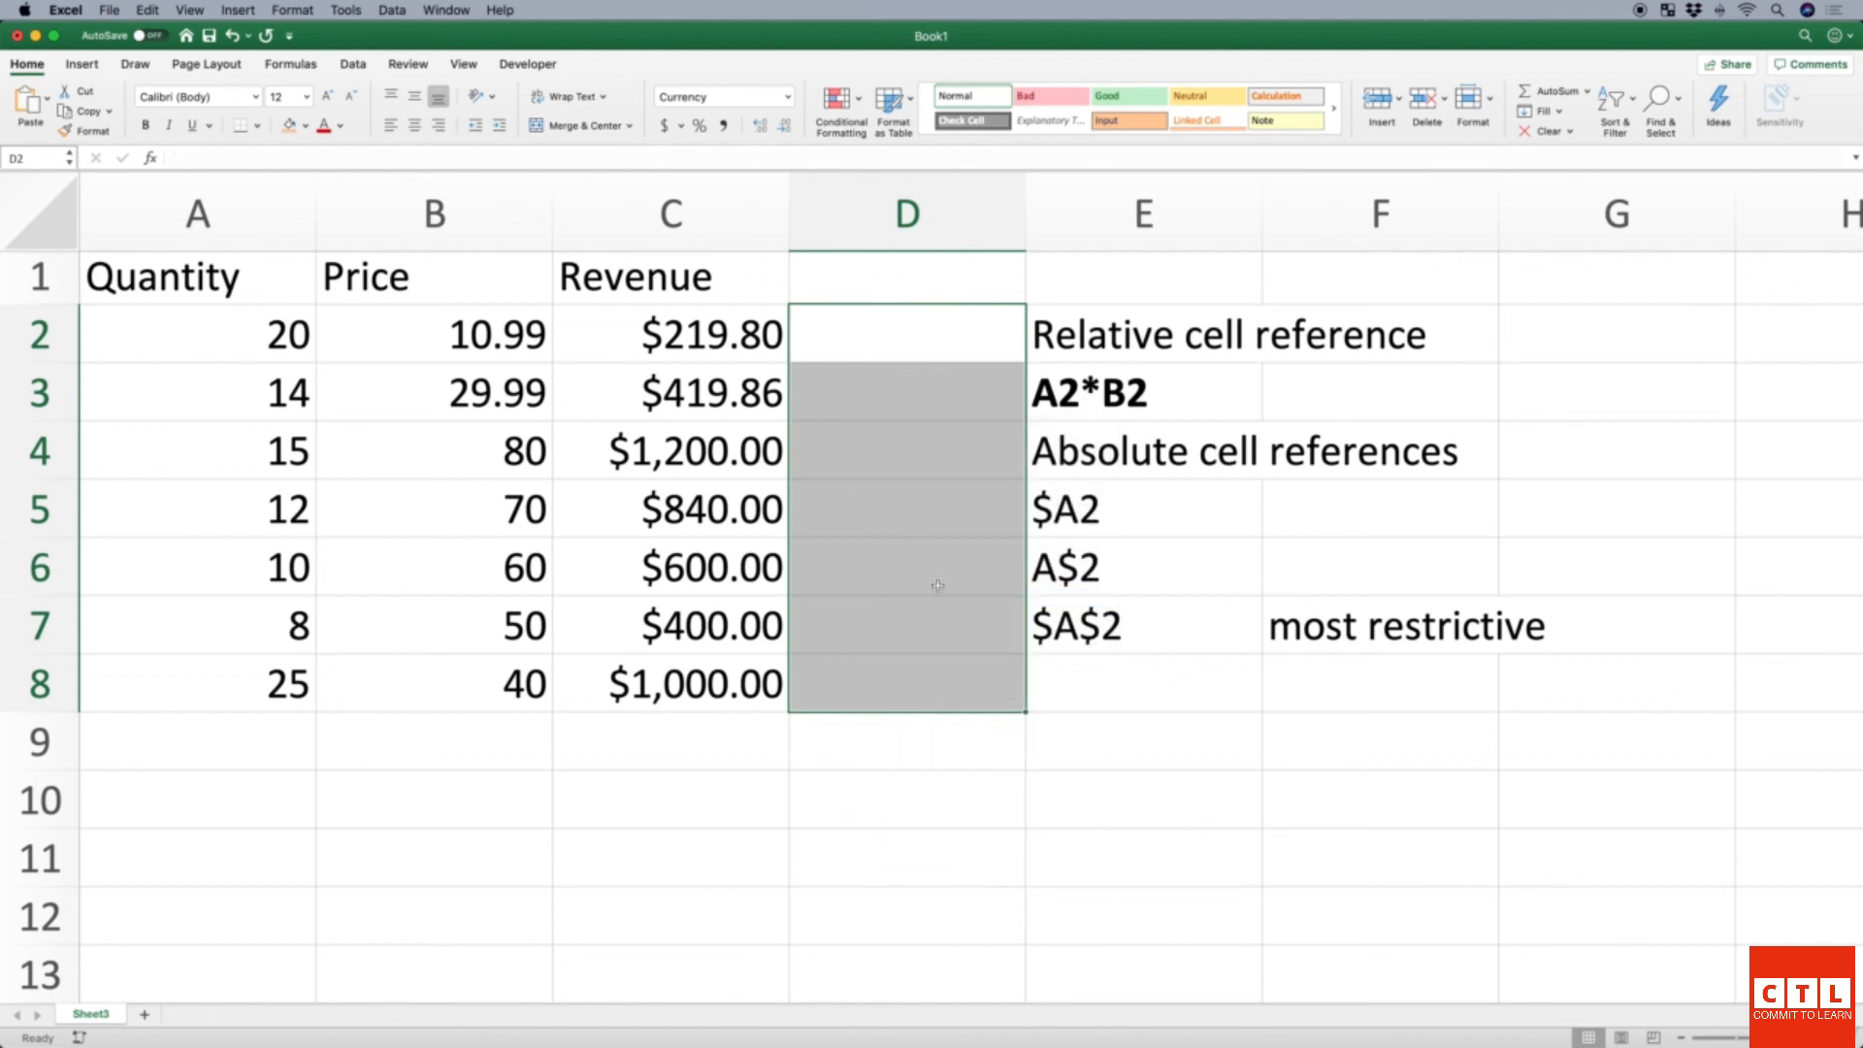
pyautogui.click(883, 337)
pyautogui.click(716, 335)
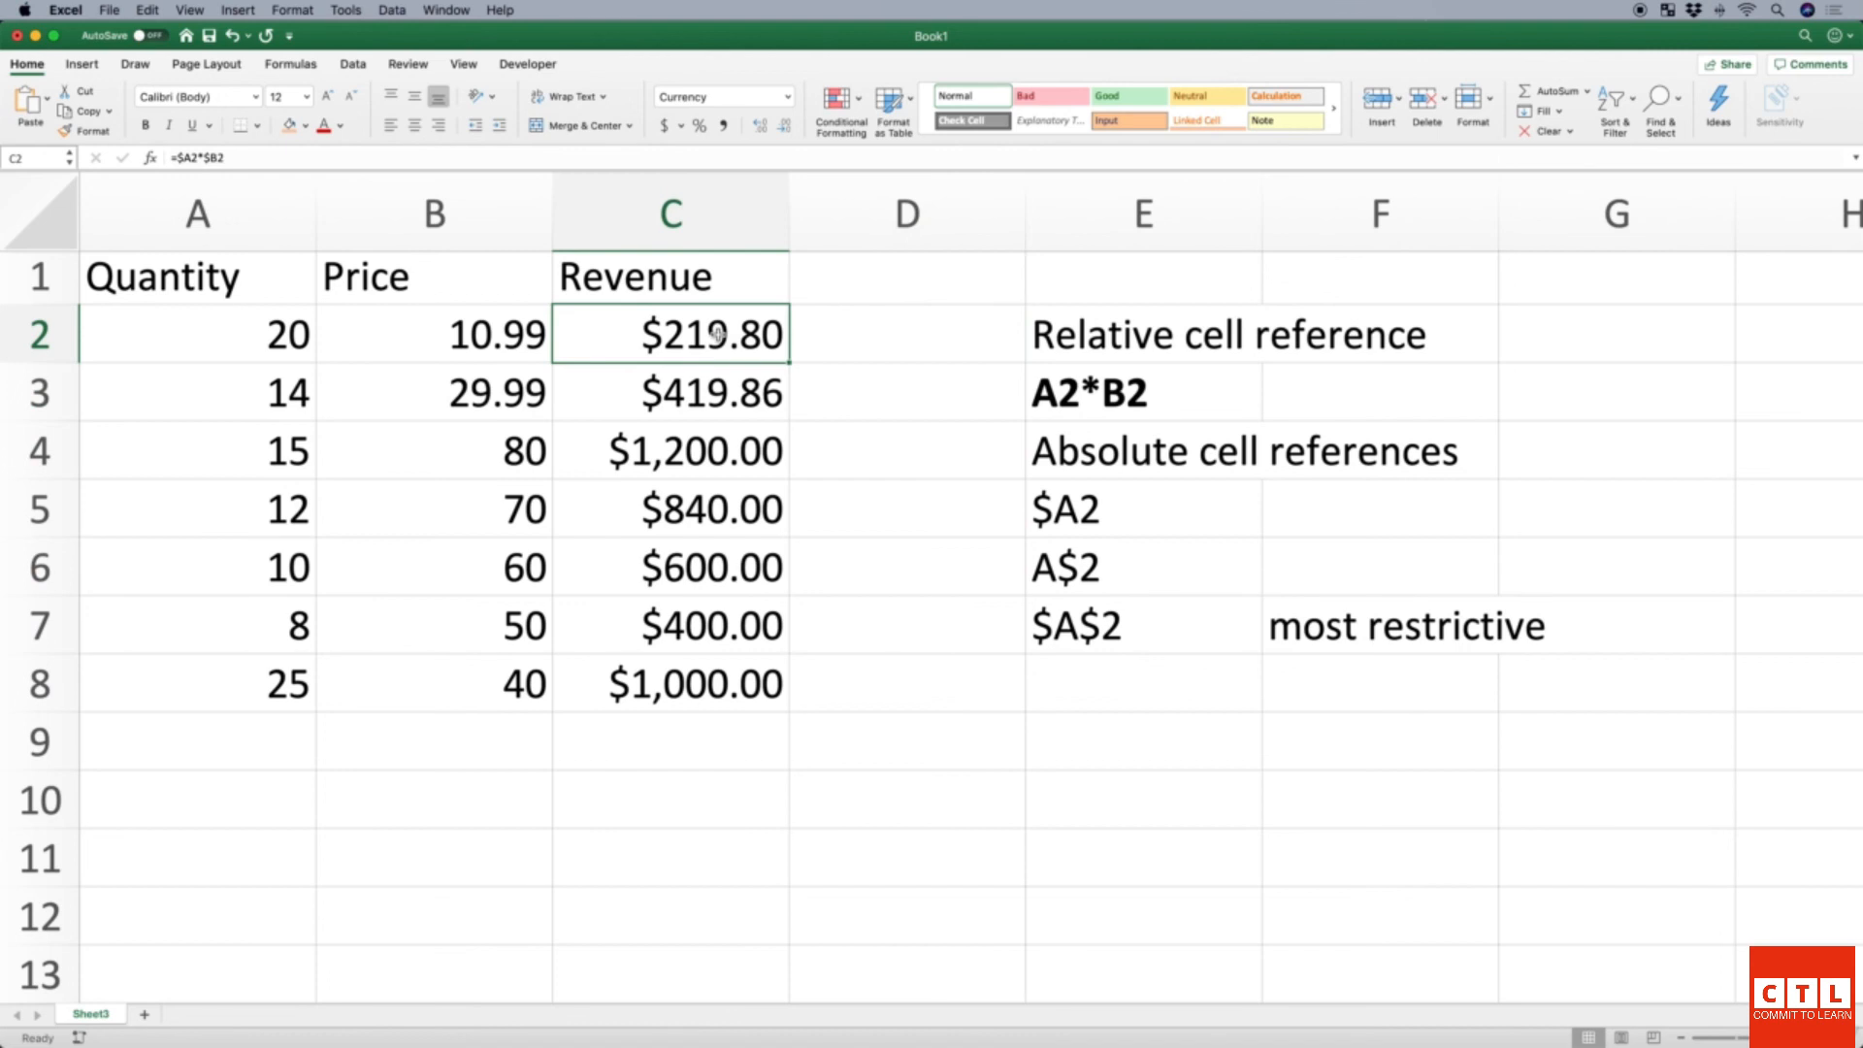
# Change the C2 revenue formula to the relative form =A2*B2 and check which cells it references.
pyautogui.click(184, 157)
pyautogui.press('BackSpace')
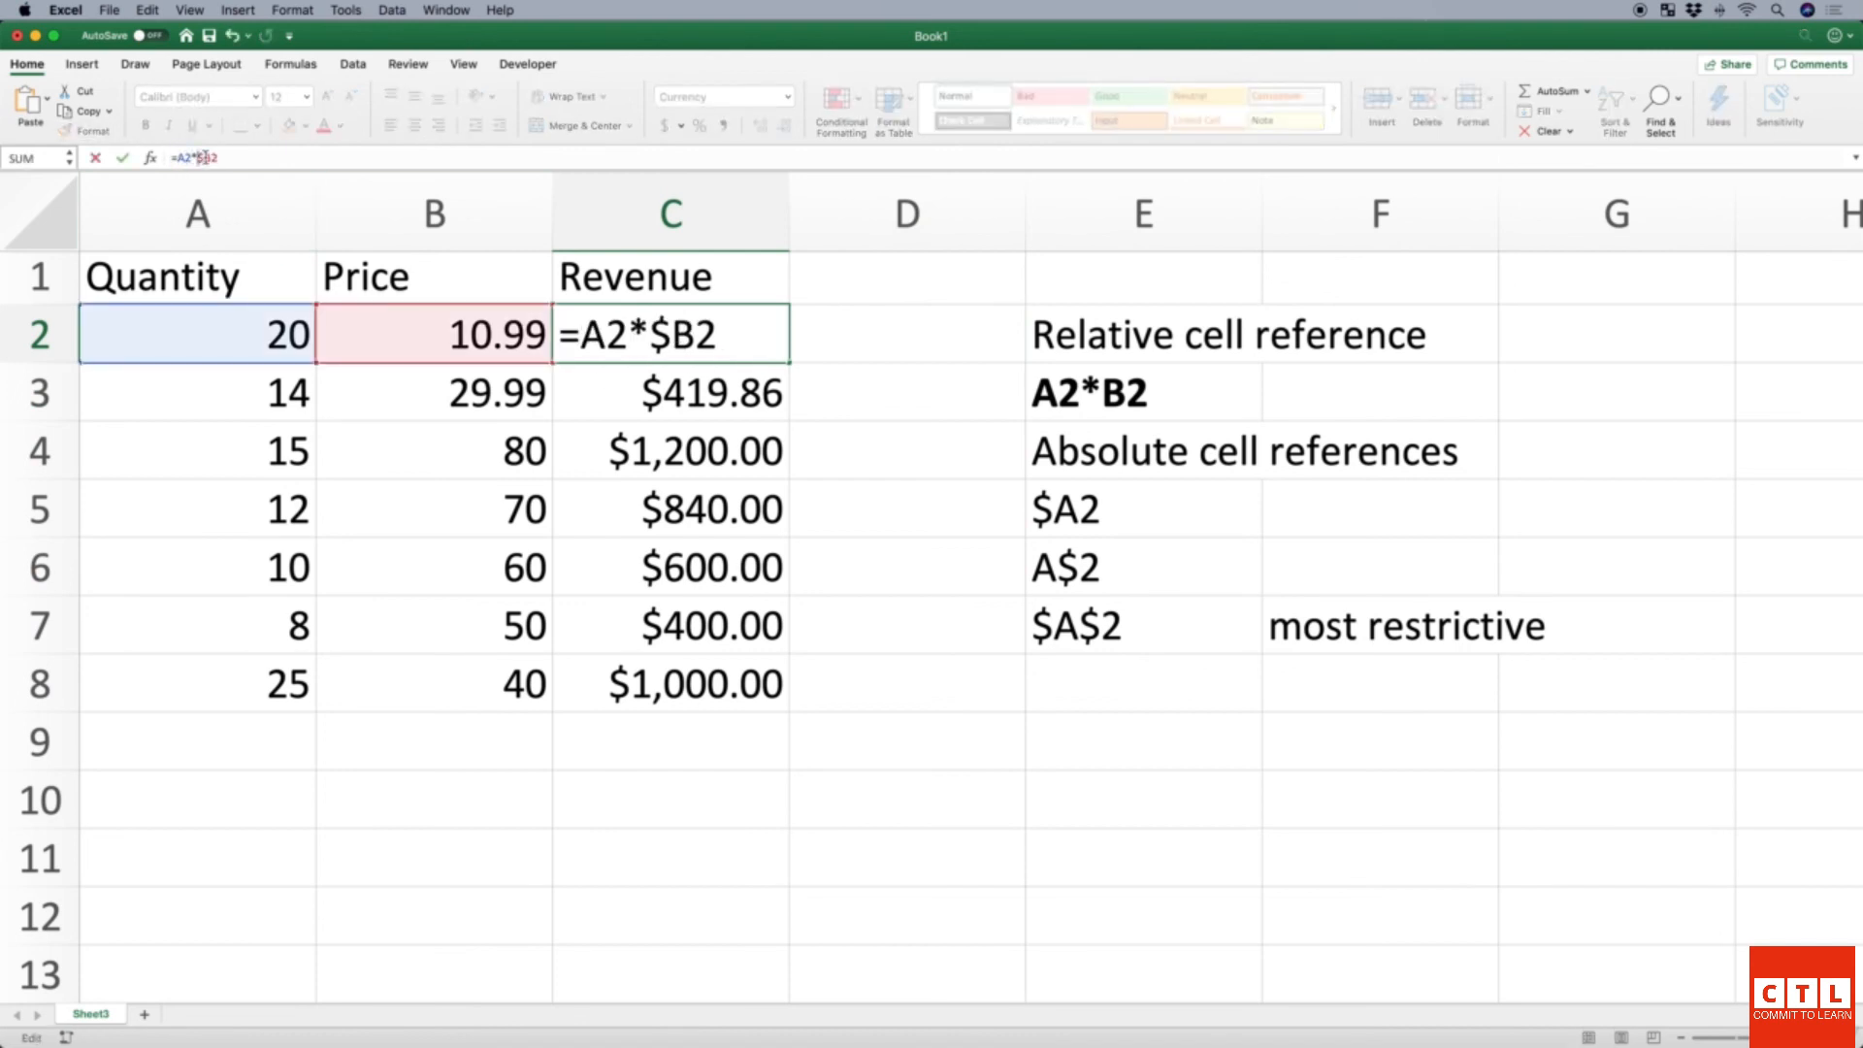
pyautogui.click(205, 157)
pyautogui.press('BackSpace')
pyautogui.press('Return')
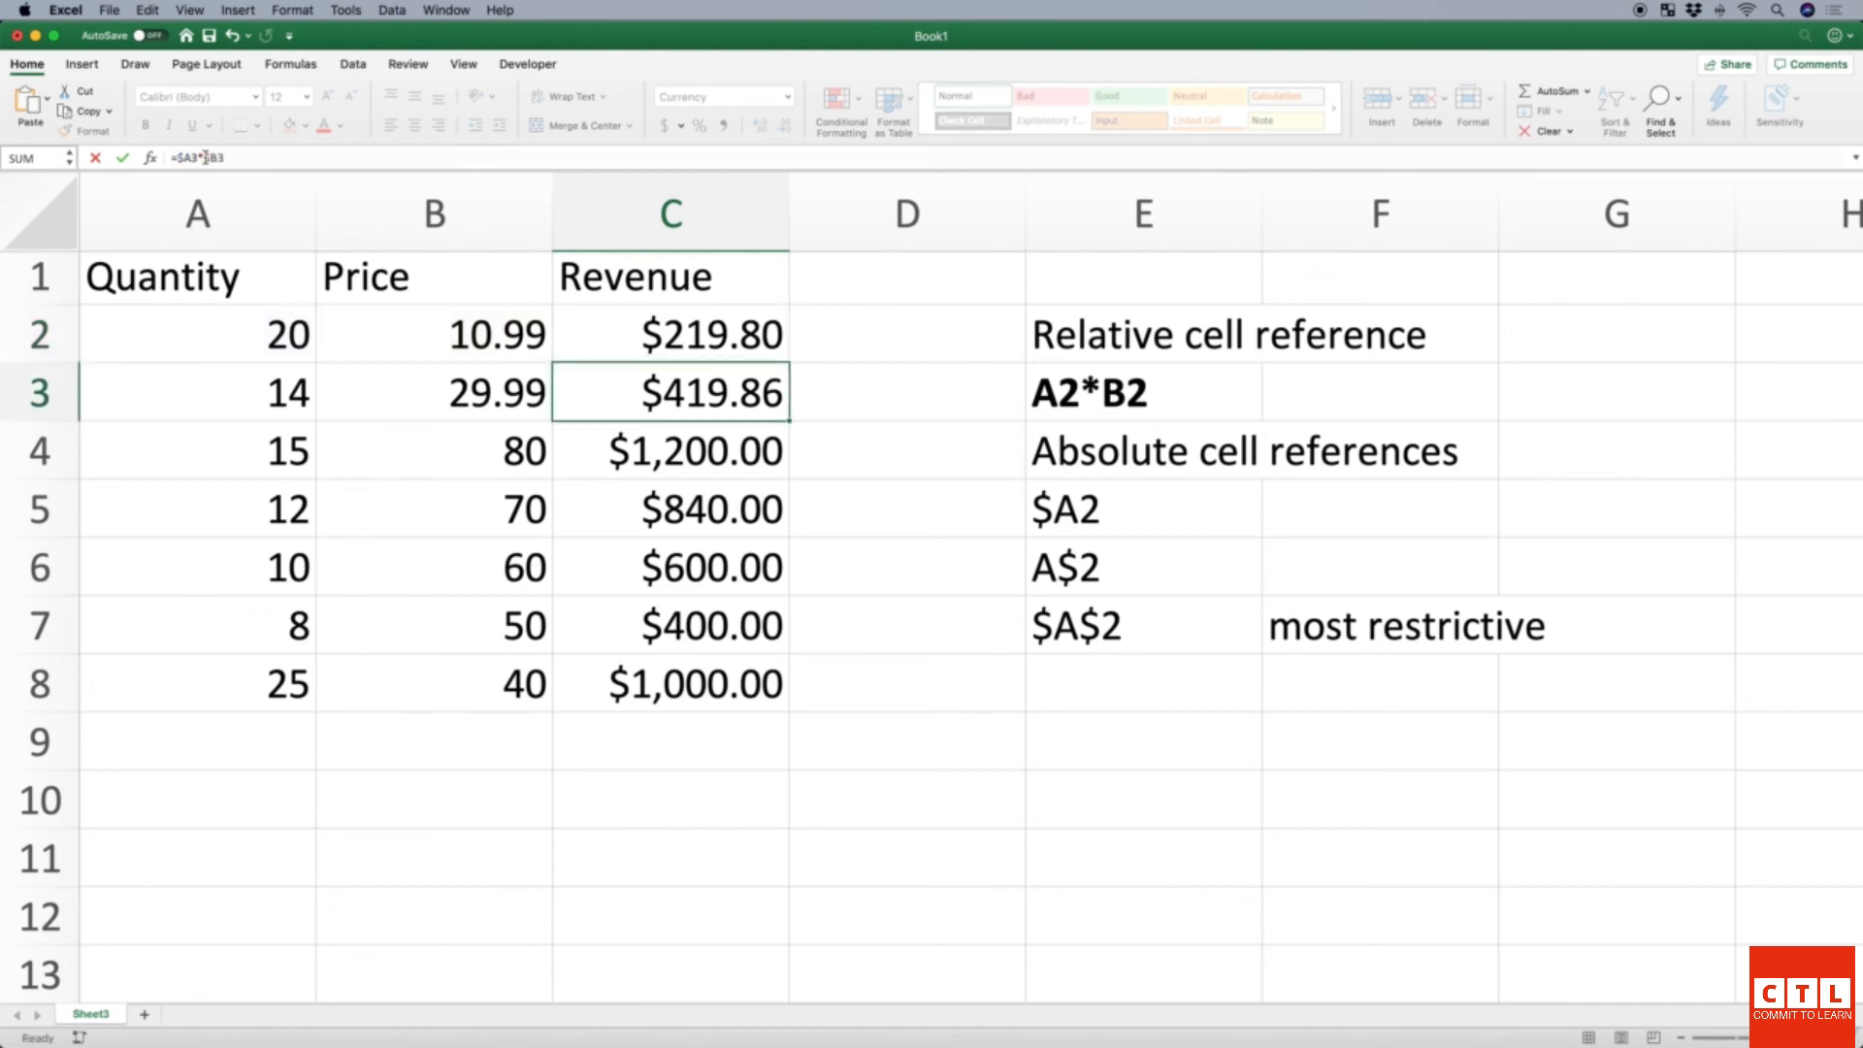
pyautogui.press('Up')
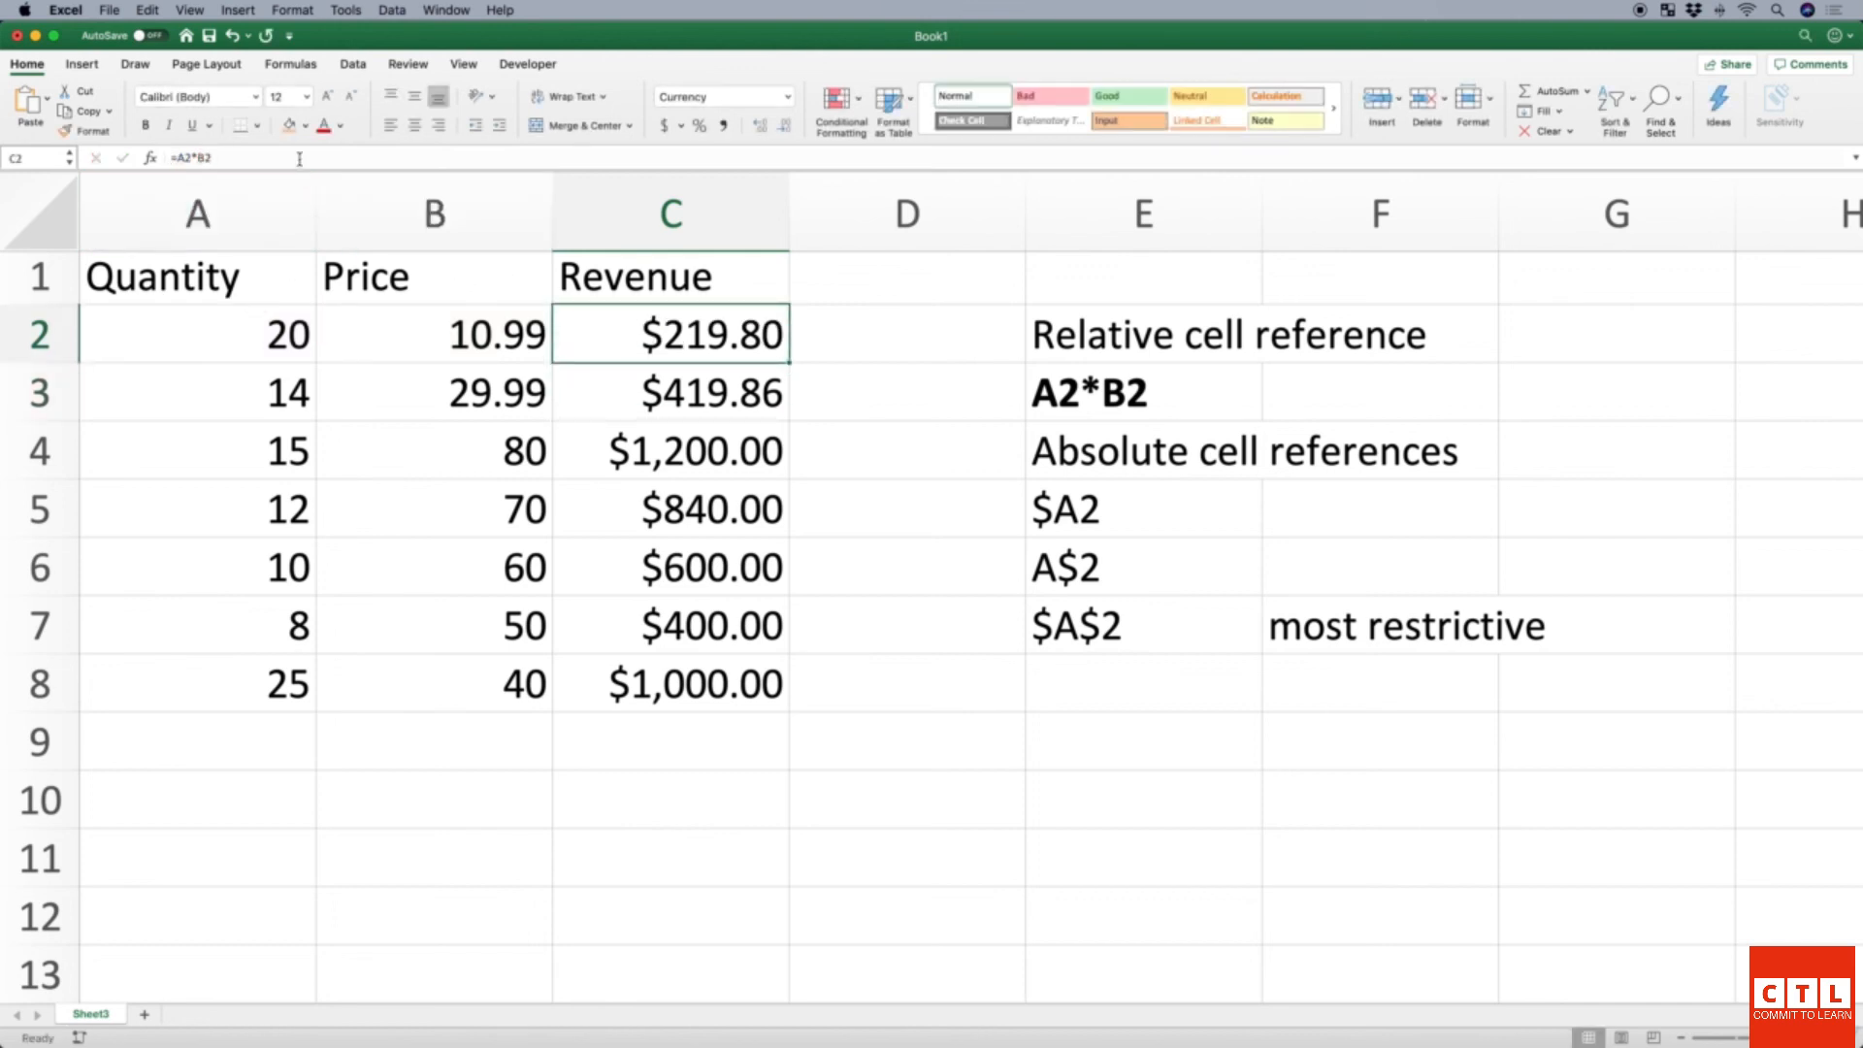
pyautogui.press('F2')
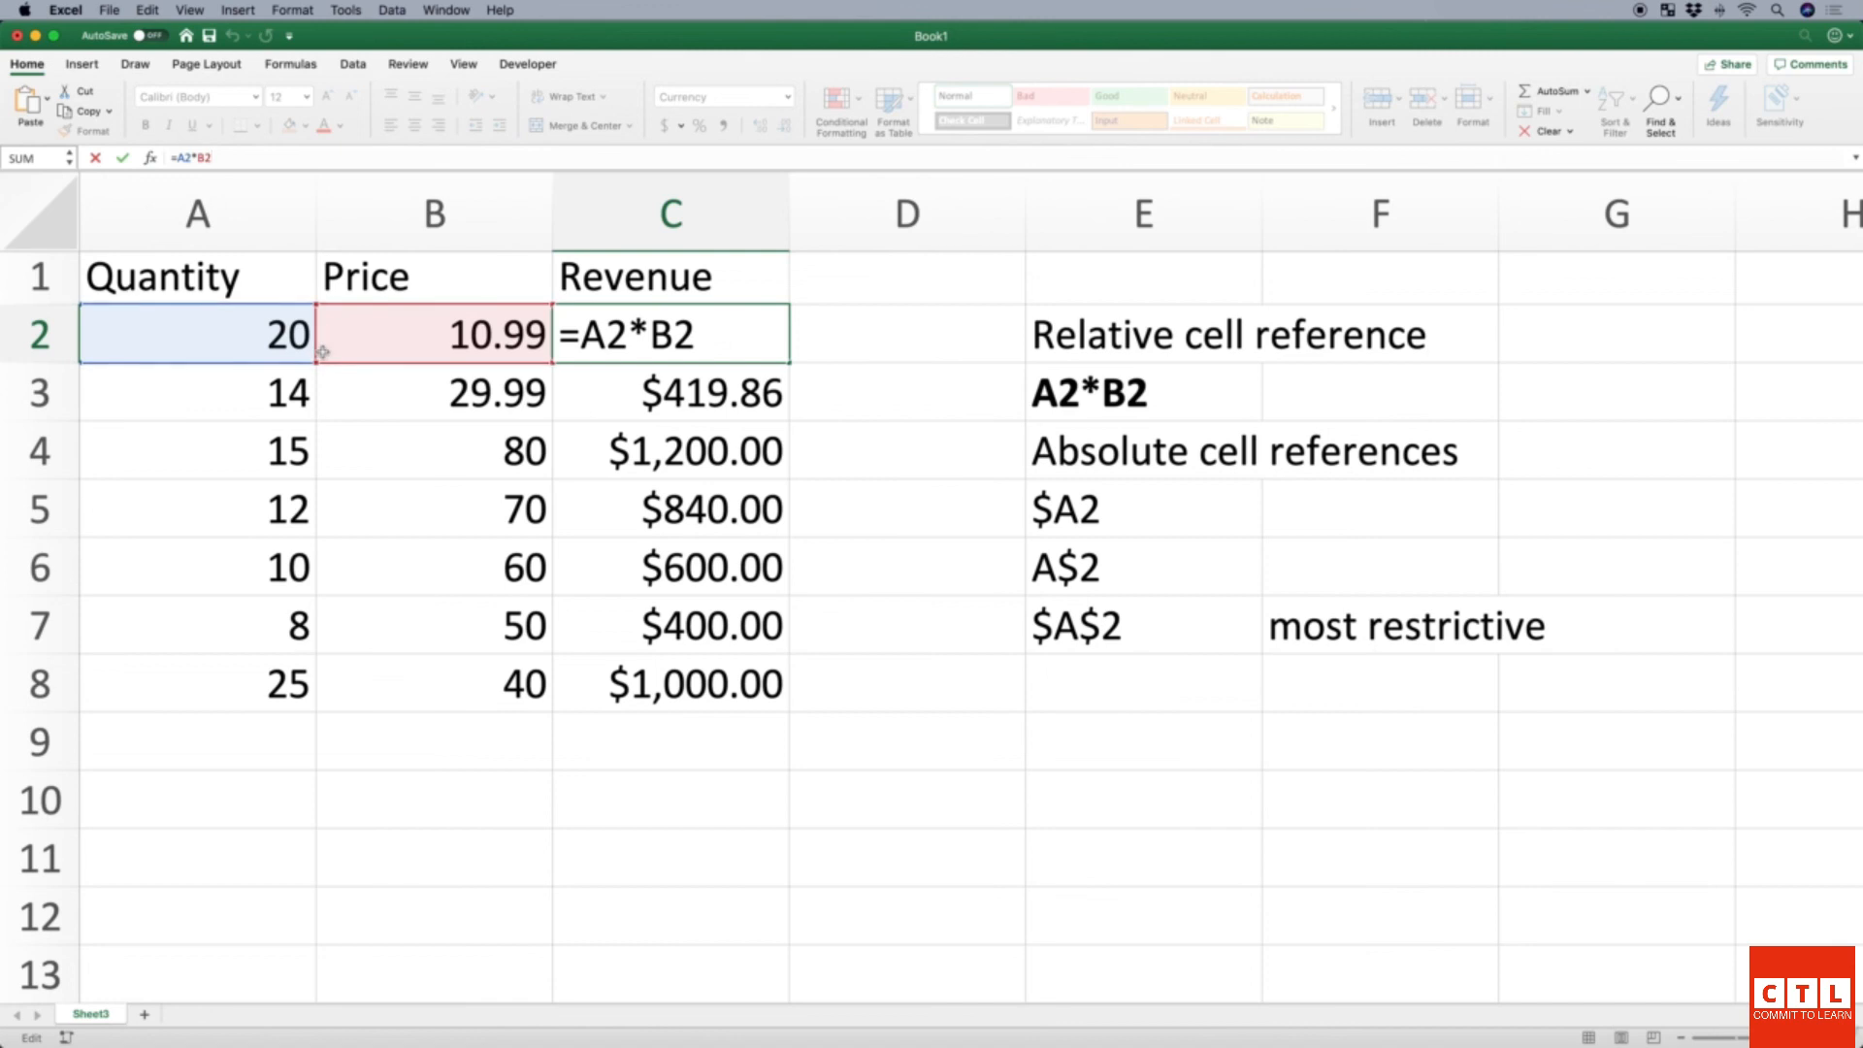
pyautogui.press('Tab')
pyautogui.press('Left')
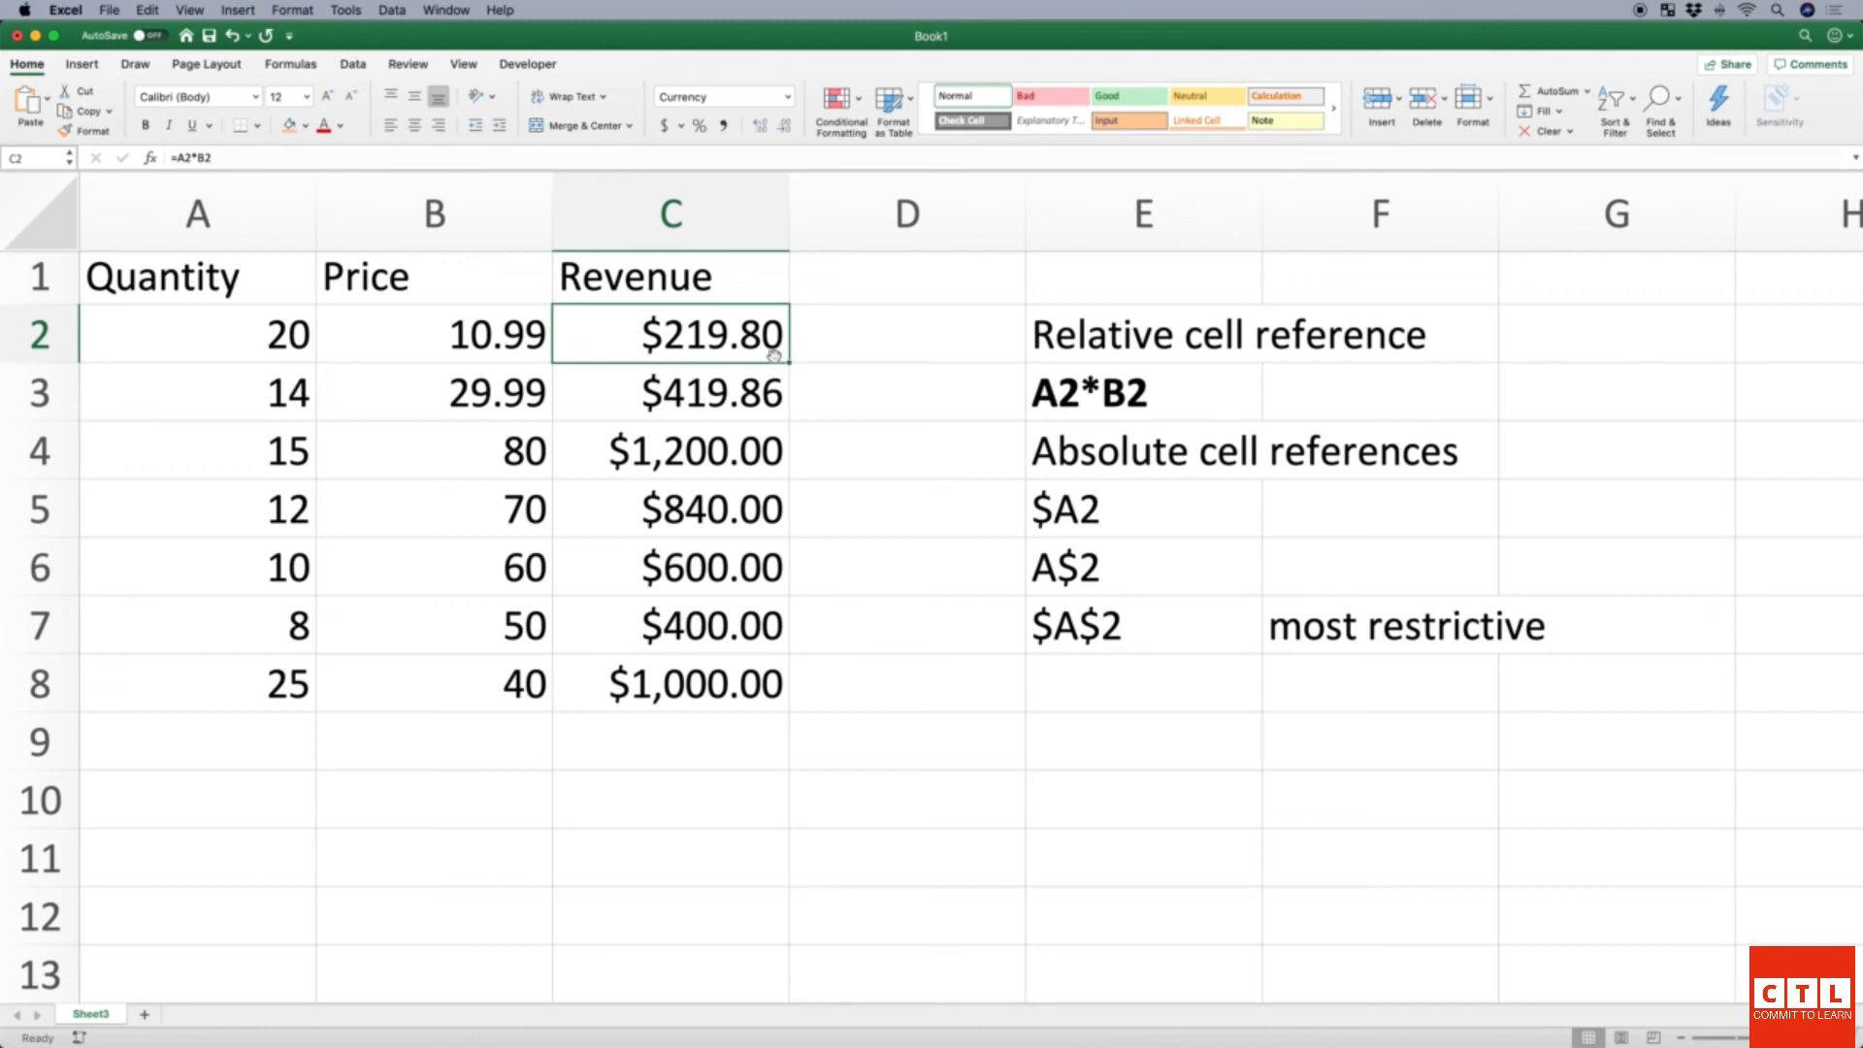
# Fill the relative C2 formula across into D2 and check which cells the copy references.
pyautogui.moveTo(789, 362); pyautogui.dragTo(1022, 361)
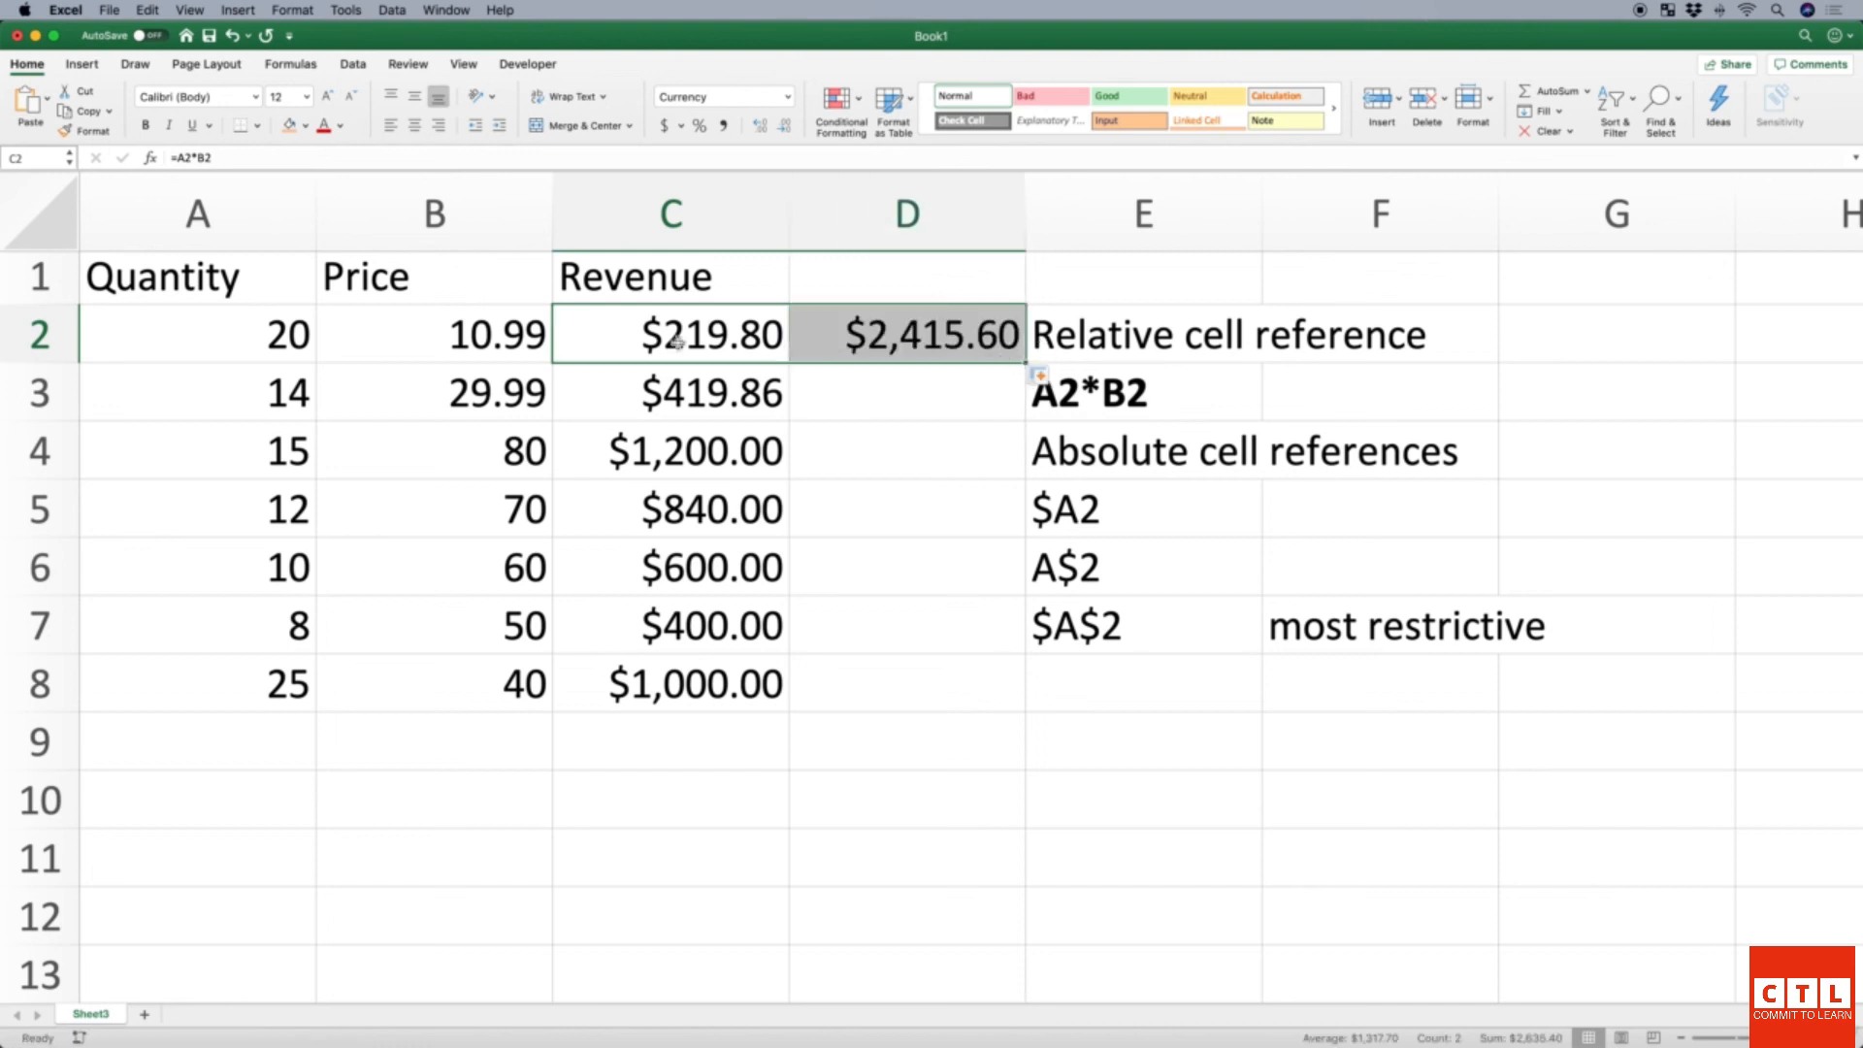
pyautogui.click(888, 339)
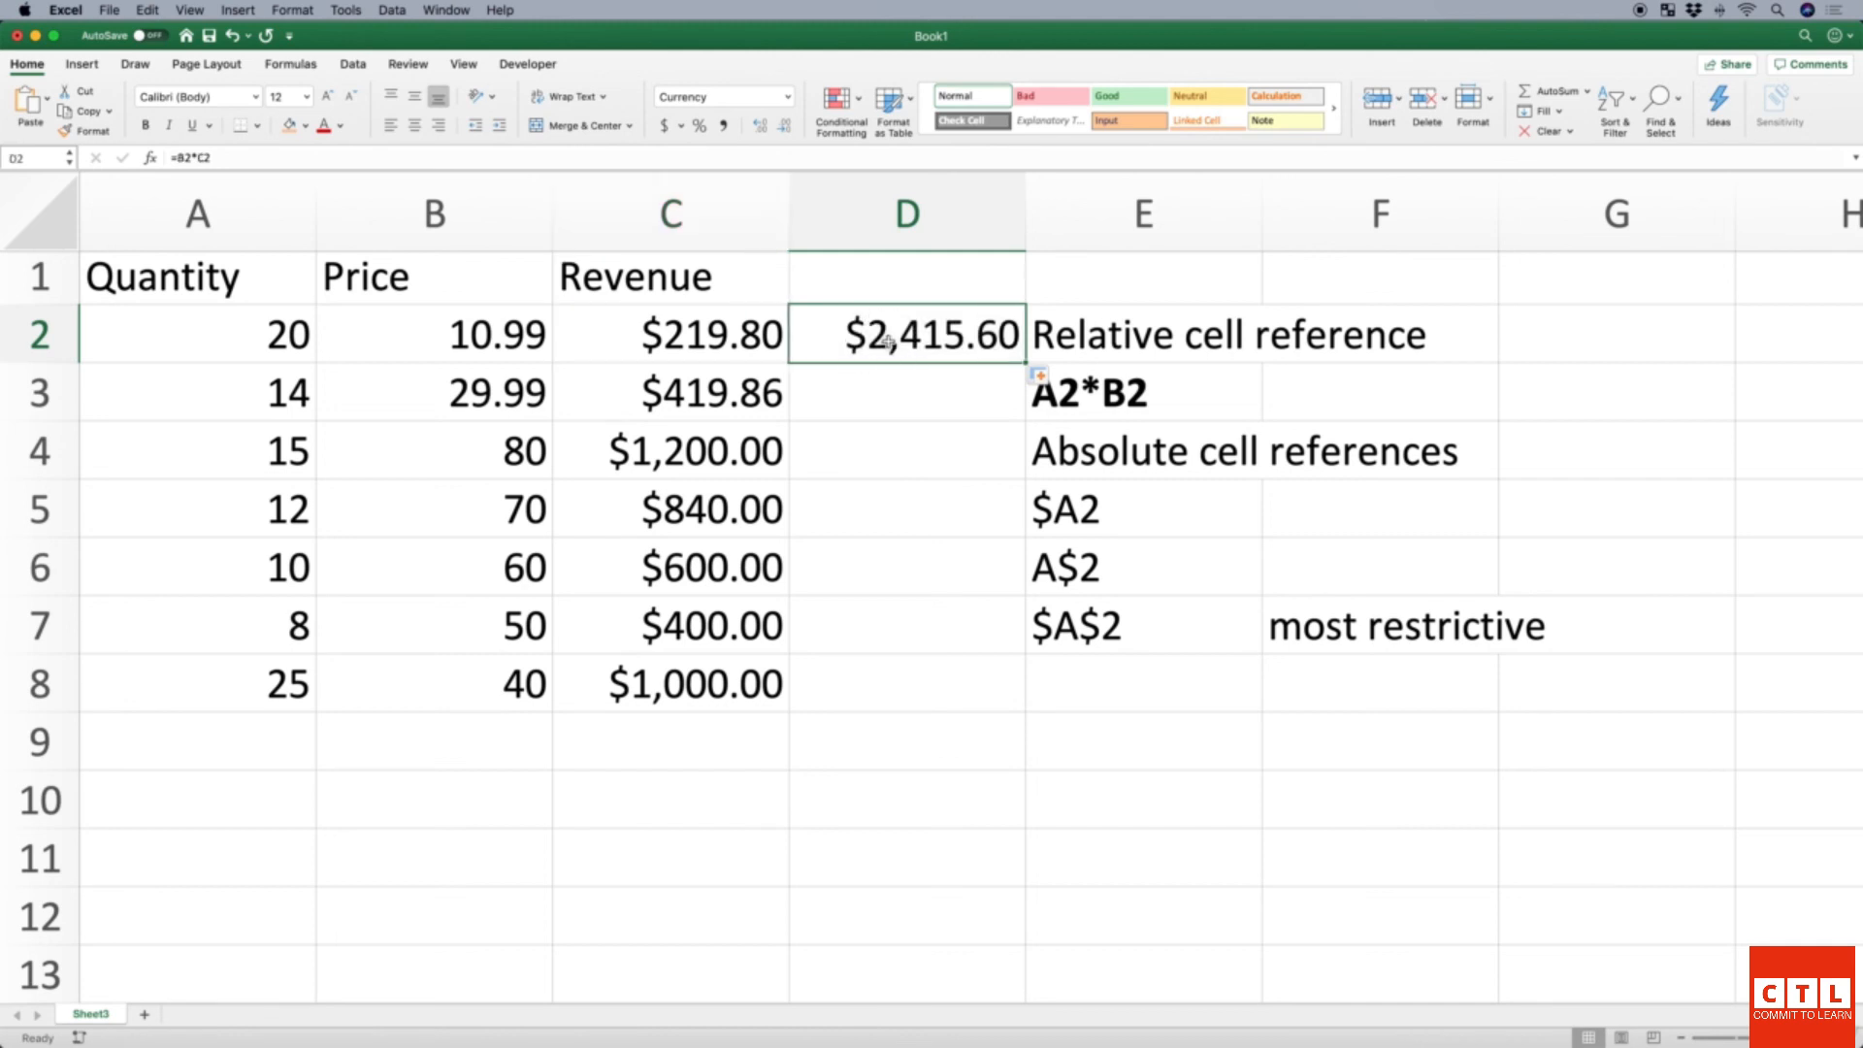
pyautogui.click(263, 157)
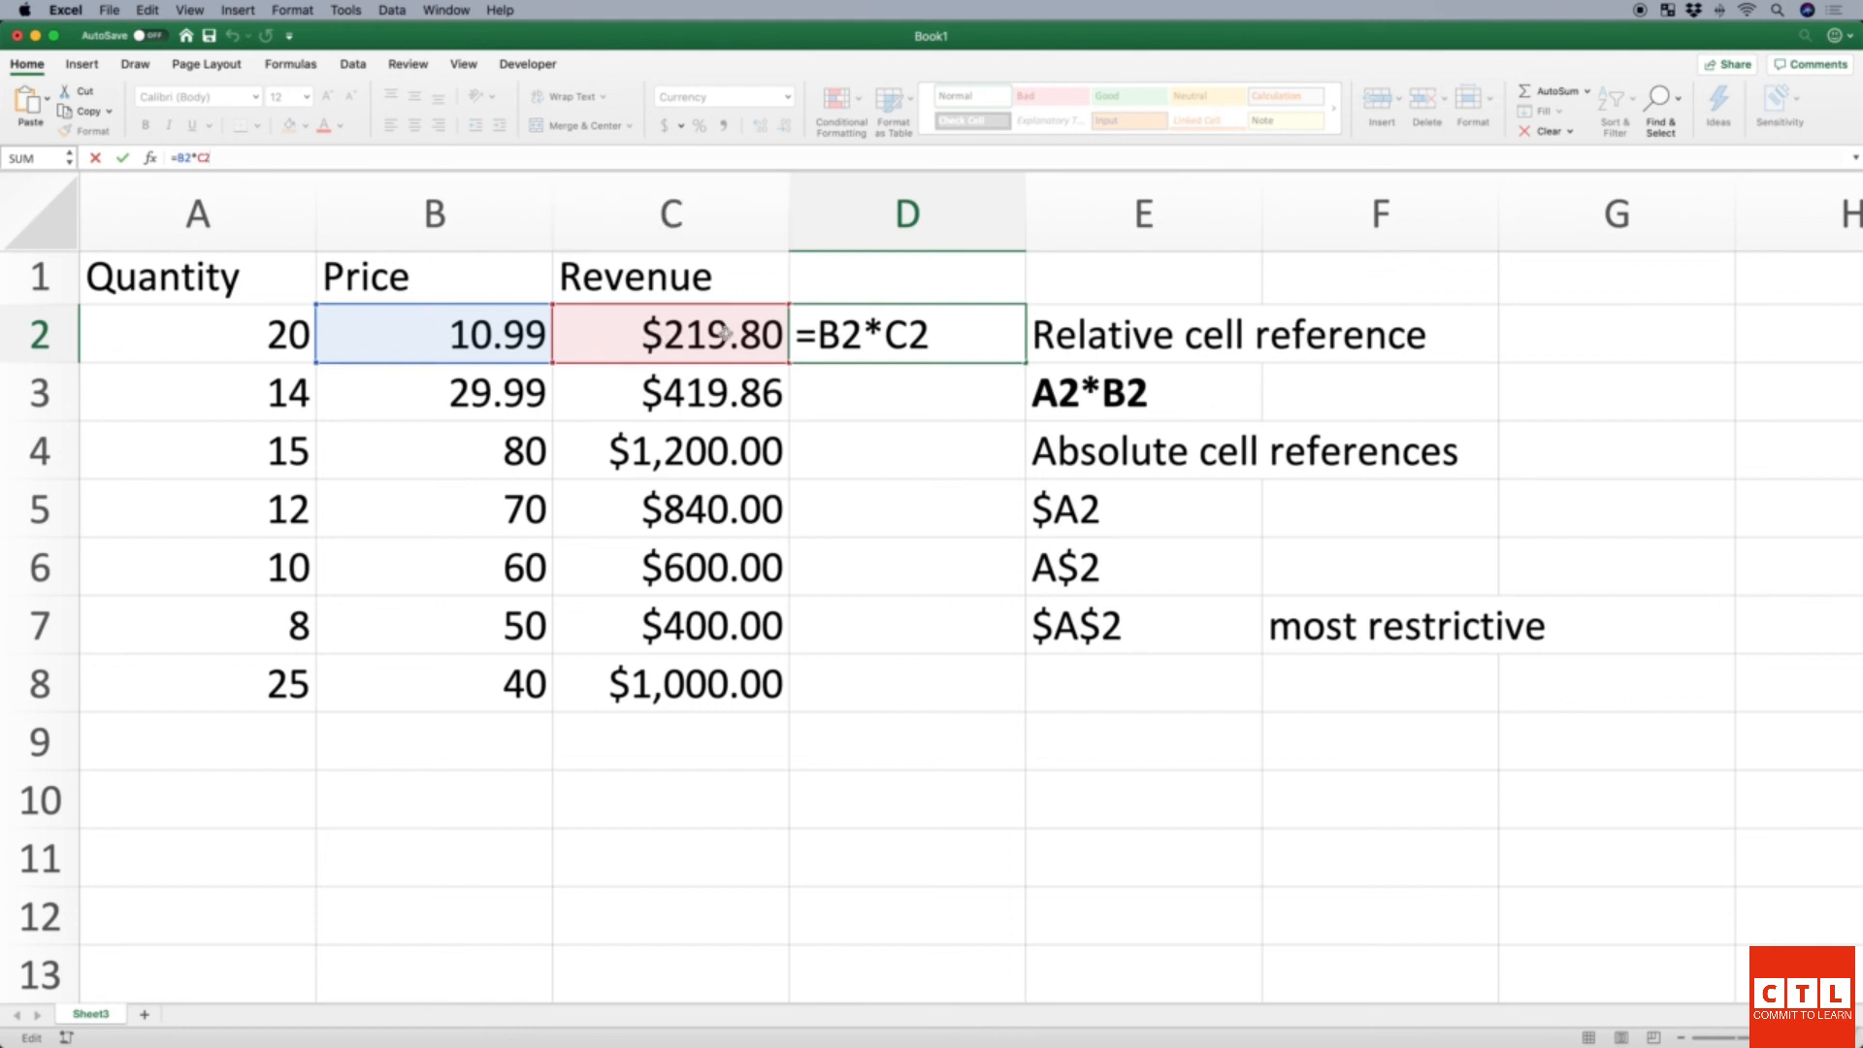
pyautogui.press('Return')
pyautogui.press('Up')
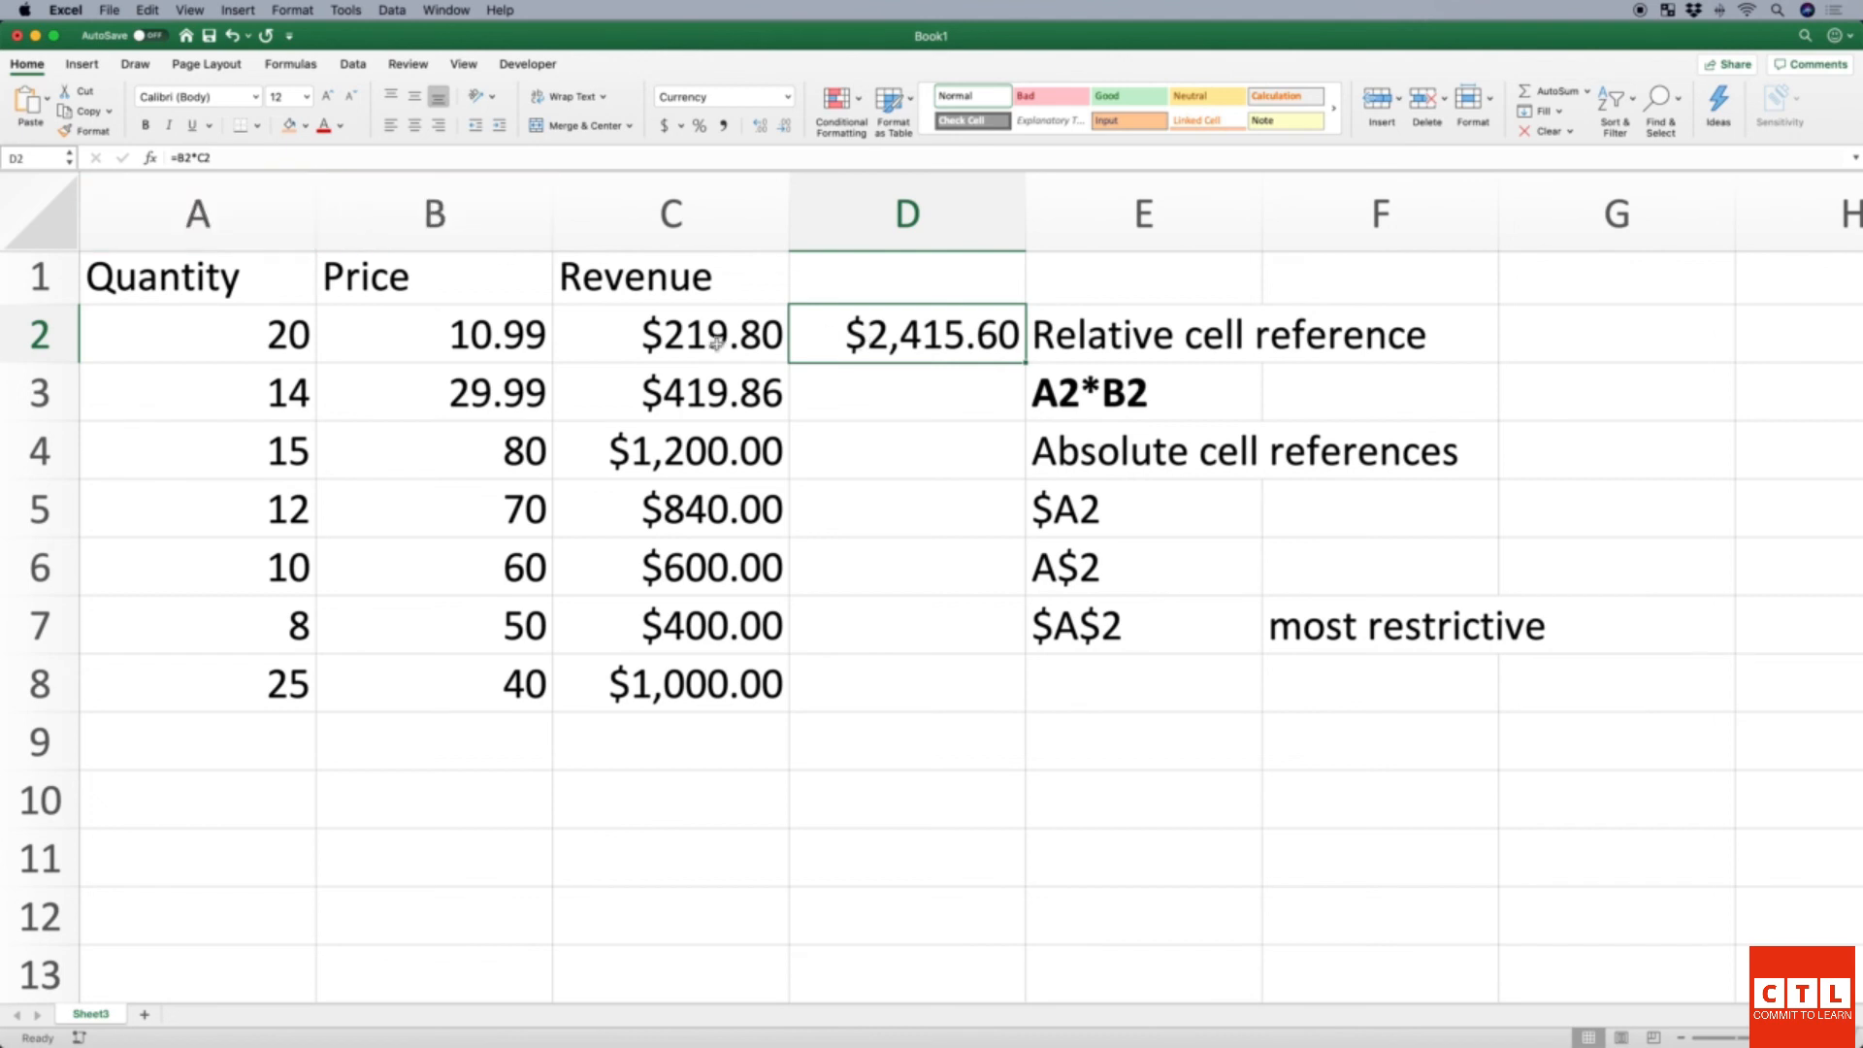
# Lock the column references in C2 by changing the formula to =$A2*$B2, and copy it into D2.
pyautogui.click(672, 337)
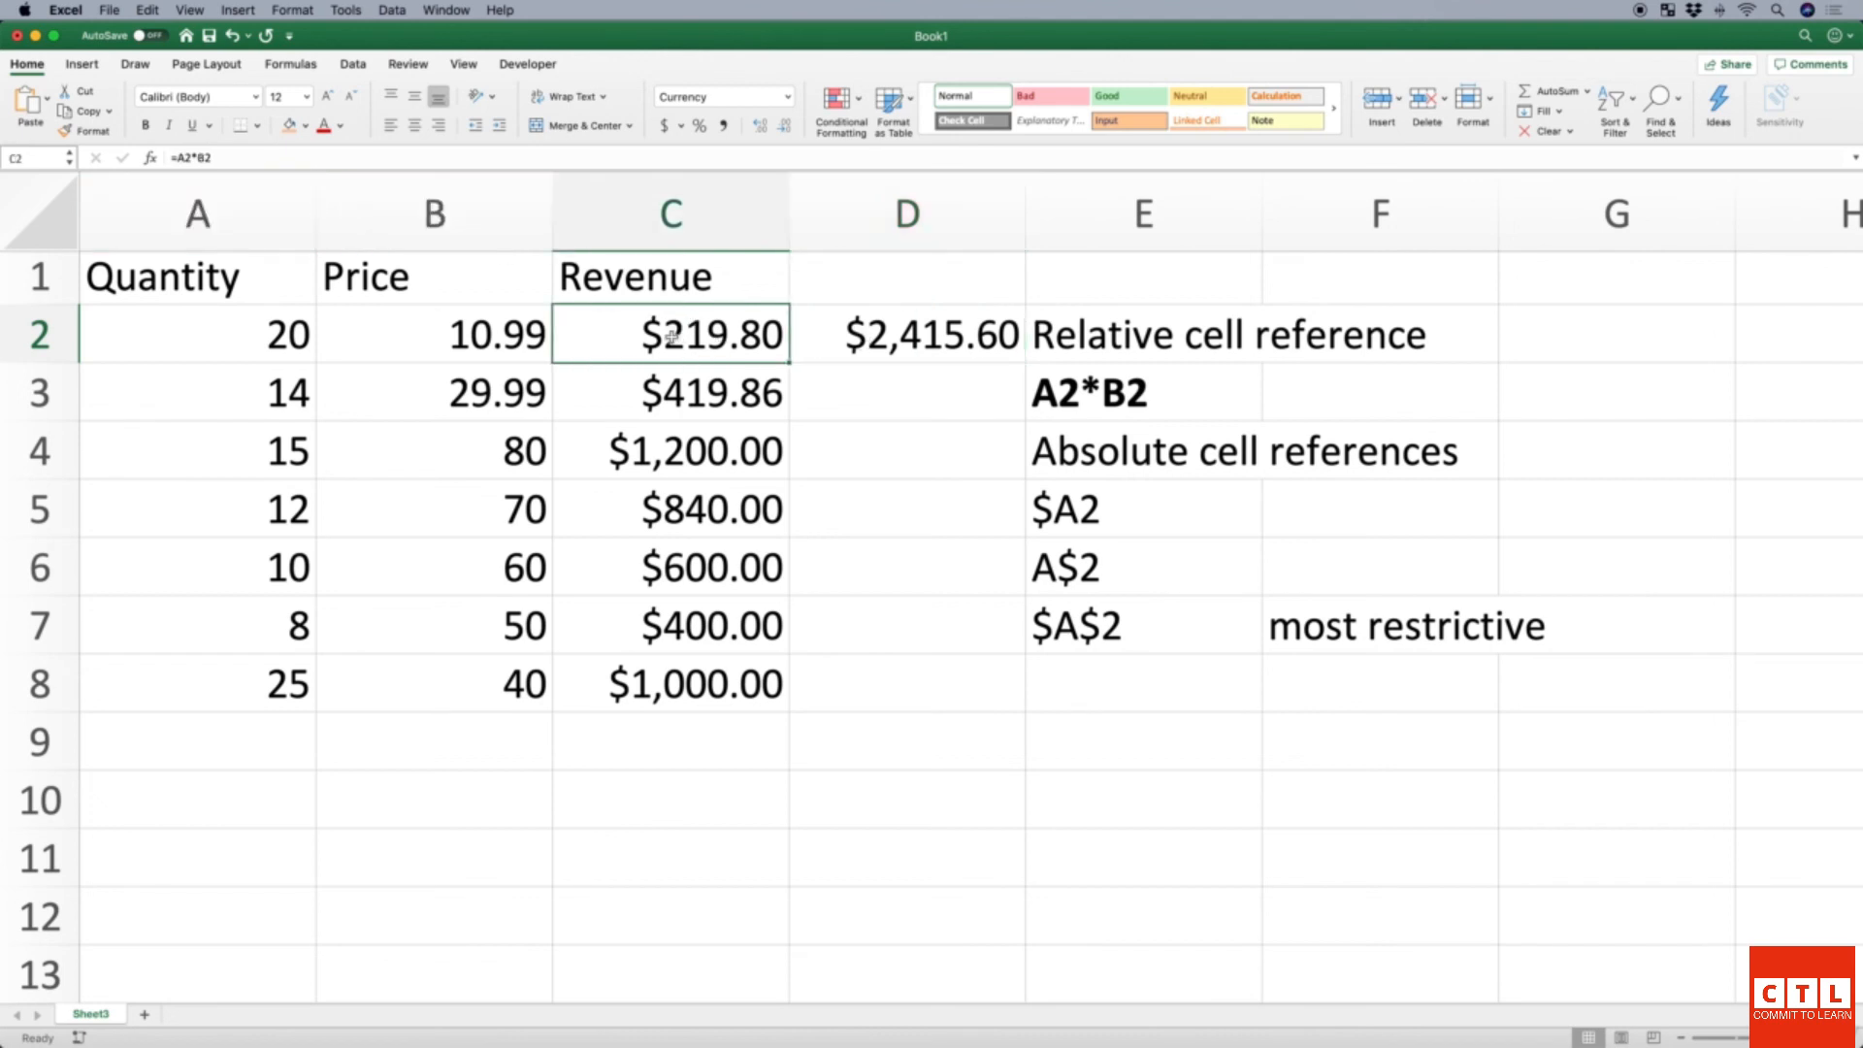
pyautogui.click(203, 160)
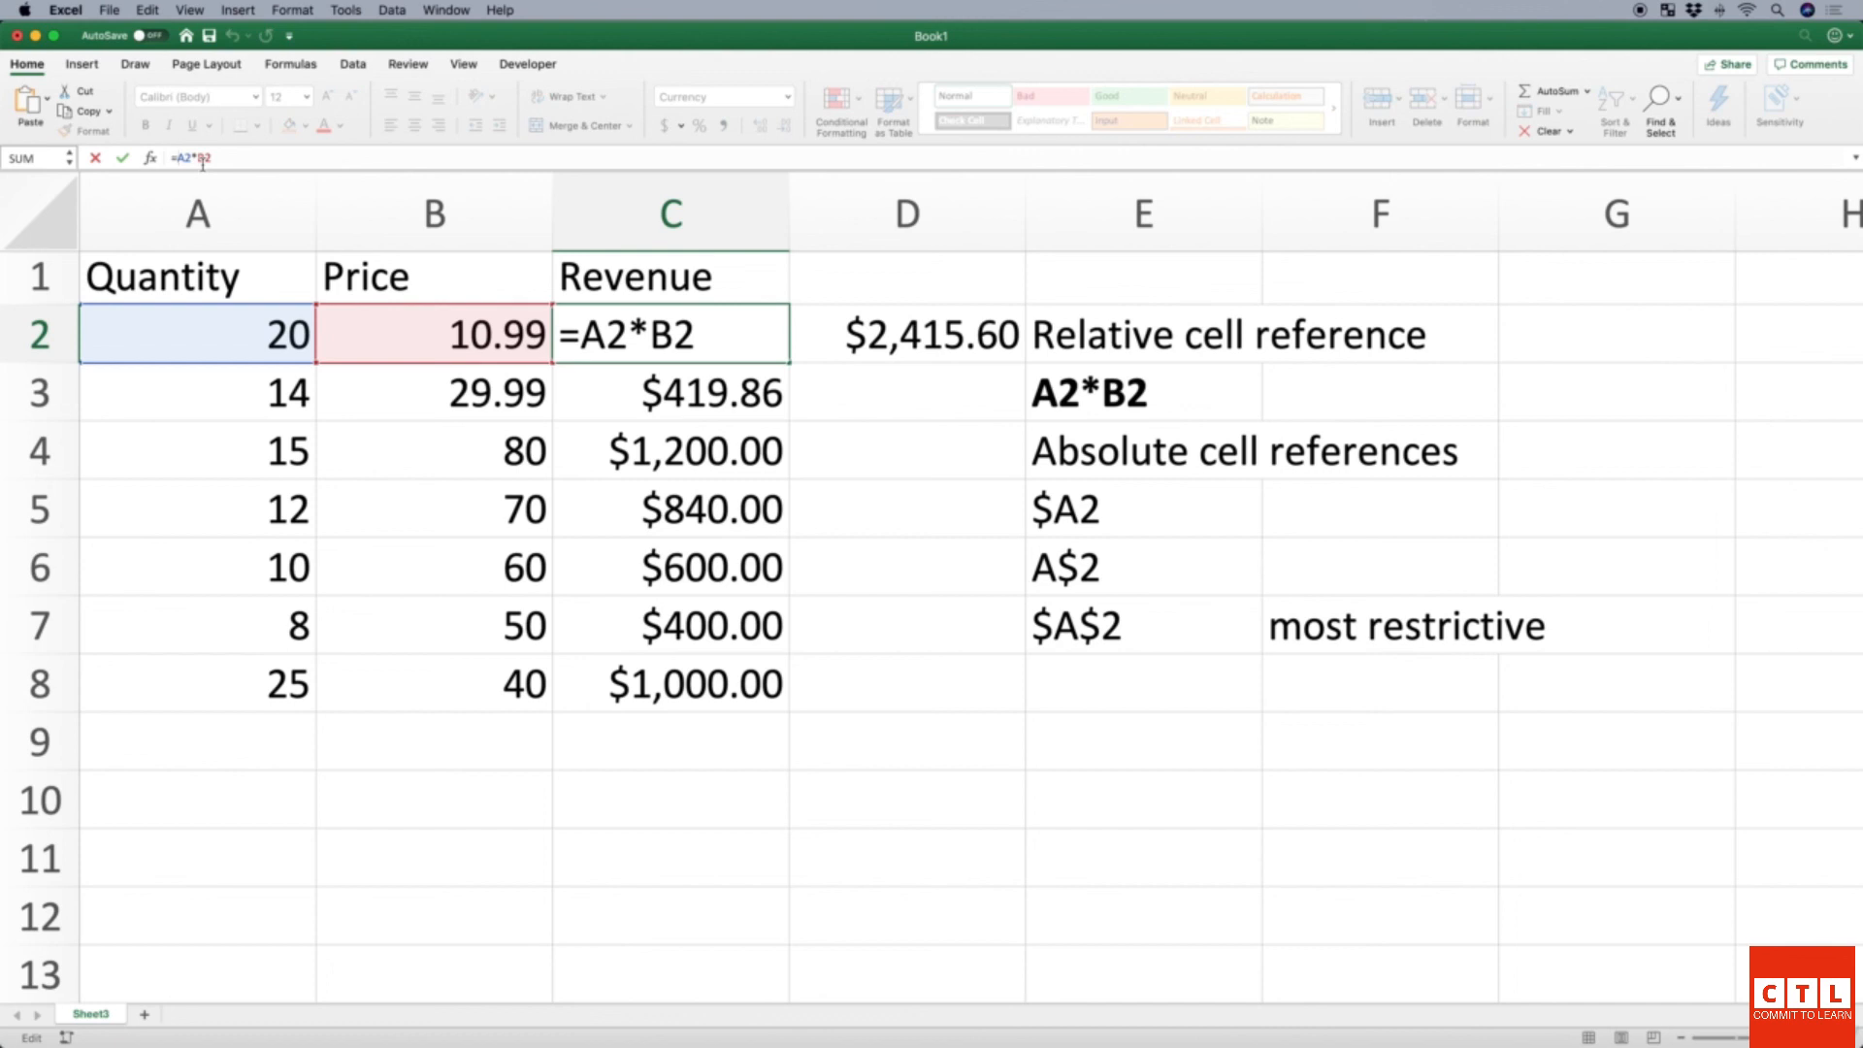
pyautogui.write('$A2*$')
pyautogui.press('Return')
pyautogui.press('Up')
pyautogui.press('super+c')
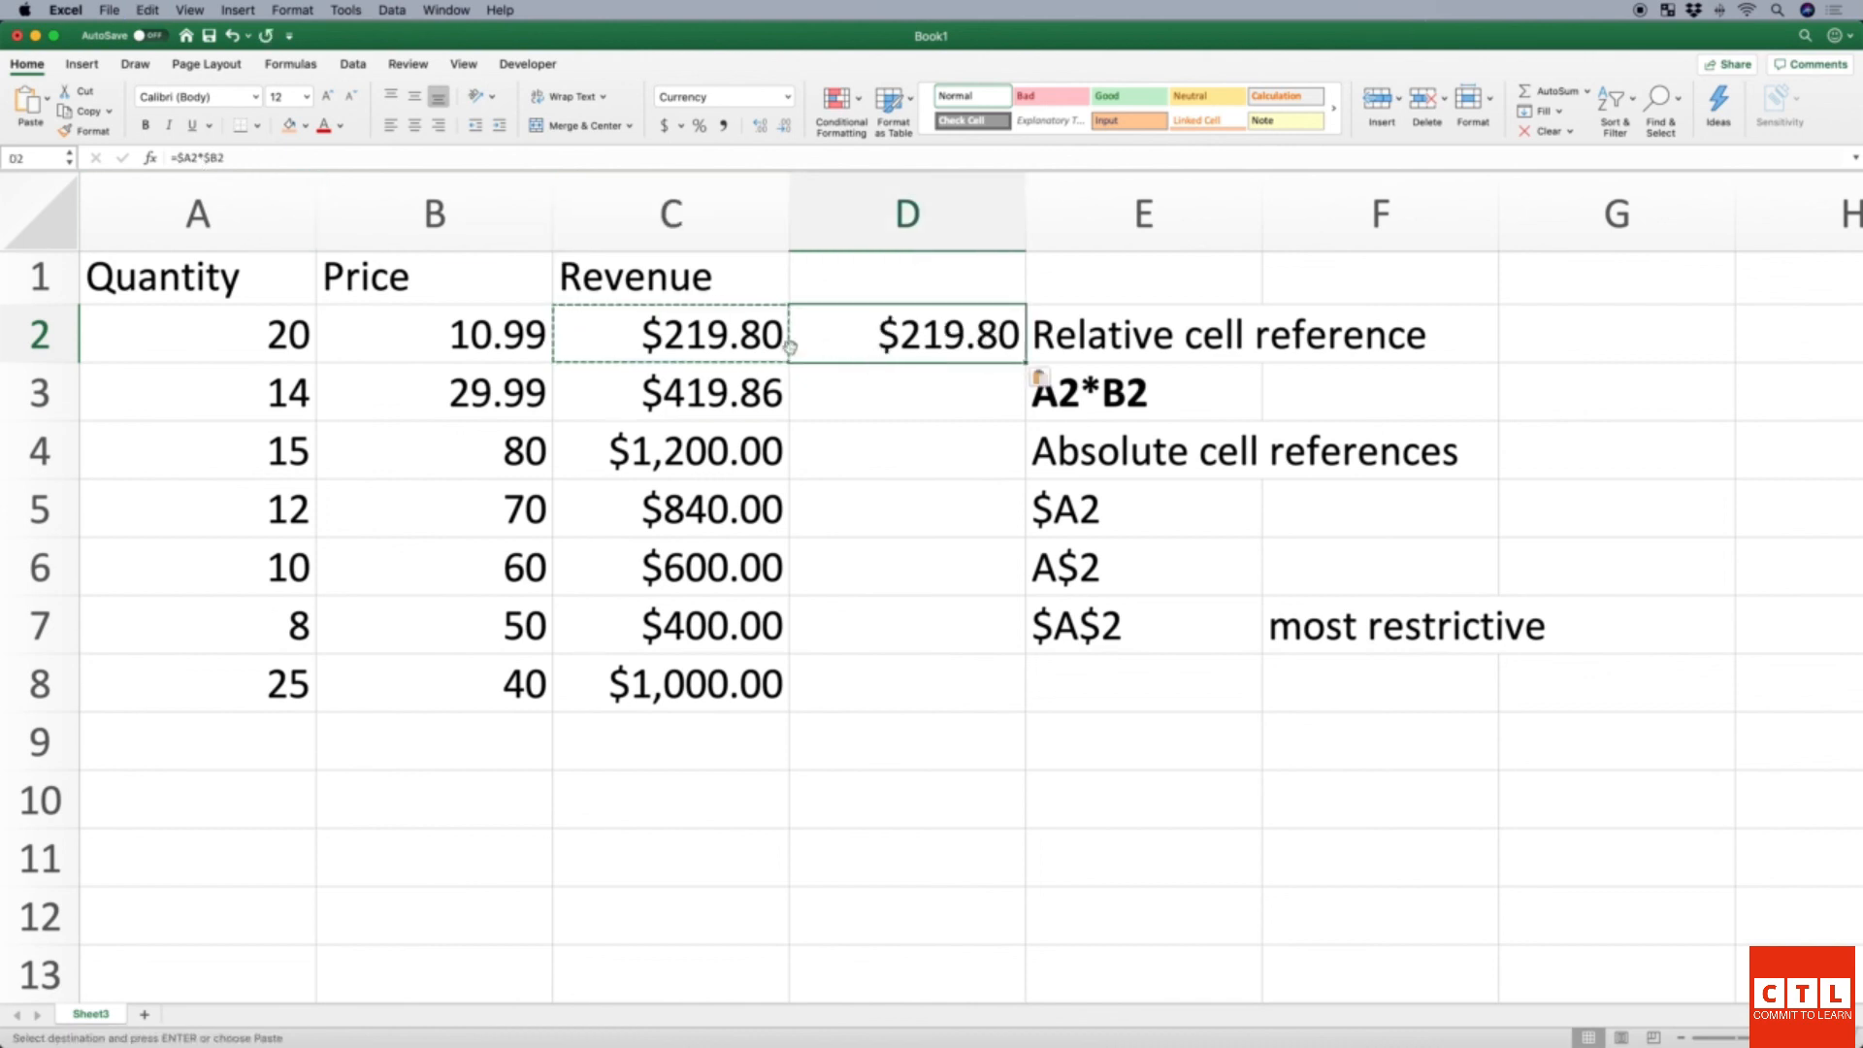
# Clear the copied formula from D2 and review the relative and absolute reference examples in E3 and E5.
pyautogui.scroll(1, 861, 345)
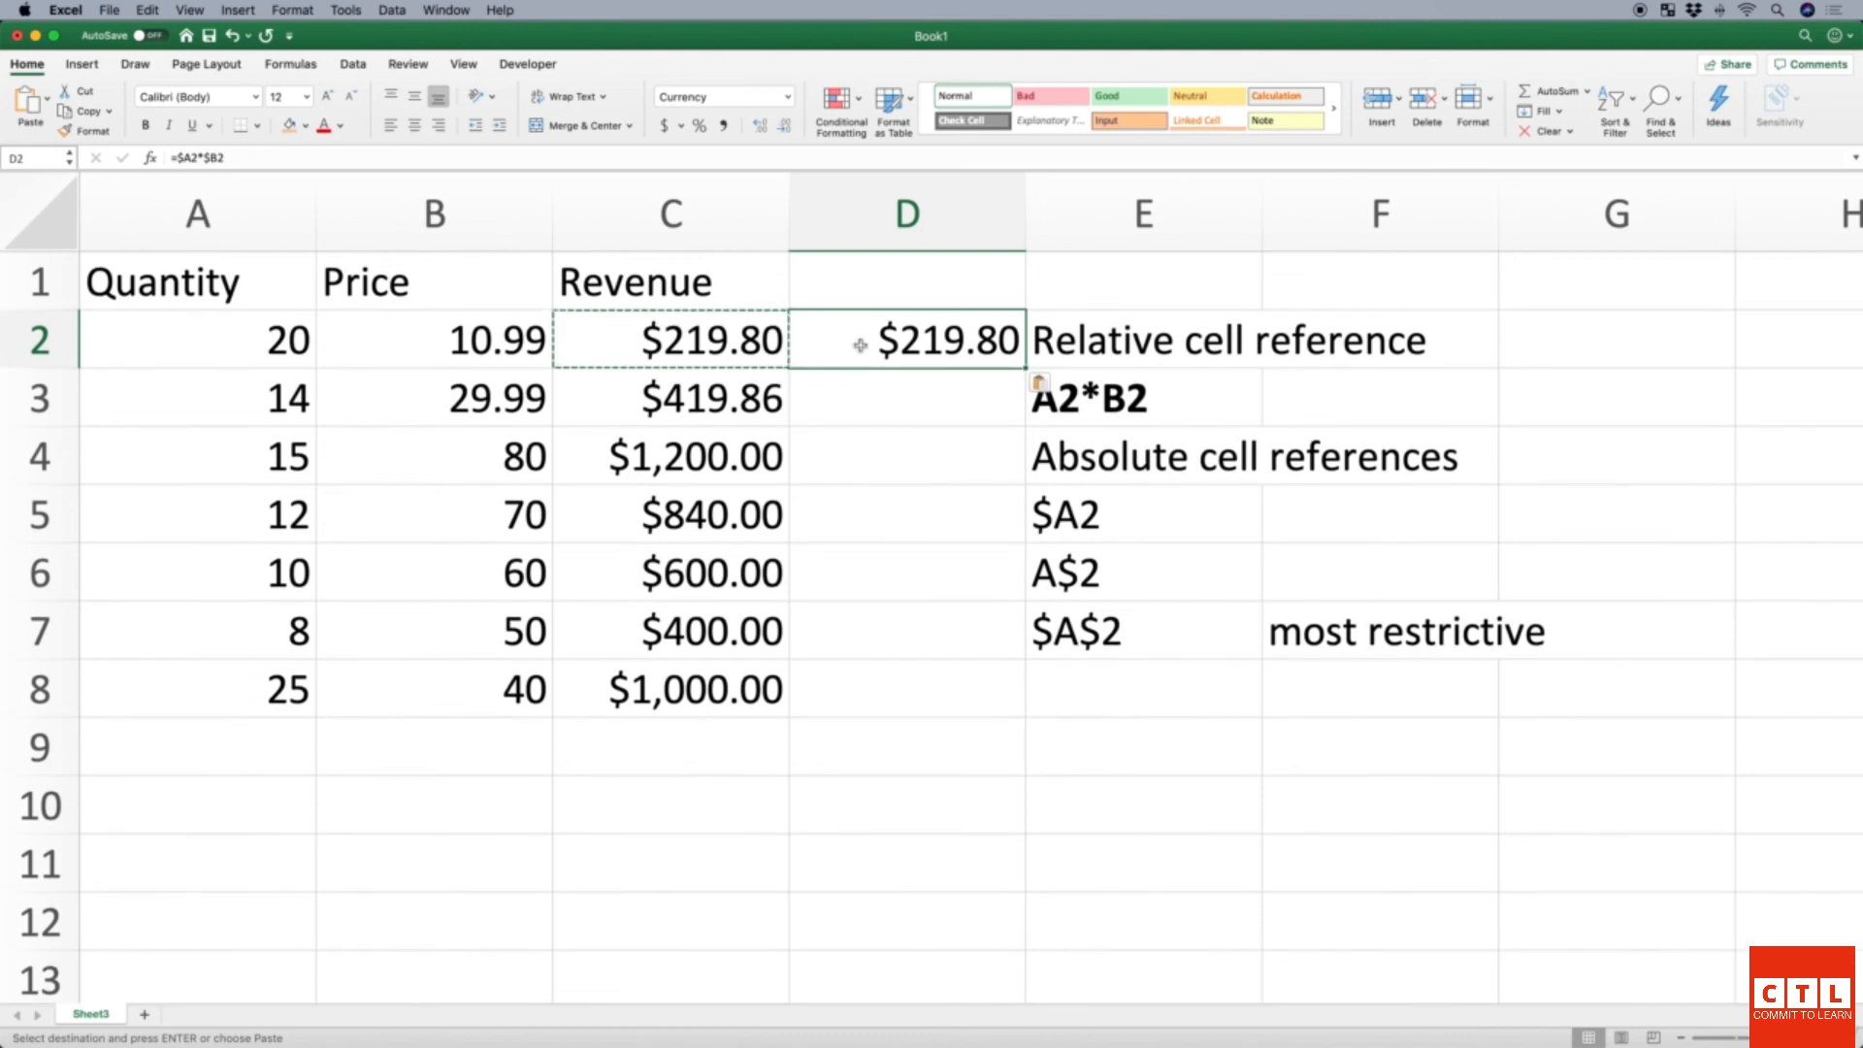
pyautogui.press('Delete')
pyautogui.press('Right')
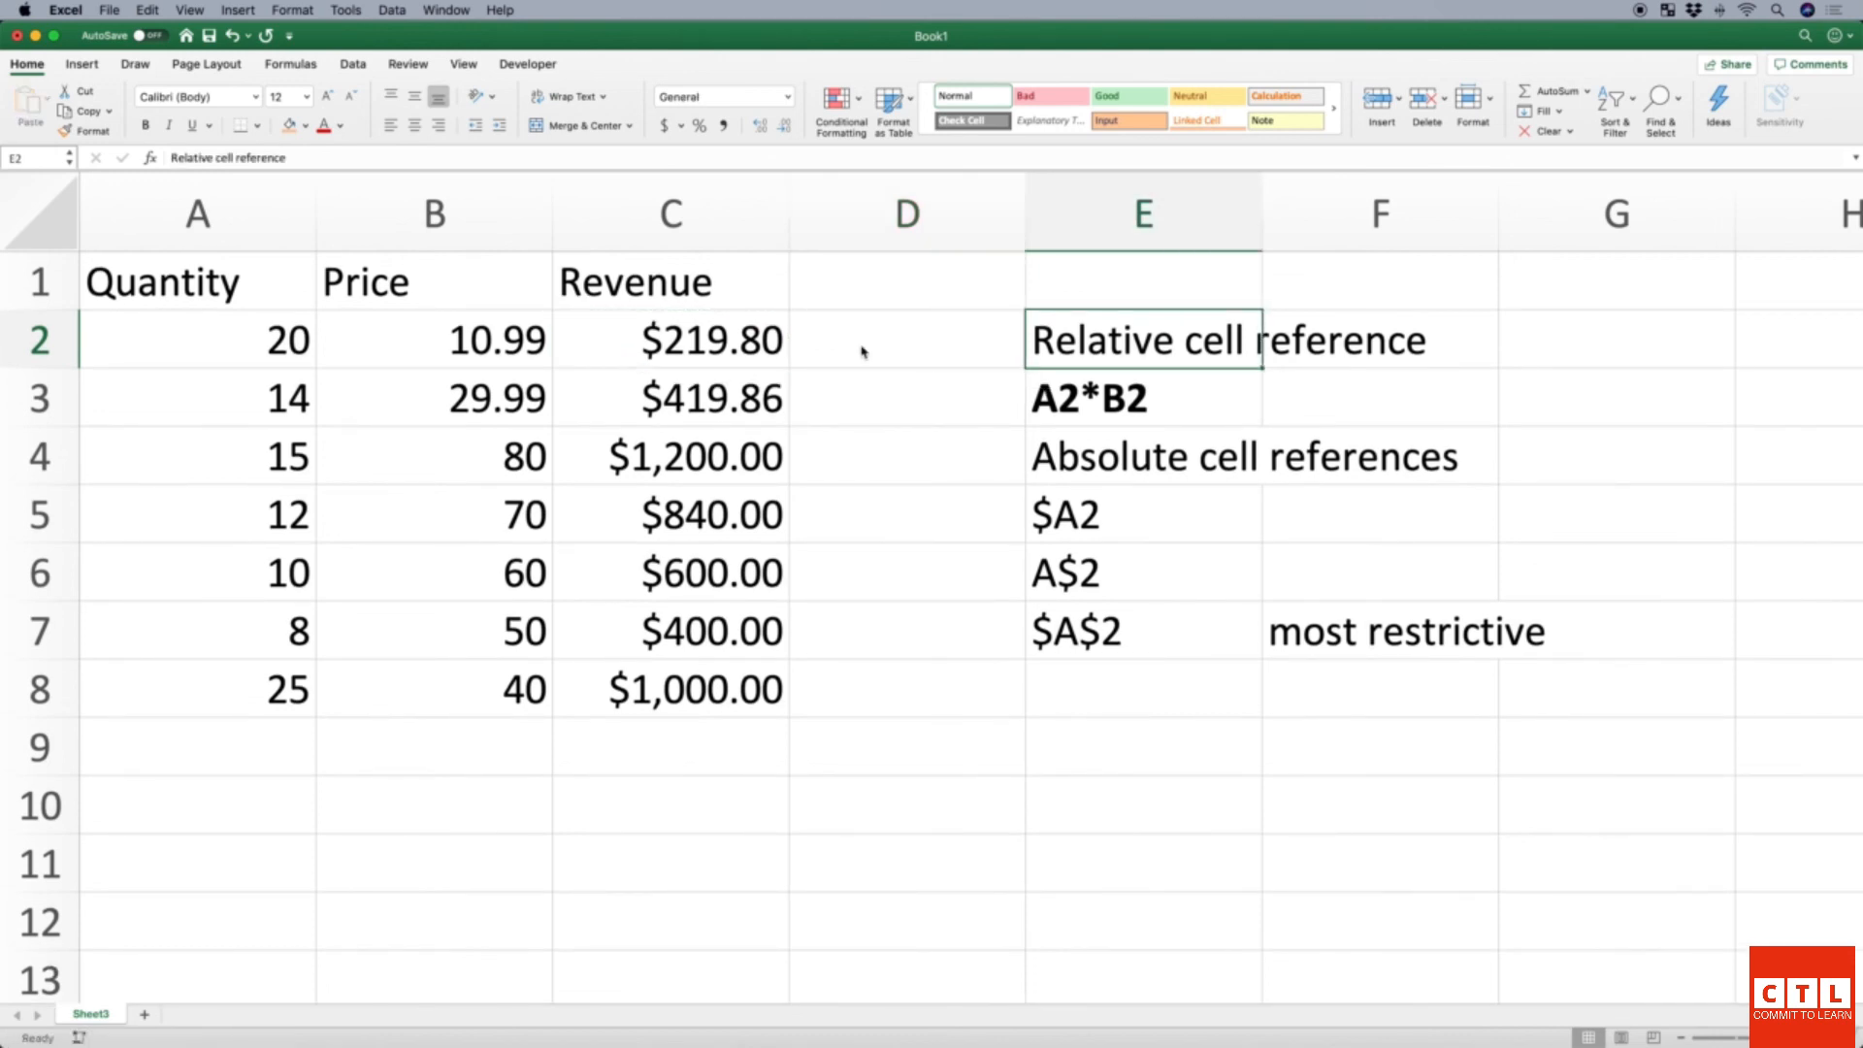
pyautogui.press('Down')
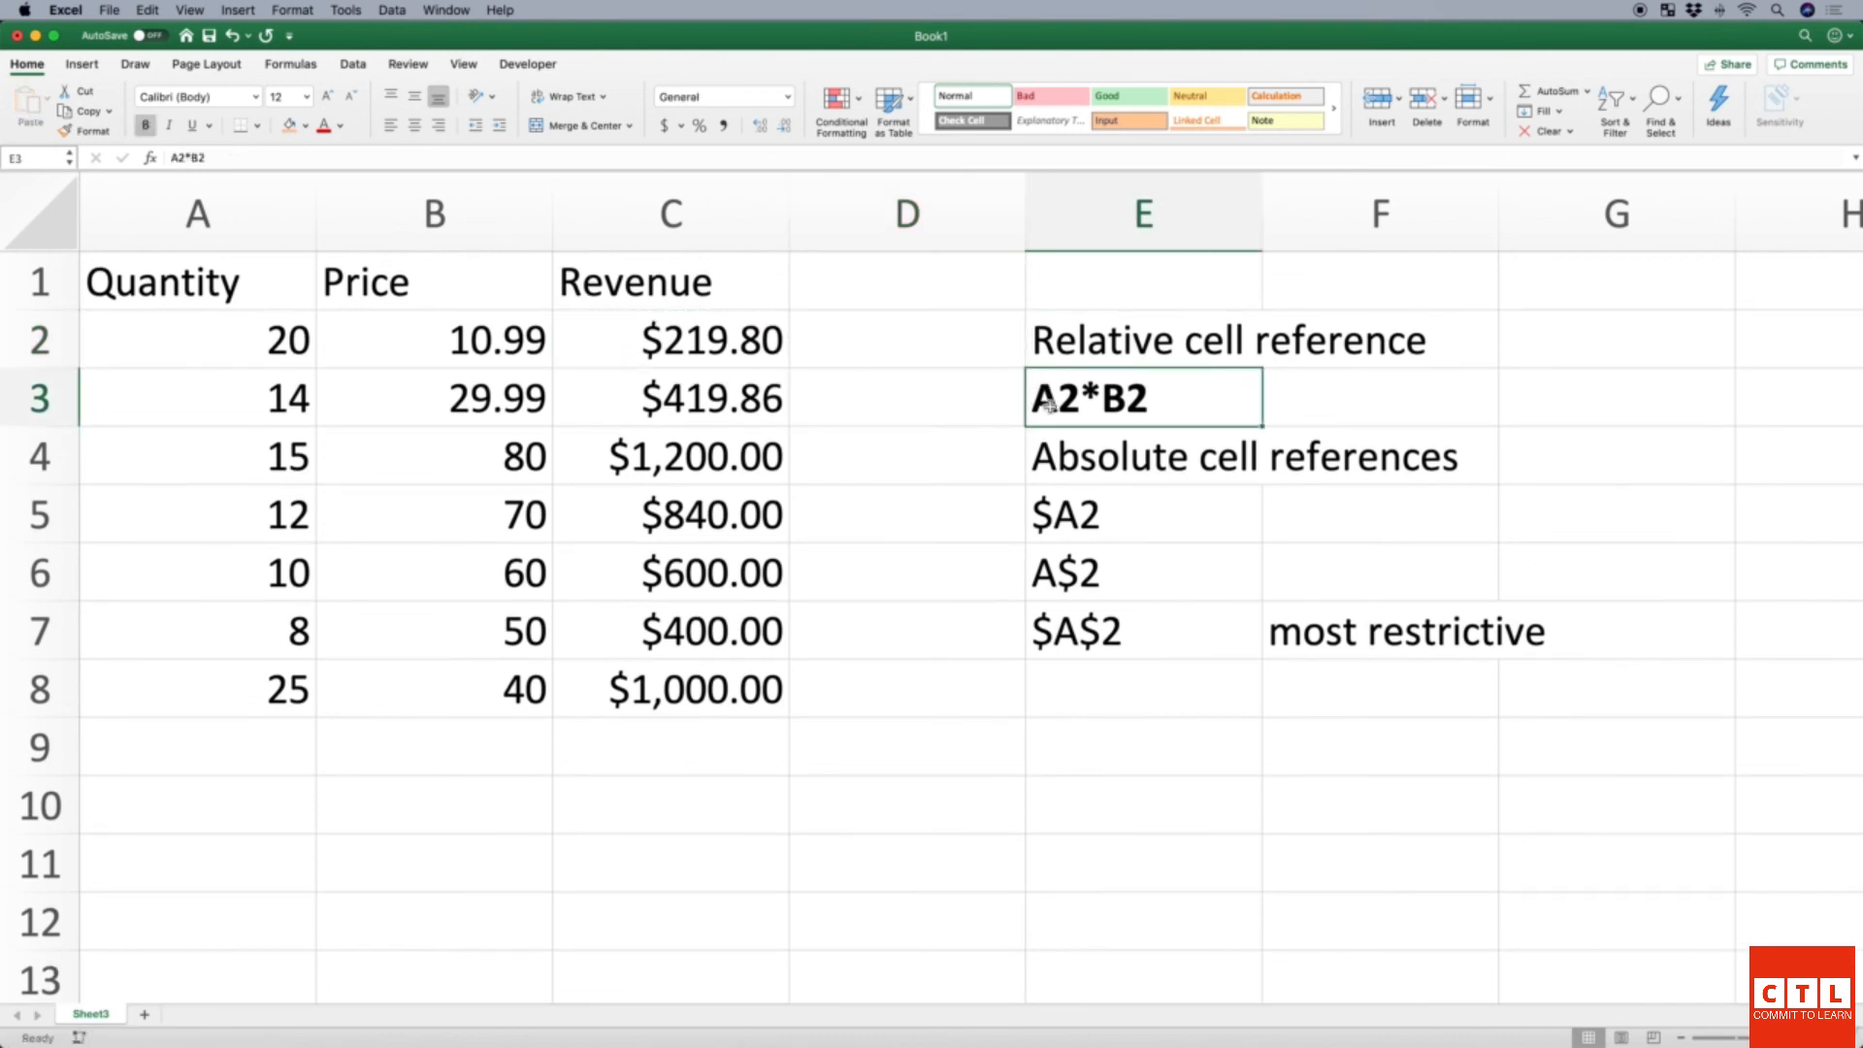
pyautogui.click(1054, 520)
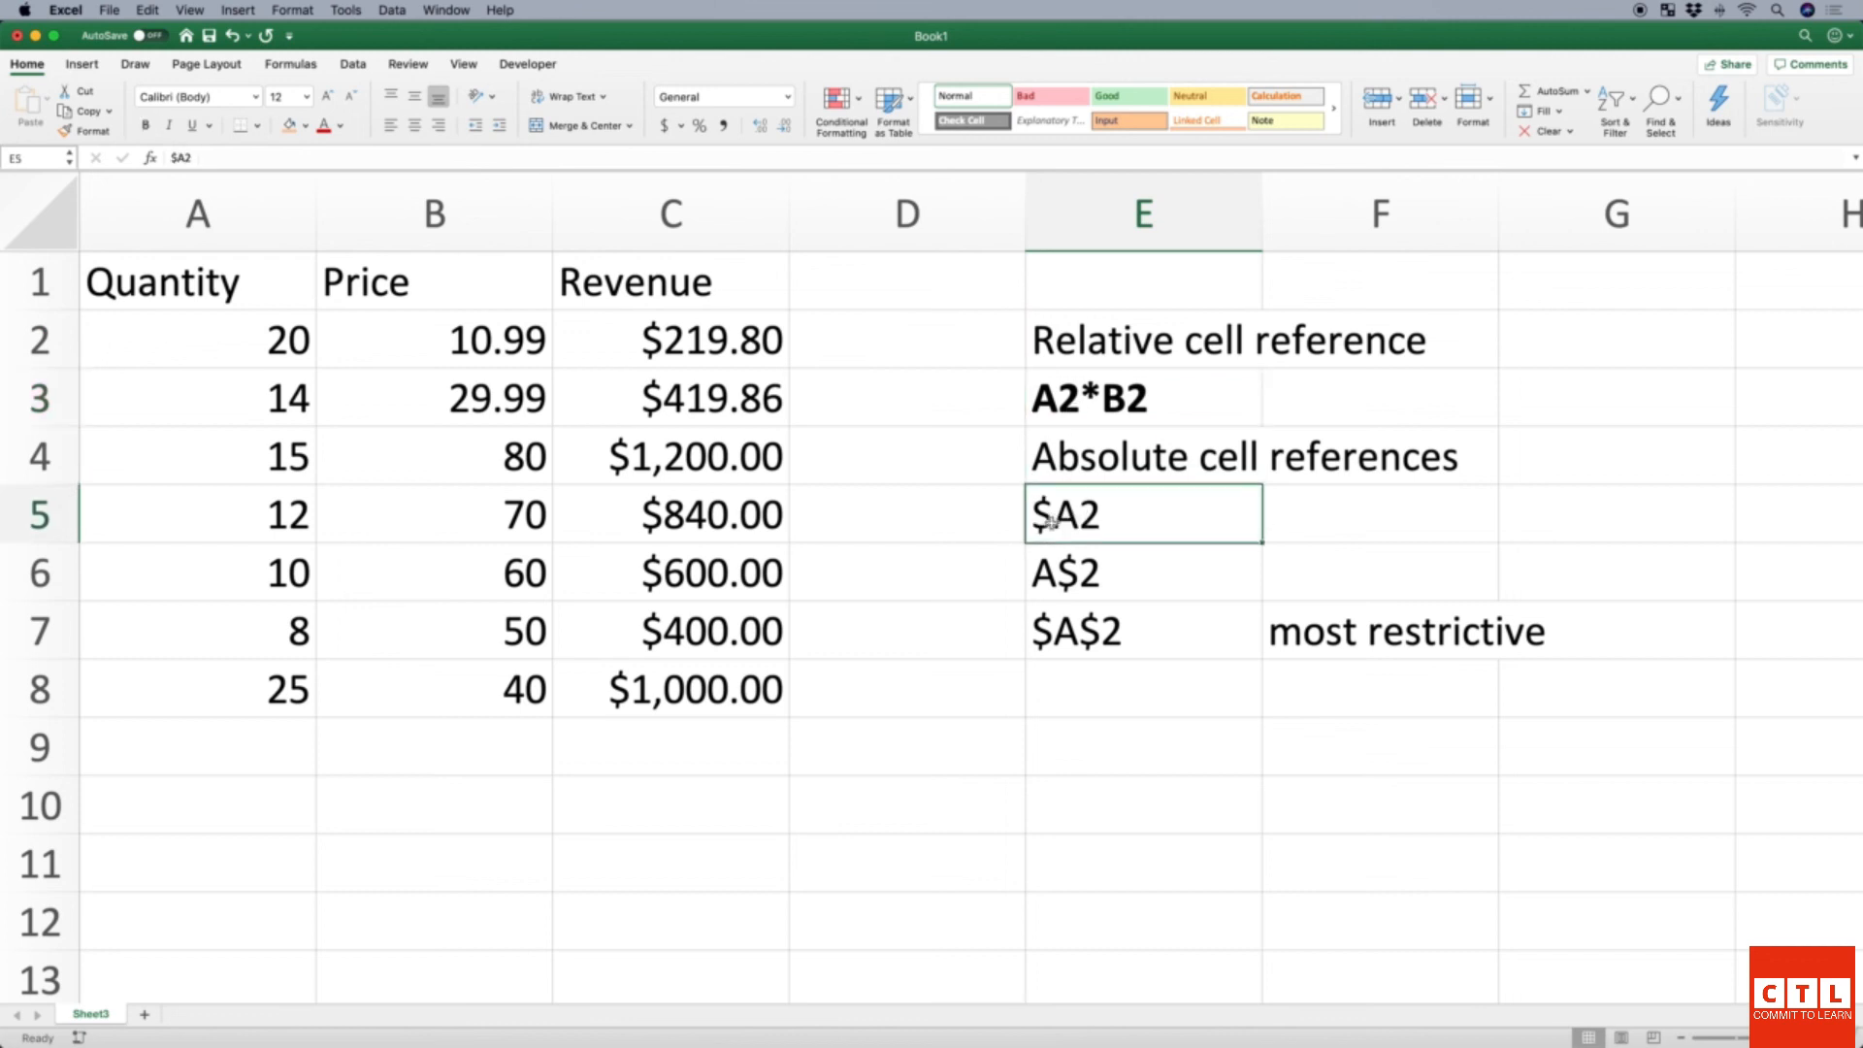